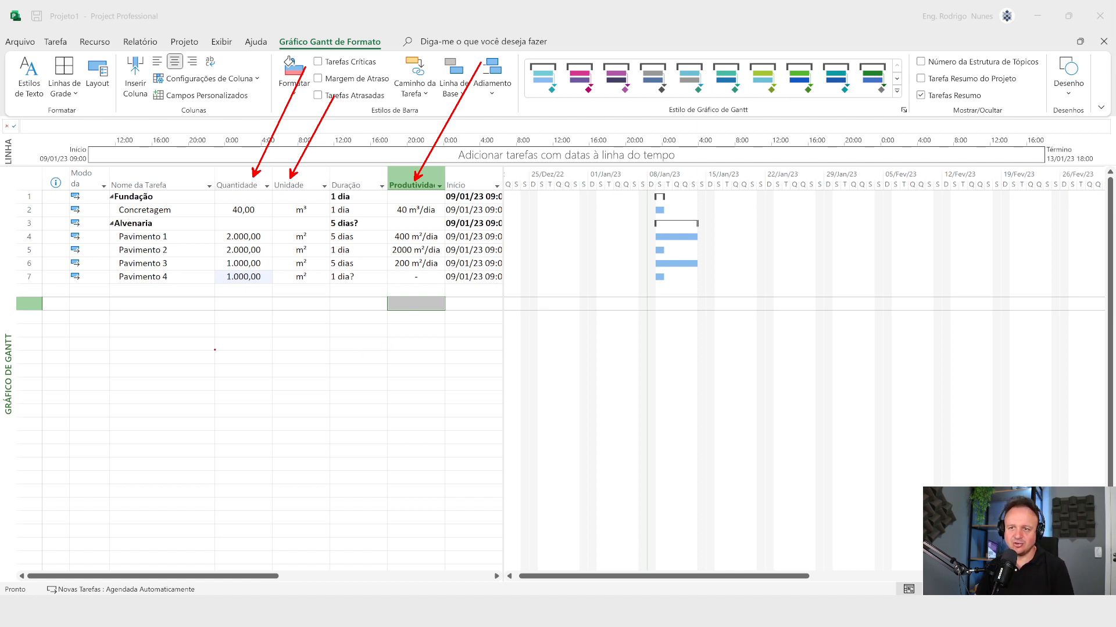
left_click_drag(176, 240, 209, 322)
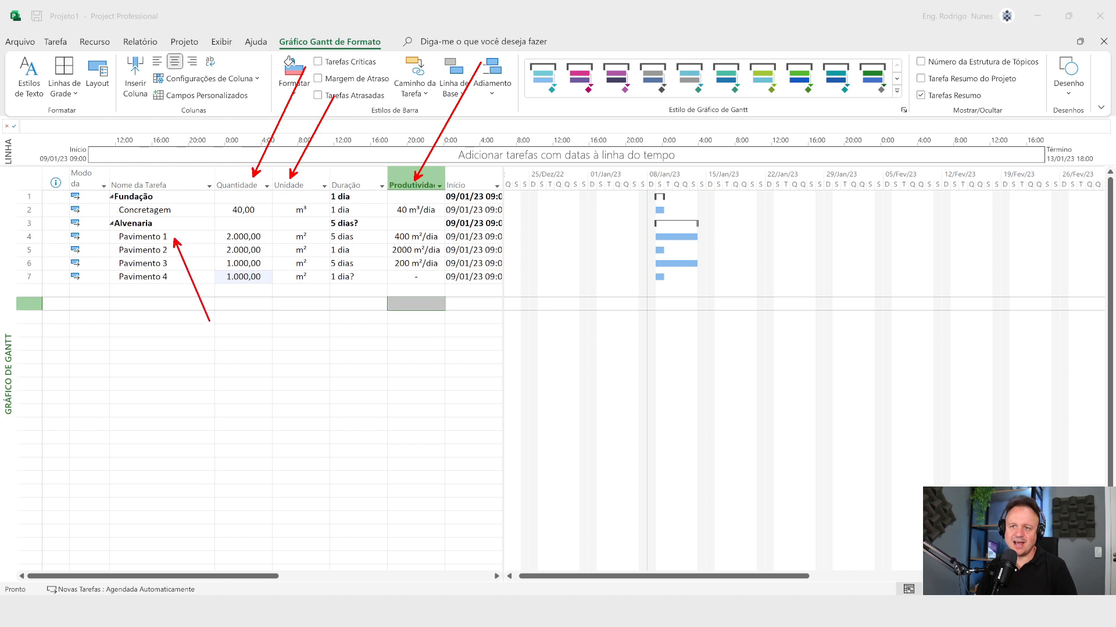
left_click_drag(226, 247, 227, 323)
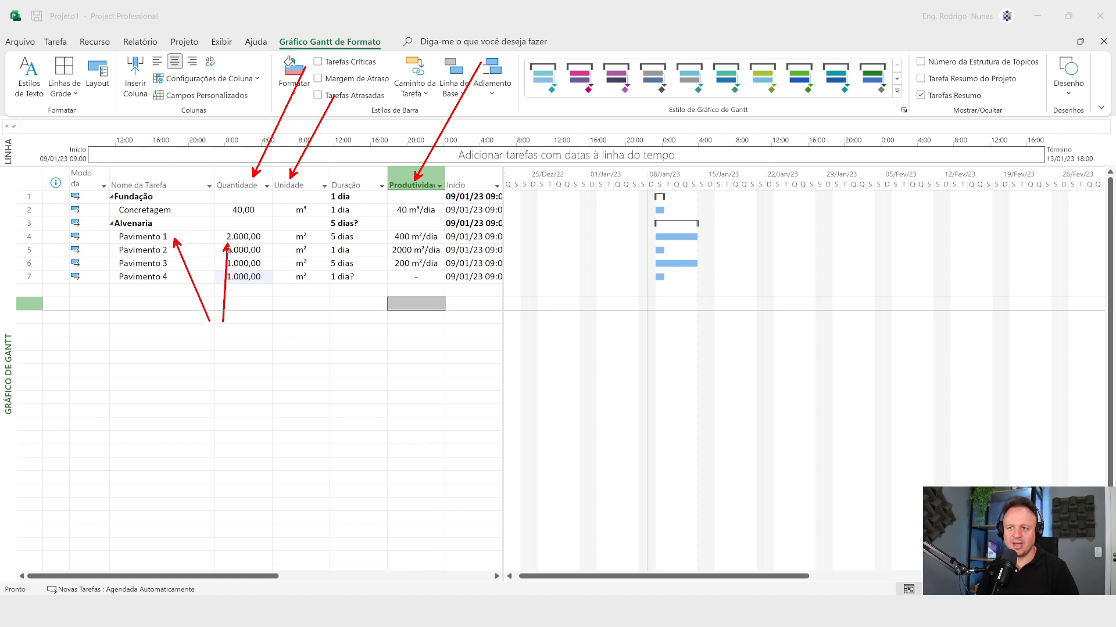
left_click_drag(292, 243, 264, 306)
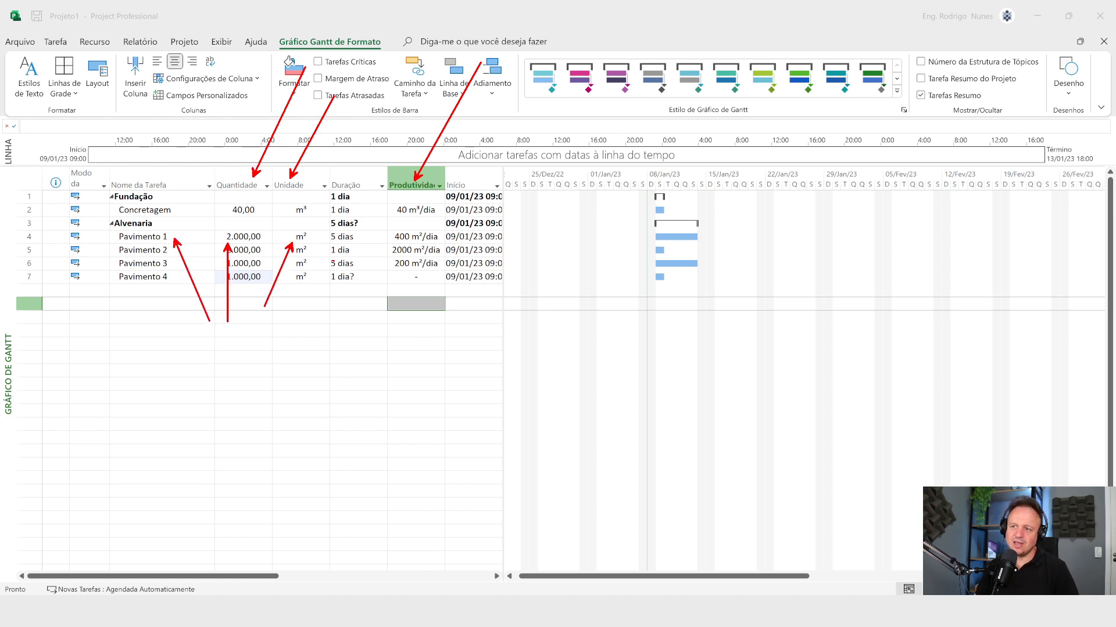
left_click_drag(343, 242, 352, 339)
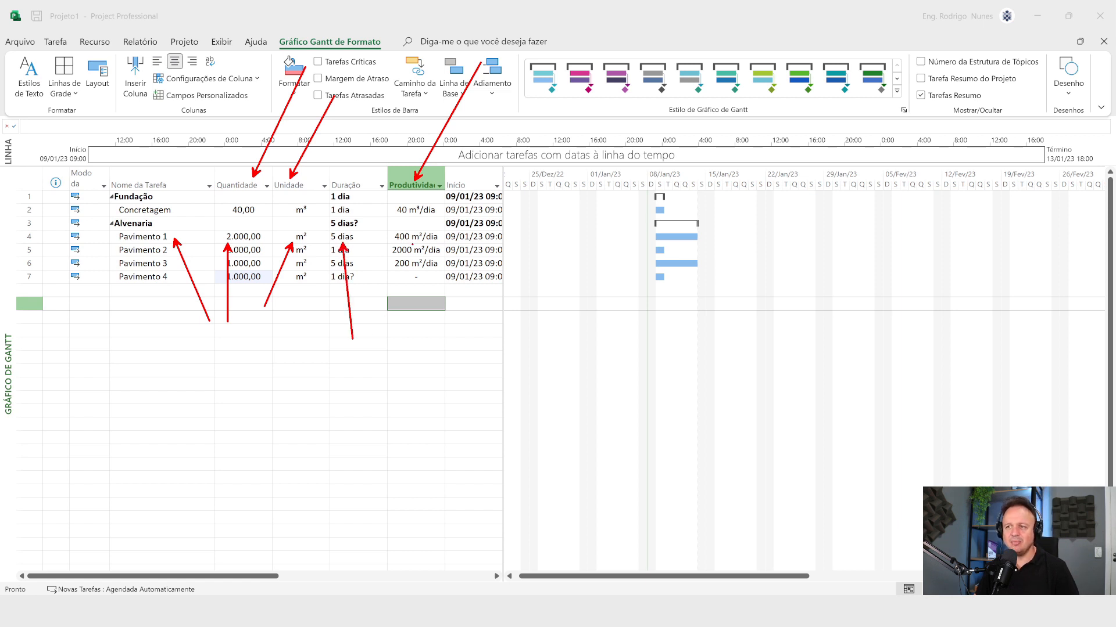
left_click_drag(412, 245, 443, 370)
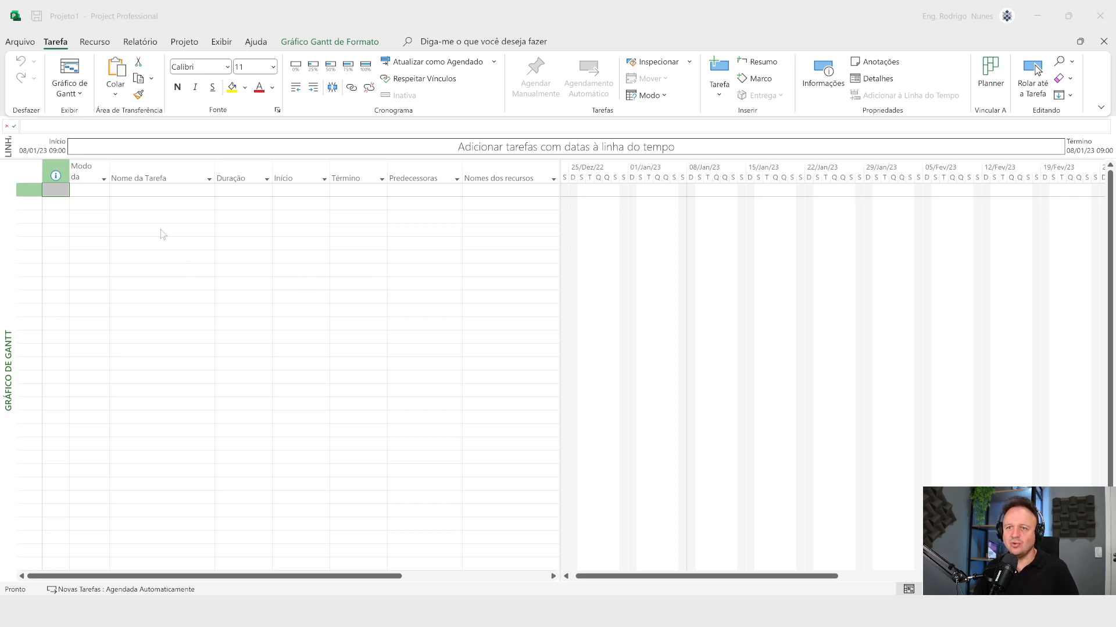
key("ctrl+2")
left_click_drag(165, 188, 186, 270)
left_click_drag(239, 187, 238, 251)
left_click_drag(284, 191, 275, 277)
left_click_drag(373, 190, 358, 265)
left_click_drag(422, 193, 396, 283)
key("Escape")
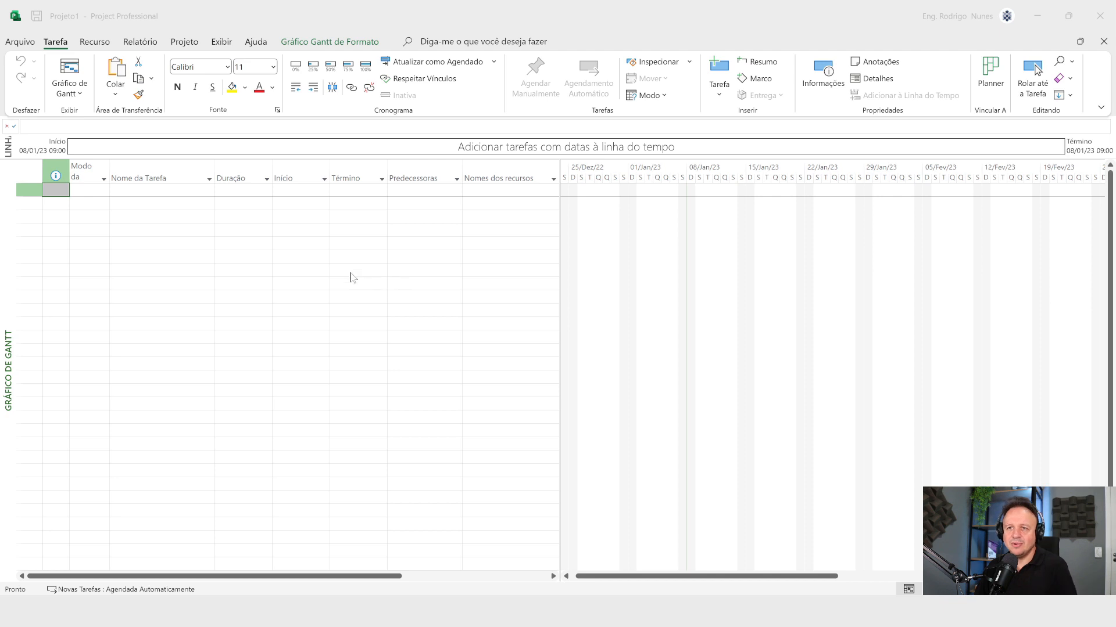
Step: Insert a column for the custom text field Texto1 directly before the Duração column in the task table
right_click(244, 178)
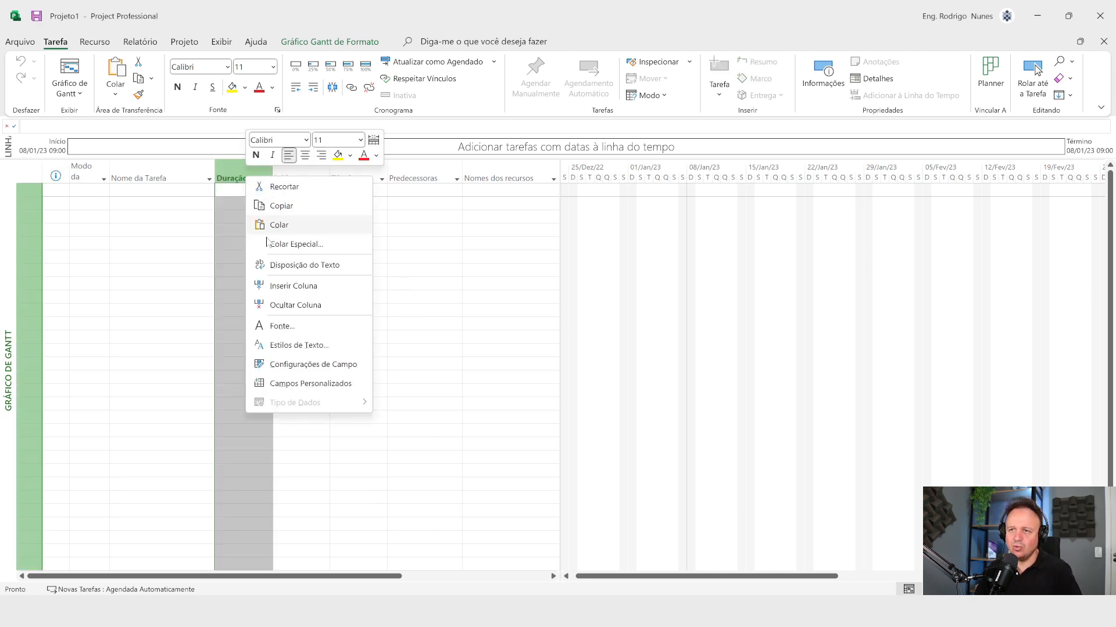
left_click(221, 261)
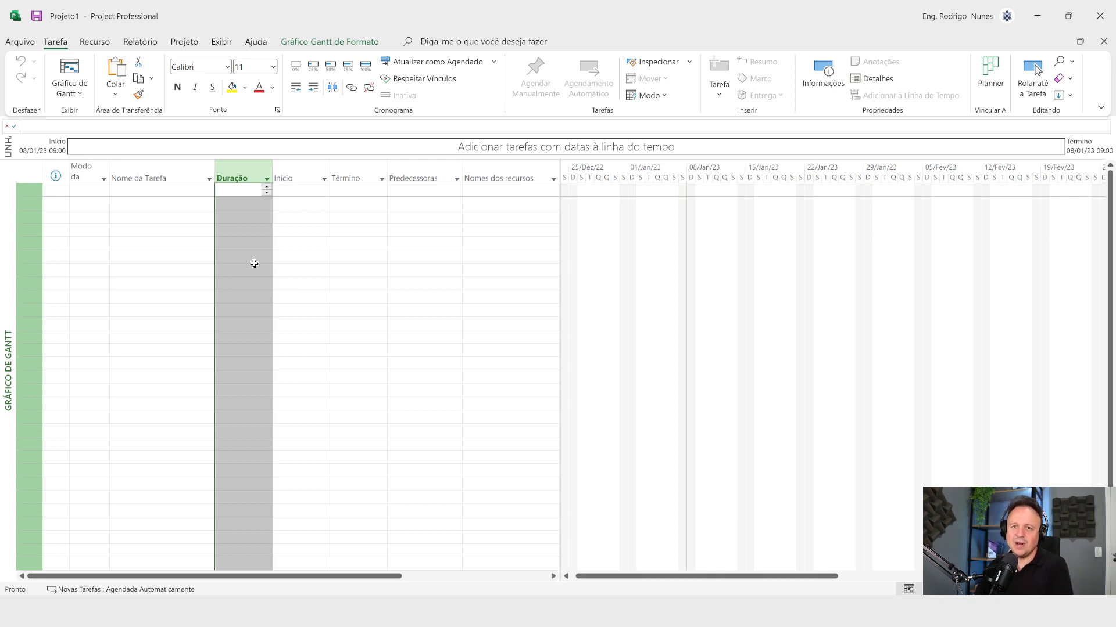
right_click(248, 174)
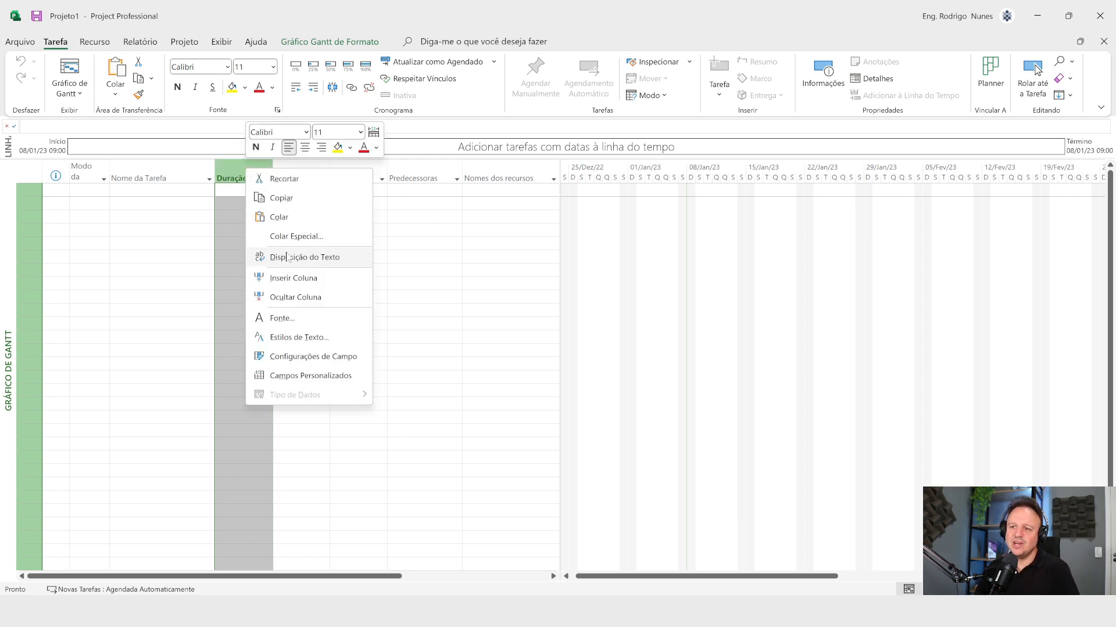
left_click(296, 279)
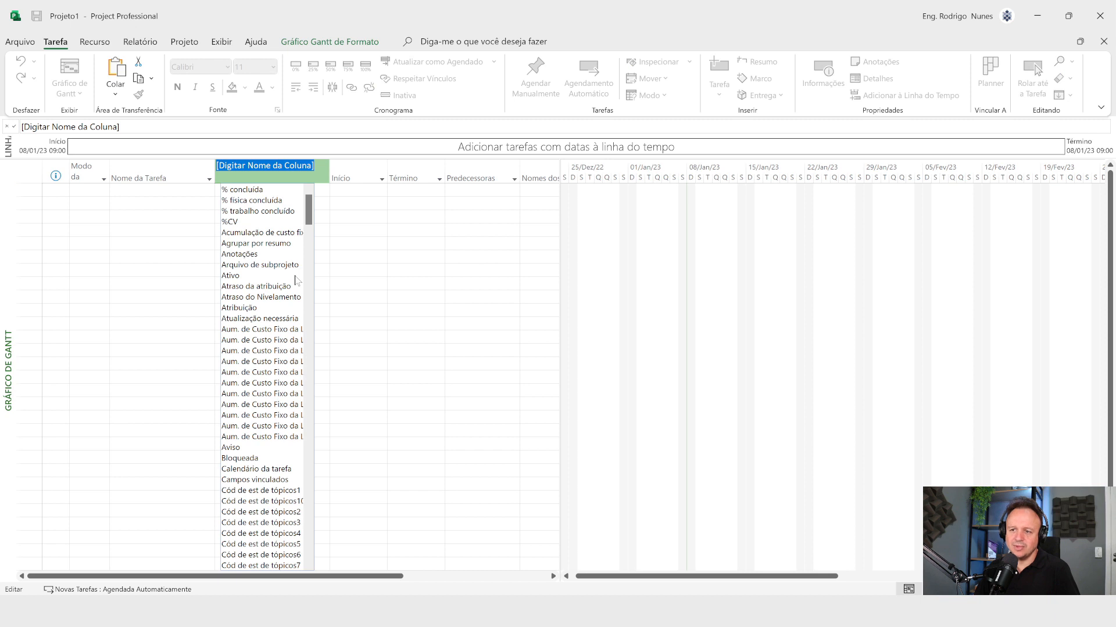
type("tes")
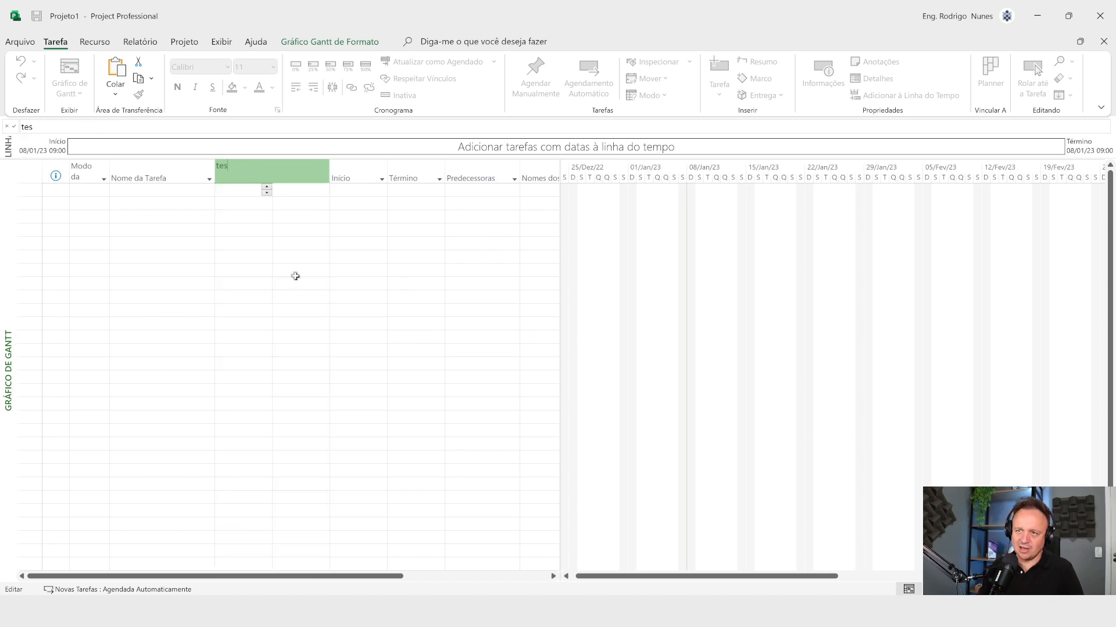
key("BackSpace")
type("xto1")
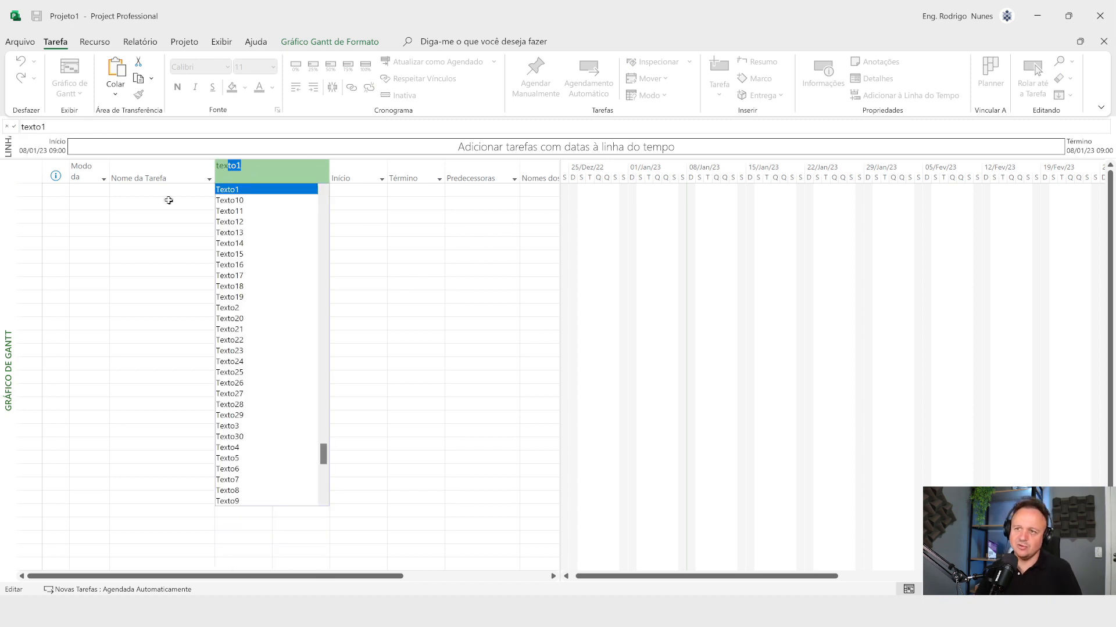
key("Return")
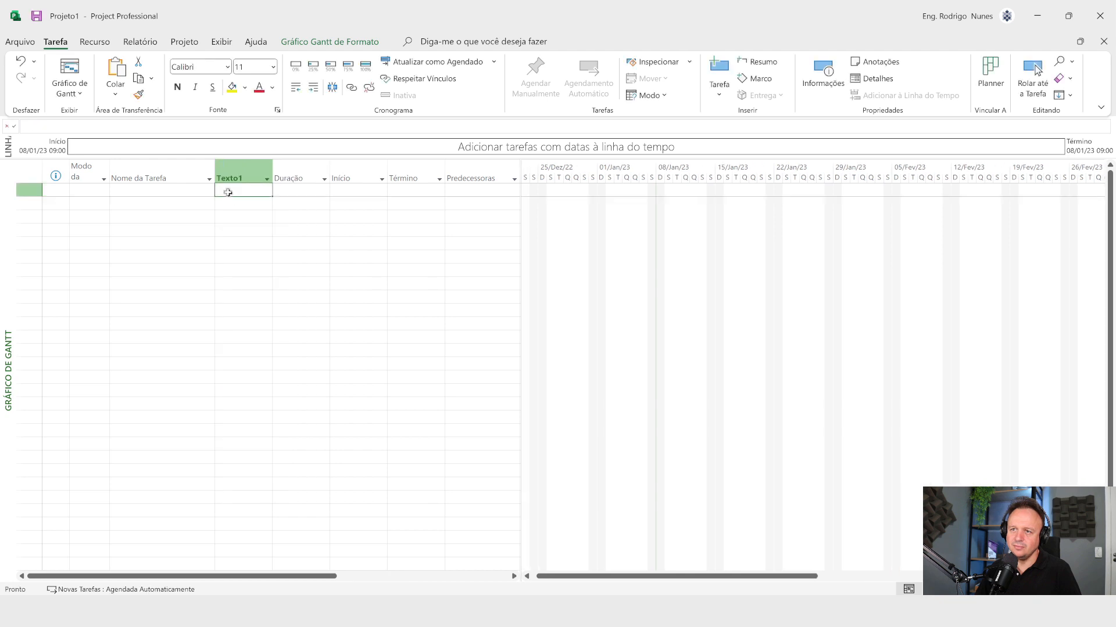
Step: Insert a column for the custom text field Texto2 between the Texto1 and Duração columns
left_click(291, 171)
right_click(290, 176)
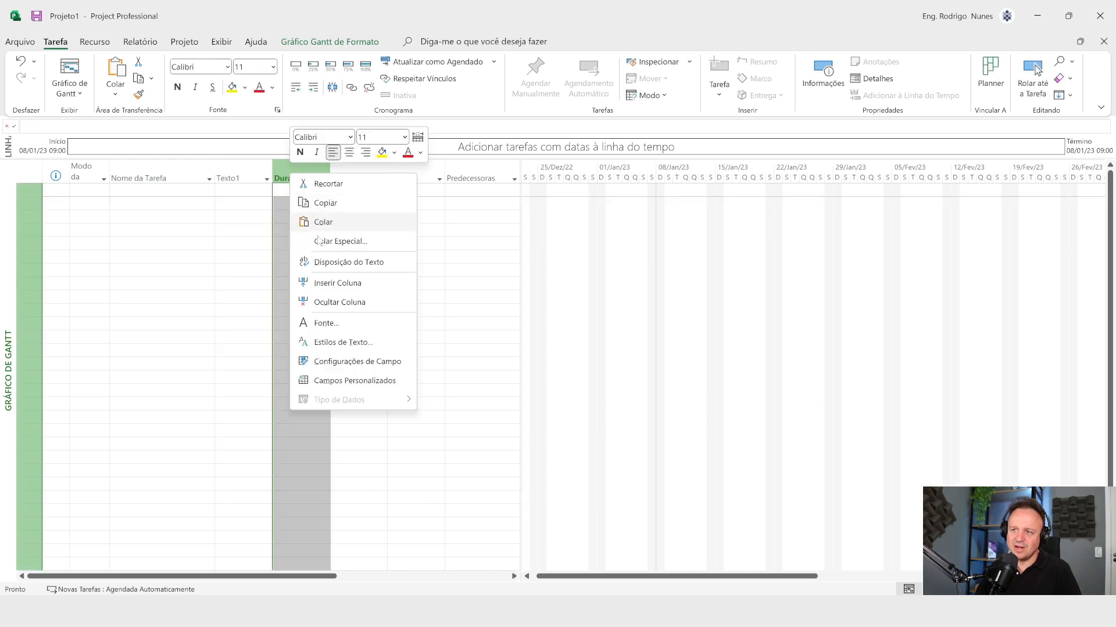
left_click(323, 285)
type("texto1")
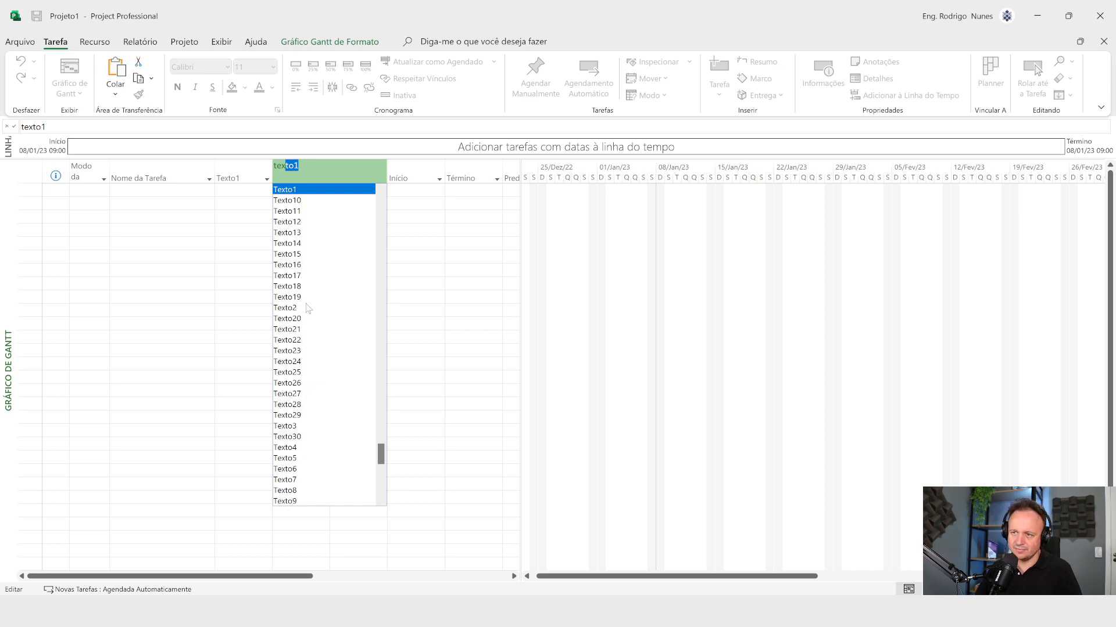
key("Return")
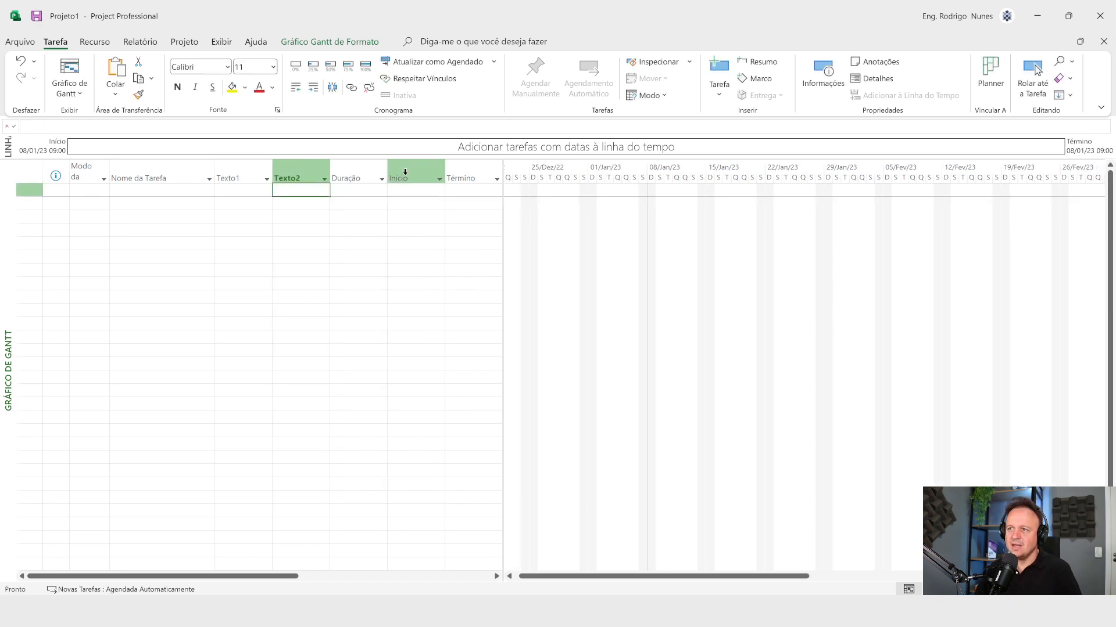
right_click(403, 169)
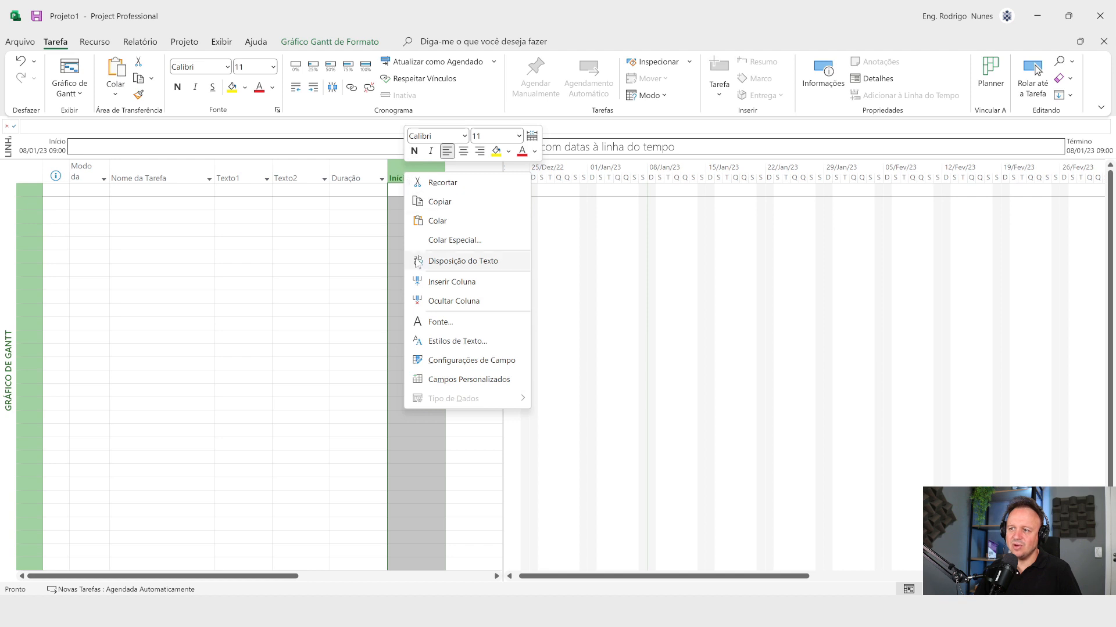
left_click(425, 283)
type("t")
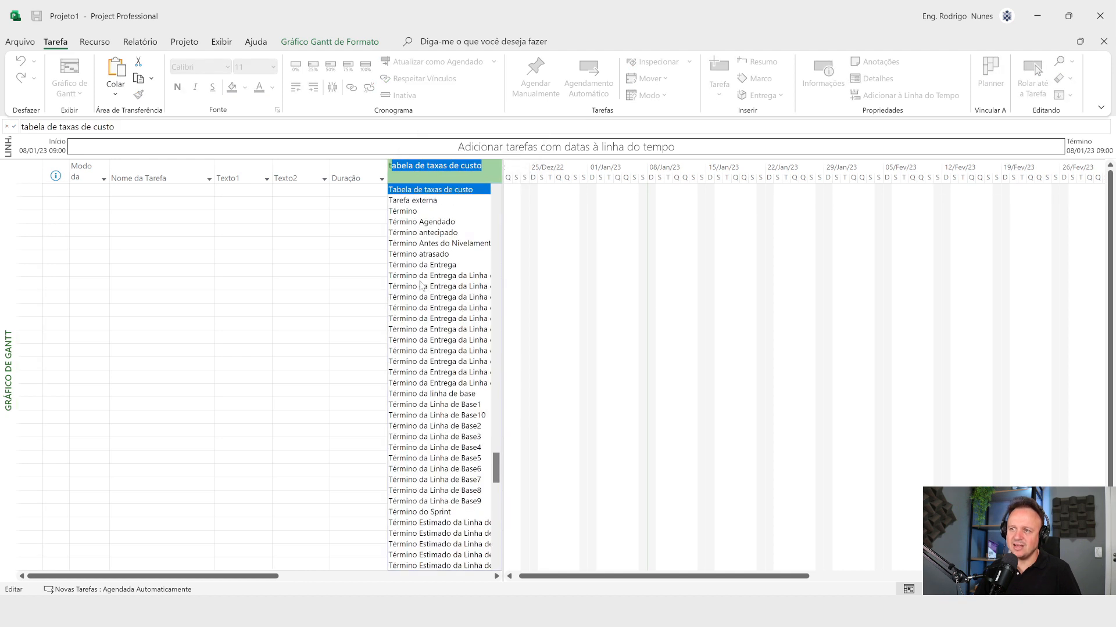
key("Escape")
Step: Insert a column for the custom text field Texto3 between the Duração and Início columns
right_click(407, 171)
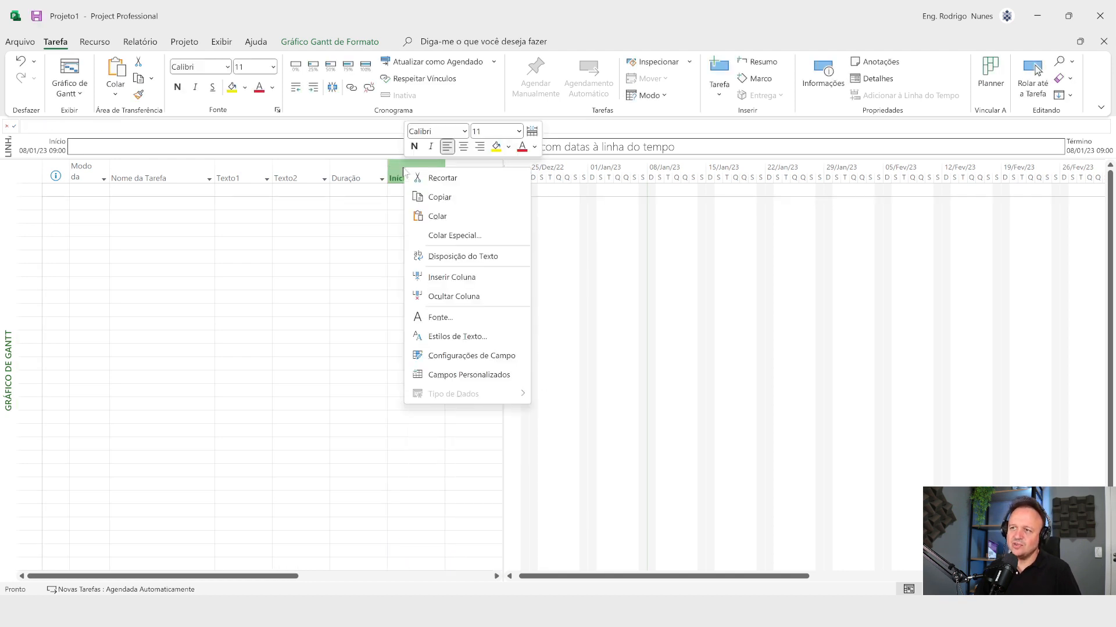
left_click(465, 284)
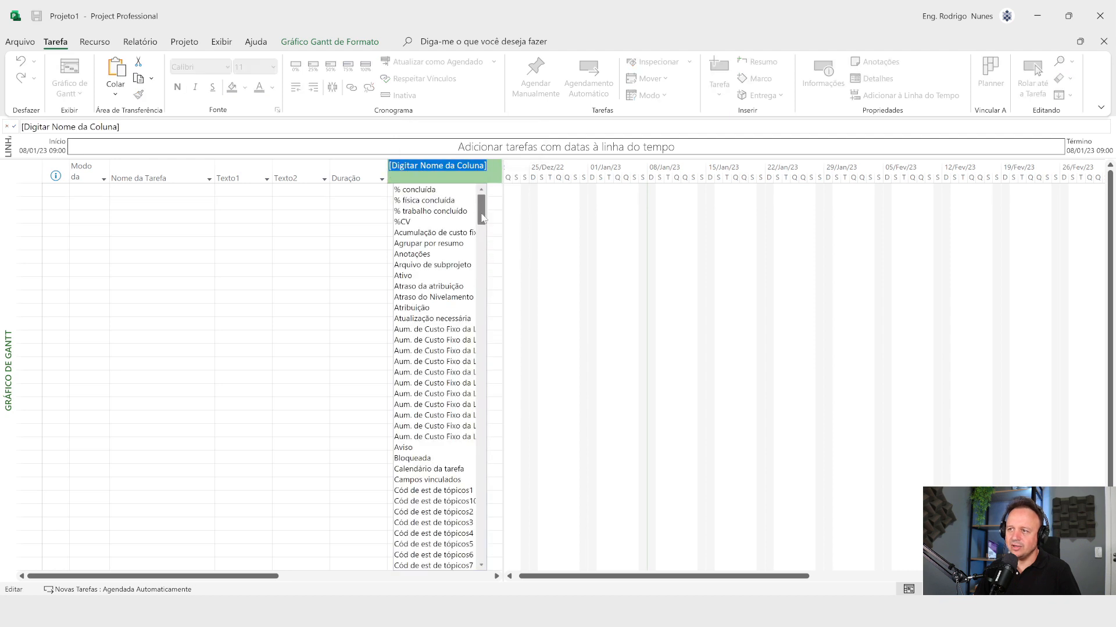
left_click_drag(482, 218, 465, 415)
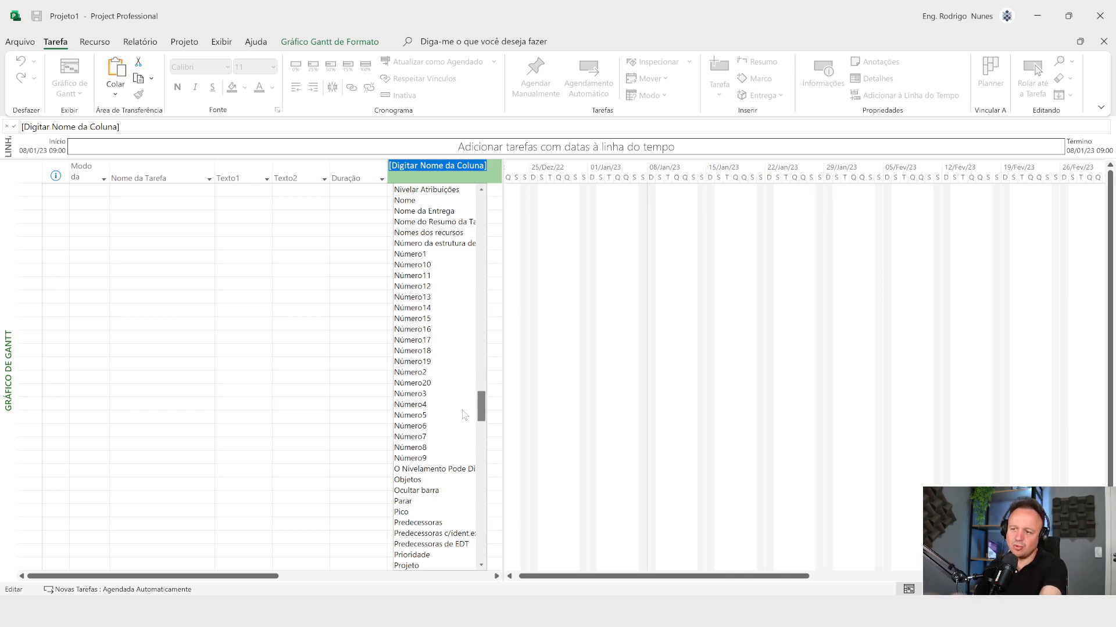
left_click_drag(465, 415, 468, 540)
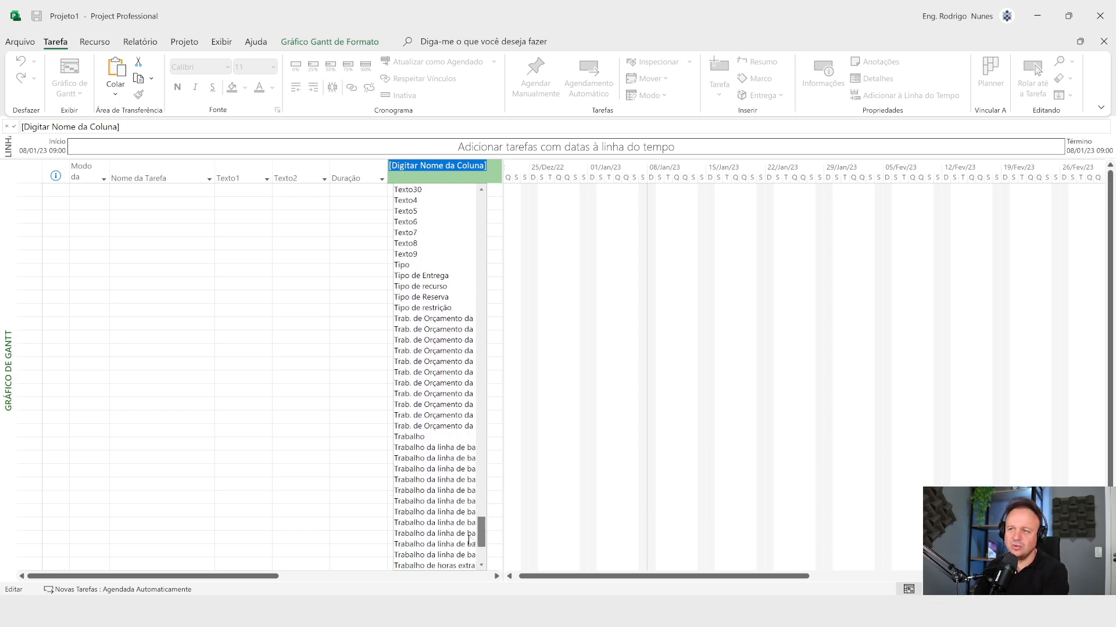
left_click_drag(469, 540, 472, 513)
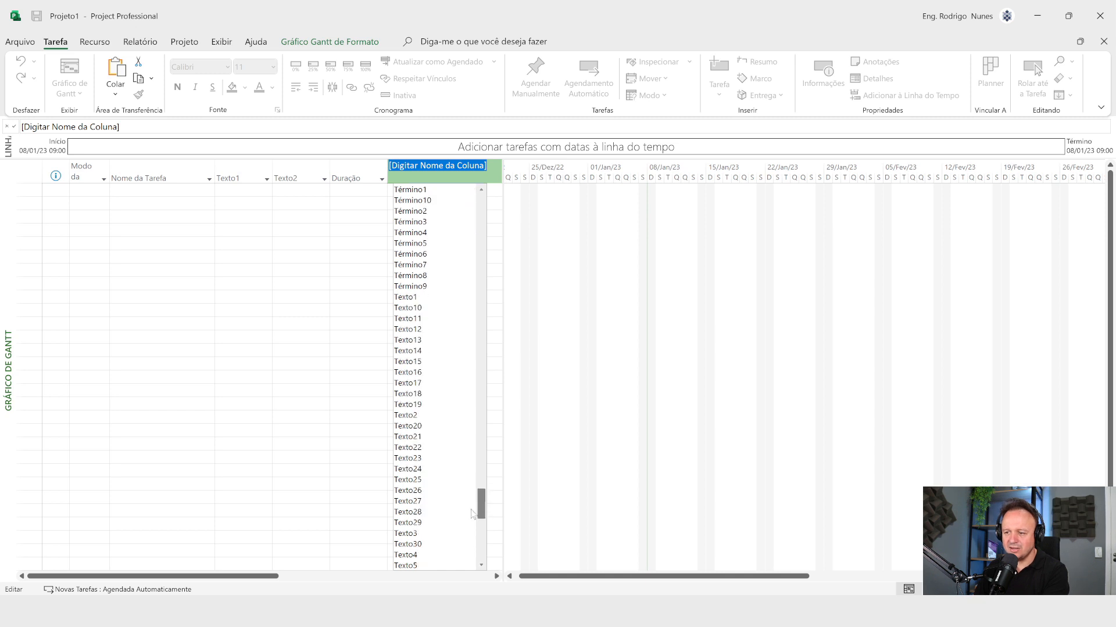
left_click(439, 534)
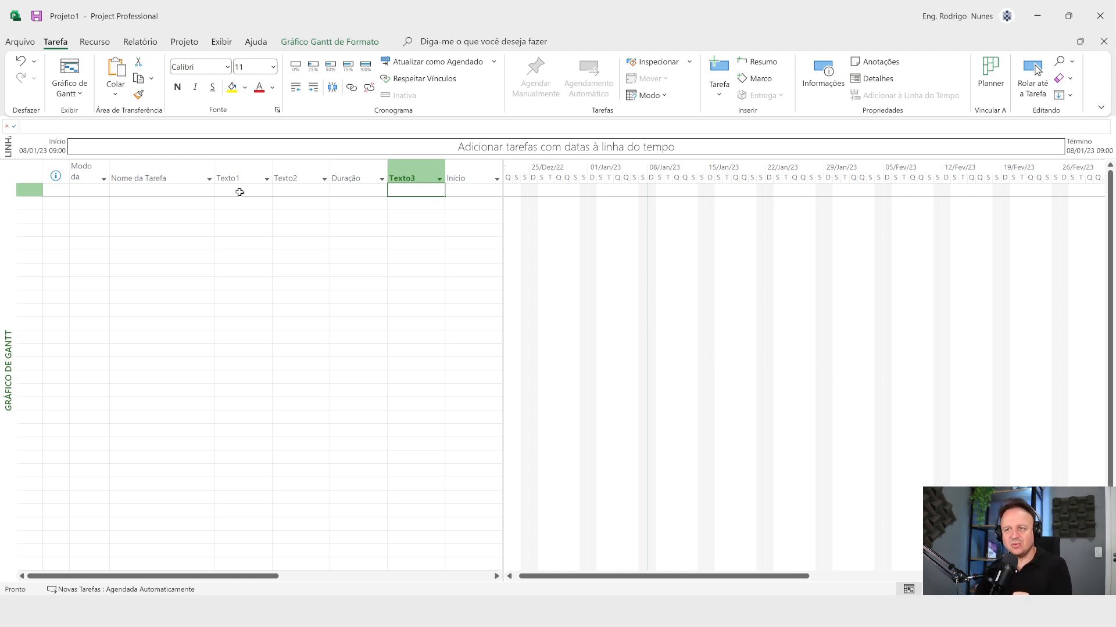
left_click(307, 193)
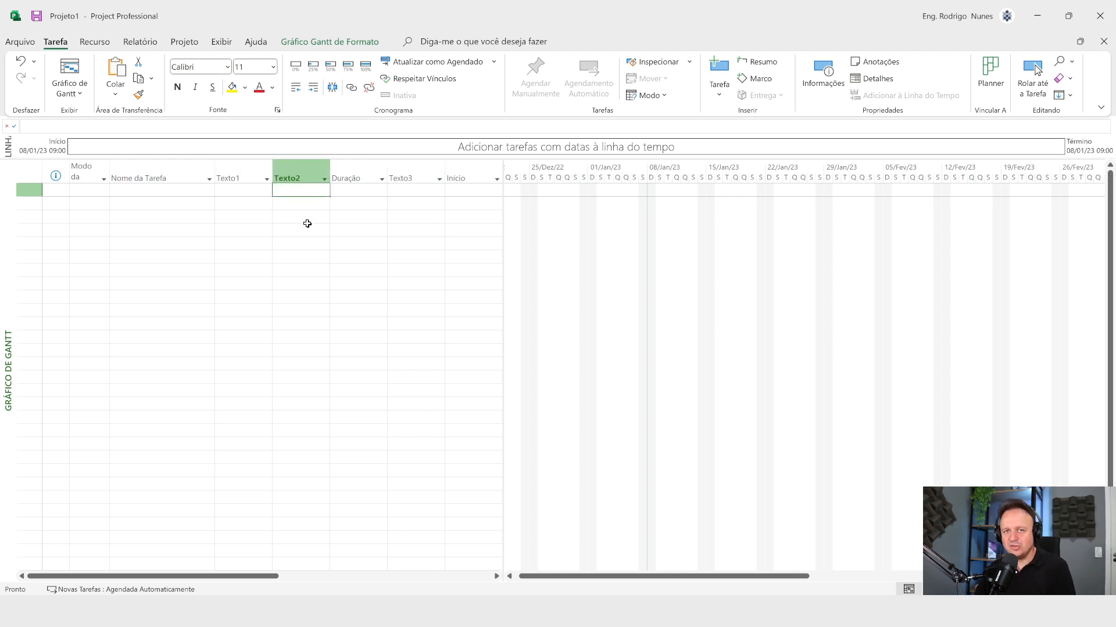
left_click(412, 190)
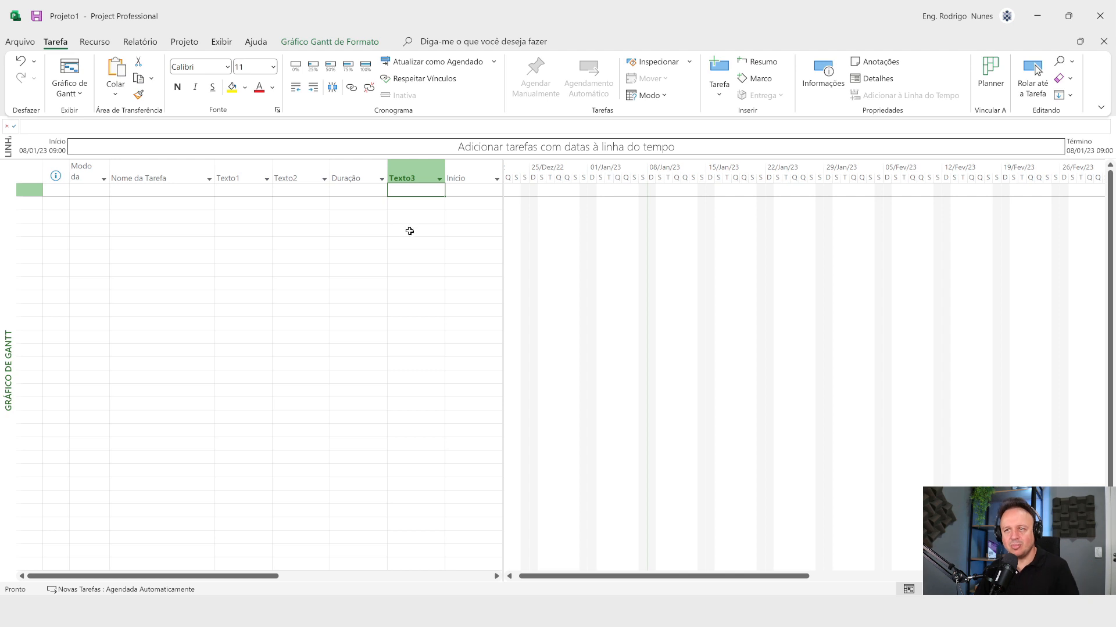
Step: Open the custom fields settings for the Texto1 column and rename the field to Quantidade
right_click(234, 173)
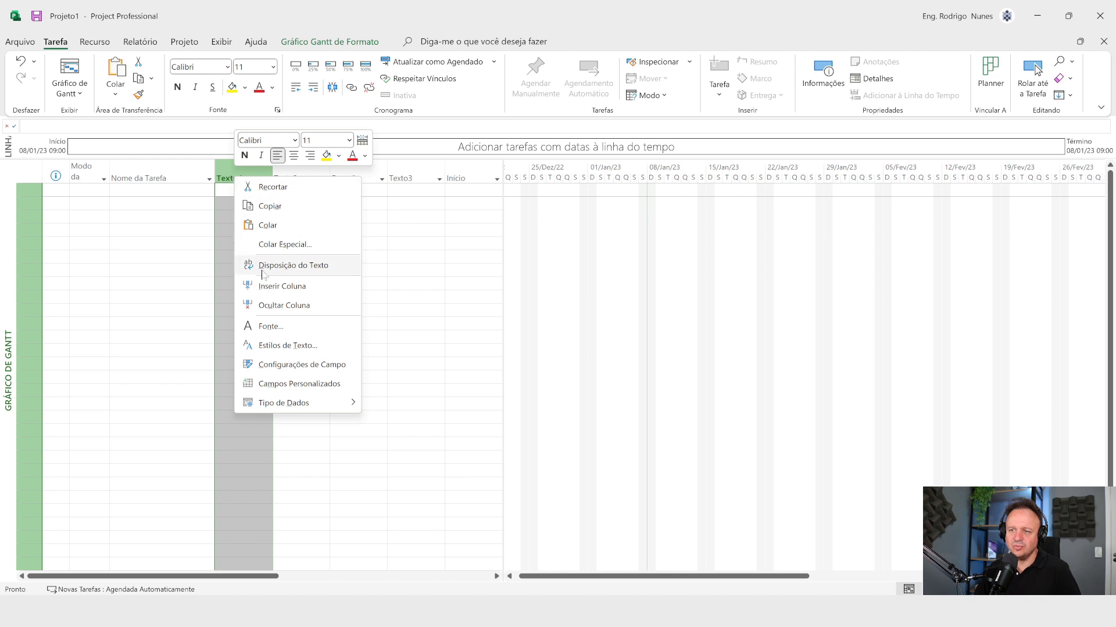
left_click(314, 385)
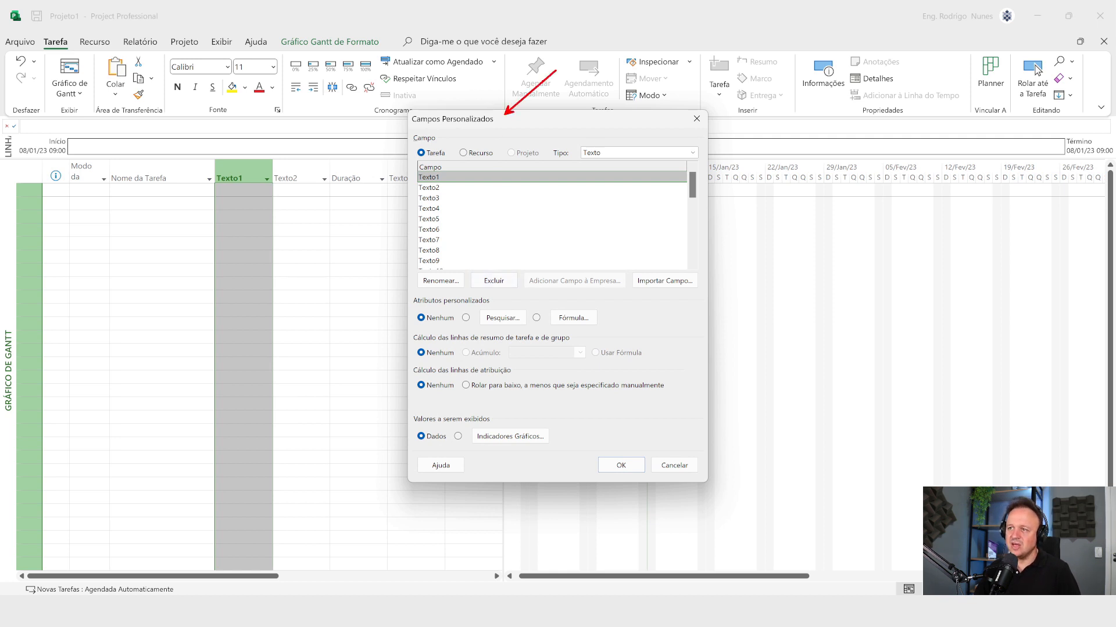
left_click_drag(402, 166, 463, 231)
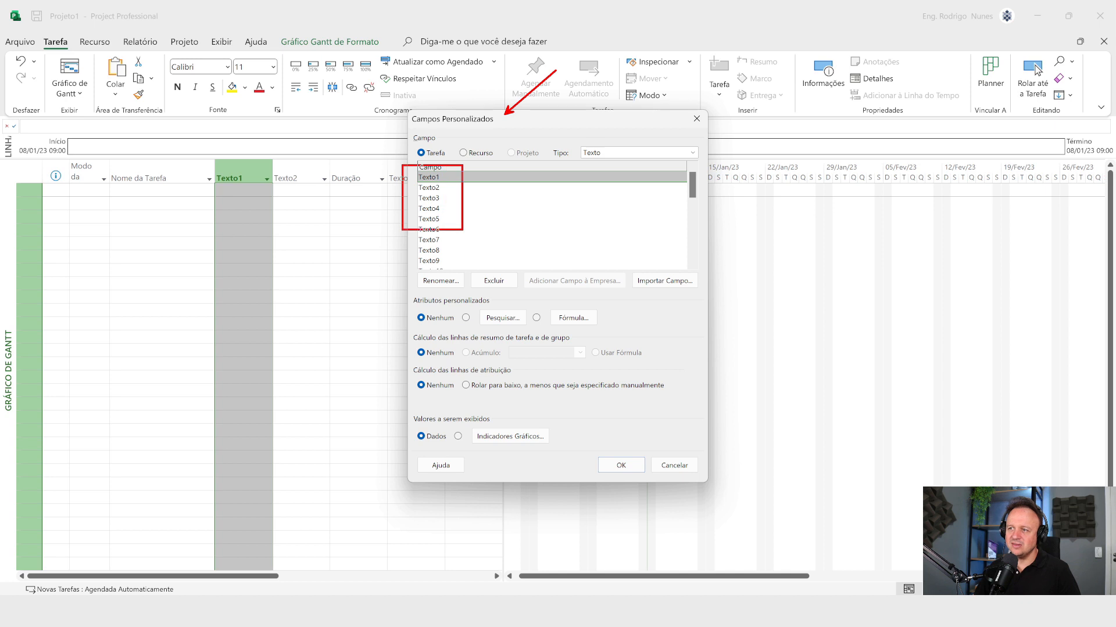
left_click_drag(389, 269, 726, 494)
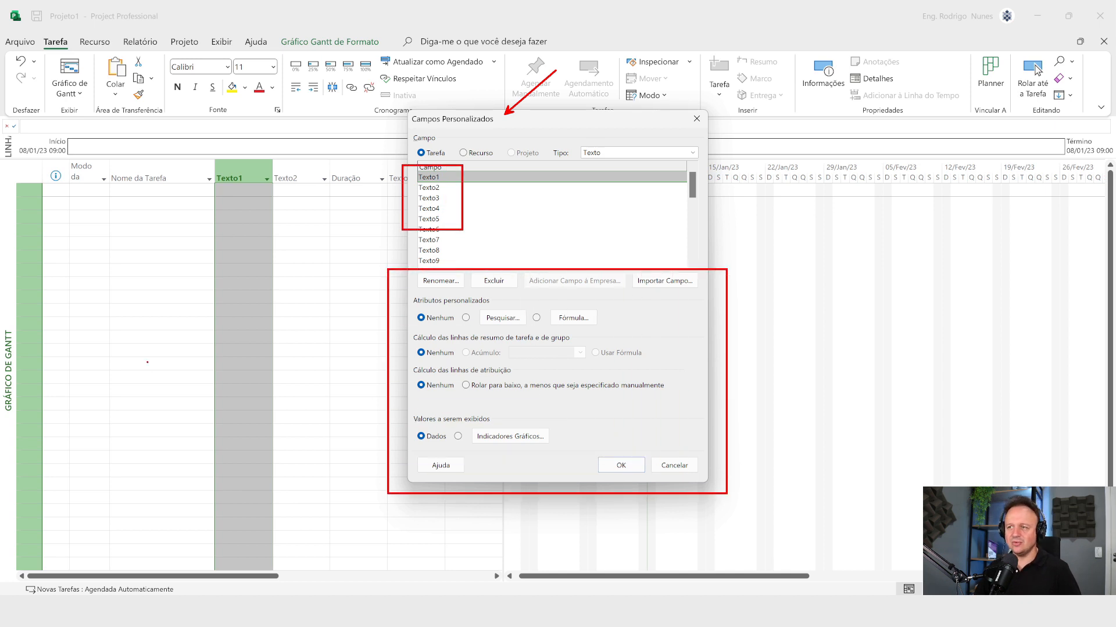
key("Escape")
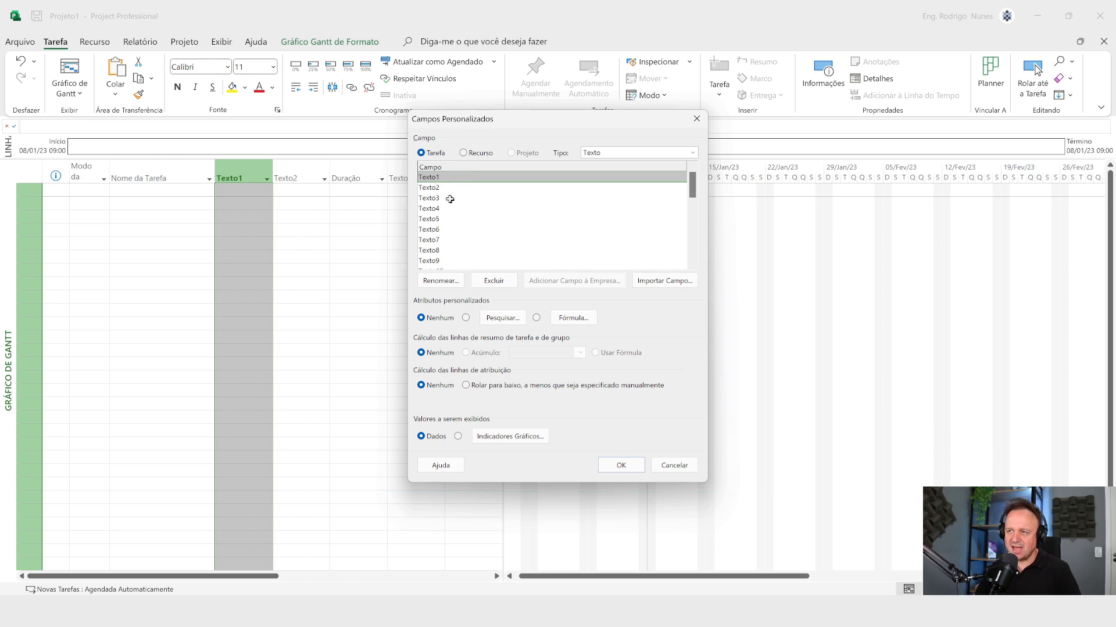
left_click(433, 284)
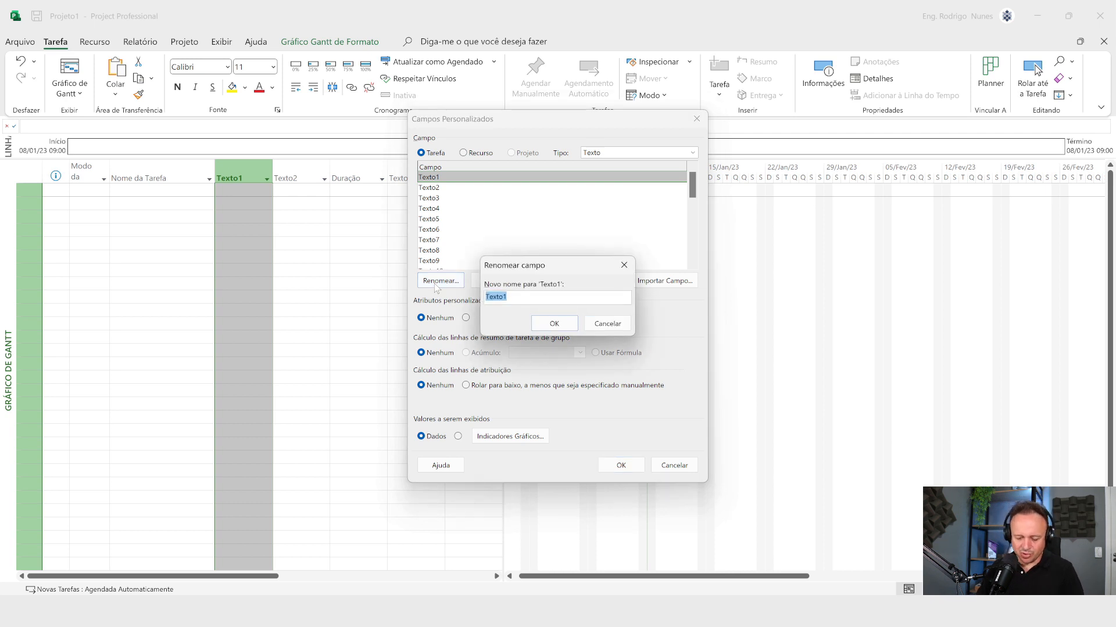
type("Quantidade")
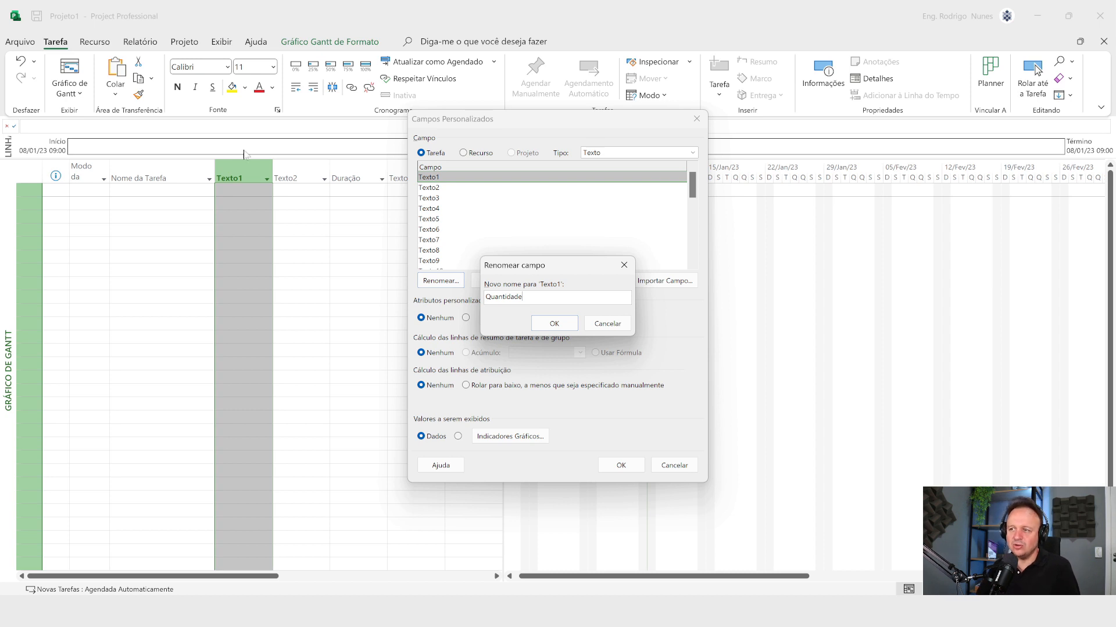
left_click(573, 329)
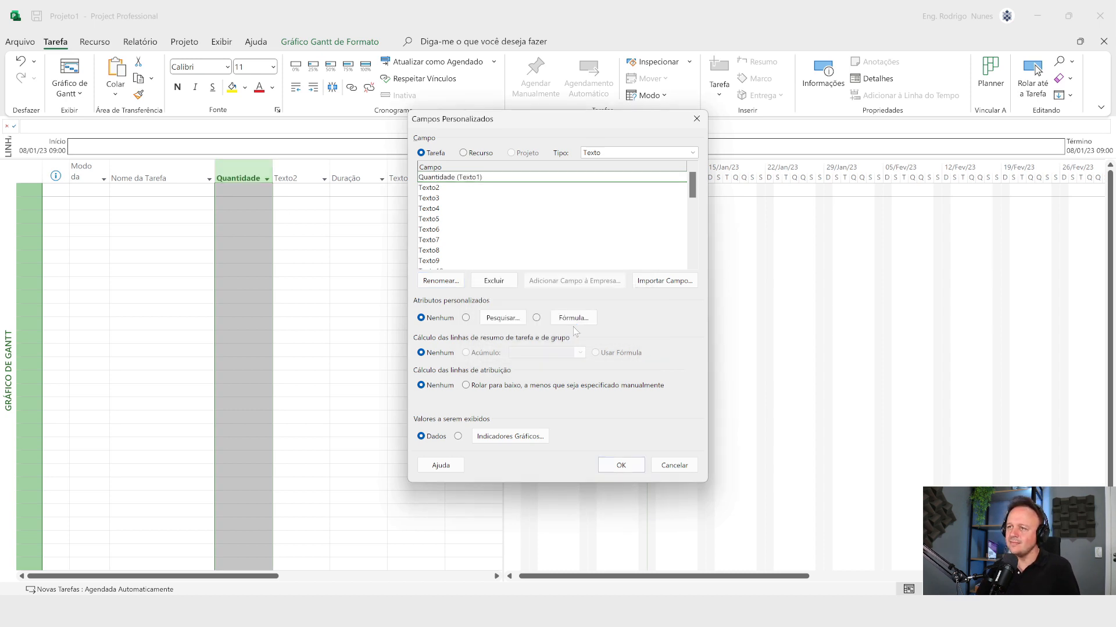
Step: Rename the custom text field Texto2 to Unidade
left_click(450, 190)
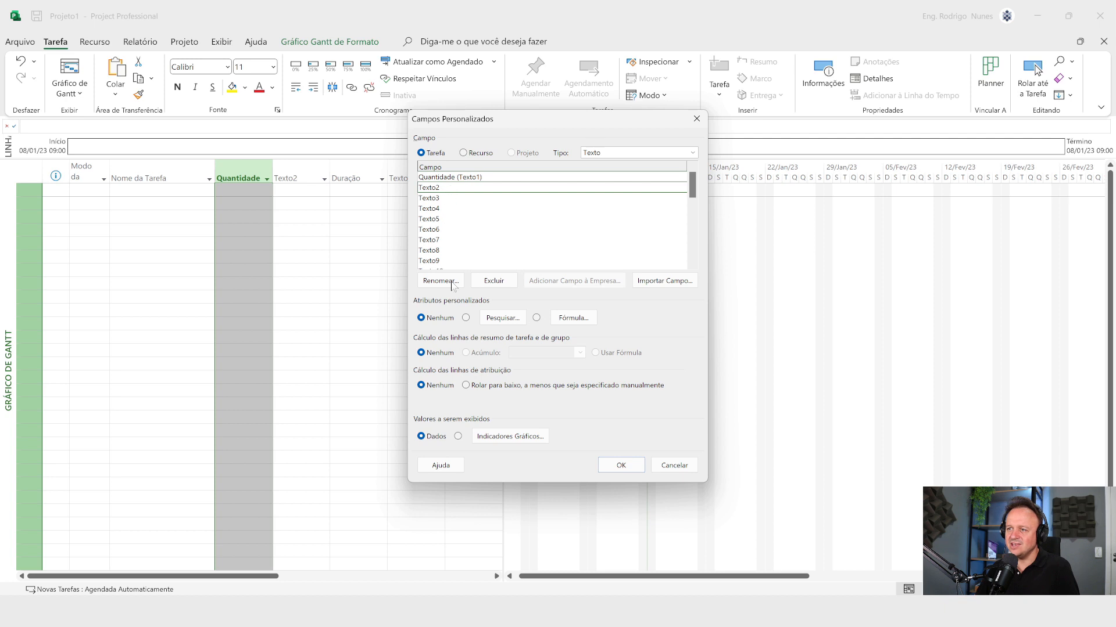
left_click(441, 281)
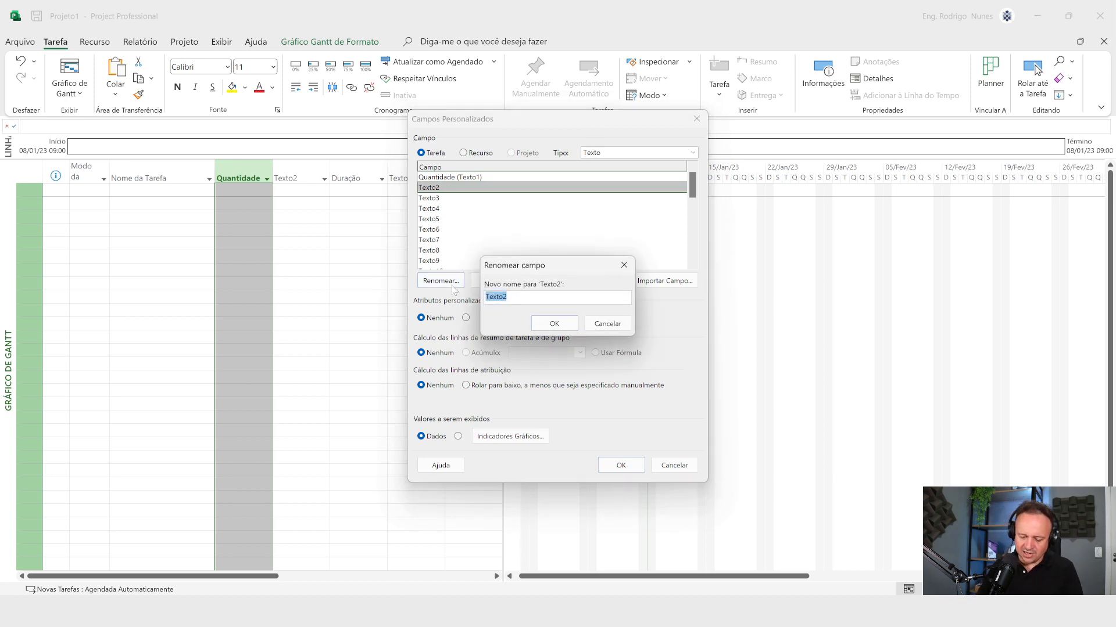
type("Unidade")
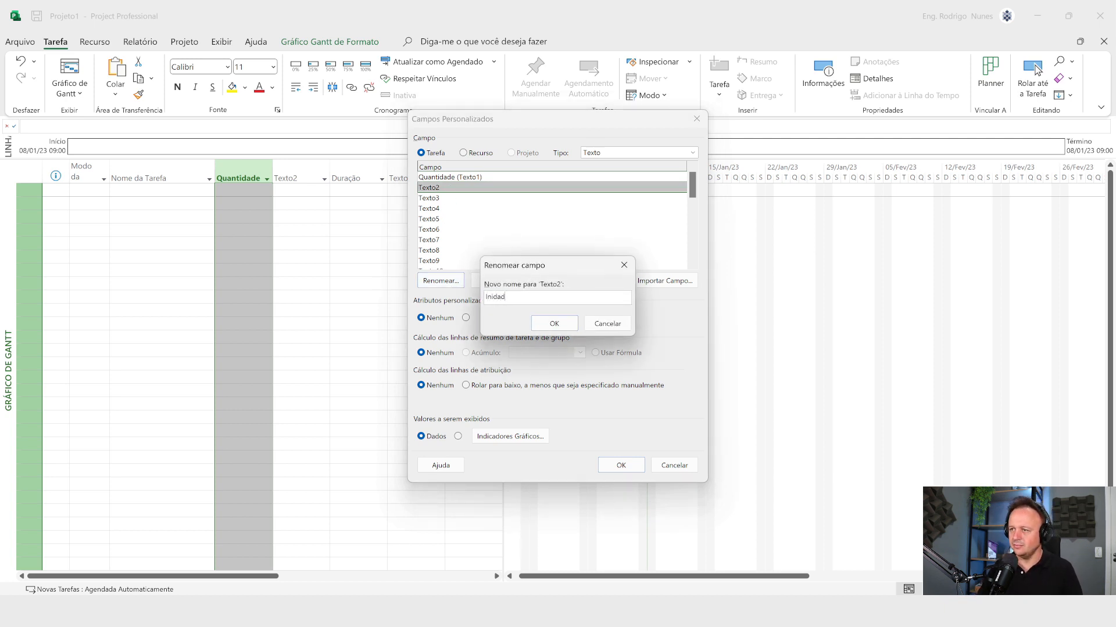
key("BackSpace")
key("BackSpace")
key("BackSpace")
type("da")
key("BackSpace")
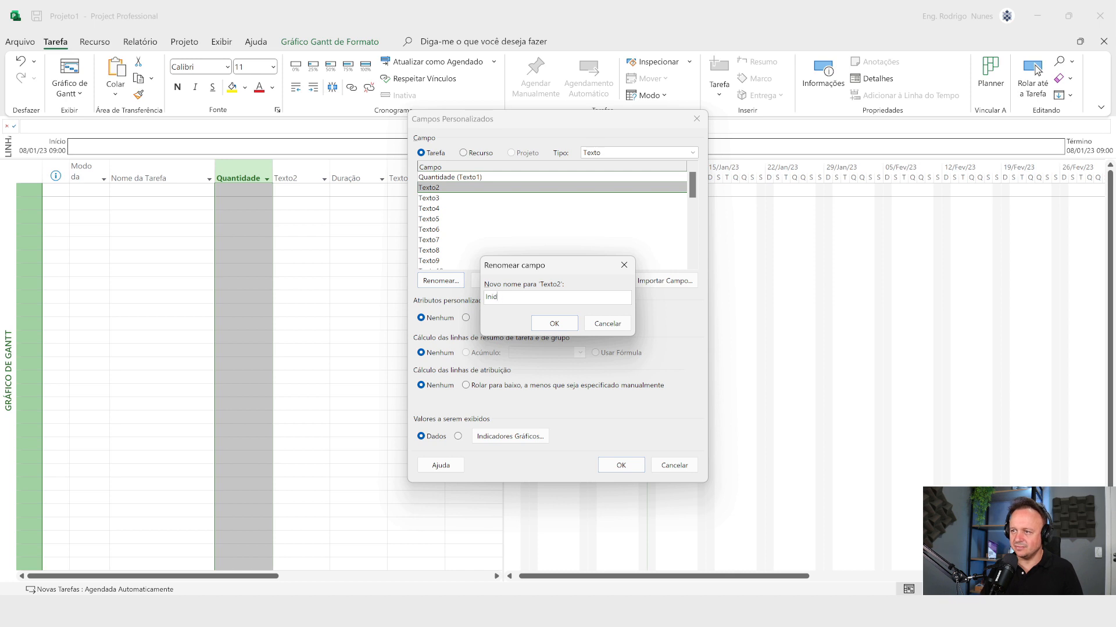
key("BackSpace")
key("BackSpace")
key("BackSpace")
type("Unidade")
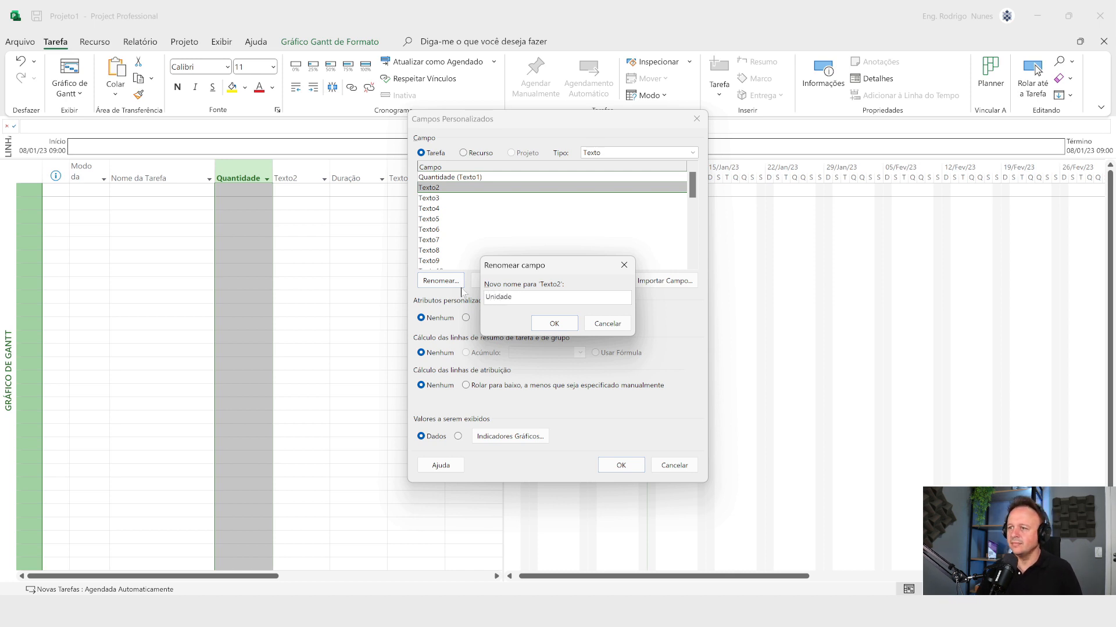
left_click(535, 323)
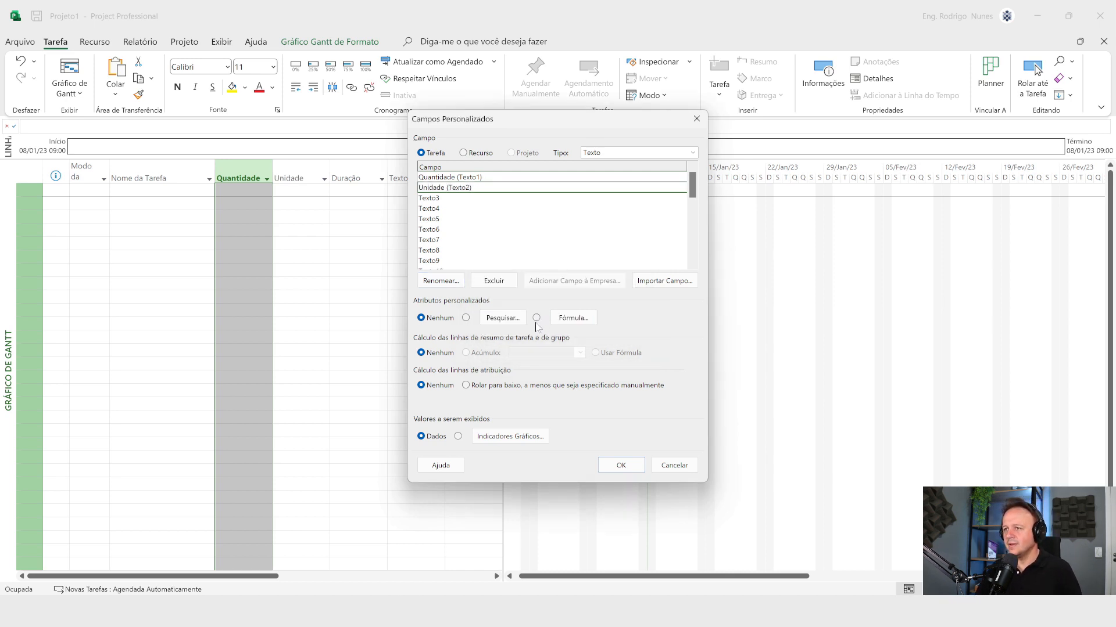
Step: Rename the custom text field Texto3 to Produtividade and apply the custom field changes
left_click(429, 199)
left_click(453, 281)
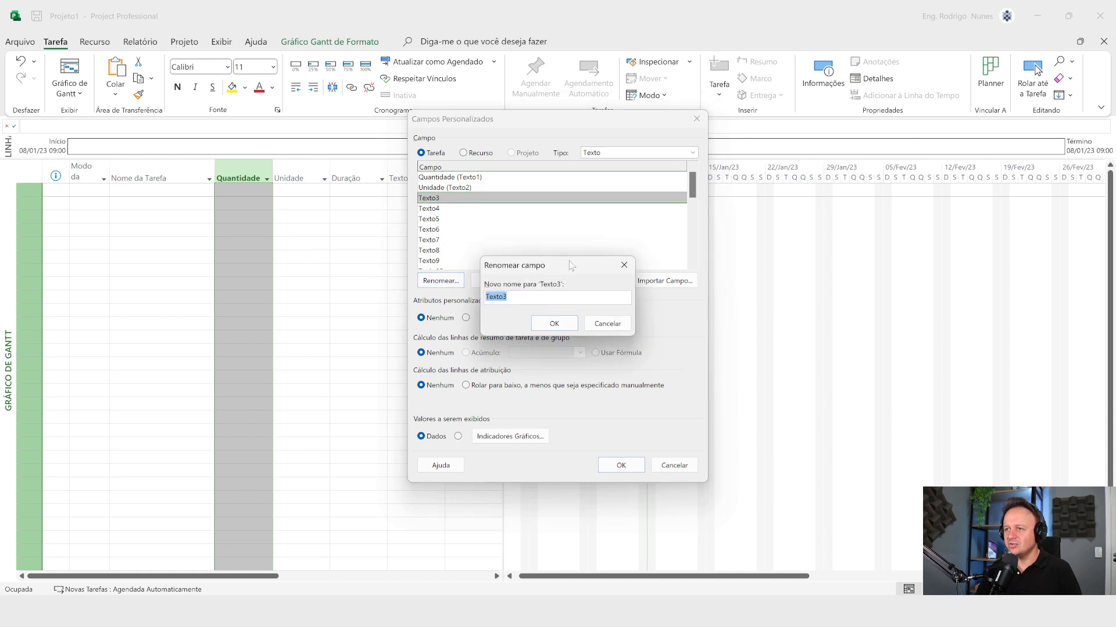
type("Prod")
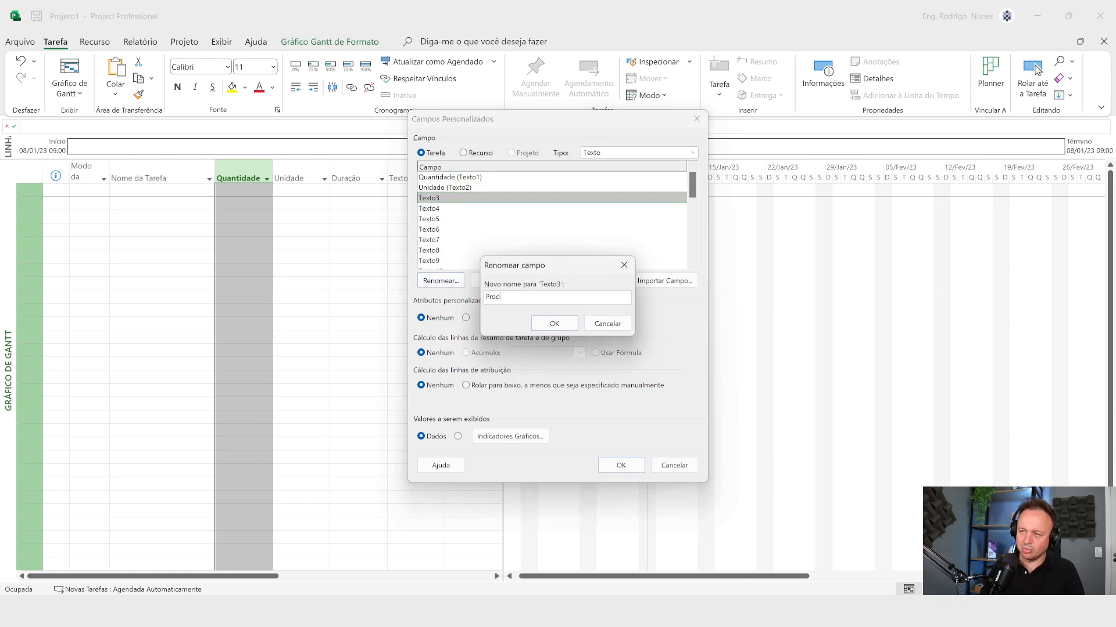
type("utividade")
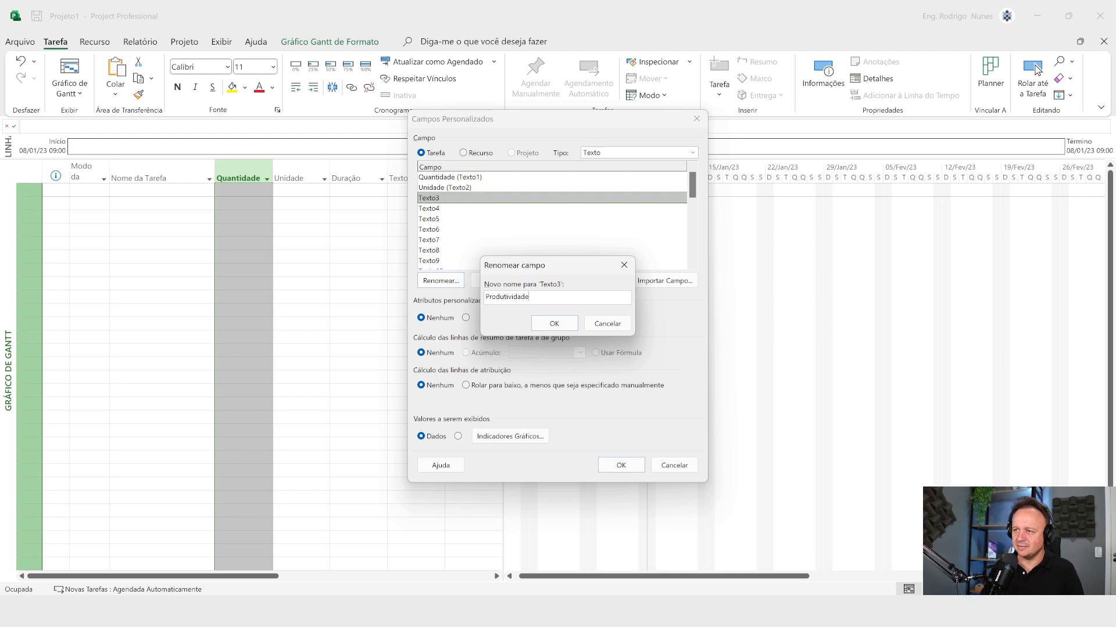
left_click(541, 323)
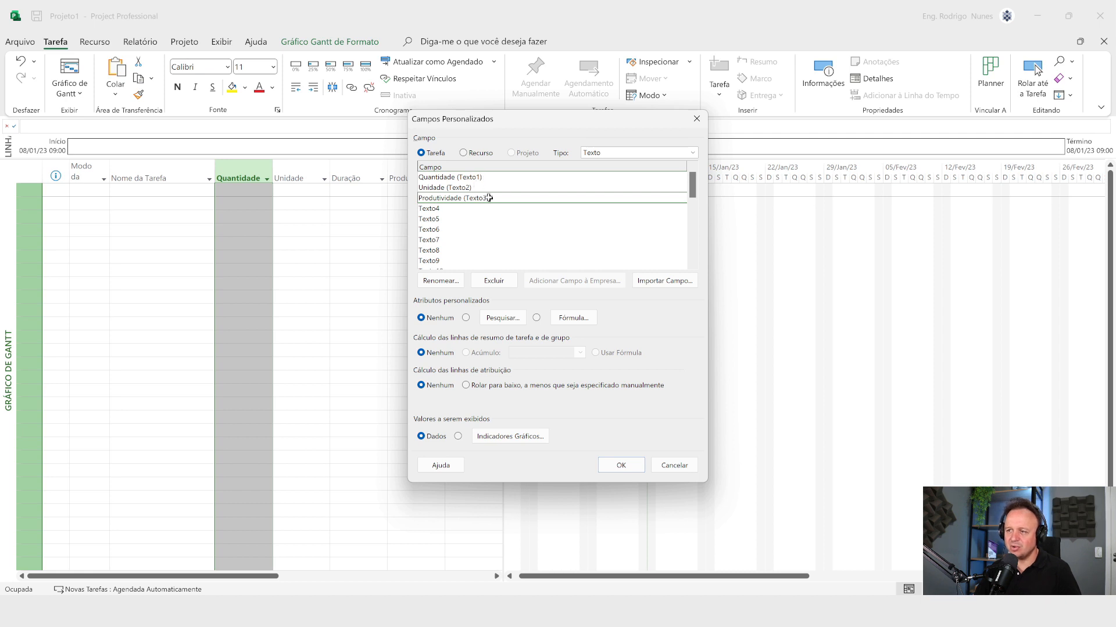
left_click(621, 466)
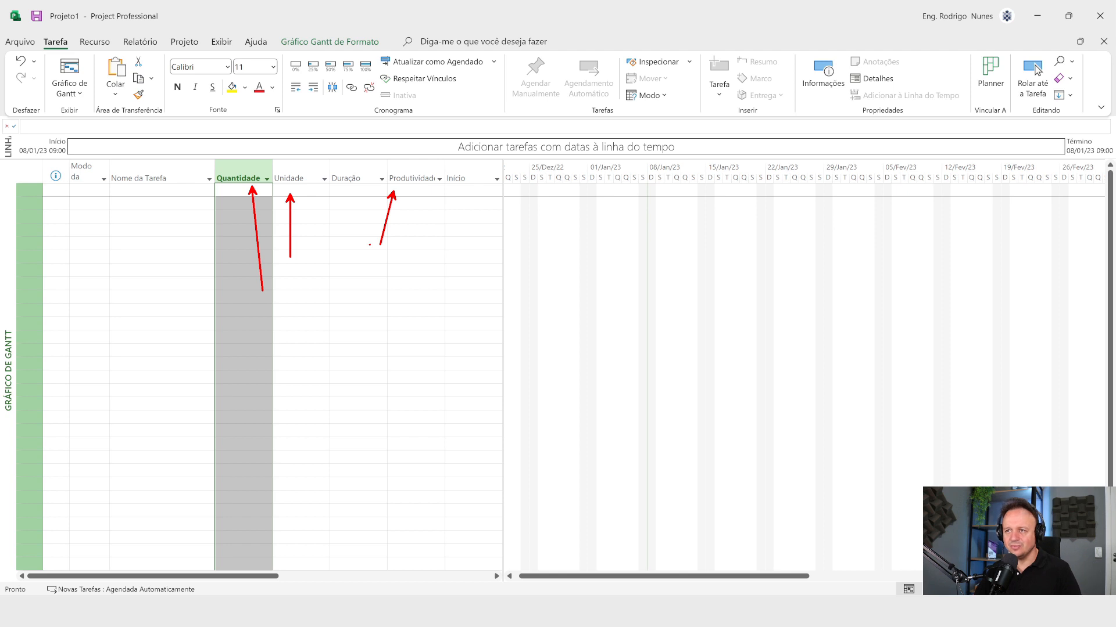
Step: Add the tasks Fundação, Concretagem and Alvenaria in the first three rows of the task table
left_click(180, 190)
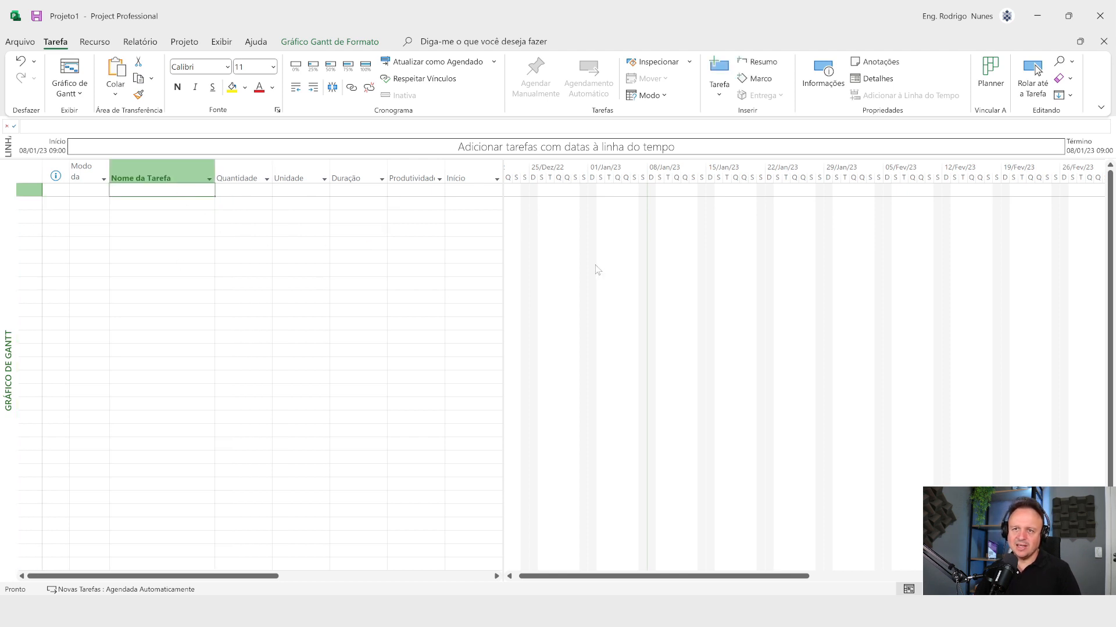
type("Fu")
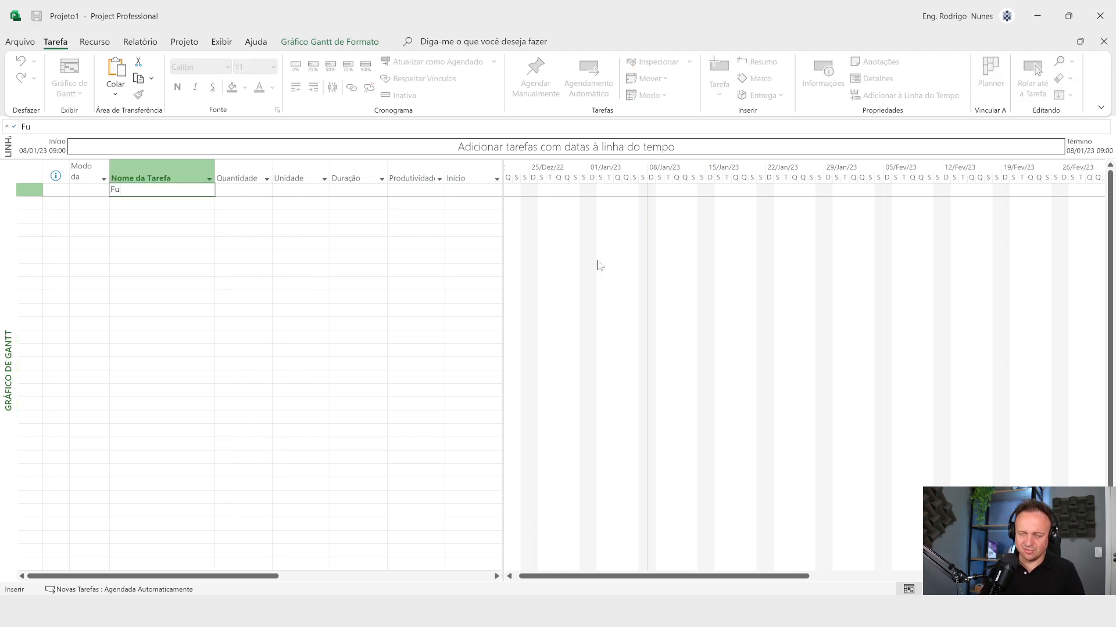
type("ndação")
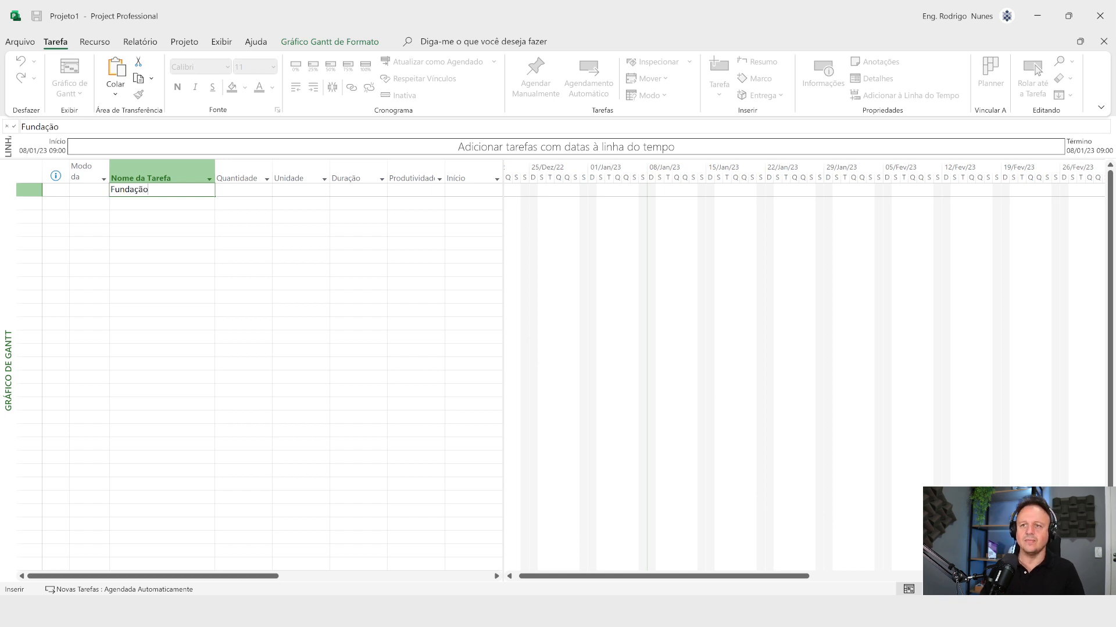
key("Return")
type("C")
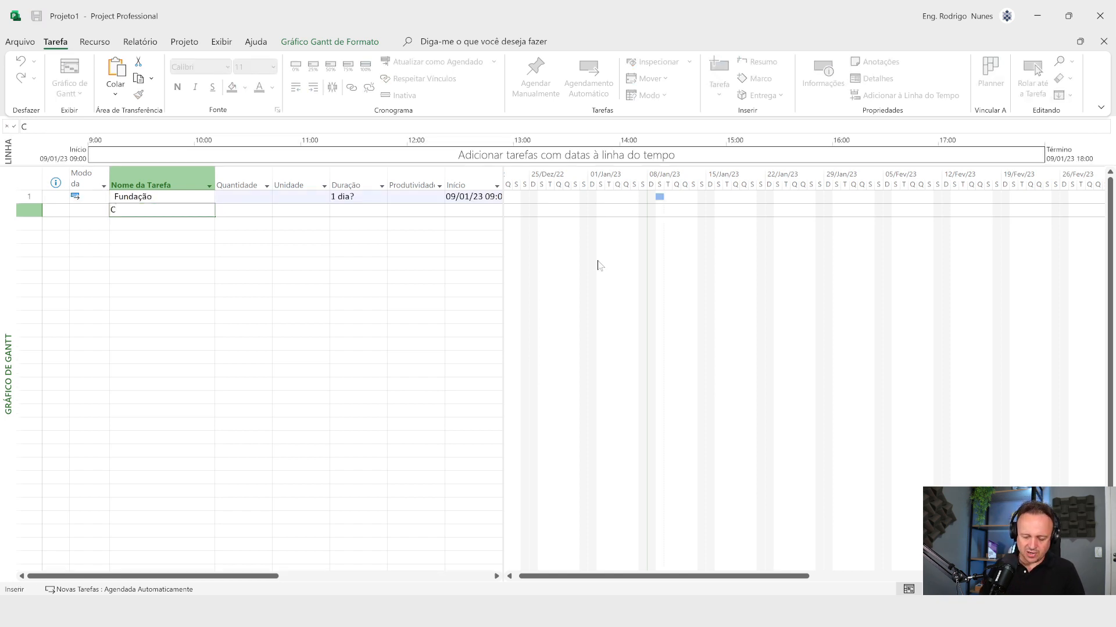
type("oncretagem")
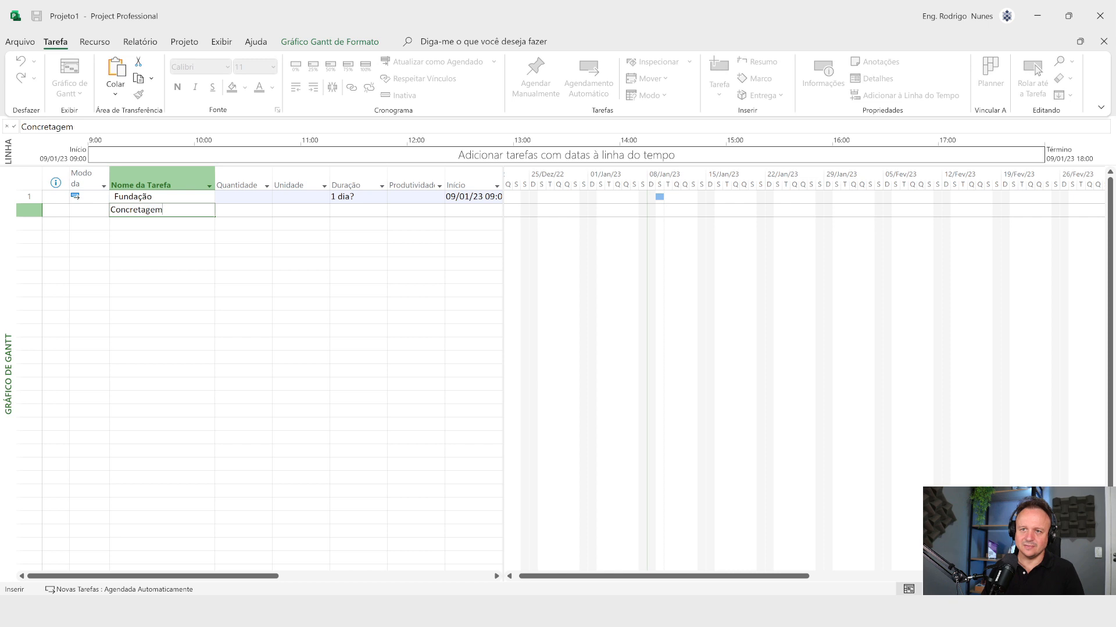
key("Return")
type("Al")
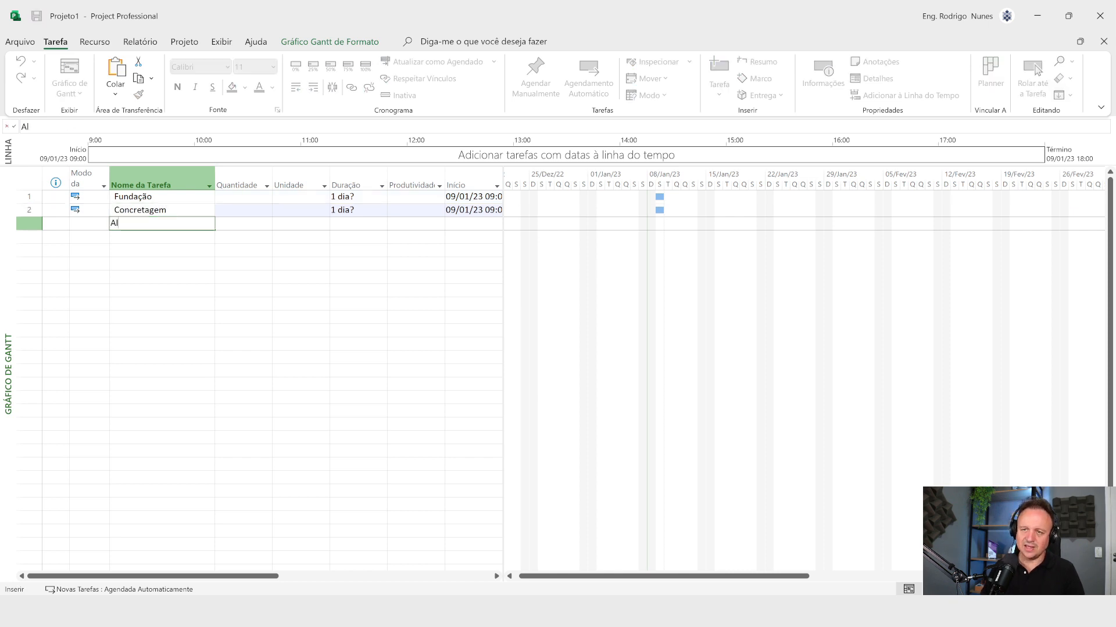
type("venaria")
key("Return")
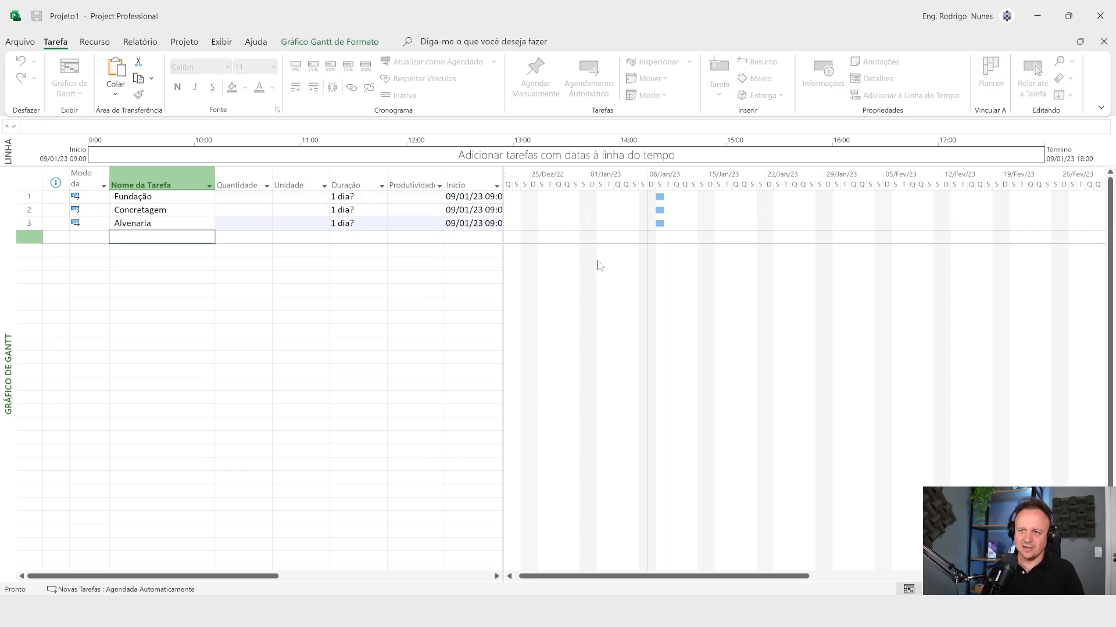
Step: Add the tasks Pavimento 1 and Pavimento 2 directly below Alvenaria
type("Pavim")
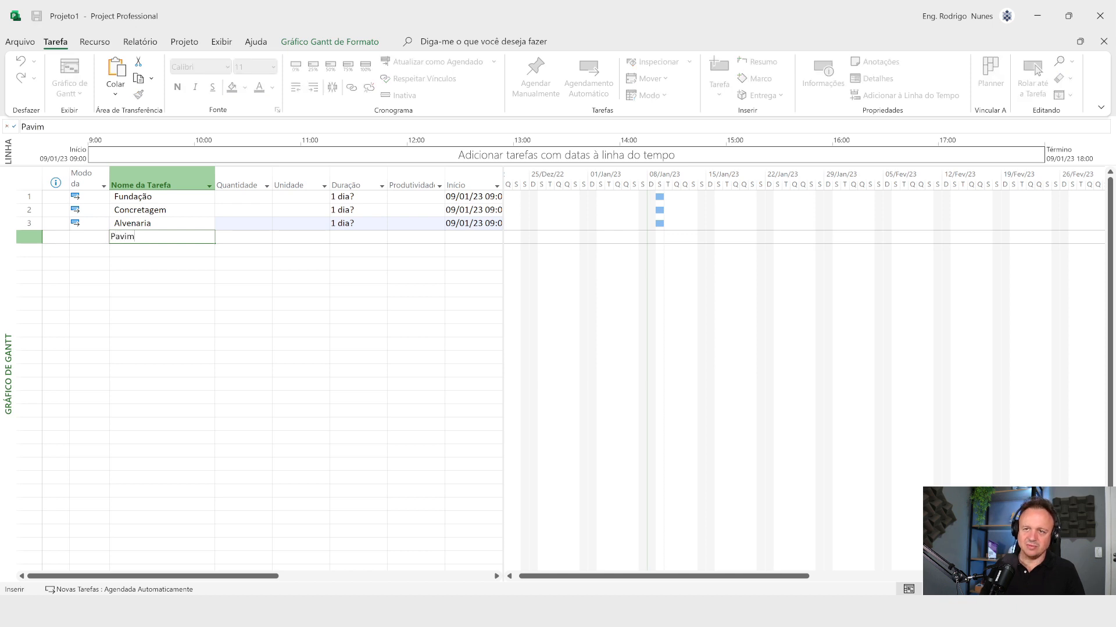
type("ento 1")
key("Return")
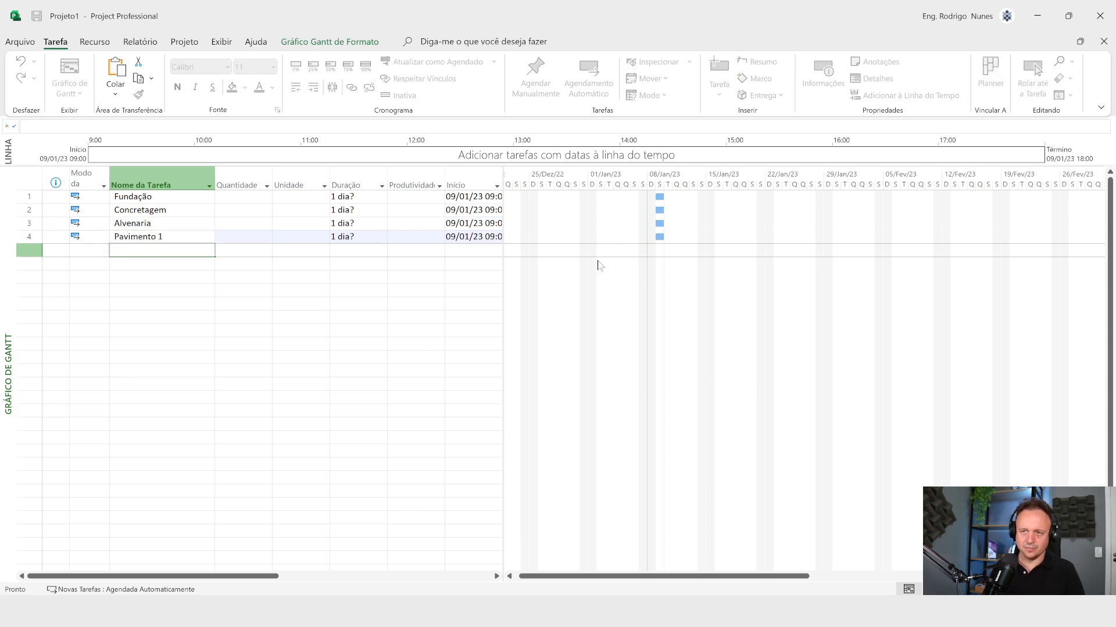
type("Pavimen")
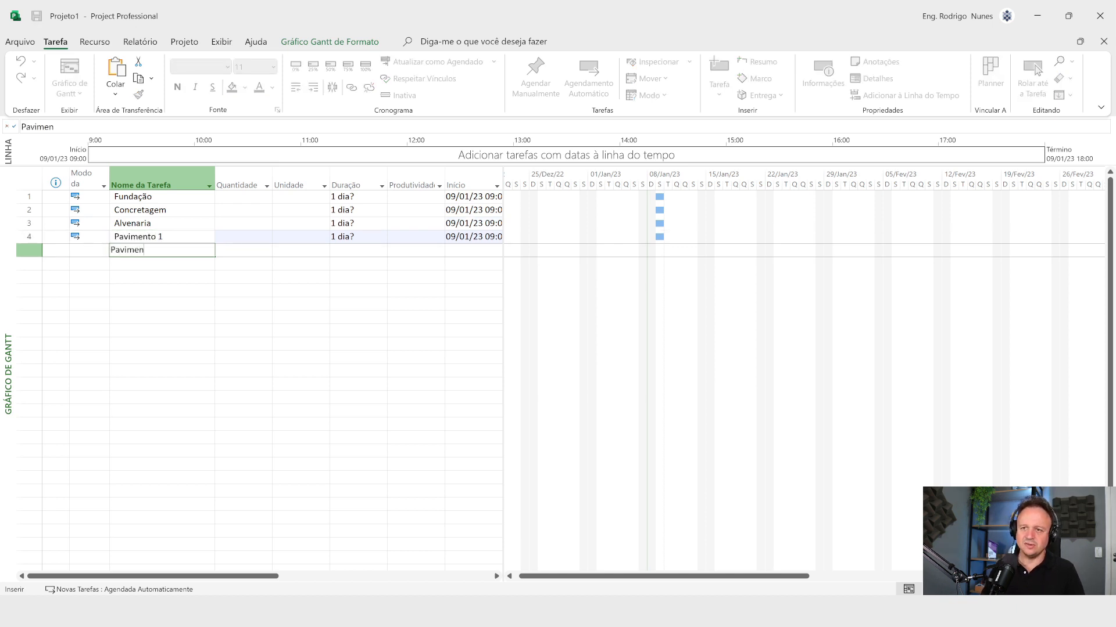
type("to 2")
key("Return")
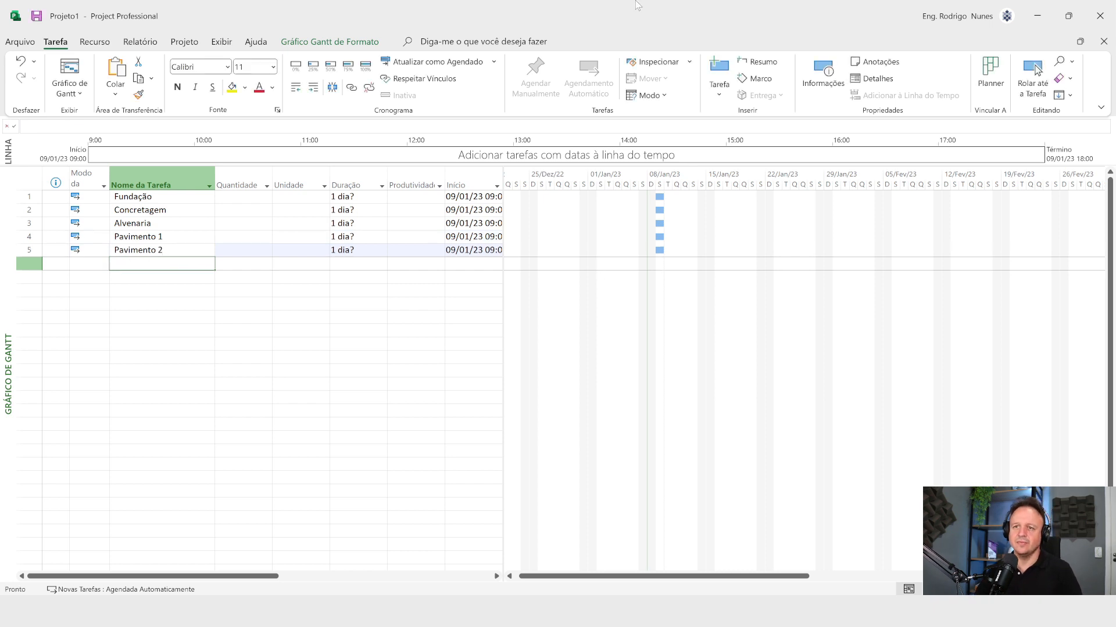
Step: Indent Concretagem, Pavimento 1 and Pavimento 2 together so they become subtasks of Fundação and Alvenaria
left_click(154, 208)
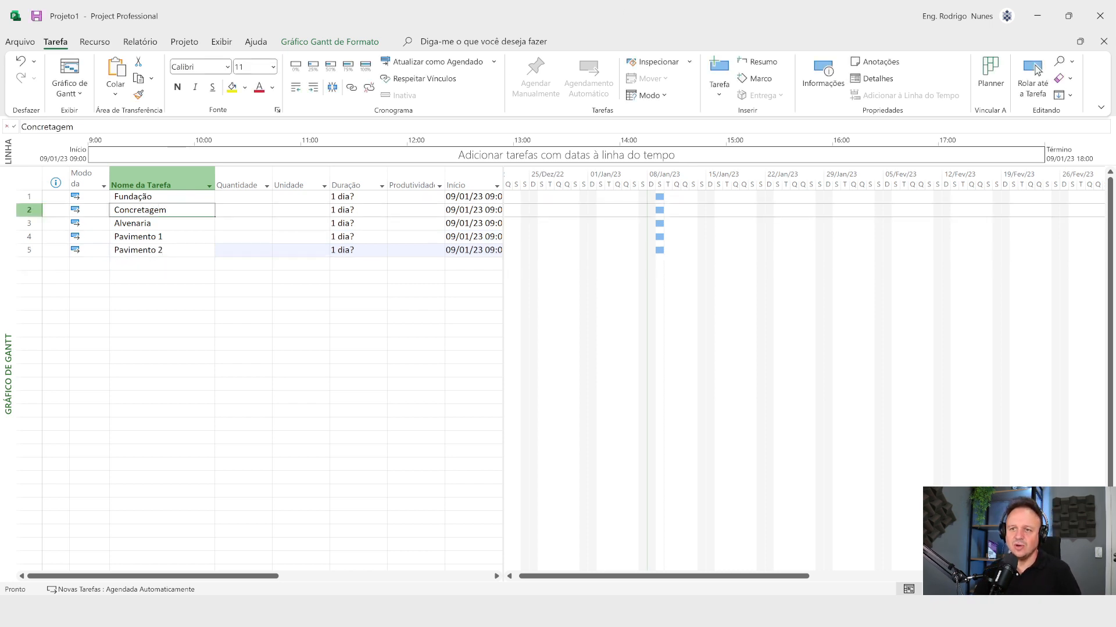
left_click(157, 235, "ctrl")
left_click(162, 250, "ctrl")
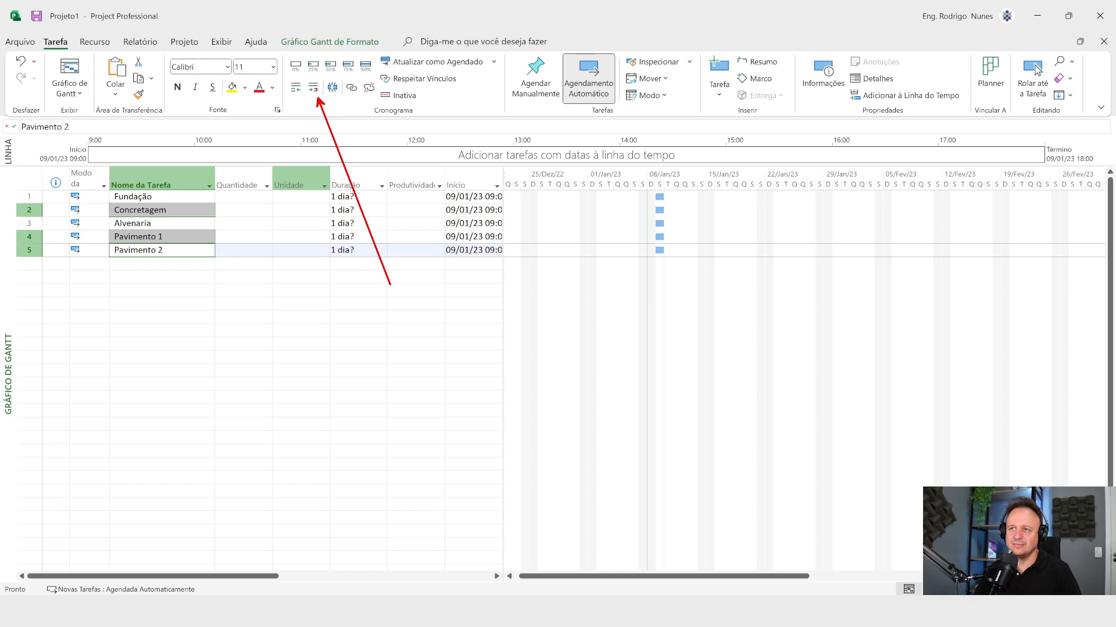
left_click(313, 87)
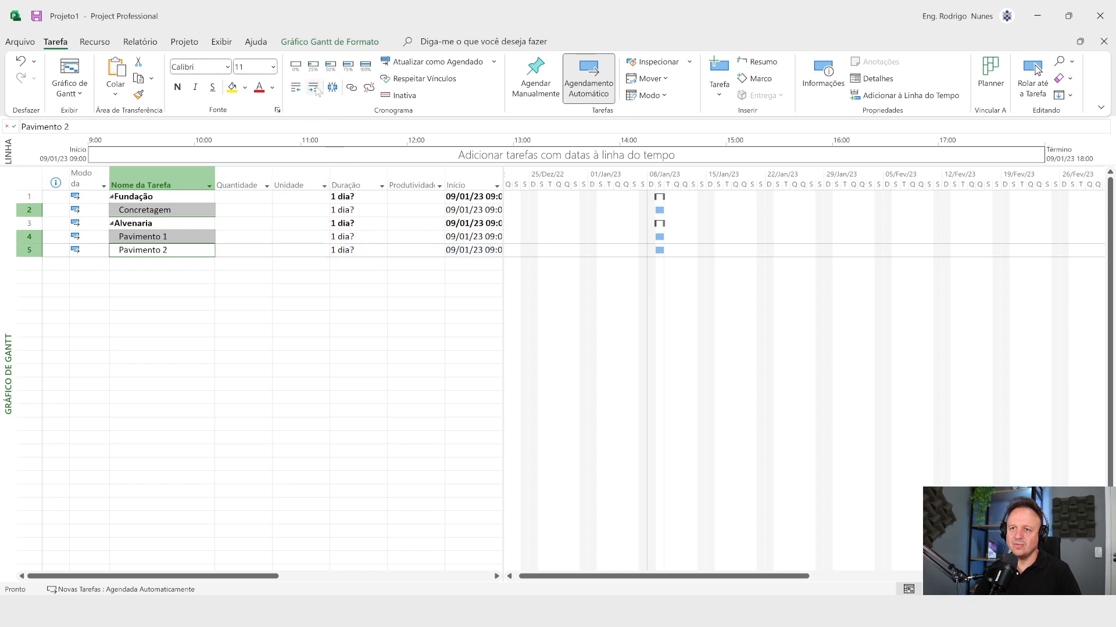
left_click(159, 295)
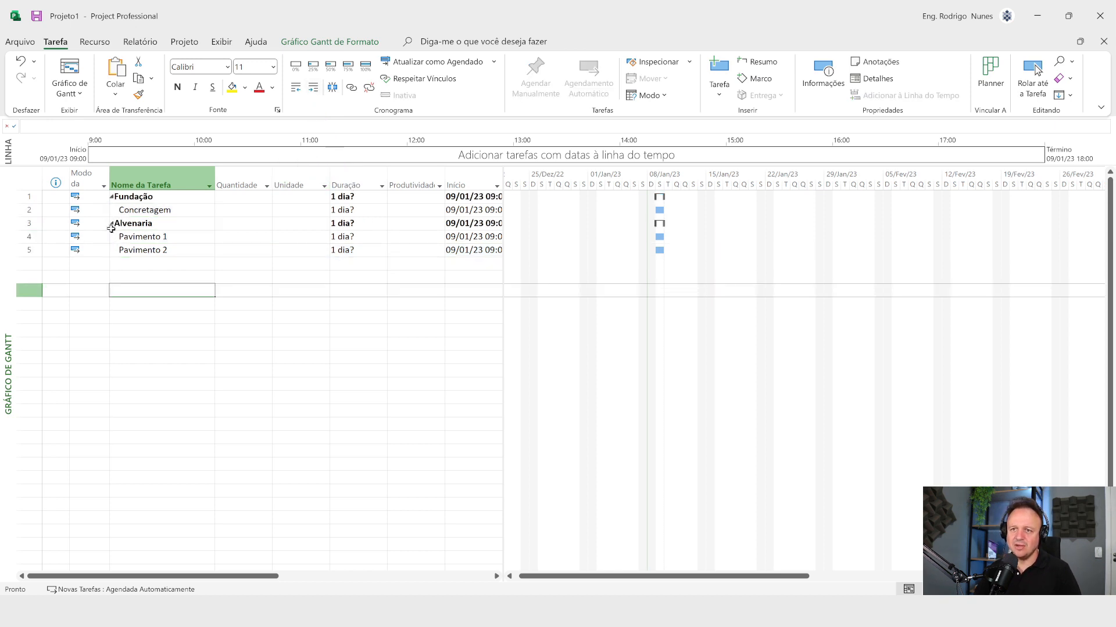
left_click(114, 238)
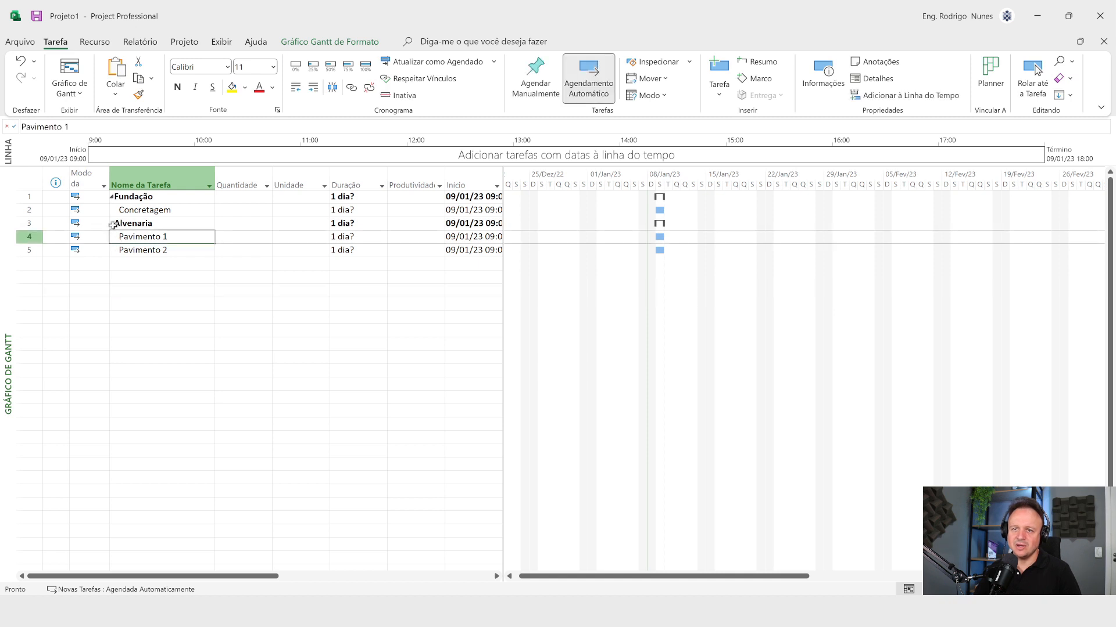
left_click(112, 225)
left_click(112, 225)
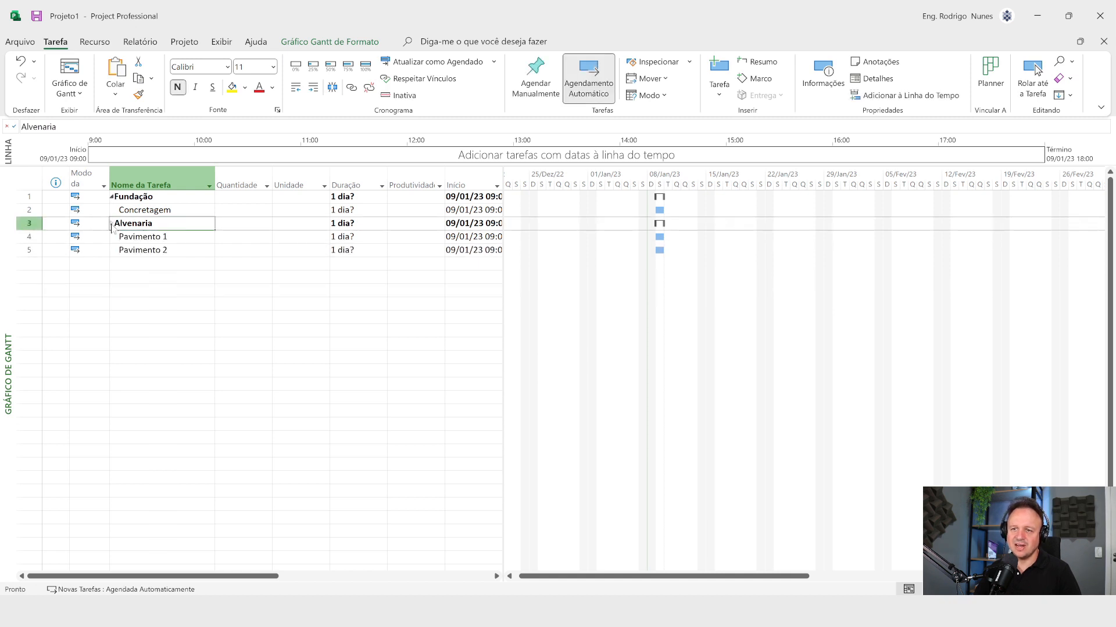
left_click(291, 356)
Step: Set the Quantidade of the Concretagem task to 40,00
left_click(255, 211)
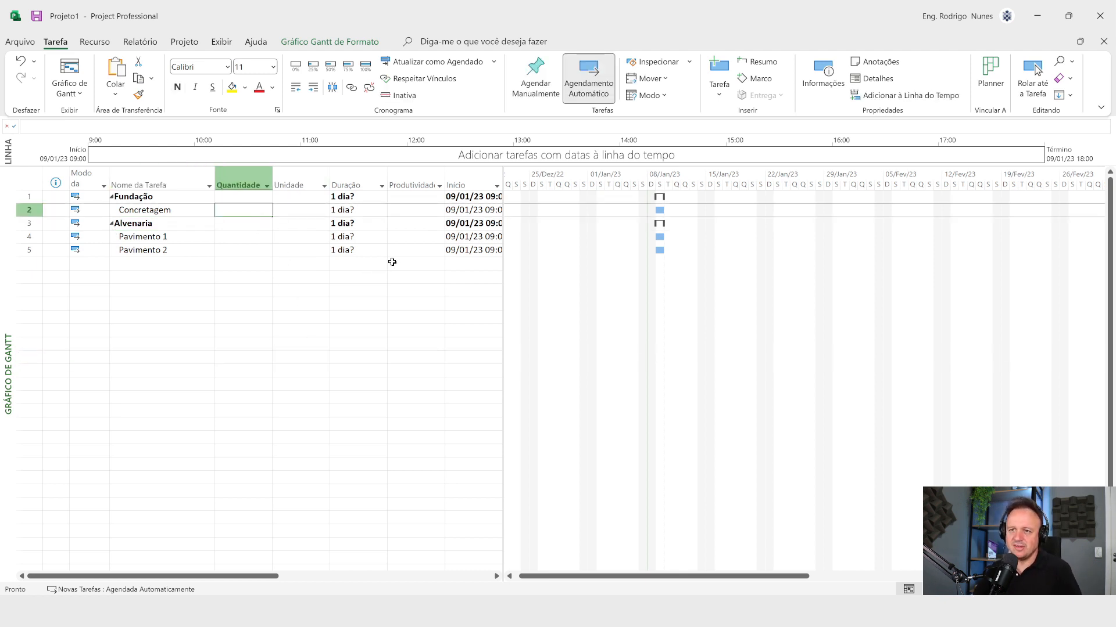
type("40")
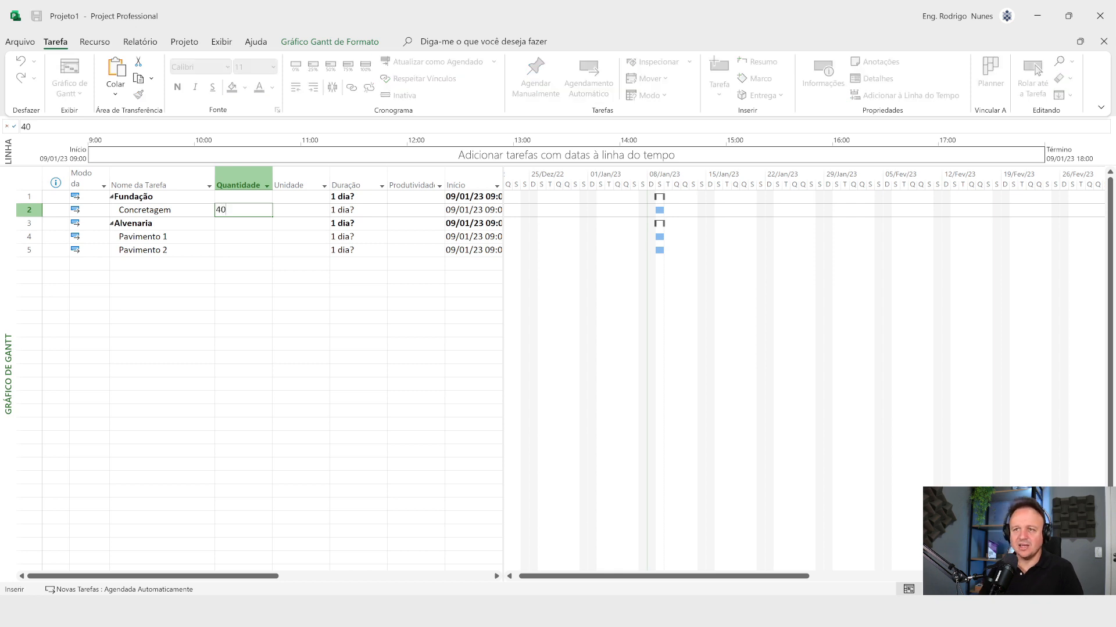
key("Return")
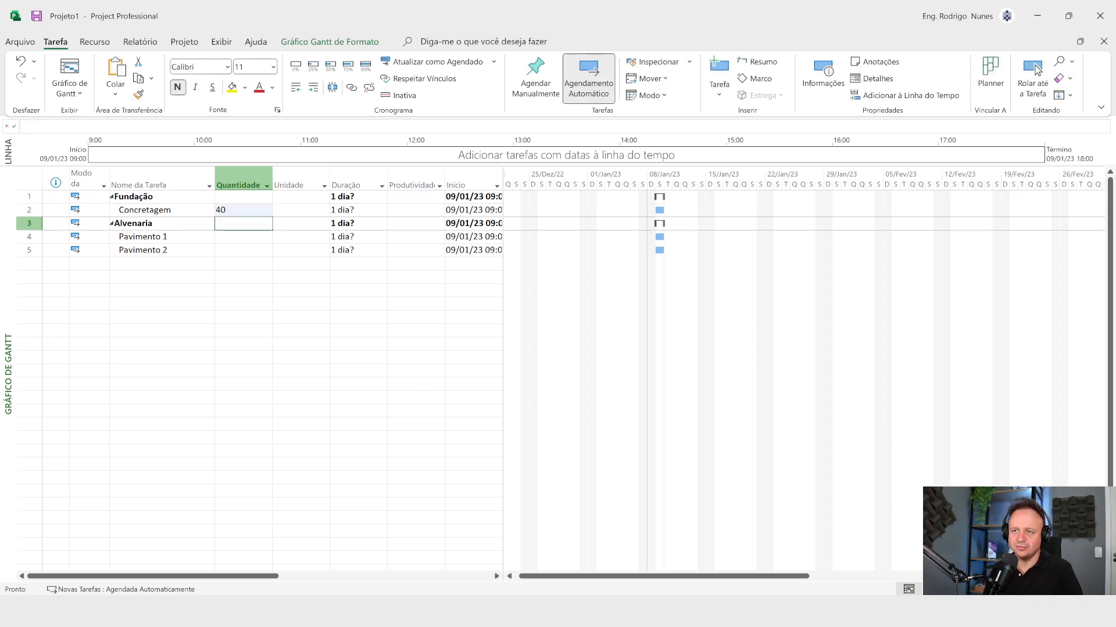
key("Up")
type("40,00")
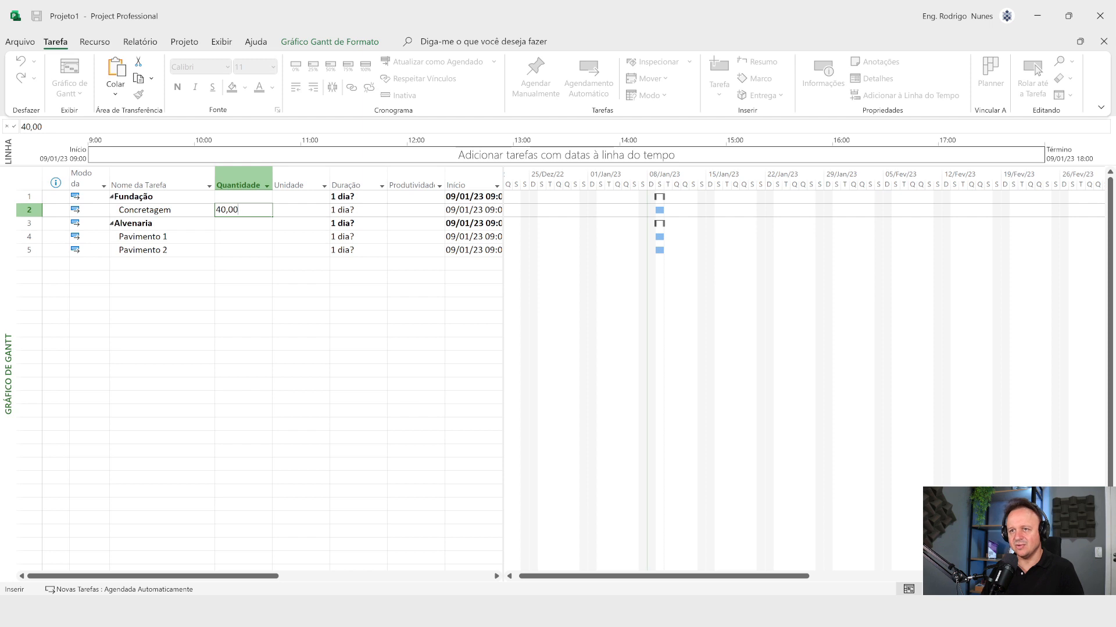
key("Return")
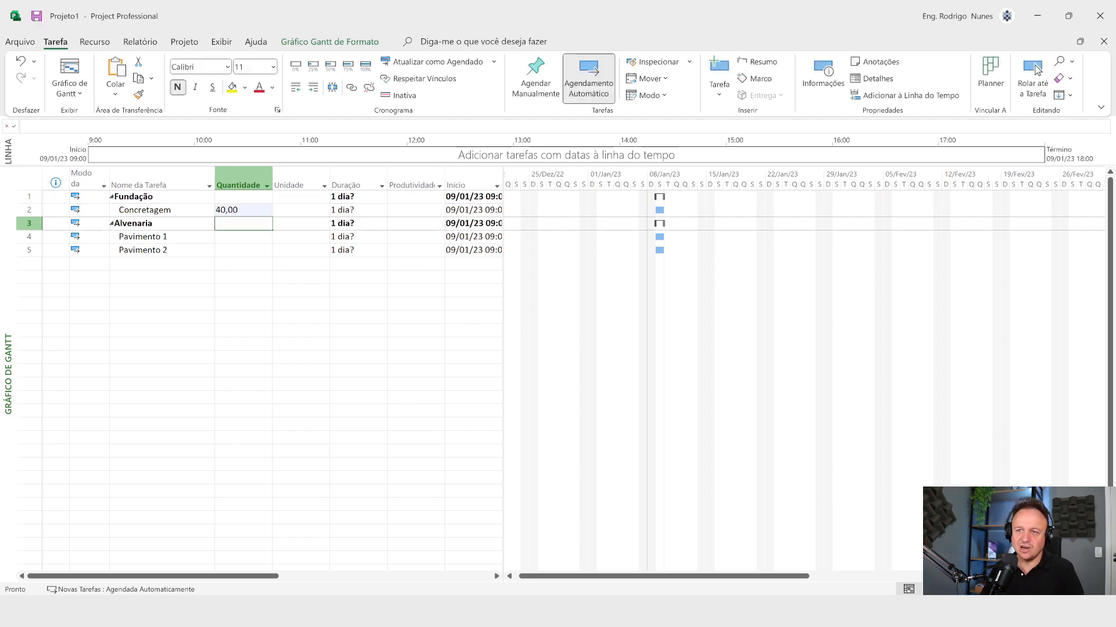
key("Down")
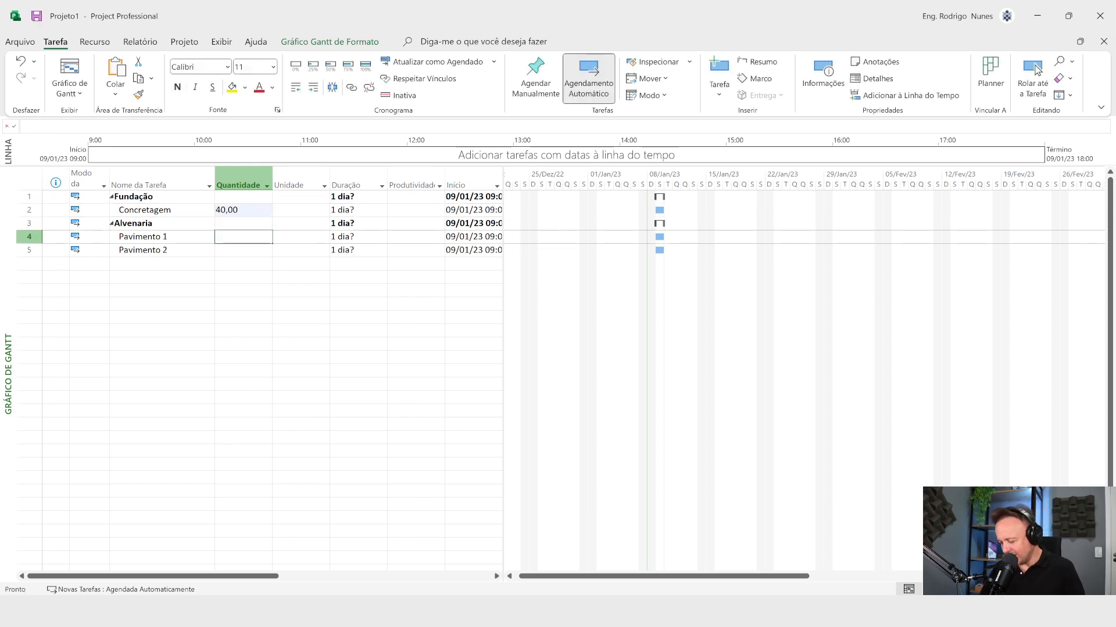
type("240,00")
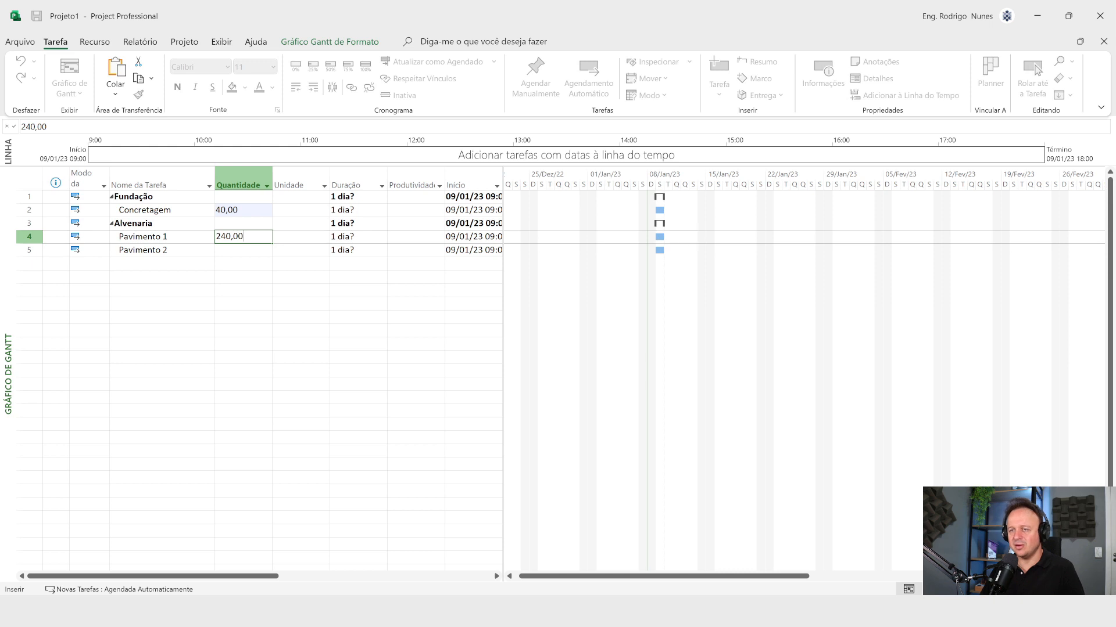
key("BackSpace")
key("BackSpace")
key("BackSpace")
key("BackSpace")
key("BackSpace")
key("BackSpace")
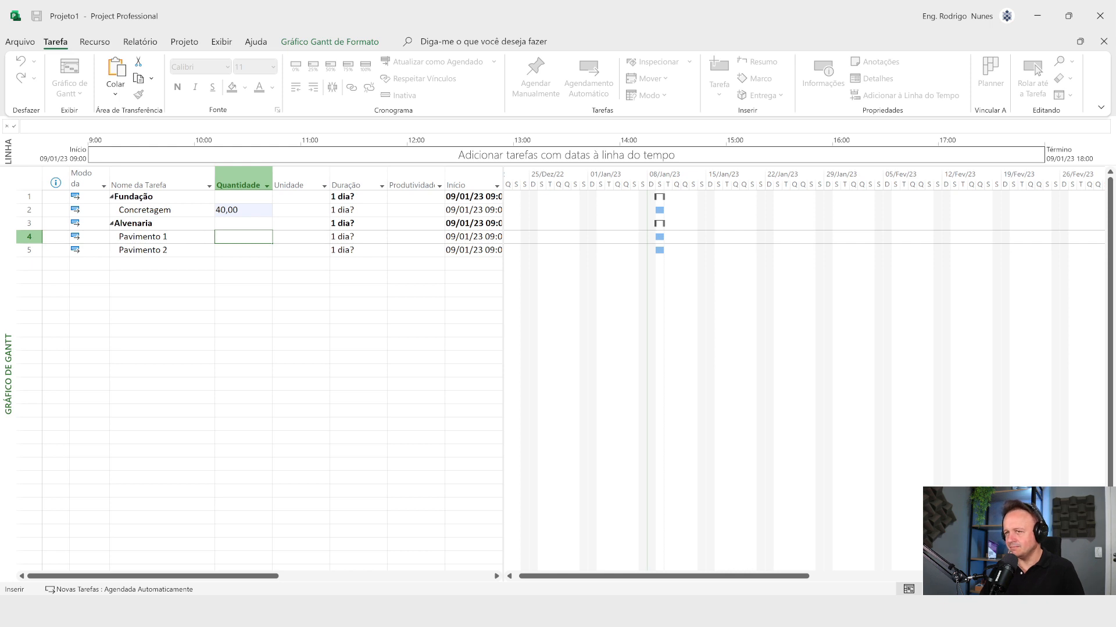
type("200")
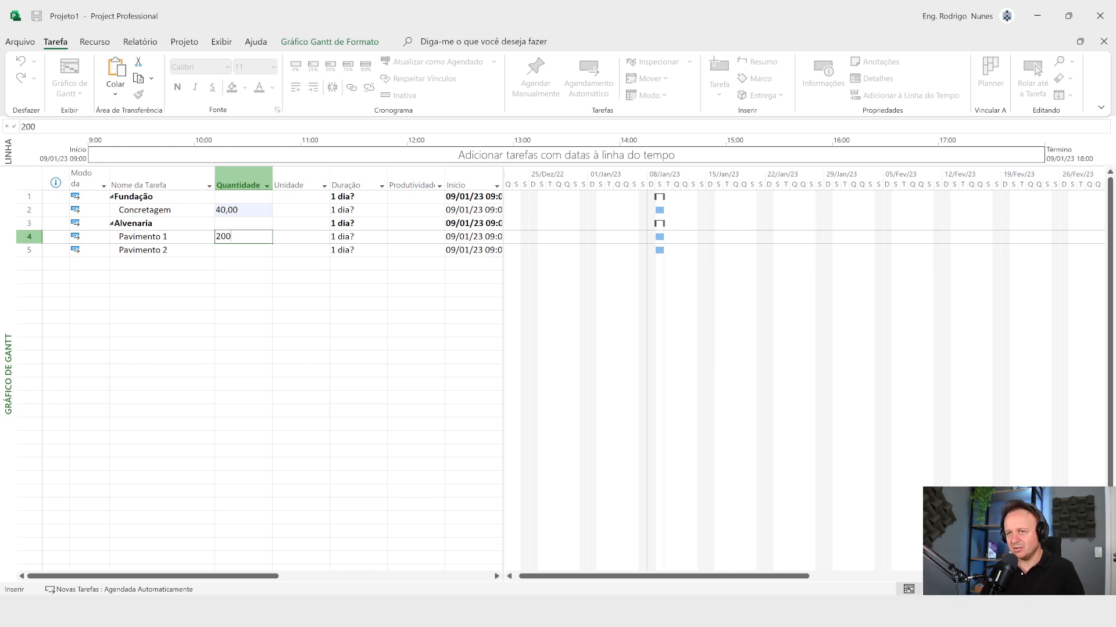
key("BackSpace")
key("BackSpace")
key("BackSpace")
type("5")
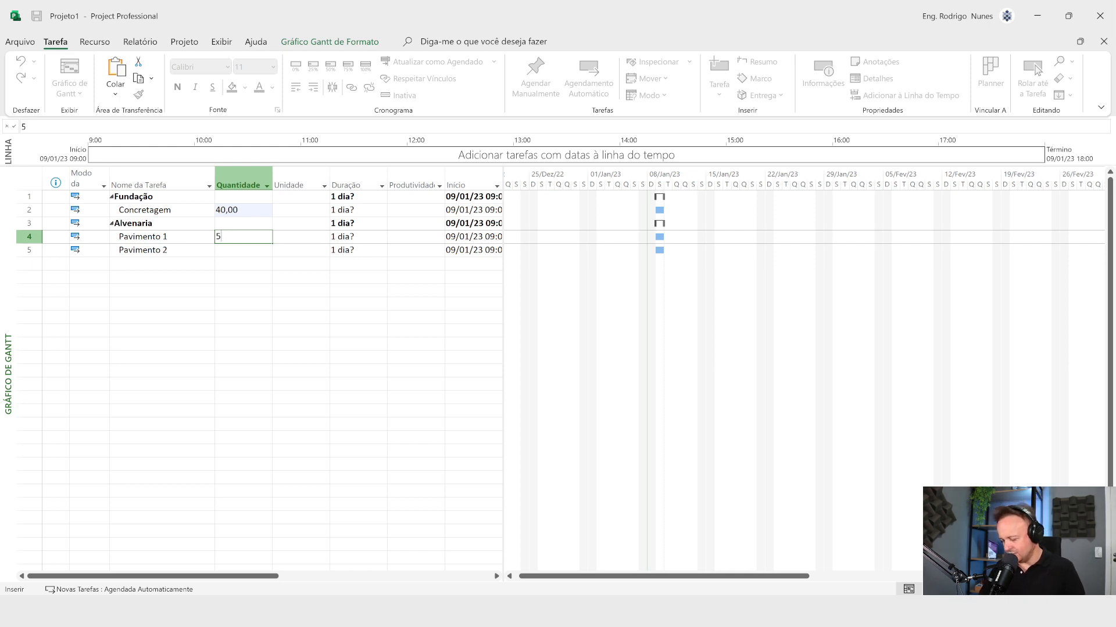
type("00")
key("BackSpace")
key("BackSpace")
key("BackSpace")
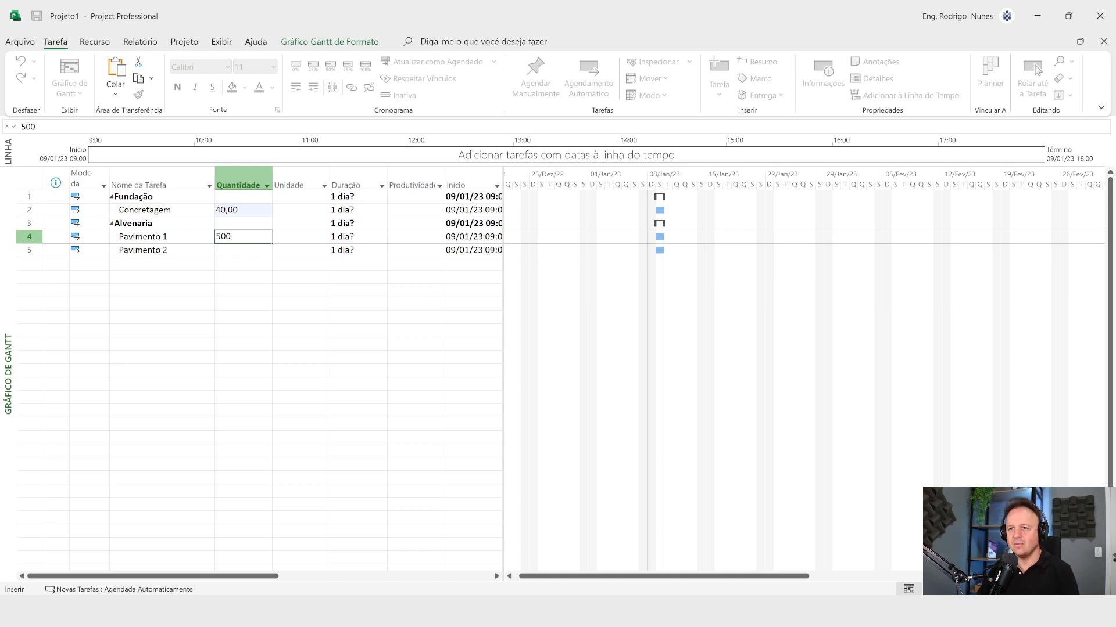
Step: Set the Quantidade of both Pavimento 1 and Pavimento 2 to 2000,00
type("2000,00")
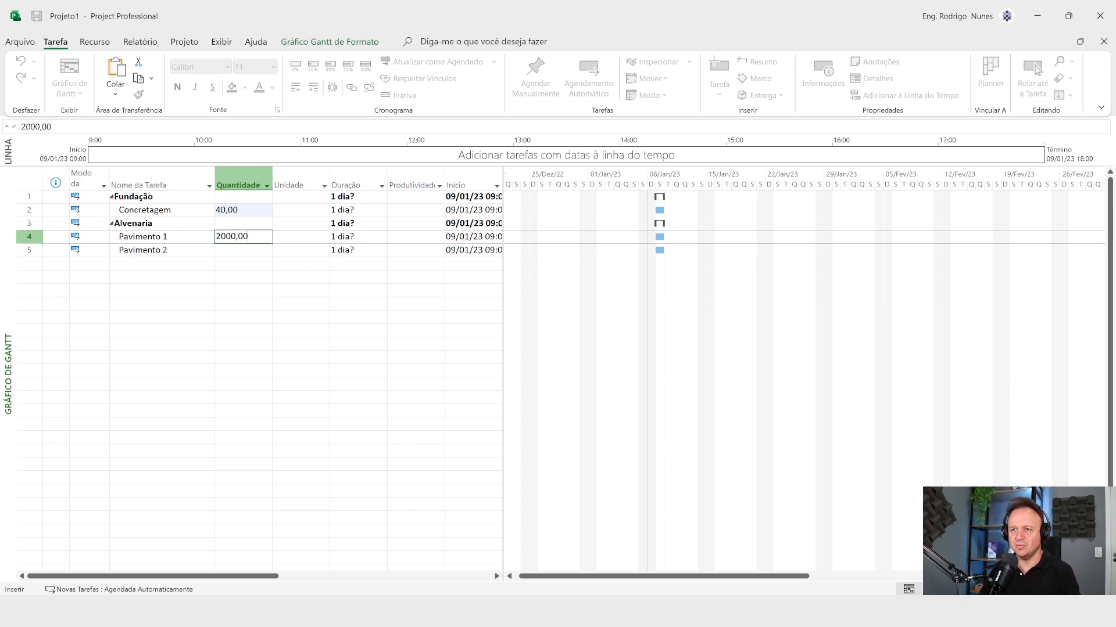
key("Return")
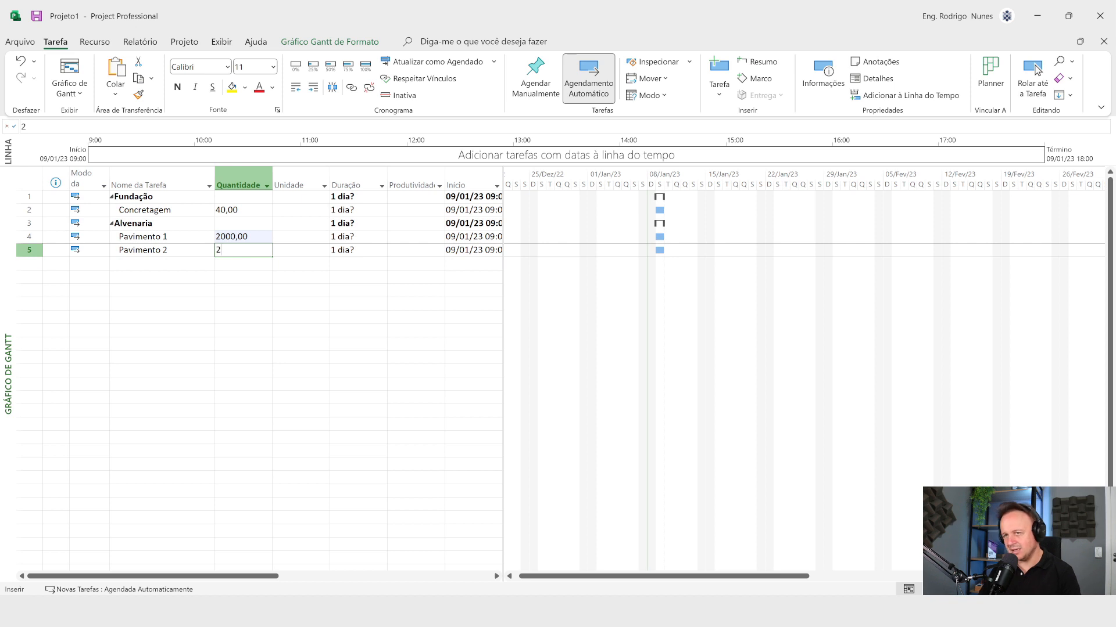
type("2000")
key("Return")
Step: Re-enter the Quantidade of Pavimento 2 with a thousands separator as 2.000,00
key("Up")
key("Up")
key("Up")
key("Up")
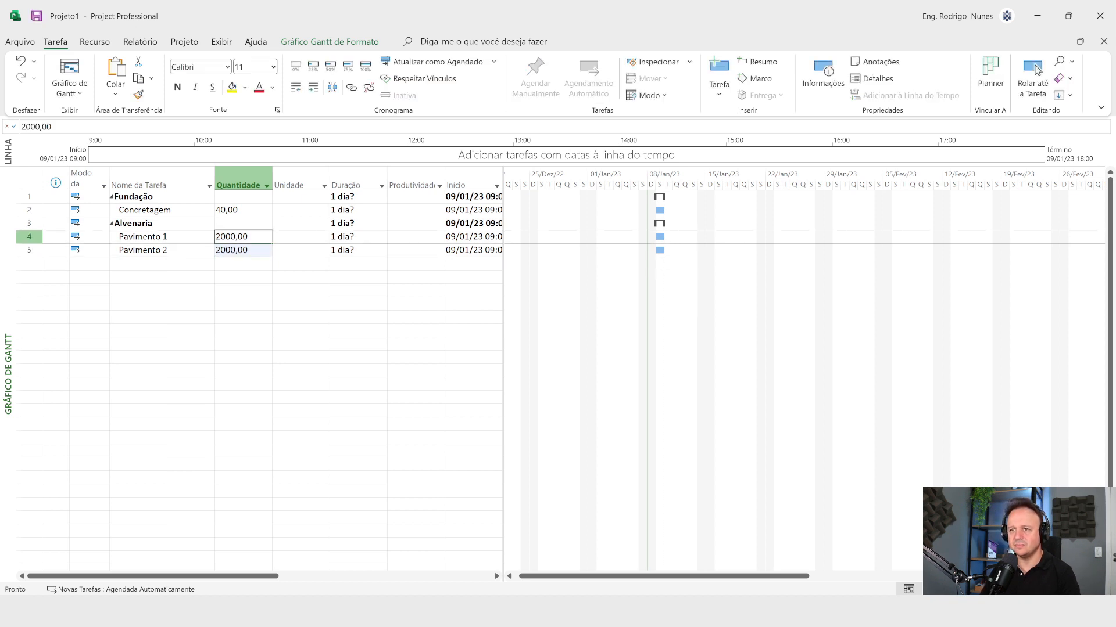
key("Right")
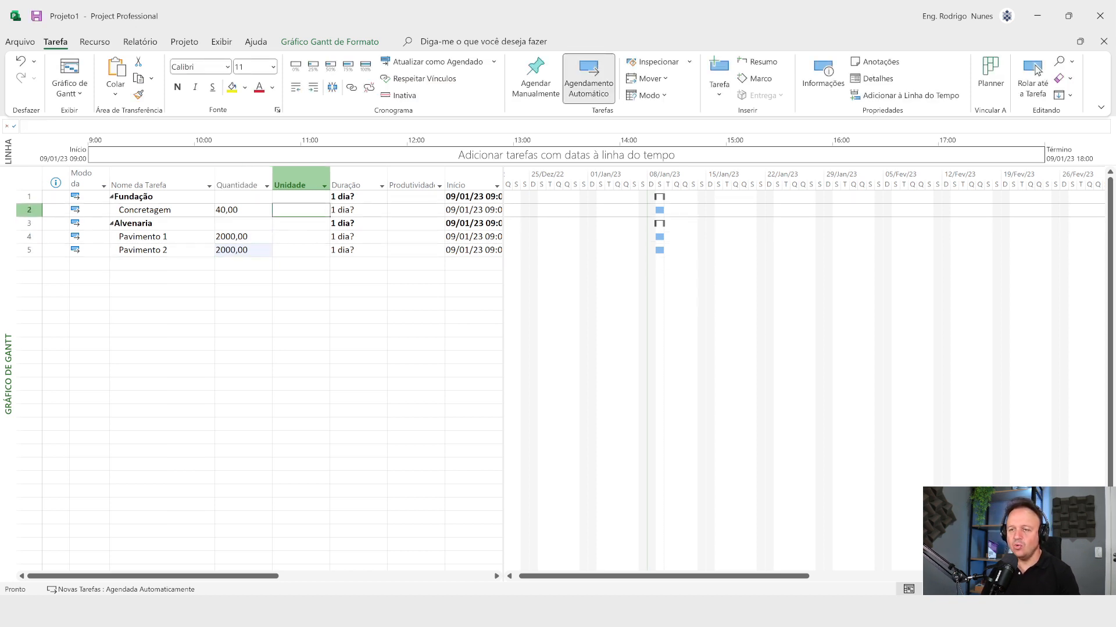
key("Down")
key("Down")
key("Left")
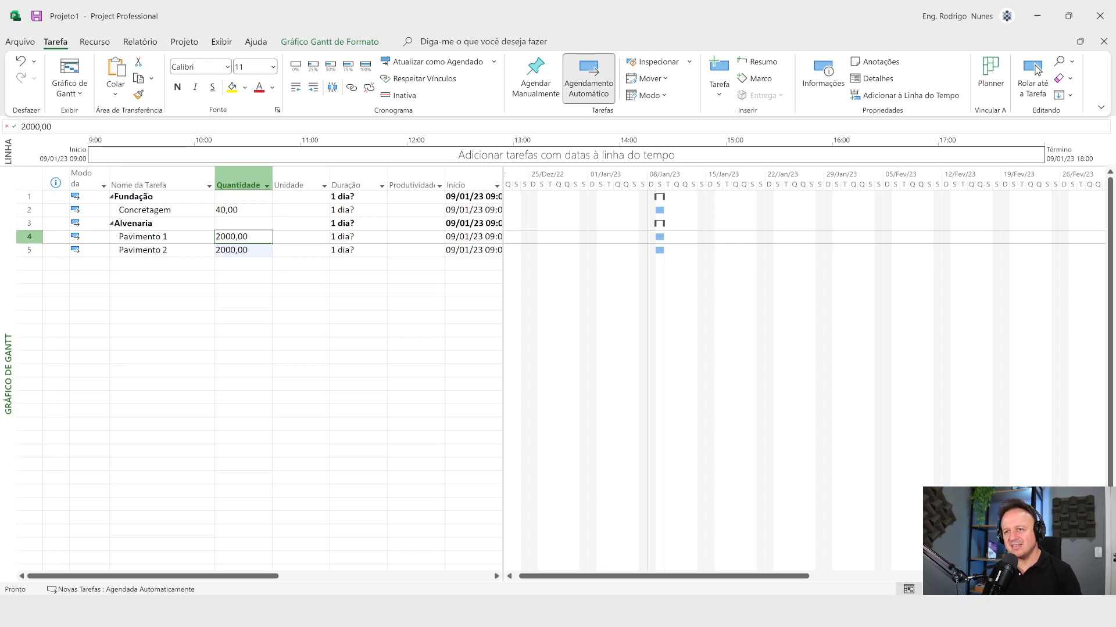
key("Down")
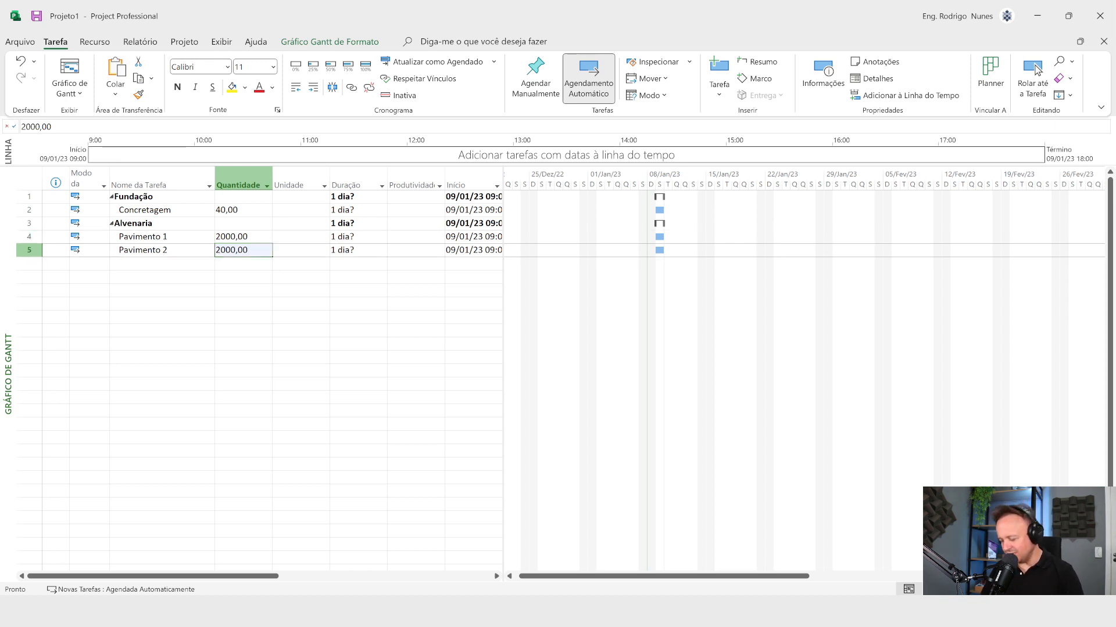
type("2.000")
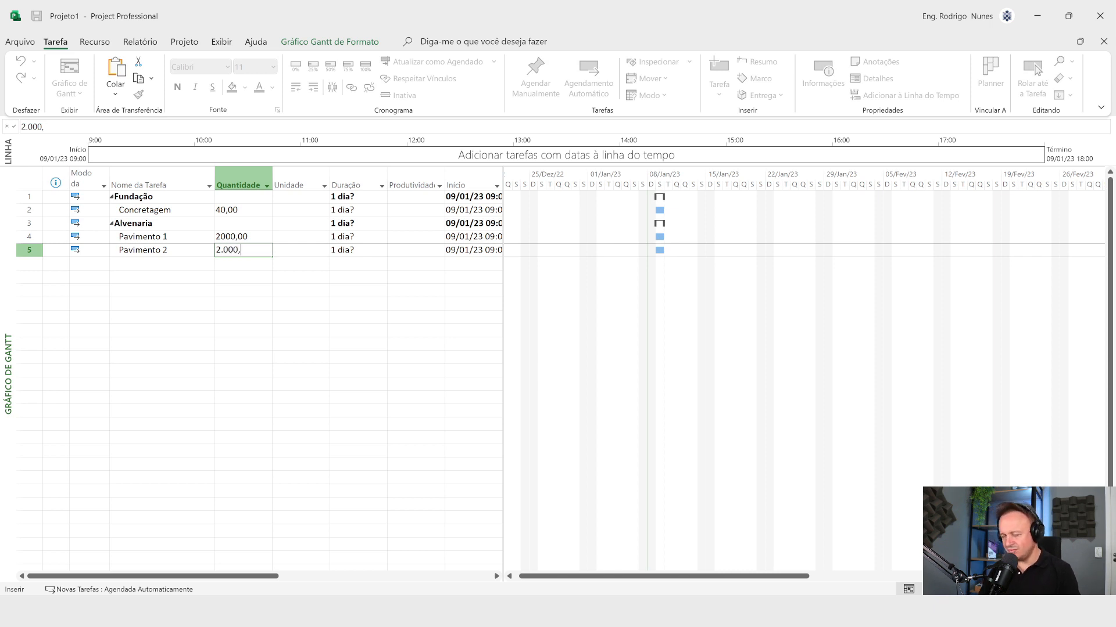
type(",")
key("Return")
Step: Set the Unidade of the Concretagem task to m³
key("Up")
key("Up")
key("Up")
key("Up")
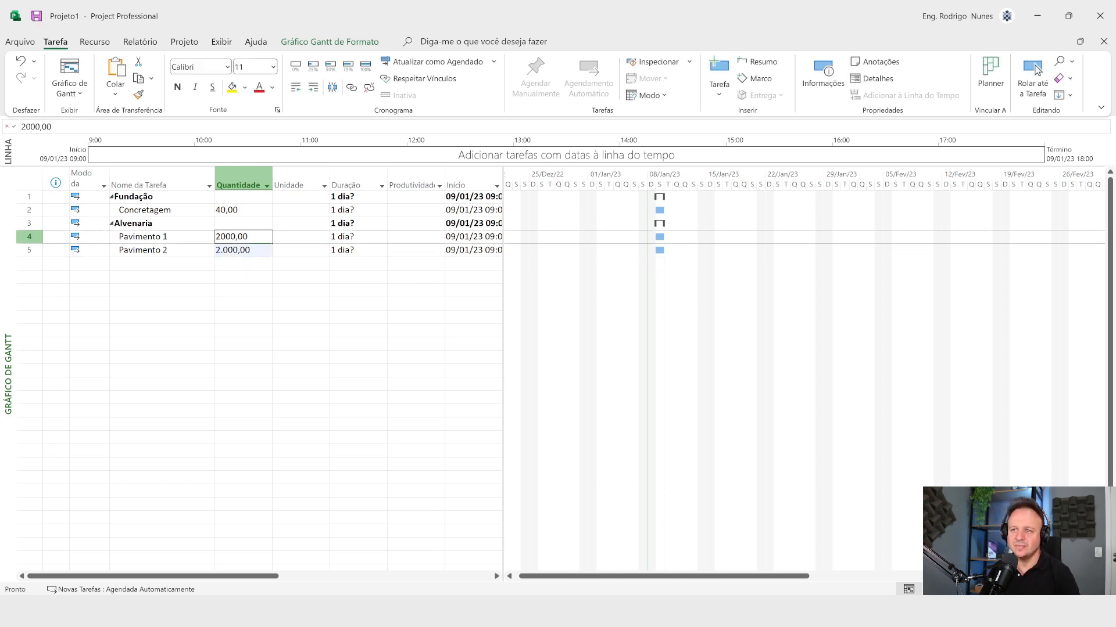
key("Right")
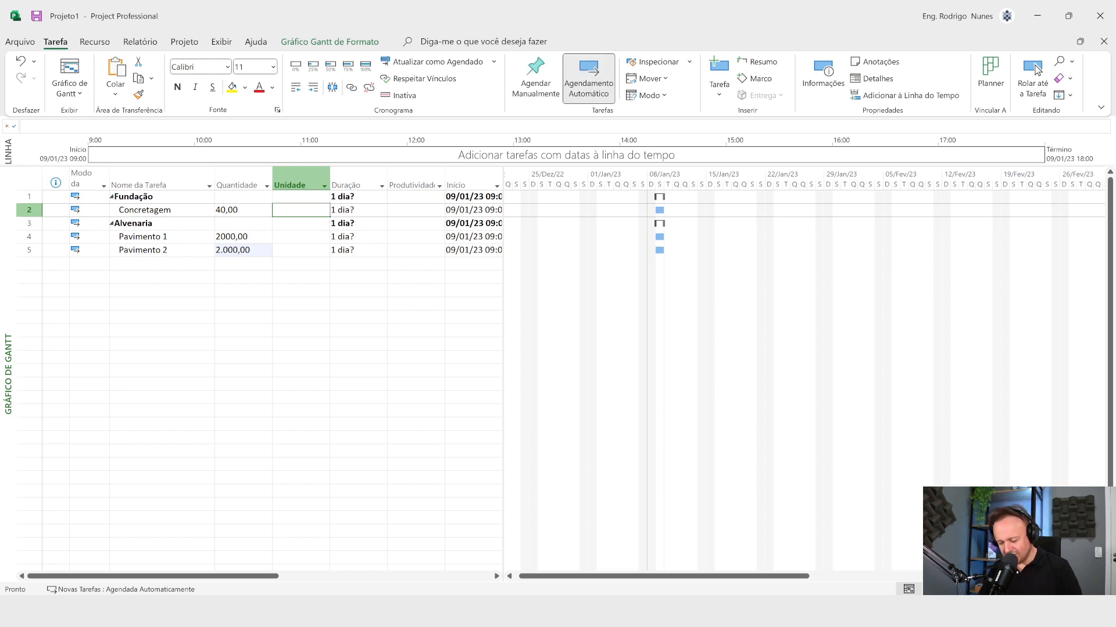
type("m")
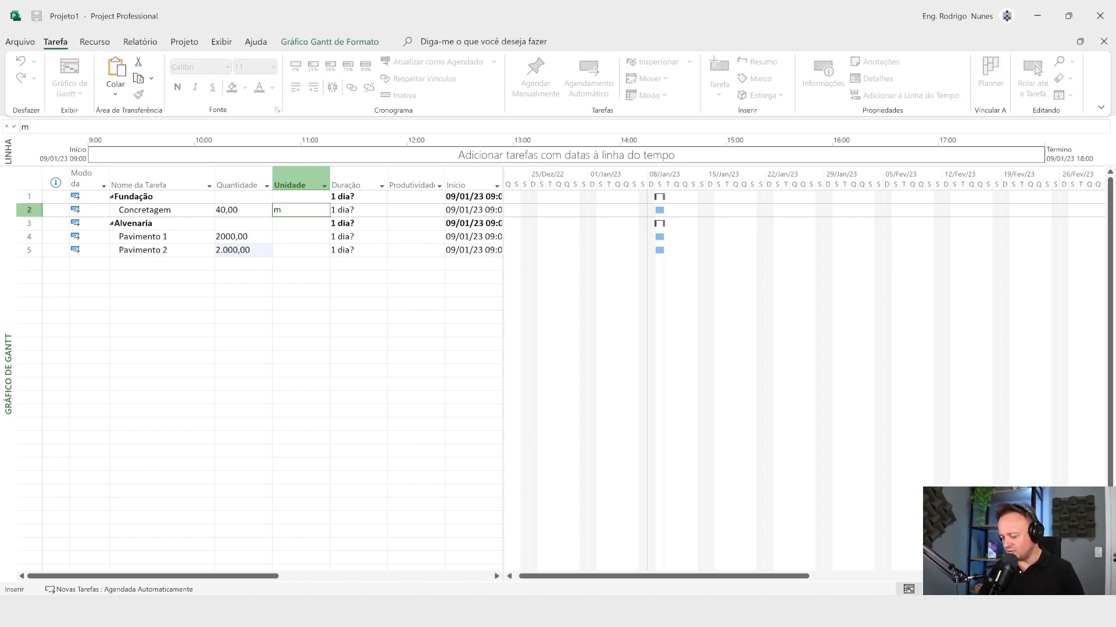
type("³")
key("Return")
key("Down")
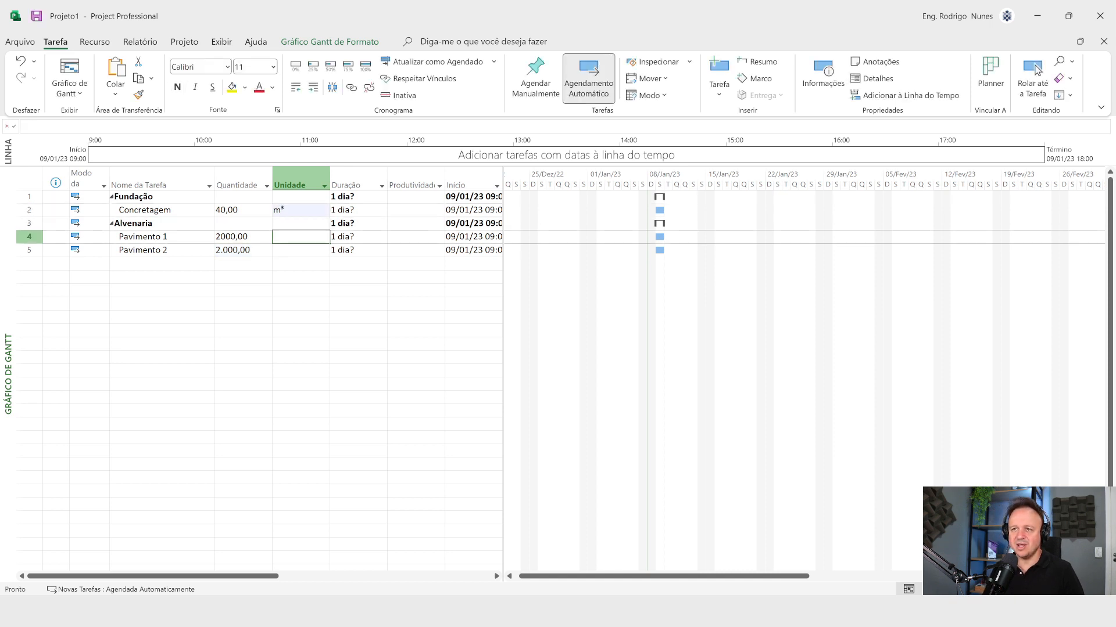
type("m")
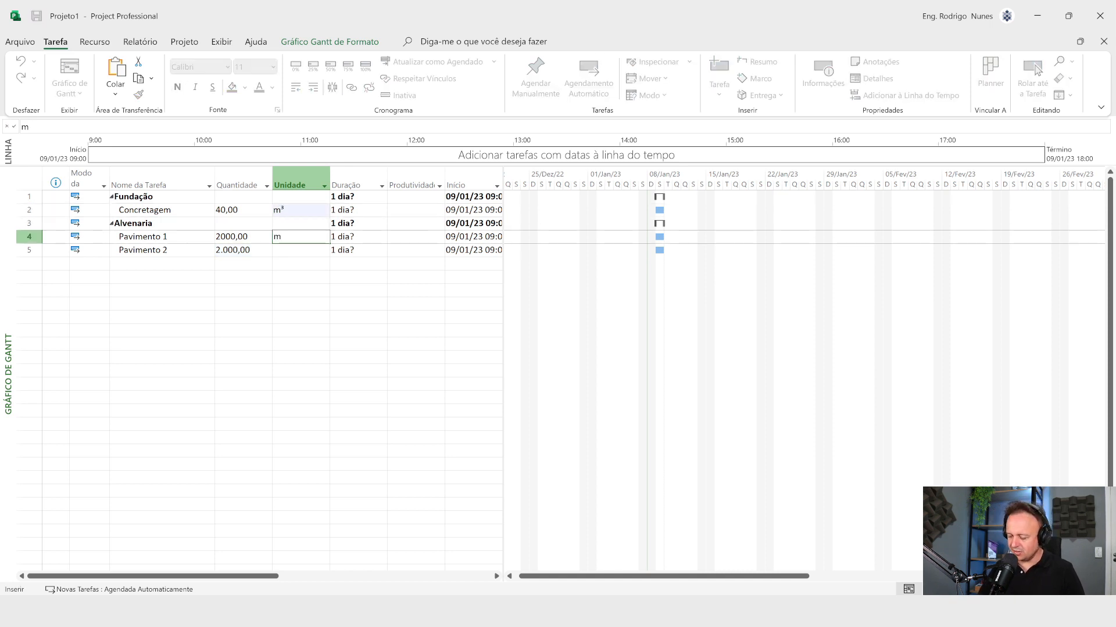
type("²")
Step: Set the Unidade of both Pavimento 1 and Pavimento 2 to m²
key("Return")
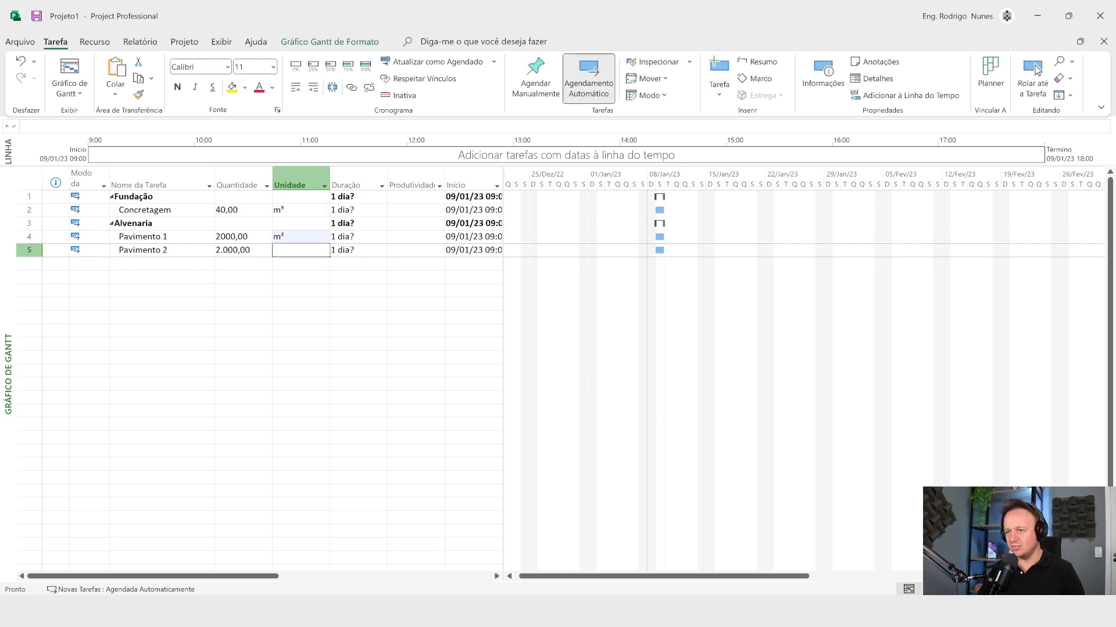
type("²")
key("Left")
key("Right")
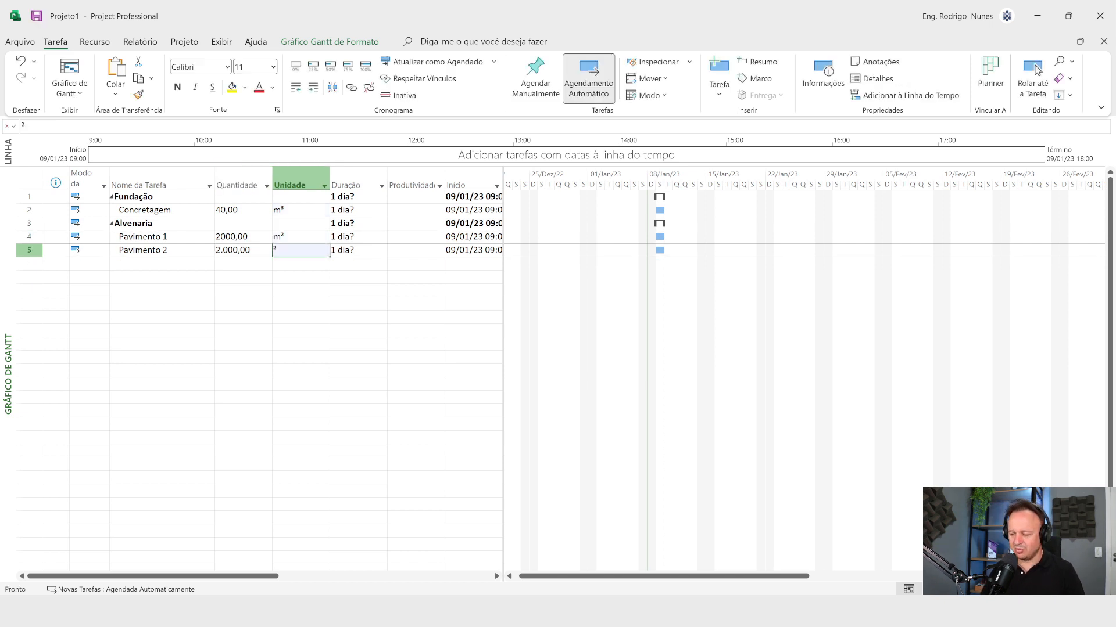
type("m")
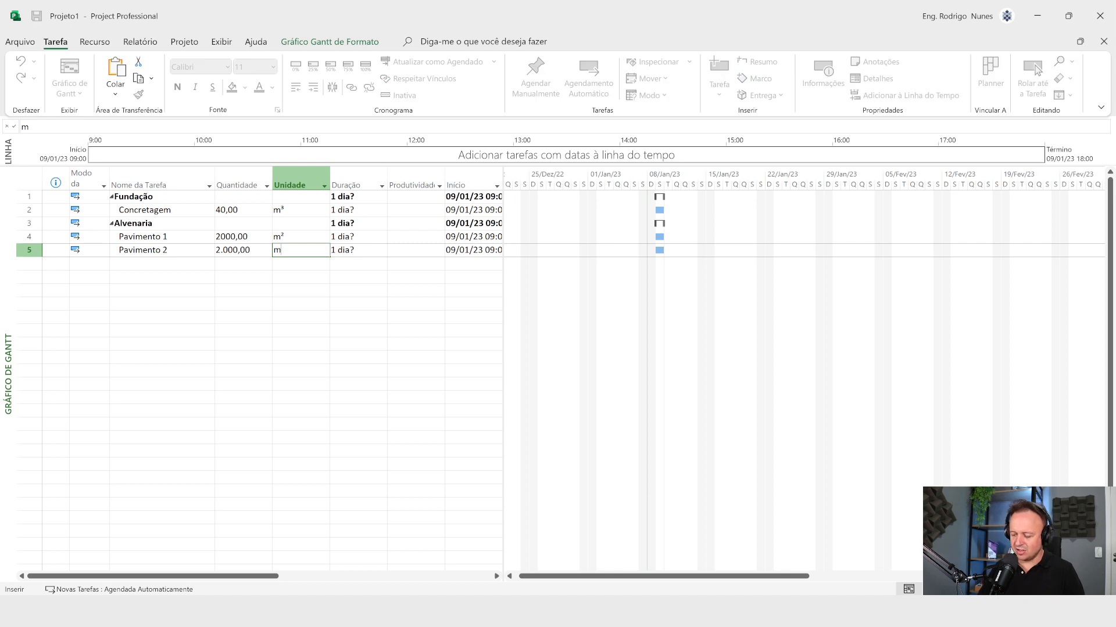
type("²")
key("Return")
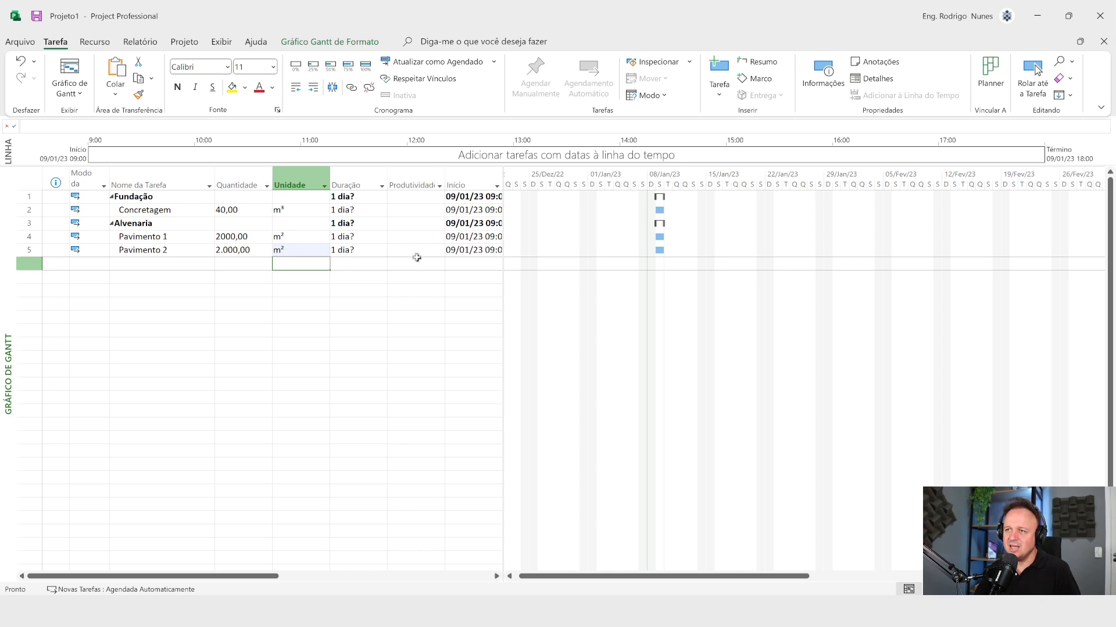
Step: Try to centre the text of the Quantidade, Unidade and Produtividade columns together
left_click(252, 175)
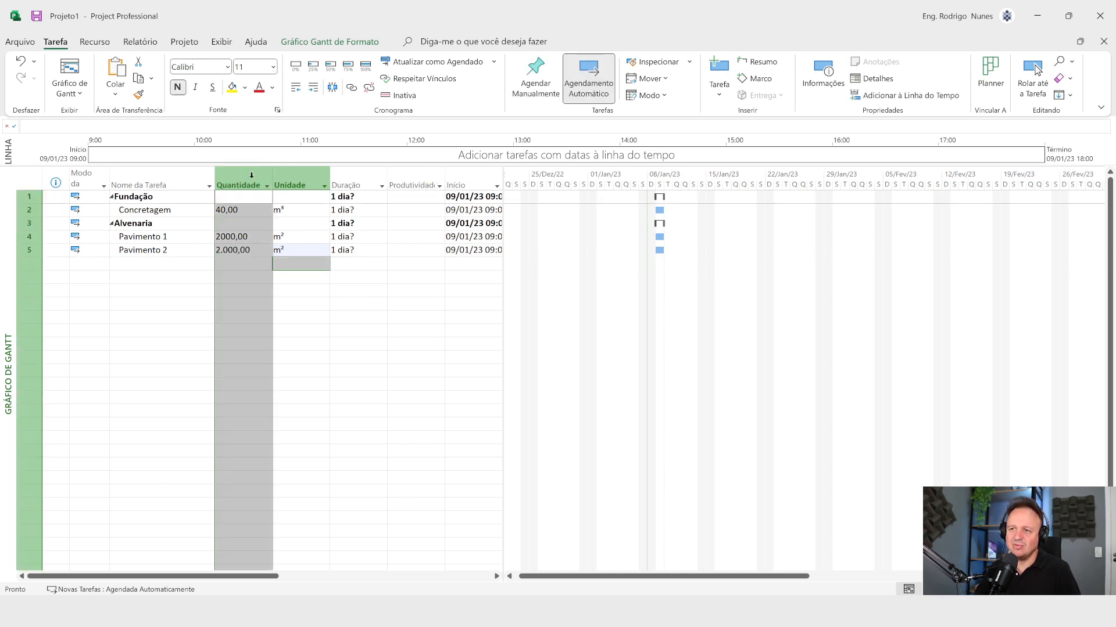
left_click(301, 174, "ctrl")
left_click(415, 175, "ctrl")
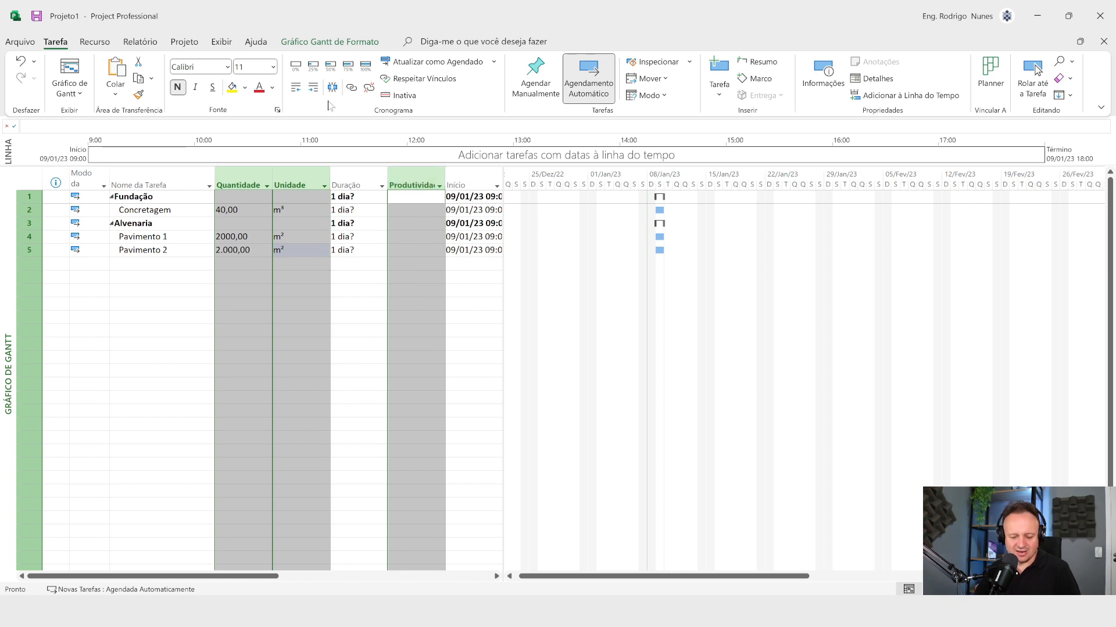
left_click_drag(339, 53, 362, 232)
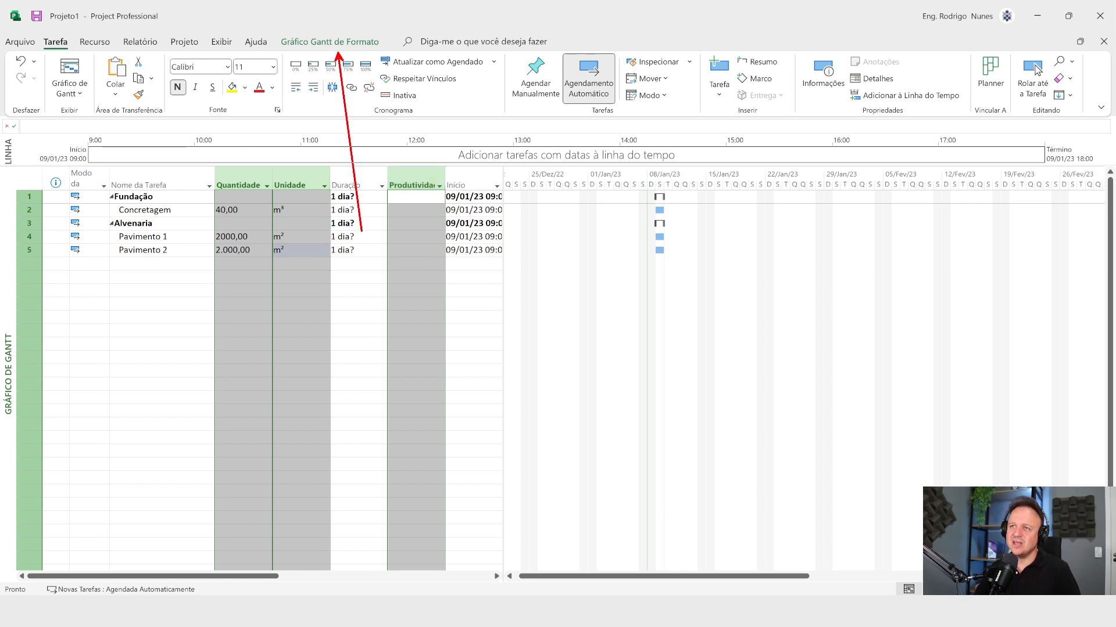
mouse_move(362, 27)
left_mouse_down()
mouse_move(249, 36)
mouse_move(373, 48)
mouse_move(365, 26)
left_mouse_up()
key("Escape")
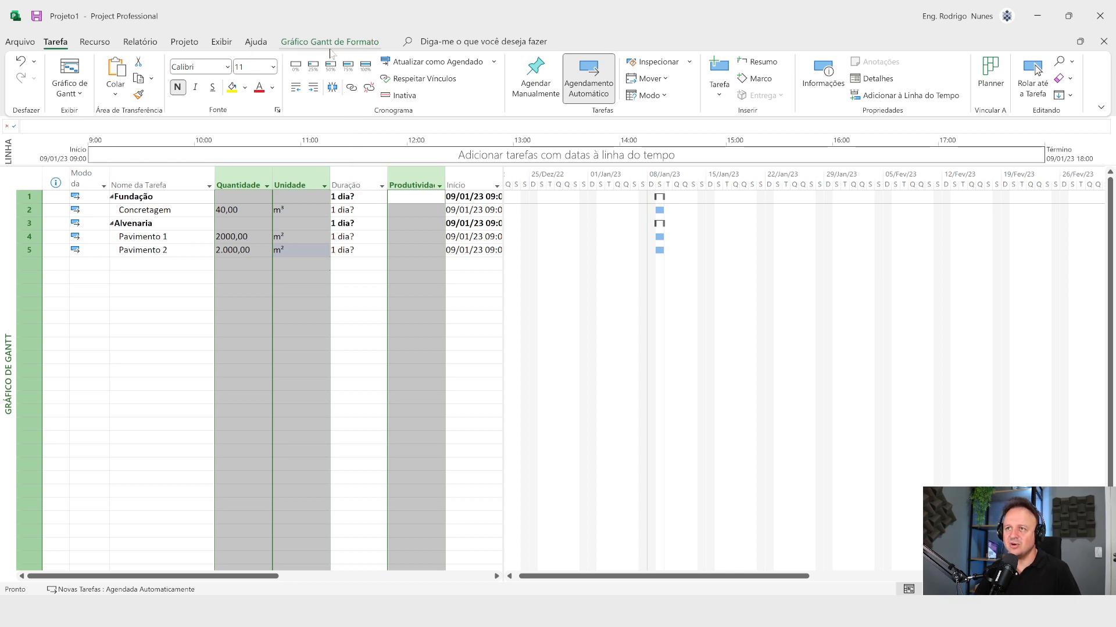
left_click(343, 41)
key("ctrl+2")
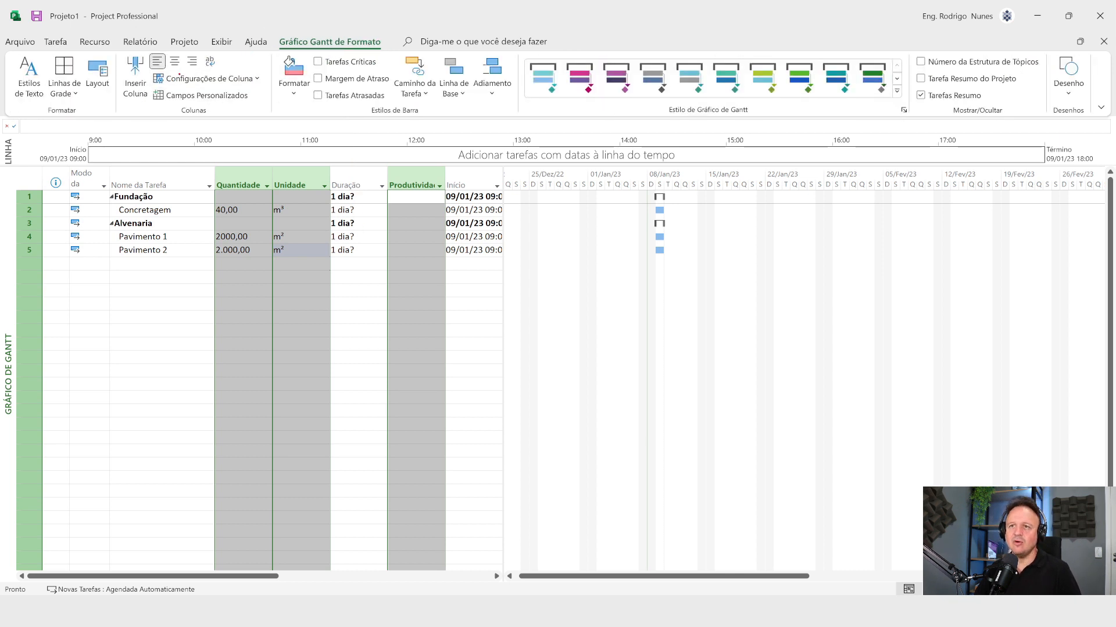
left_click_drag(178, 73, 179, 218)
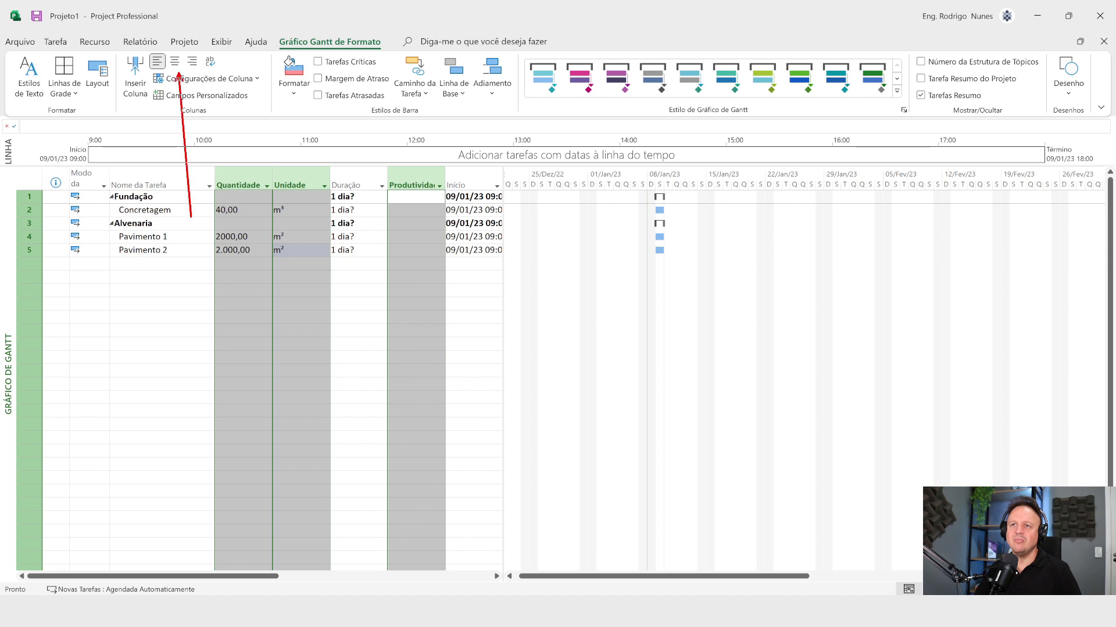
key("Escape")
left_click(175, 61)
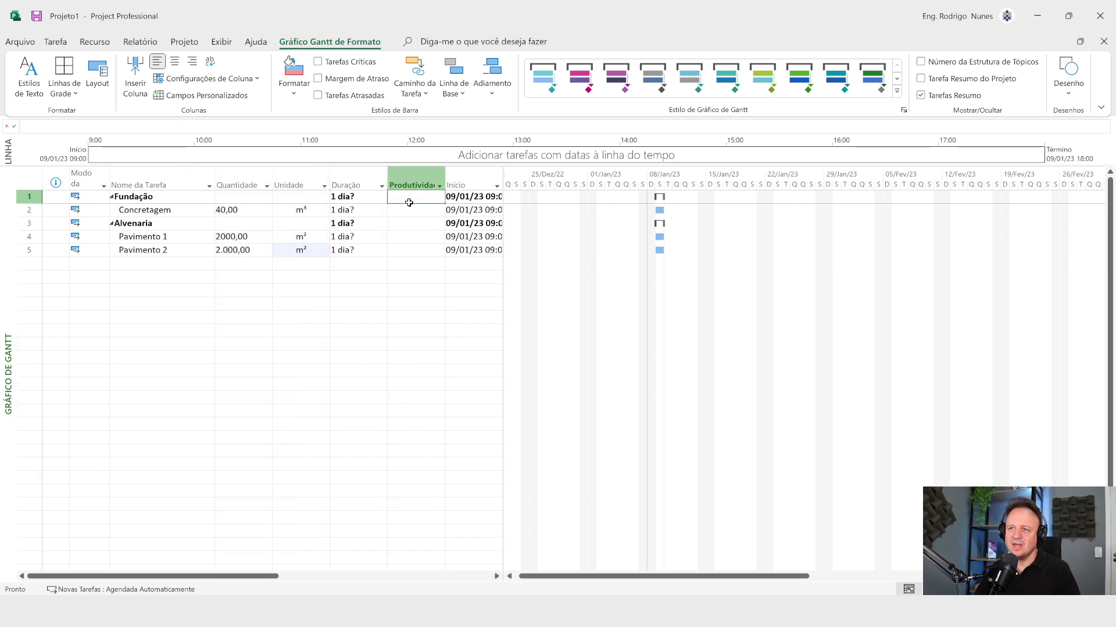
Step: Centre the text of the Quantidade column
left_click(230, 178)
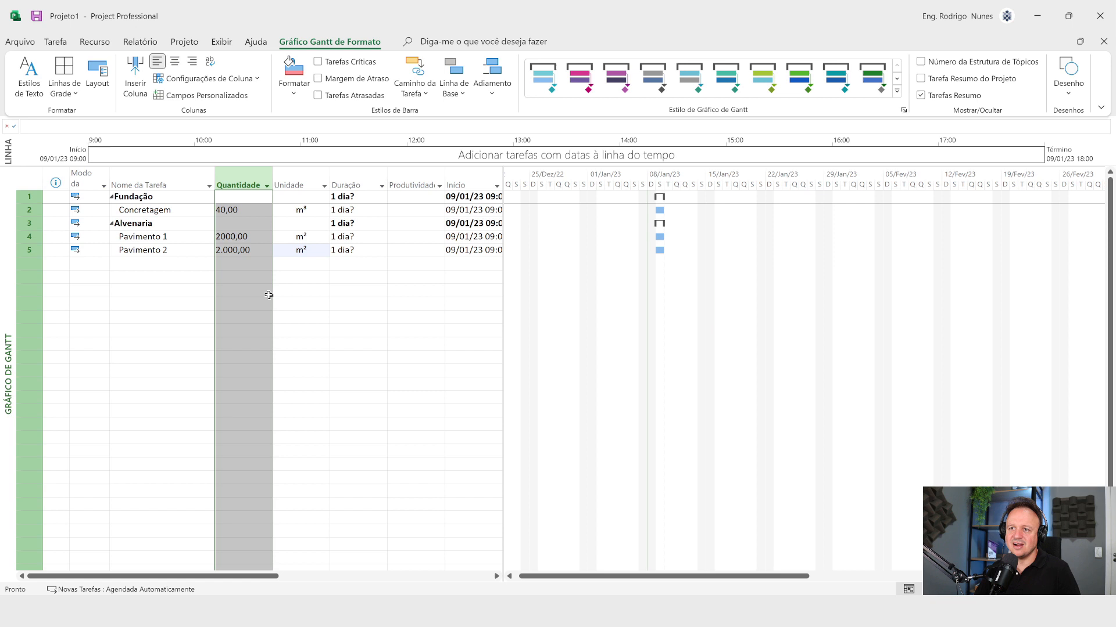
left_click(174, 61)
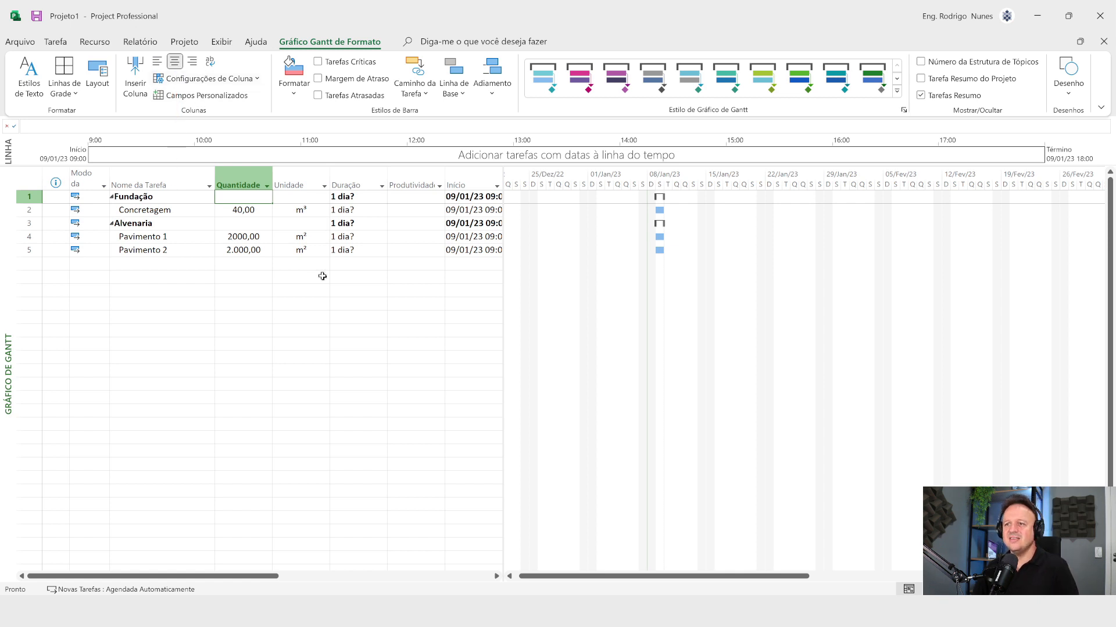
left_click(360, 330)
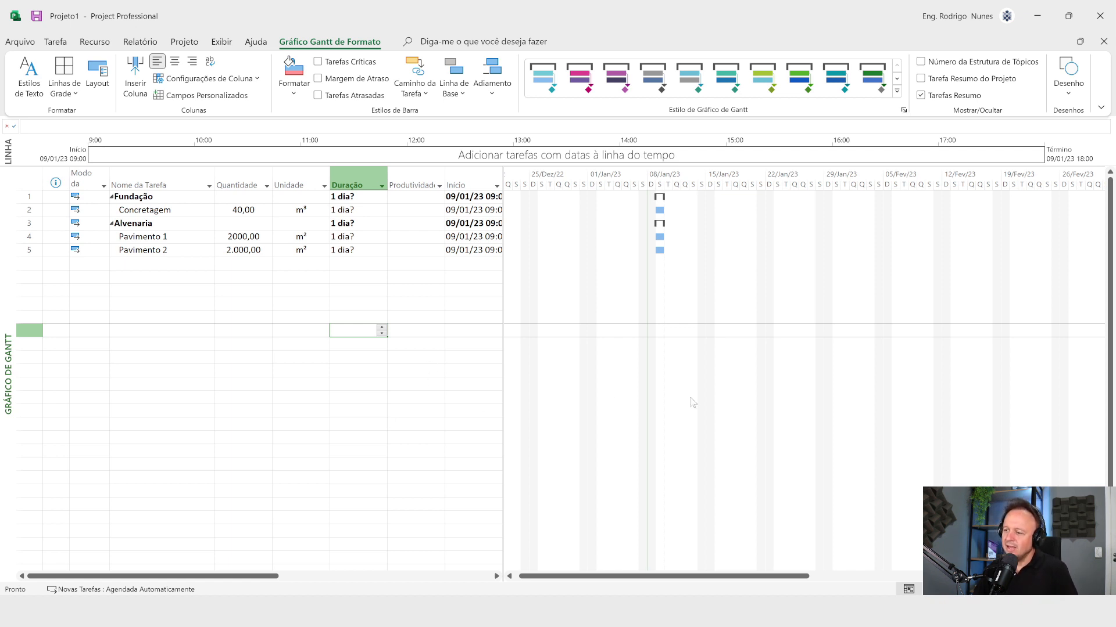
Step: Switch to the Word document and examine the IIf syntax and the three nested IIf functions of the productivity formula
left_click(799, 544)
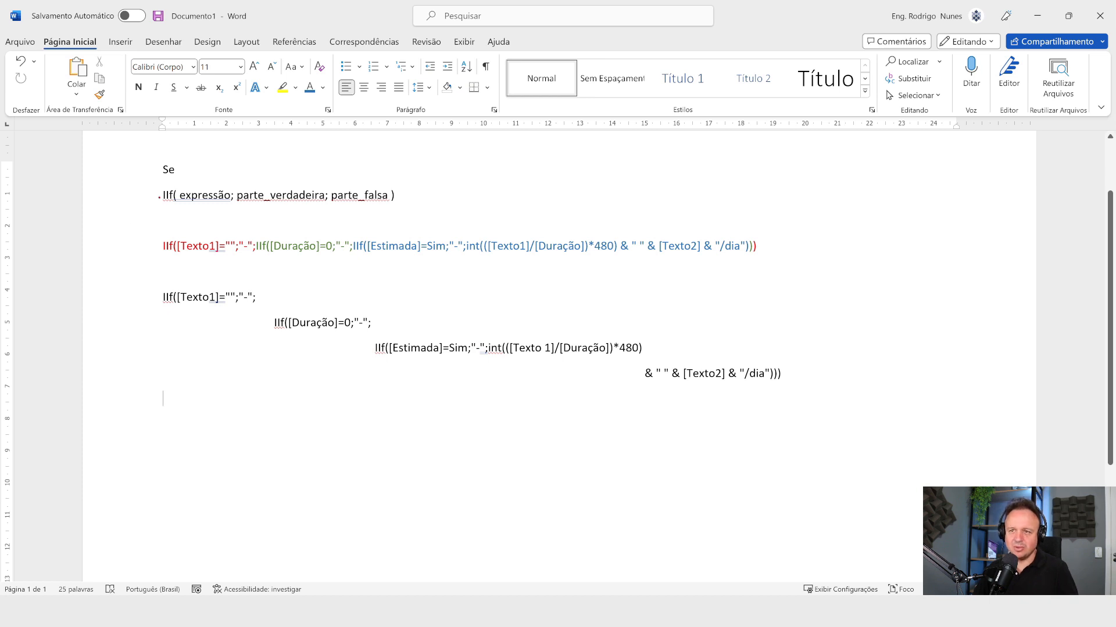
left_click_drag(162, 207, 116, 322)
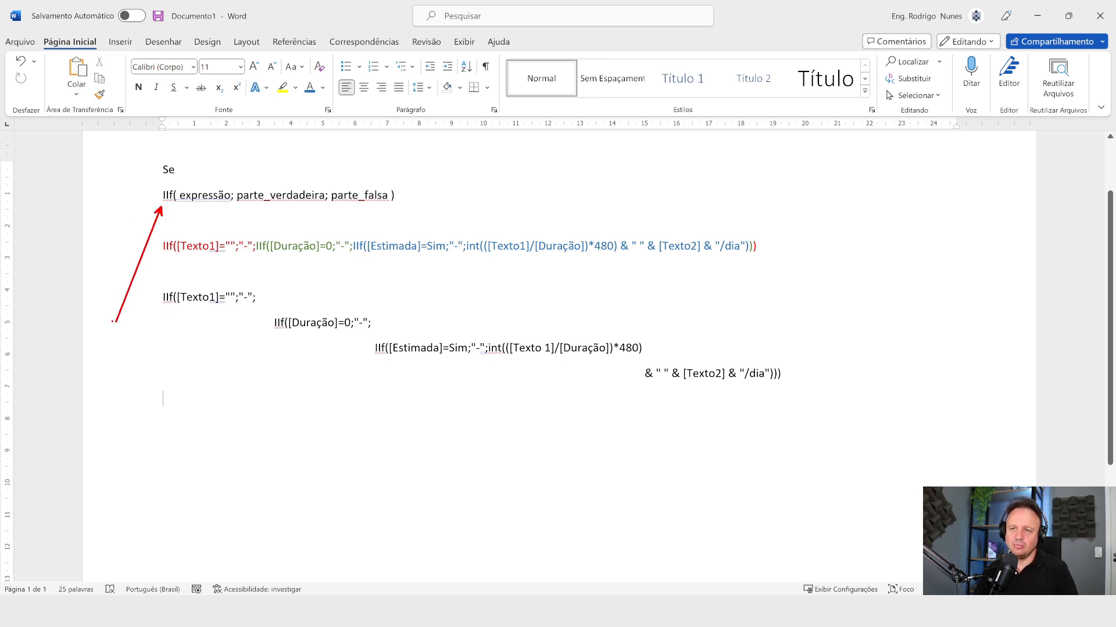
left_click_drag(173, 163, 199, 91)
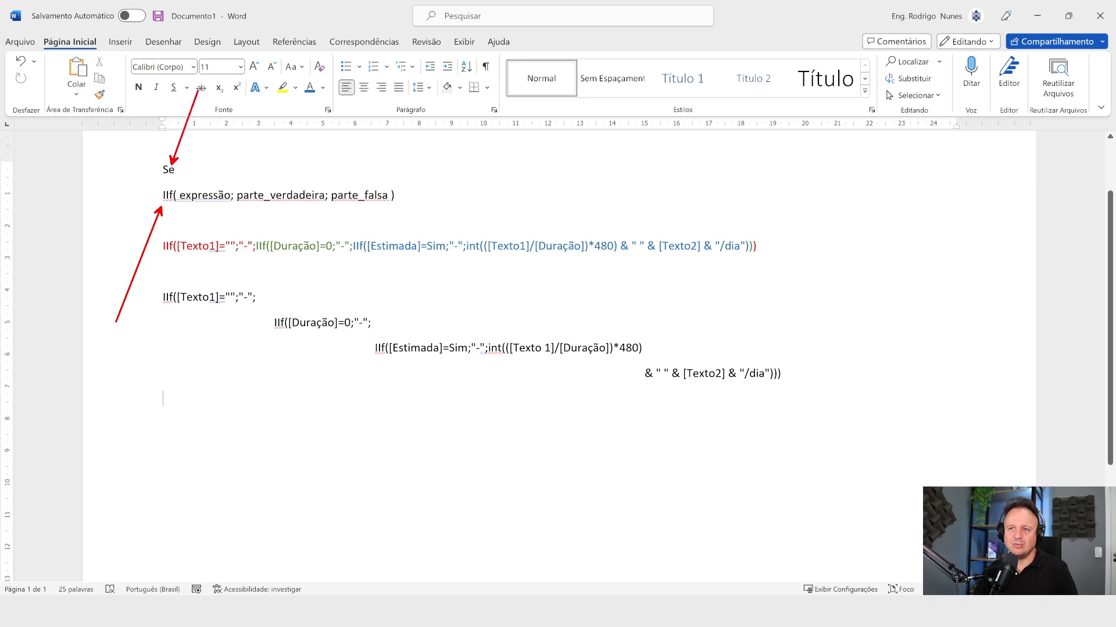
key("Escape")
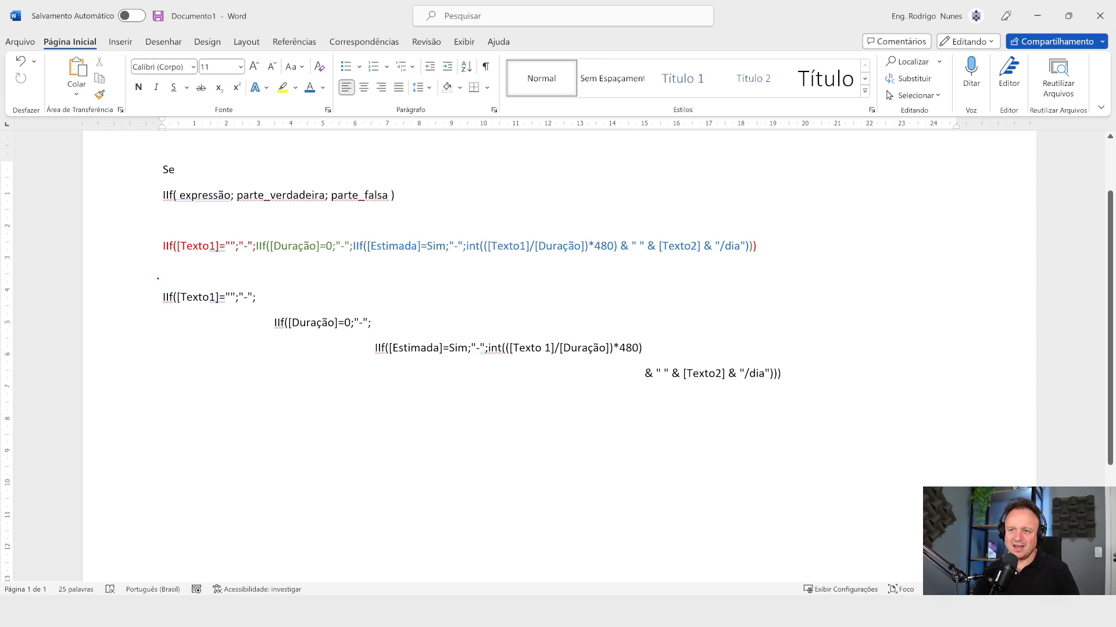
mouse_move(149, 274)
left_mouse_down()
mouse_move(948, 425)
mouse_move(911, 435)
left_mouse_up()
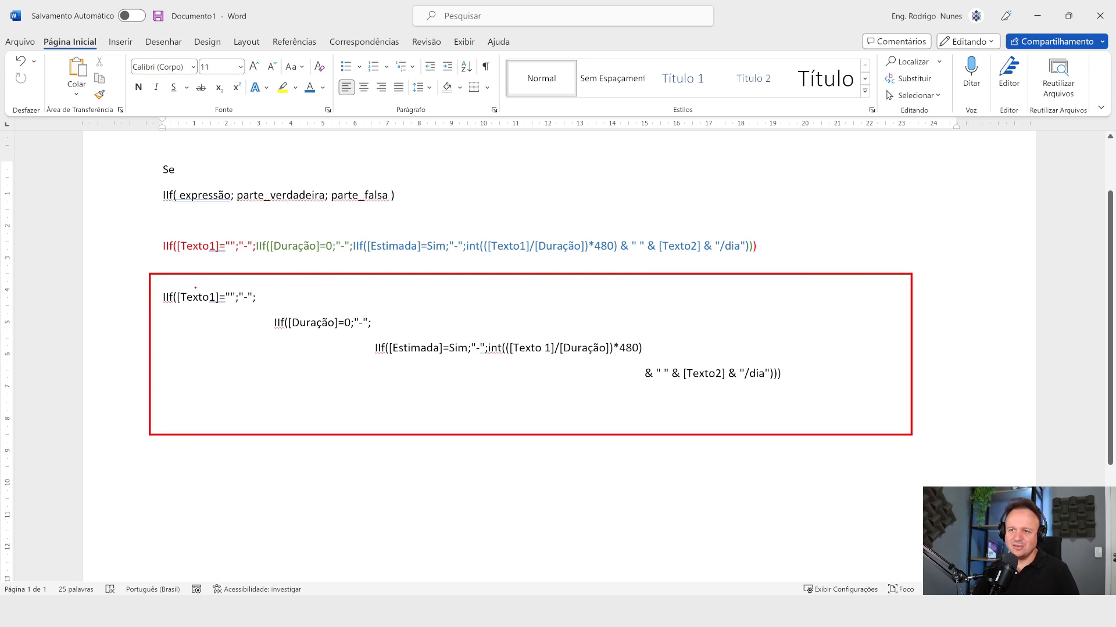
left_click_drag(165, 312, 93, 395)
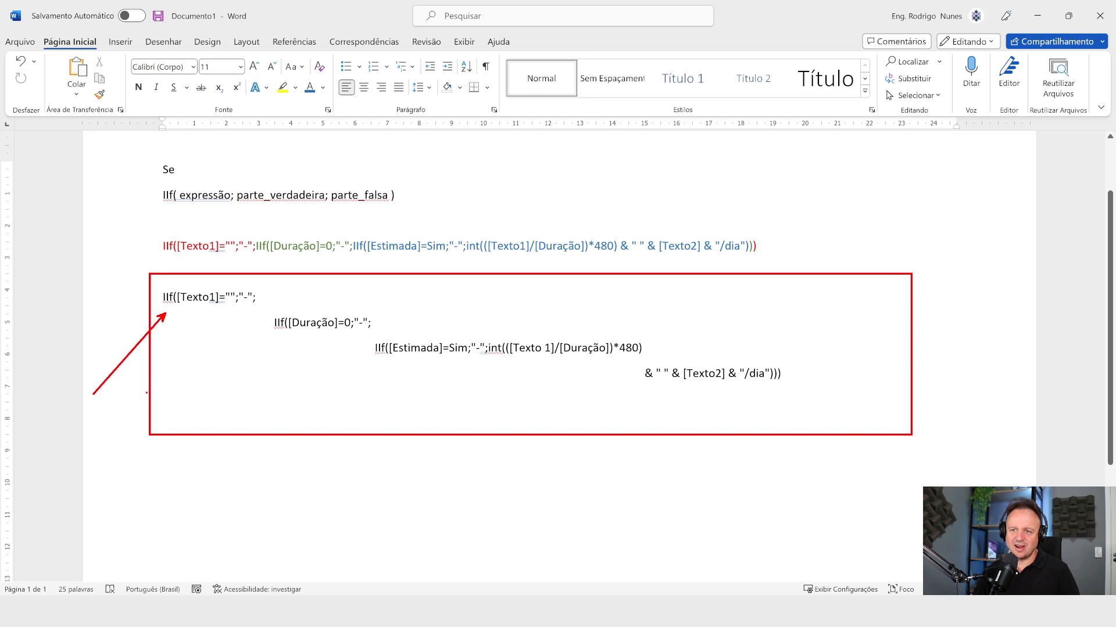
left_click_drag(270, 323, 200, 371)
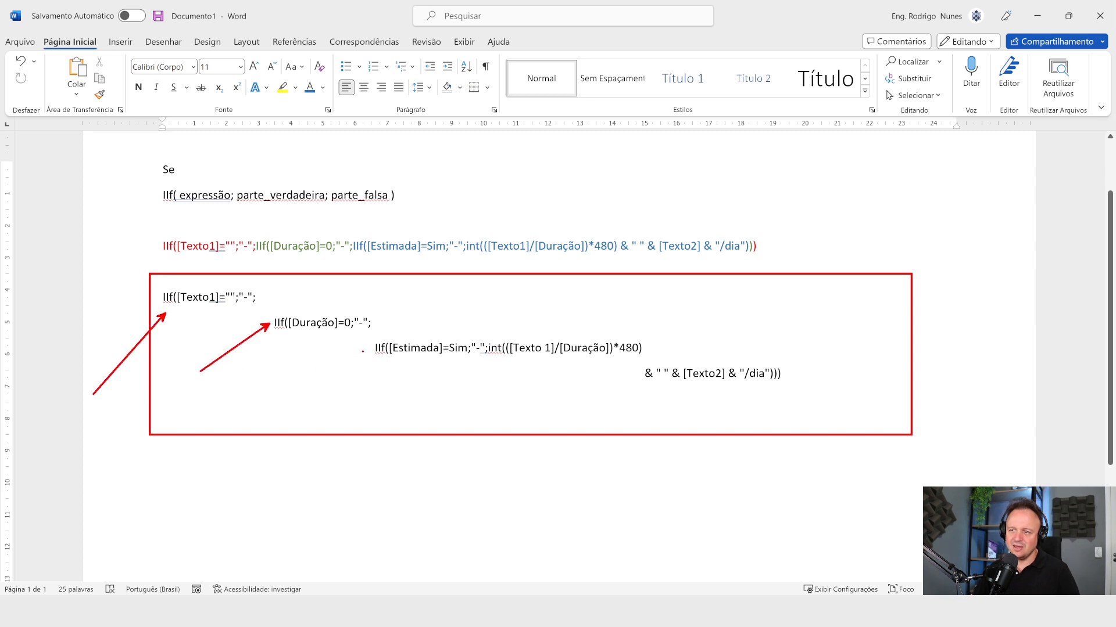
left_click_drag(363, 351, 271, 395)
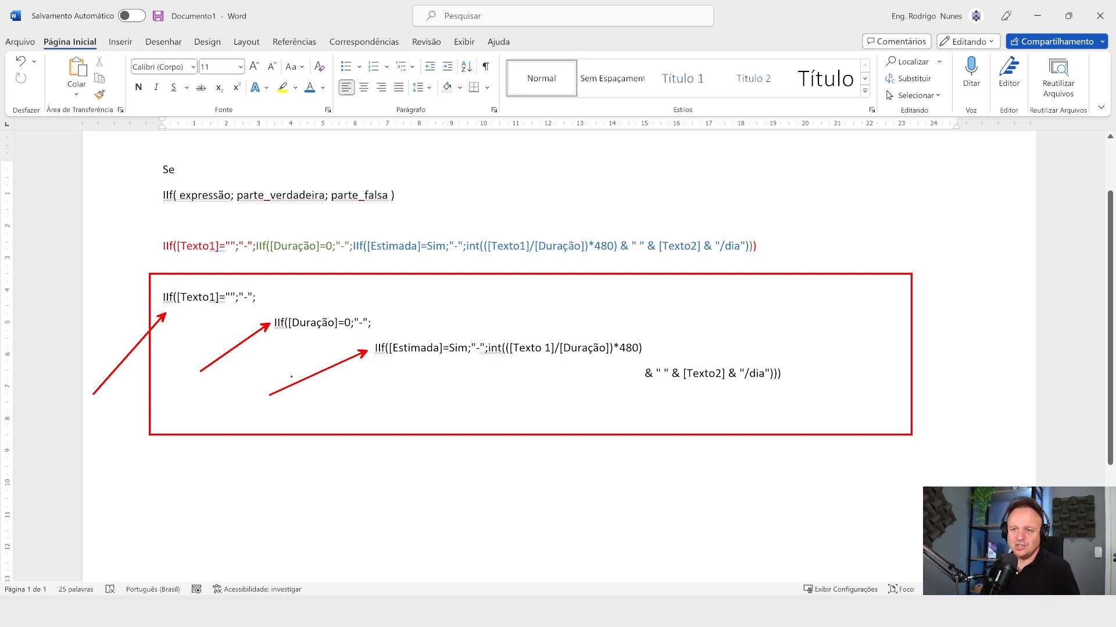
key("Escape")
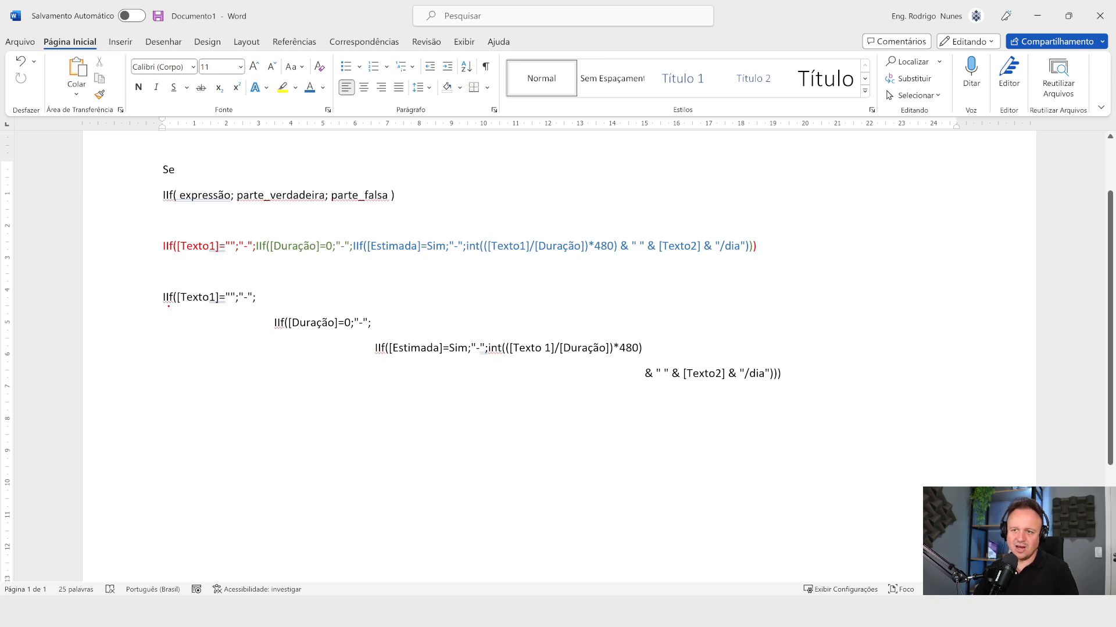
Step: Examine the formula's first two conditions, [Texto1]="" and [Duração]=0, and their "-" results
left_click_drag(168, 306, 145, 426)
left_click_drag(202, 308, 202, 382)
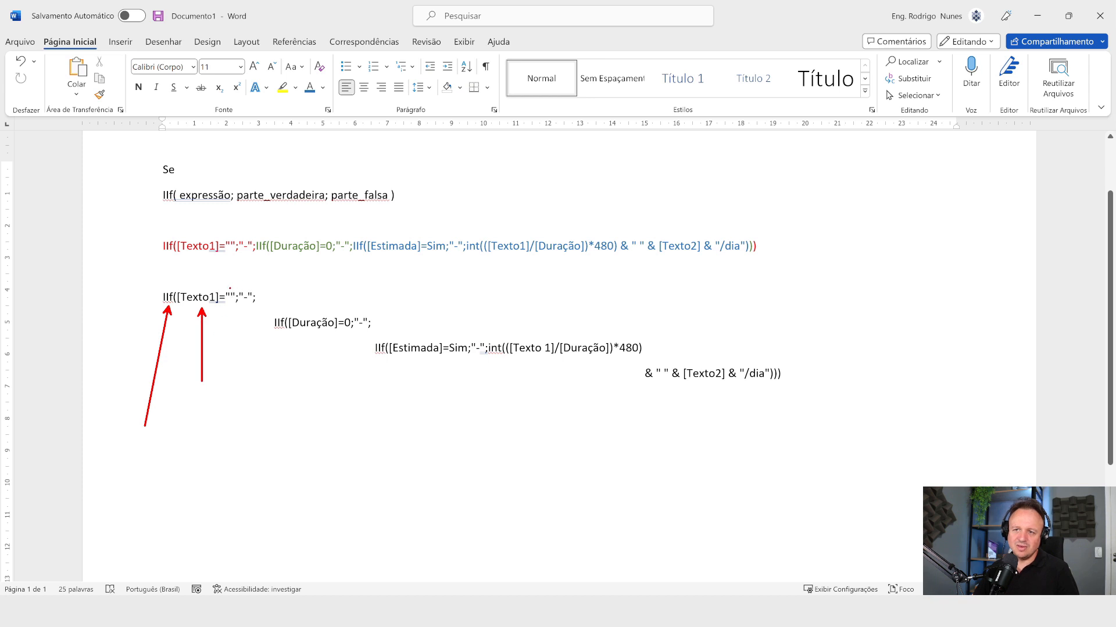
left_click_drag(231, 288, 230, 225)
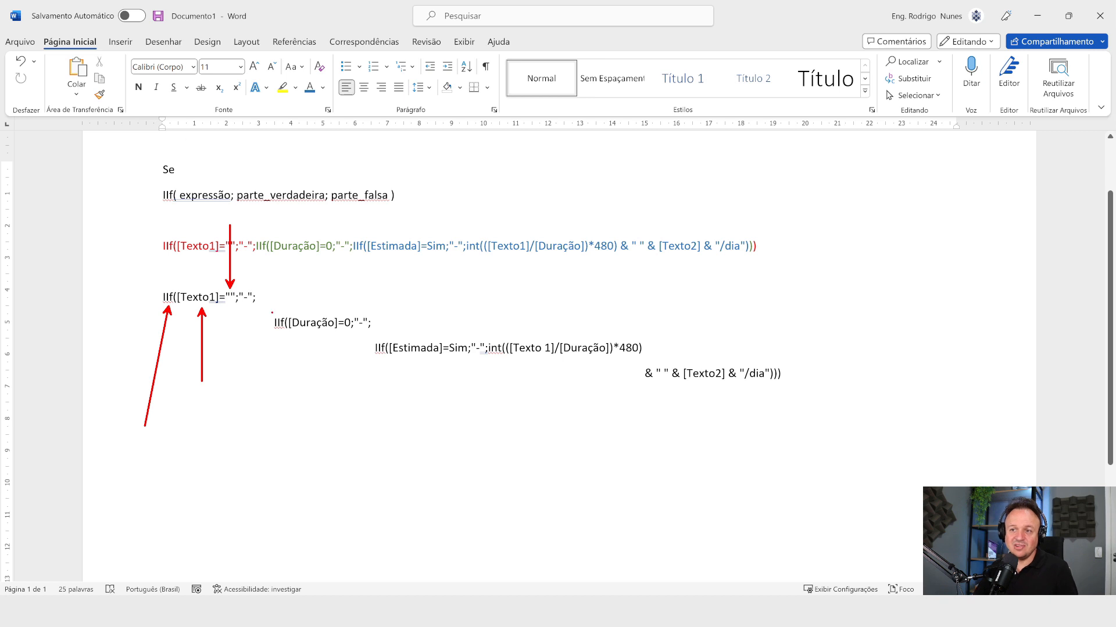
left_click_drag(243, 292, 262, 172)
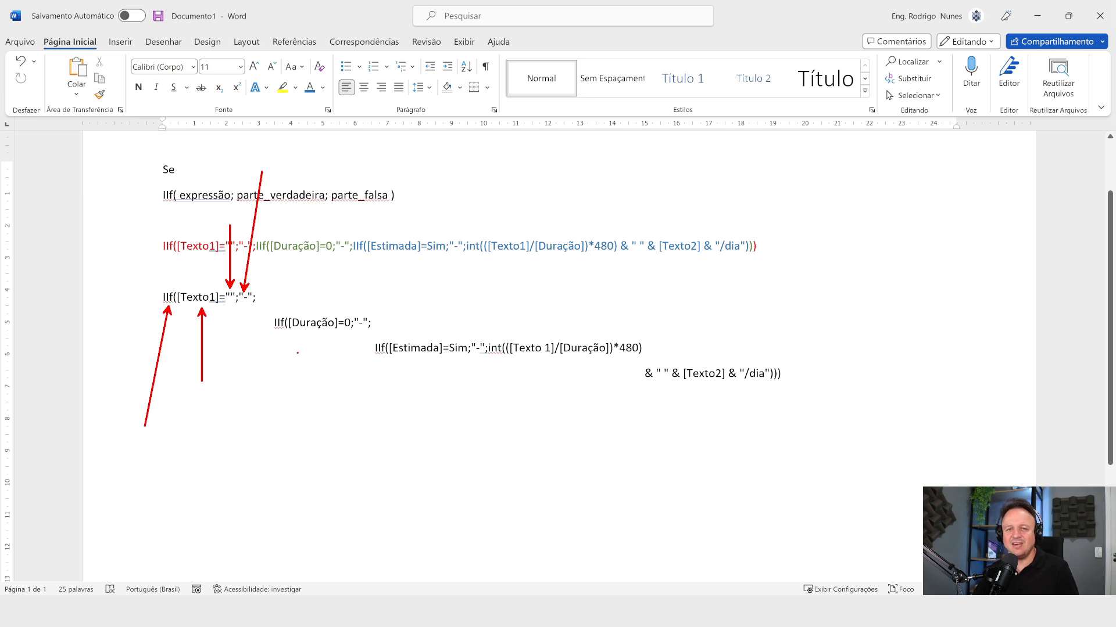
left_click_drag(313, 332, 283, 440)
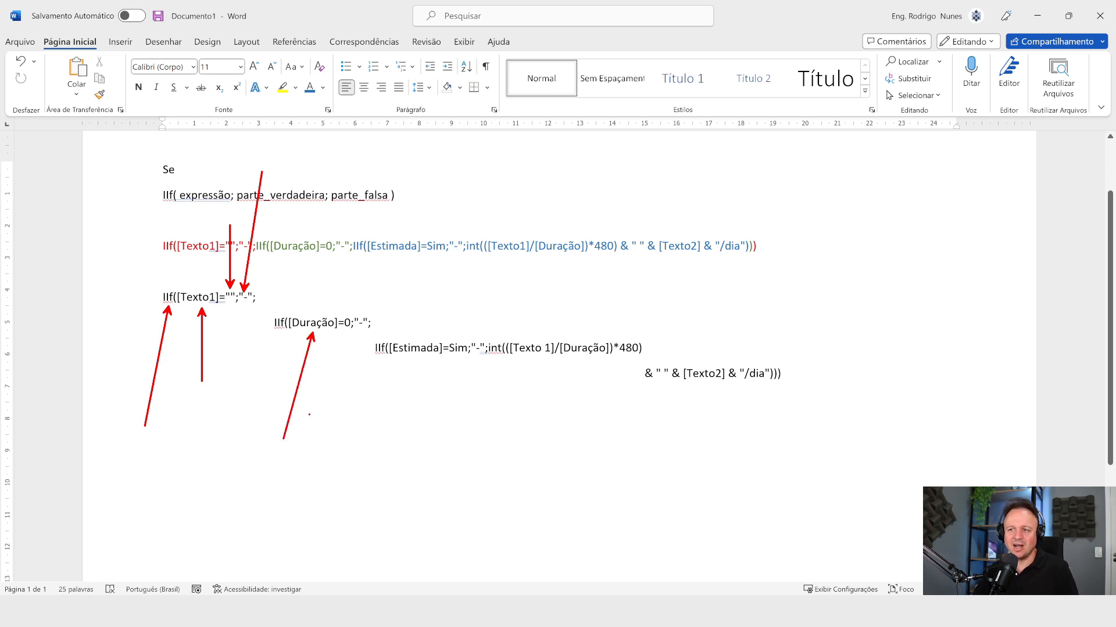
left_click_drag(346, 307, 332, 231)
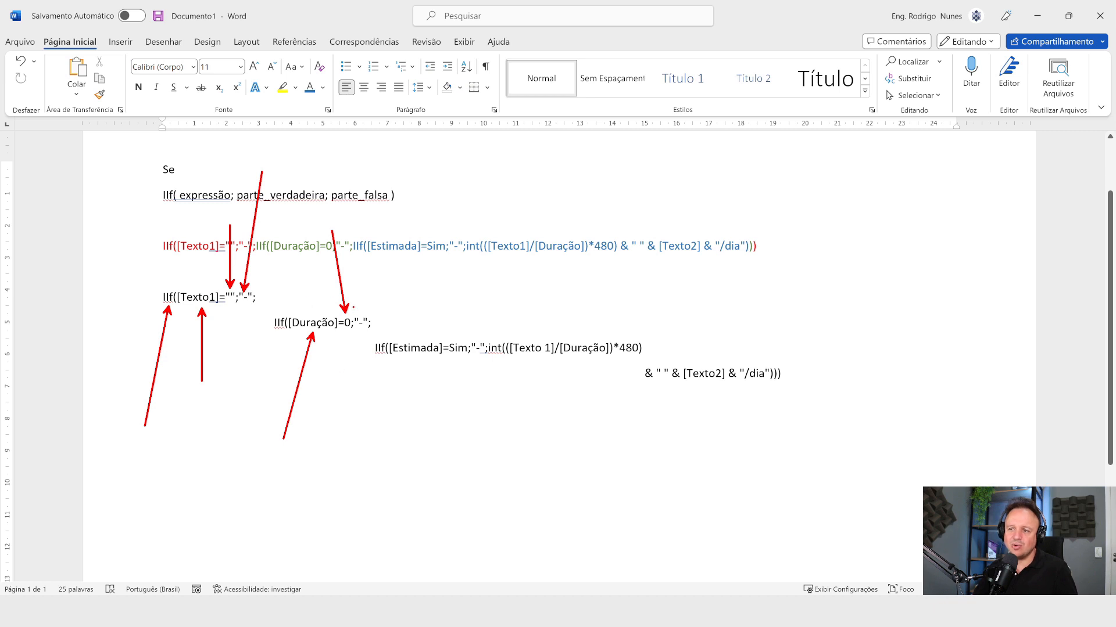
left_click_drag(361, 312, 391, 188)
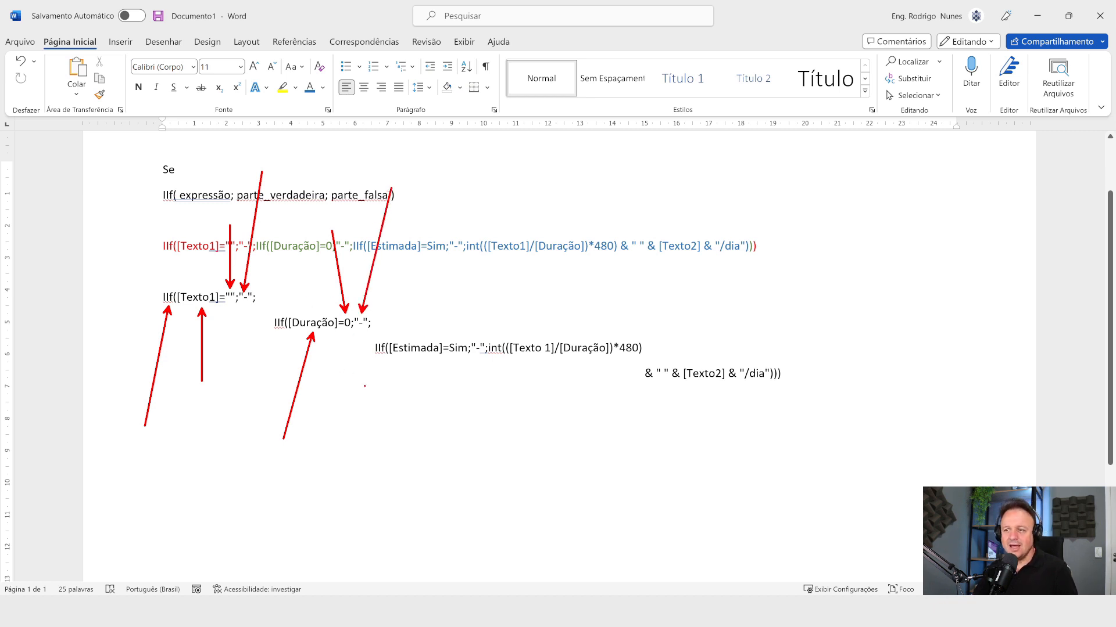
Step: Examine the [Estimada]=Sim condition and the int(([Texto 1]/[Duração])*480) calculation in the innermost IIf
left_click_drag(407, 360, 375, 485)
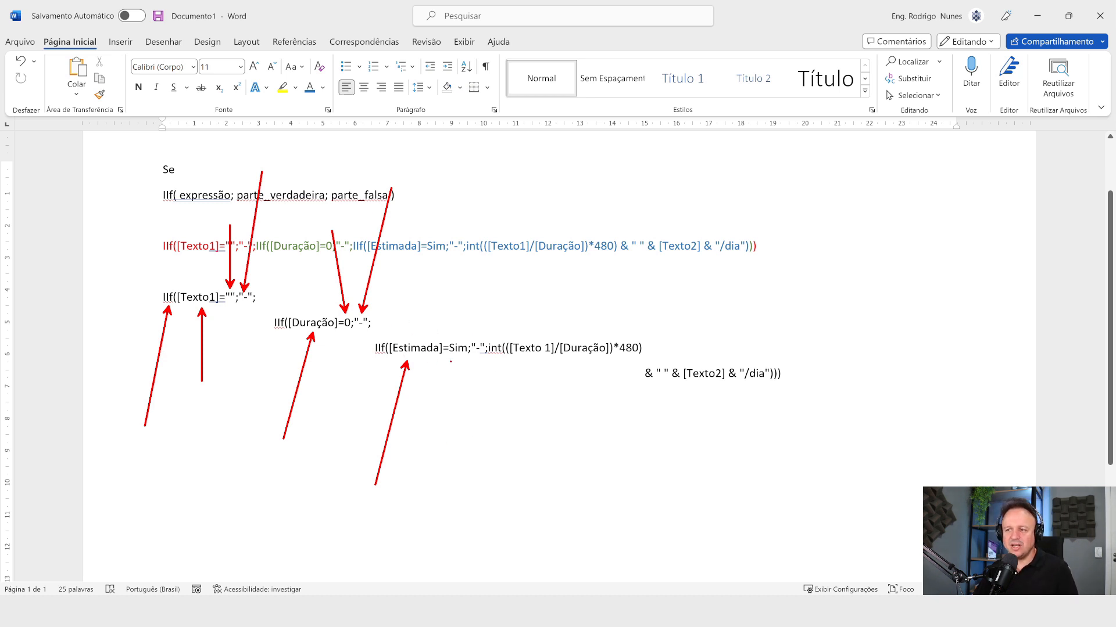
left_click_drag(459, 358, 445, 431)
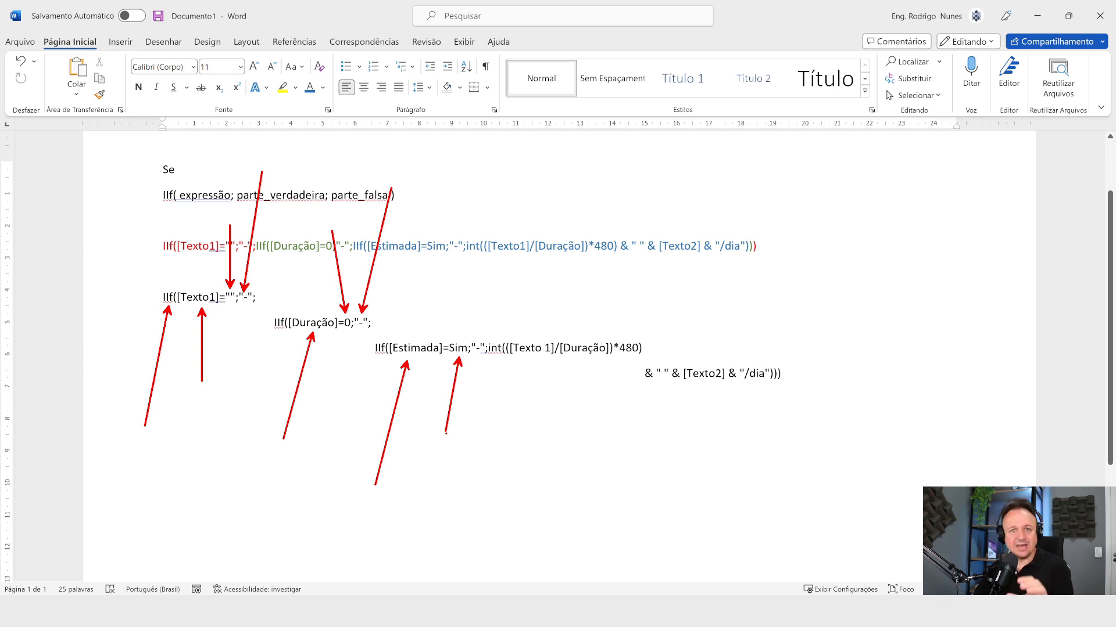
left_click_drag(477, 337, 460, 243)
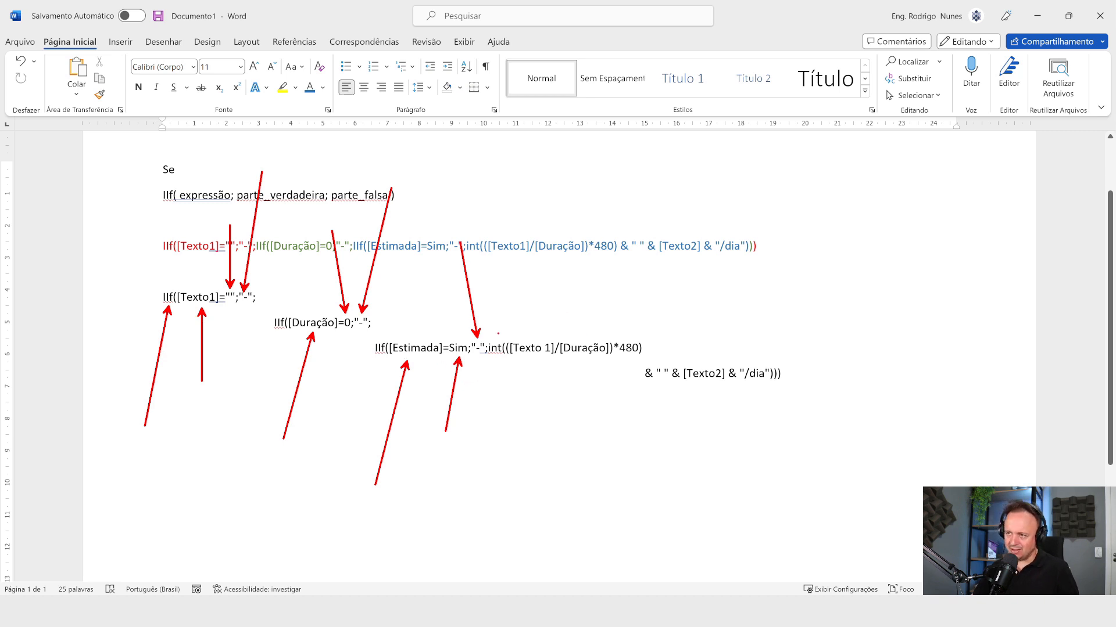
left_click_drag(494, 335, 488, 237)
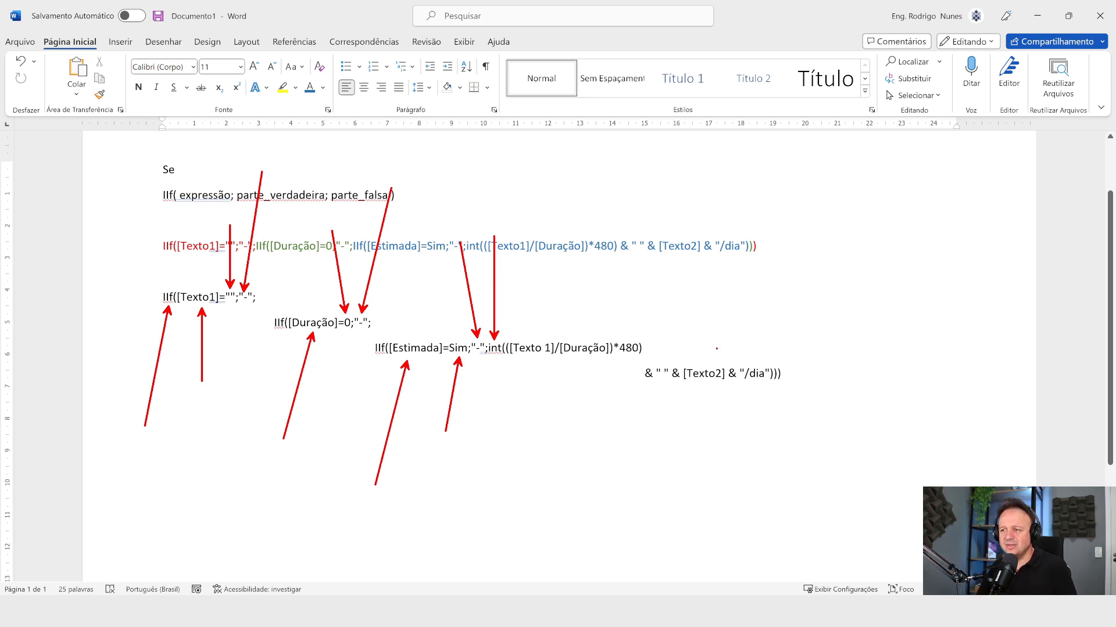
left_click_drag(529, 340, 552, 238)
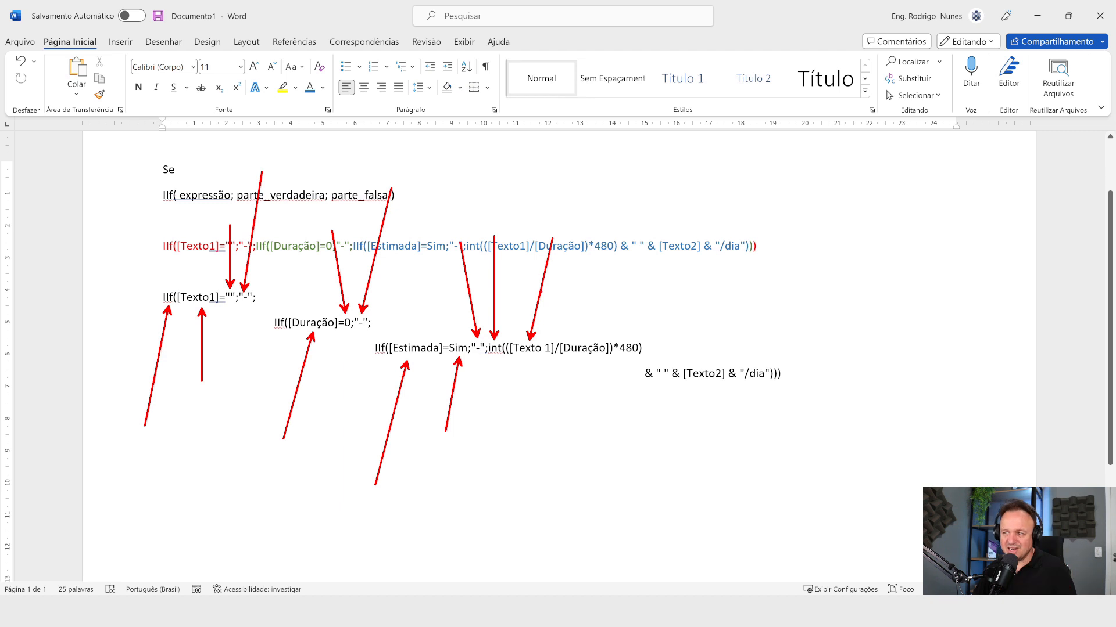
left_click_drag(587, 335, 587, 232)
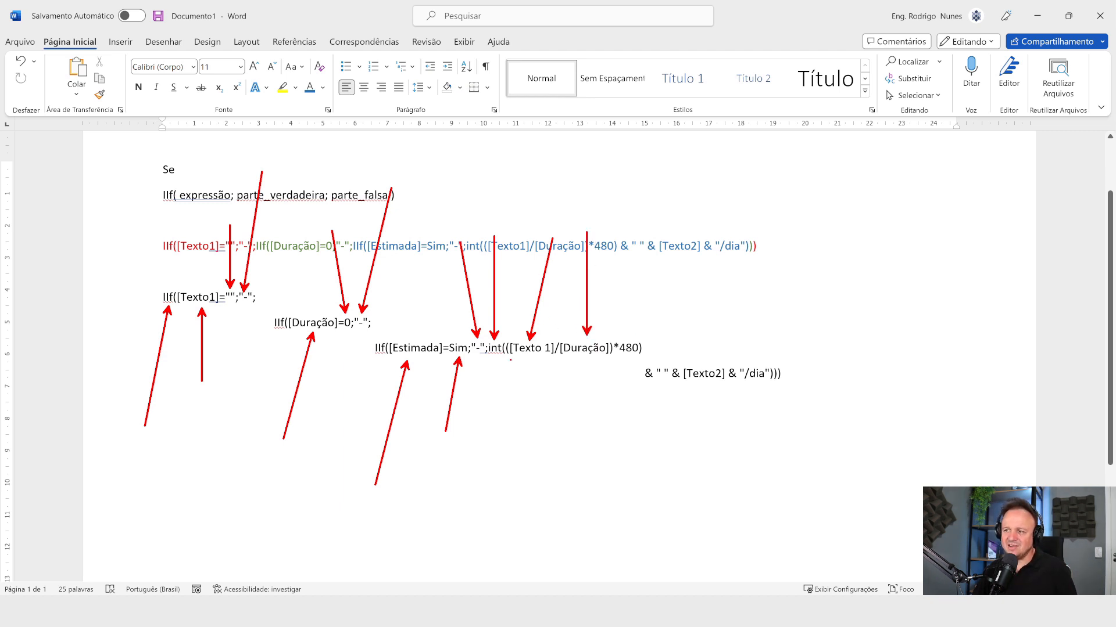
mouse_move(642, 337)
left_mouse_down()
mouse_move(608, 343)
mouse_move(635, 363)
mouse_move(645, 344)
mouse_move(629, 333)
left_mouse_up()
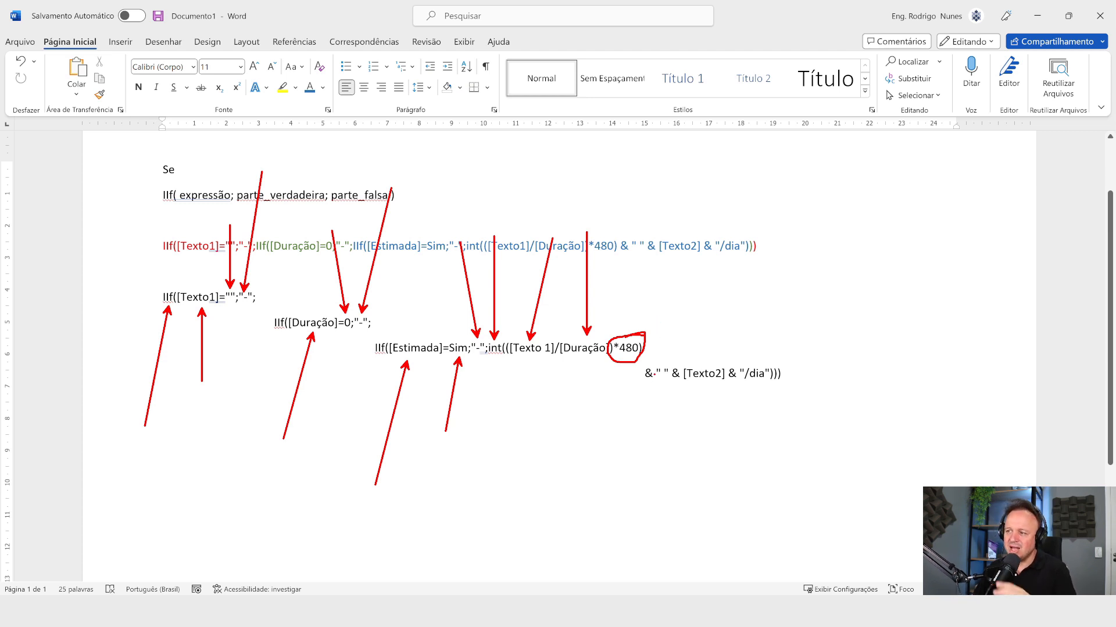
Step: Examine the closing part of the formula that appends a space, [Texto2] and "/dia" to the calculated value
left_click_drag(650, 384, 667, 472)
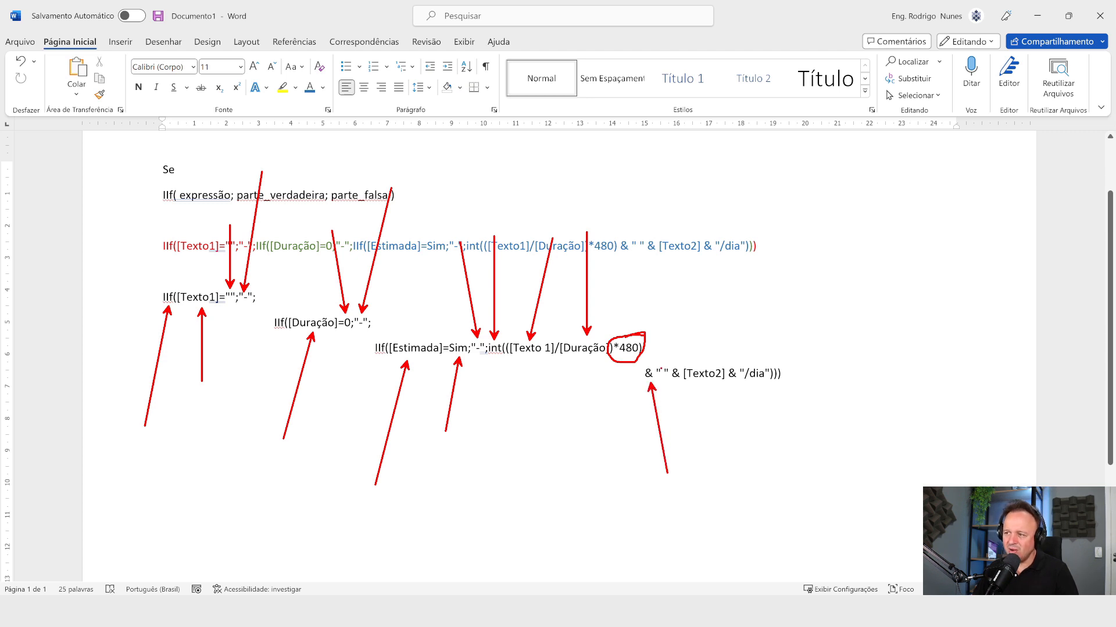
left_click_drag(662, 367, 683, 280)
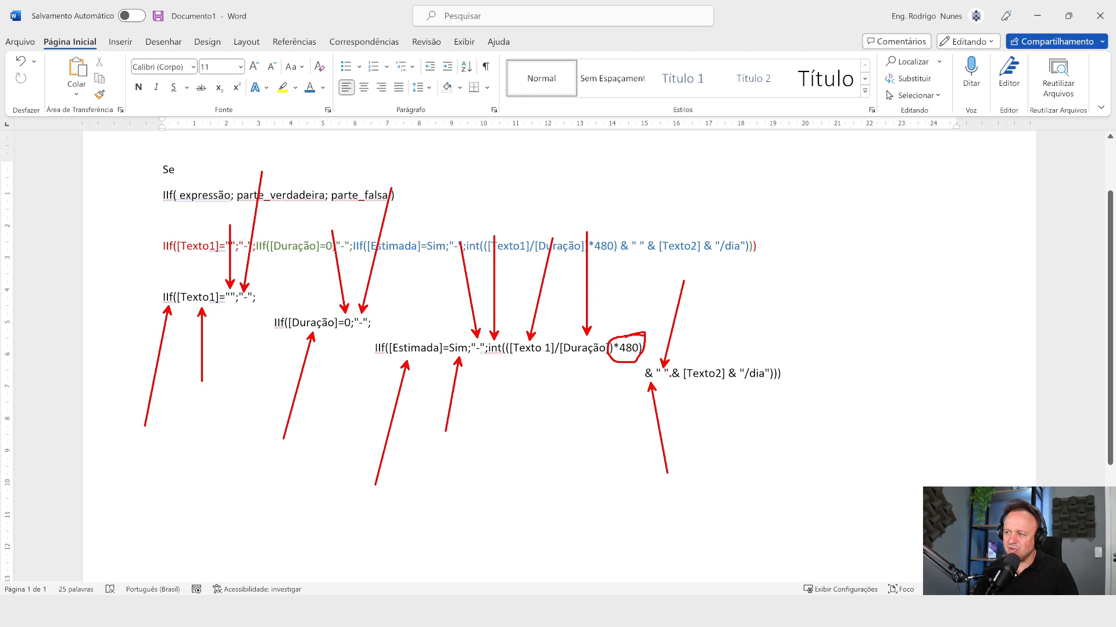
left_click_drag(683, 368, 721, 301)
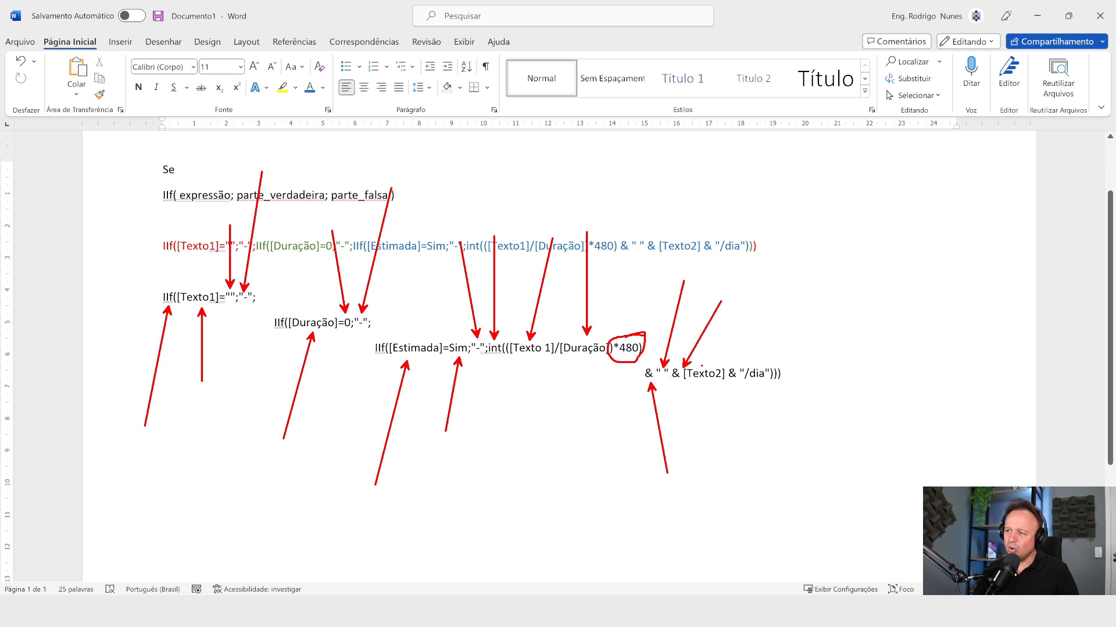
left_click_drag(702, 366, 775, 275)
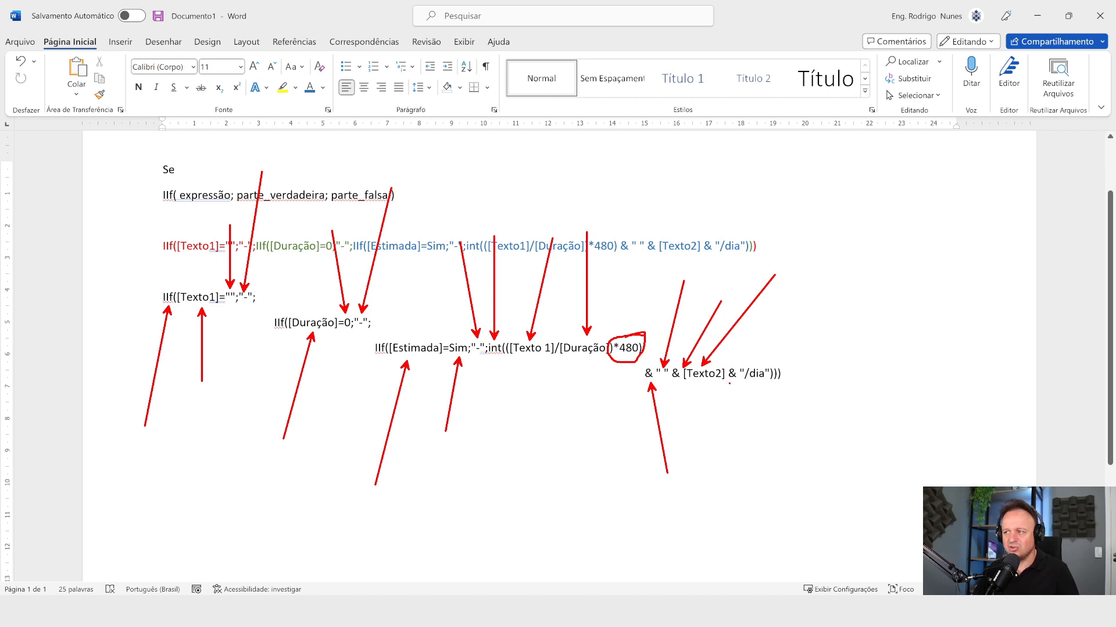
mouse_move(745, 365)
left_mouse_down()
mouse_move(744, 332)
mouse_move(766, 337)
left_mouse_up()
mouse_move(750, 398)
left_mouse_down()
mouse_move(761, 397)
mouse_move(755, 440)
left_mouse_up()
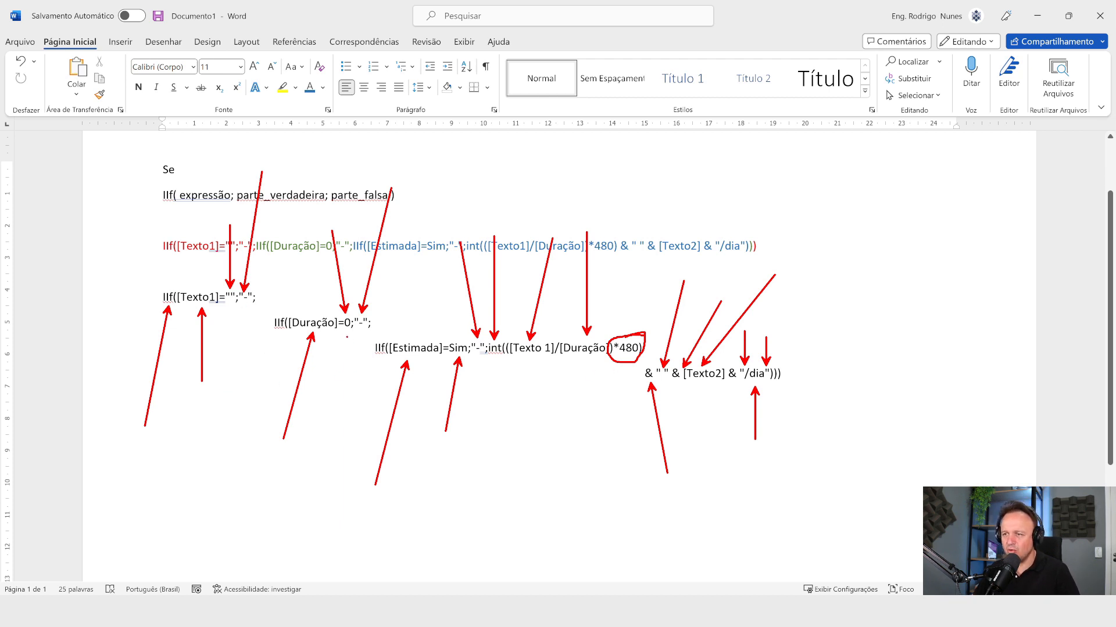
key("Escape")
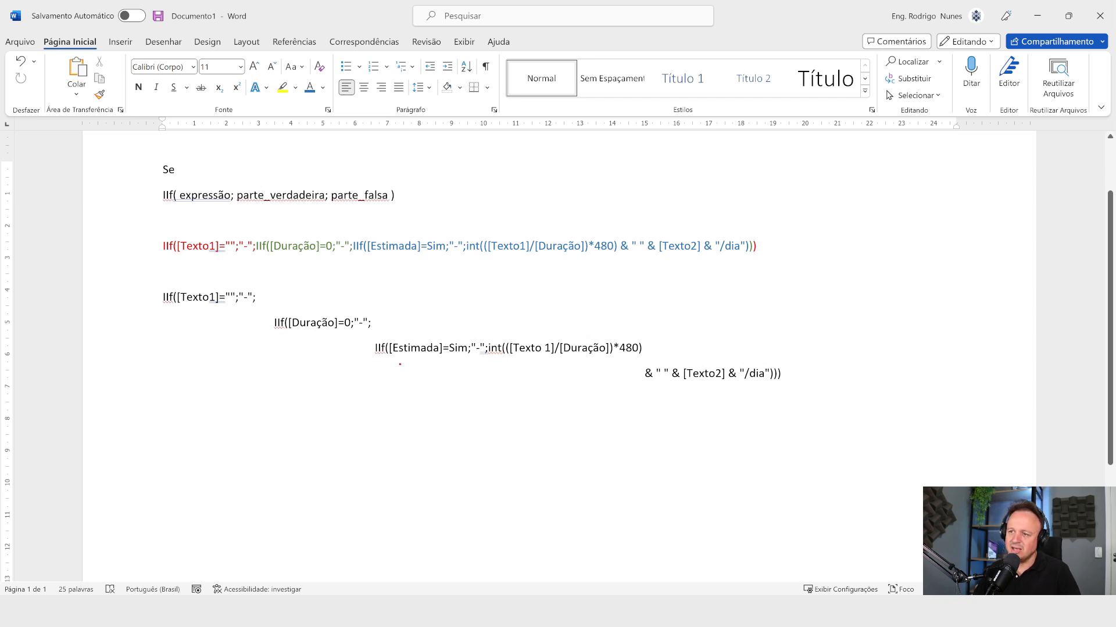
Step: Recheck the formula's [Estimada] condition, switching back to Microsoft Project to compare it with the Duração of Pavimento 2
left_click_drag(399, 360, 363, 439)
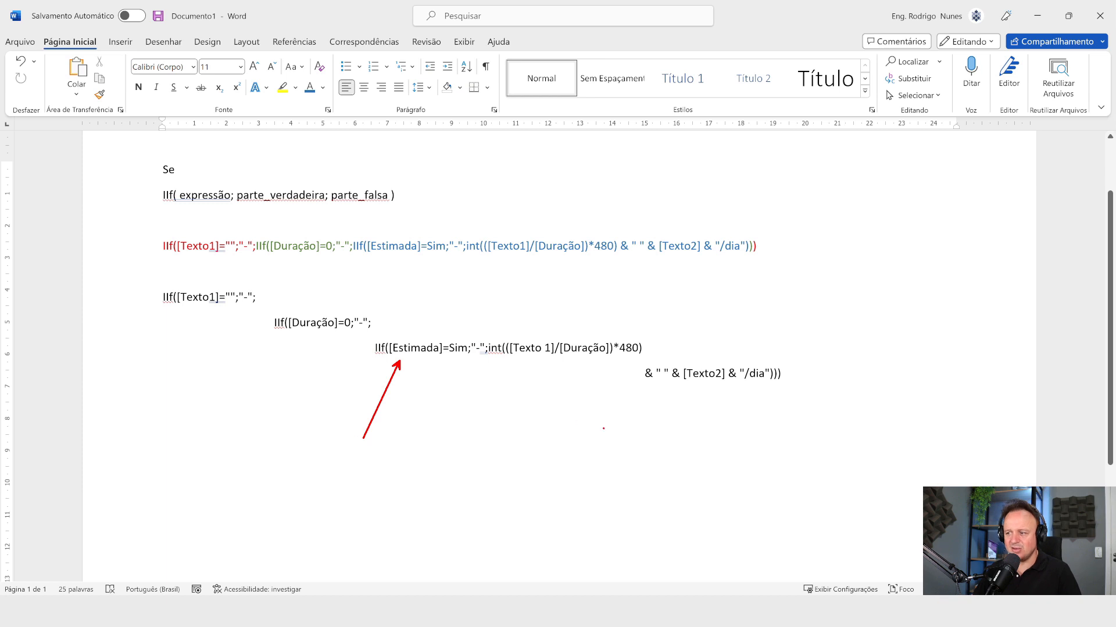
key("Escape")
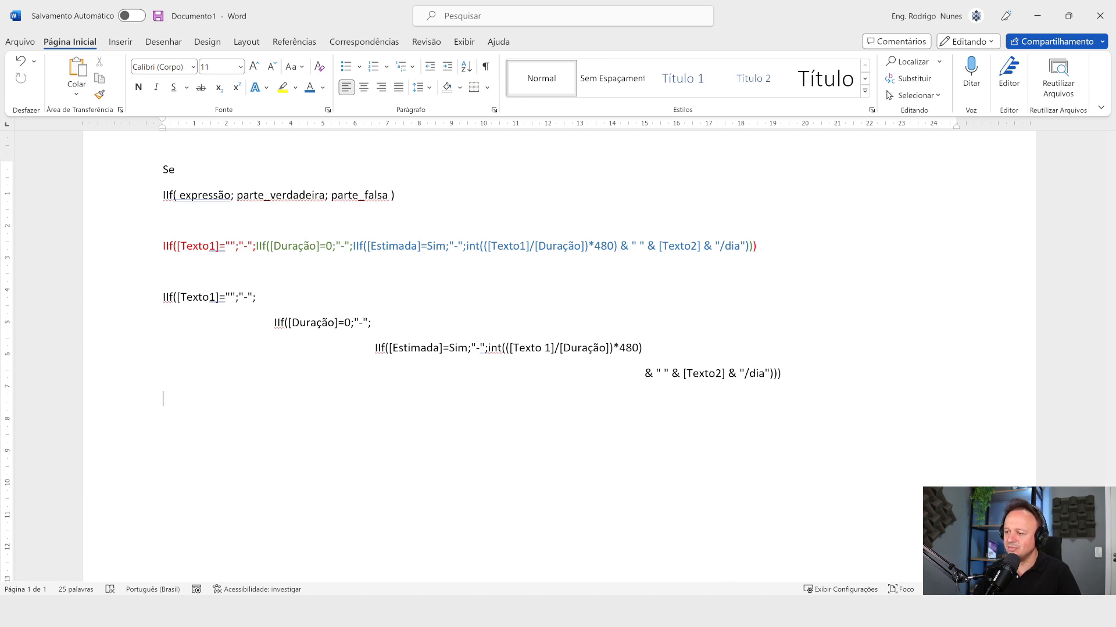
key("alt+Tab")
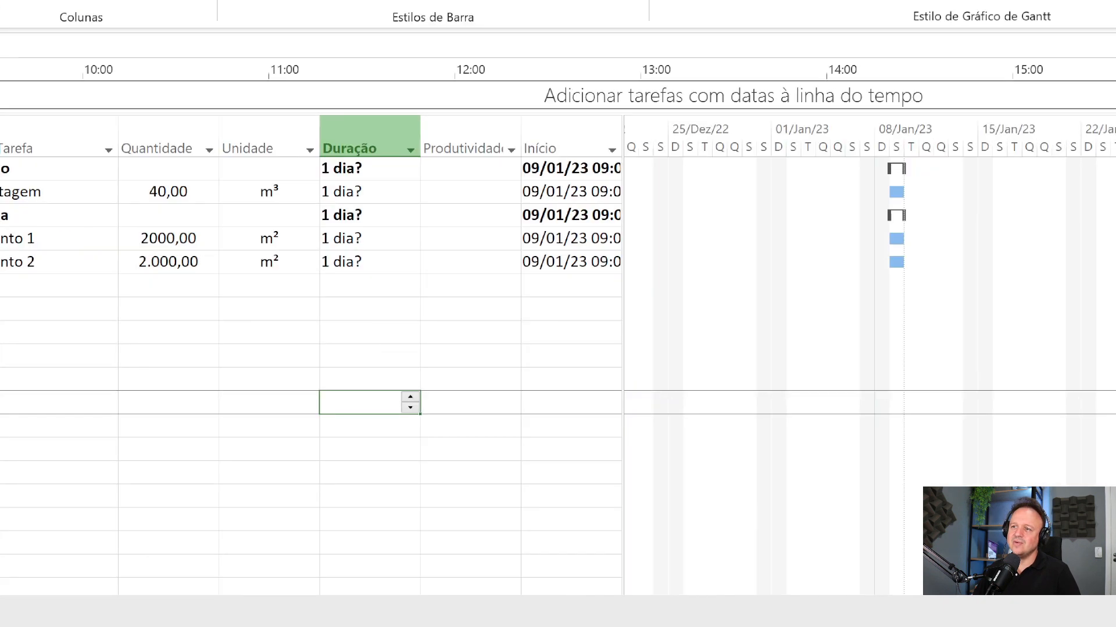
left_click_drag(371, 260, 636, 441)
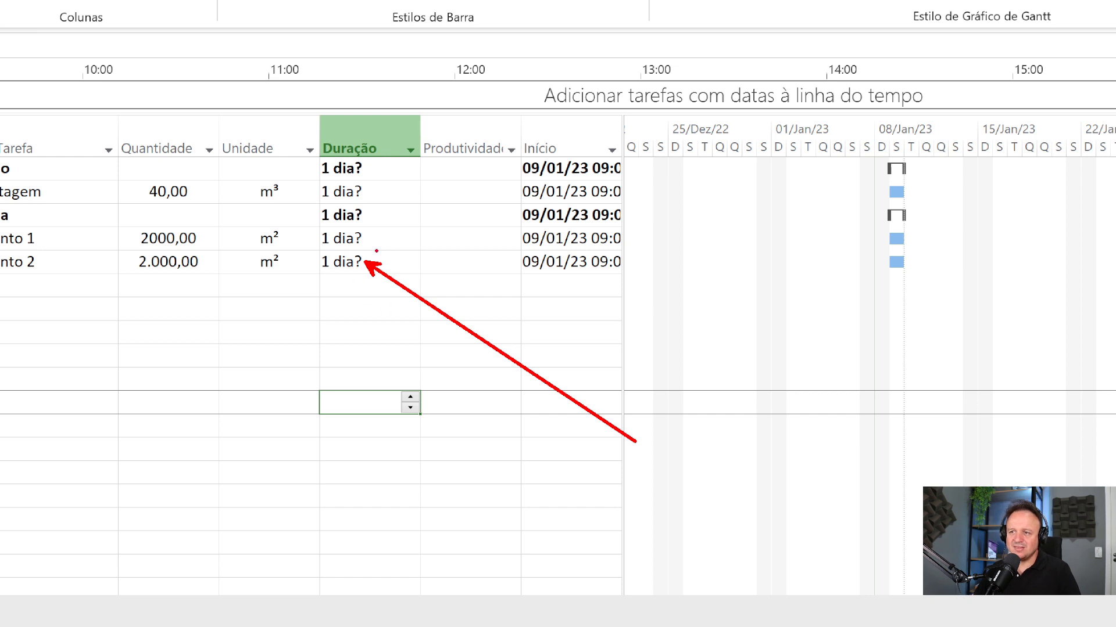
Step: Set the Duração of Pavimento 2 to a firm 1 dia, removing its estimated question mark
mouse_move(377, 251)
left_mouse_down()
mouse_move(294, 250)
mouse_move(294, 277)
mouse_move(382, 274)
mouse_move(381, 251)
left_mouse_up()
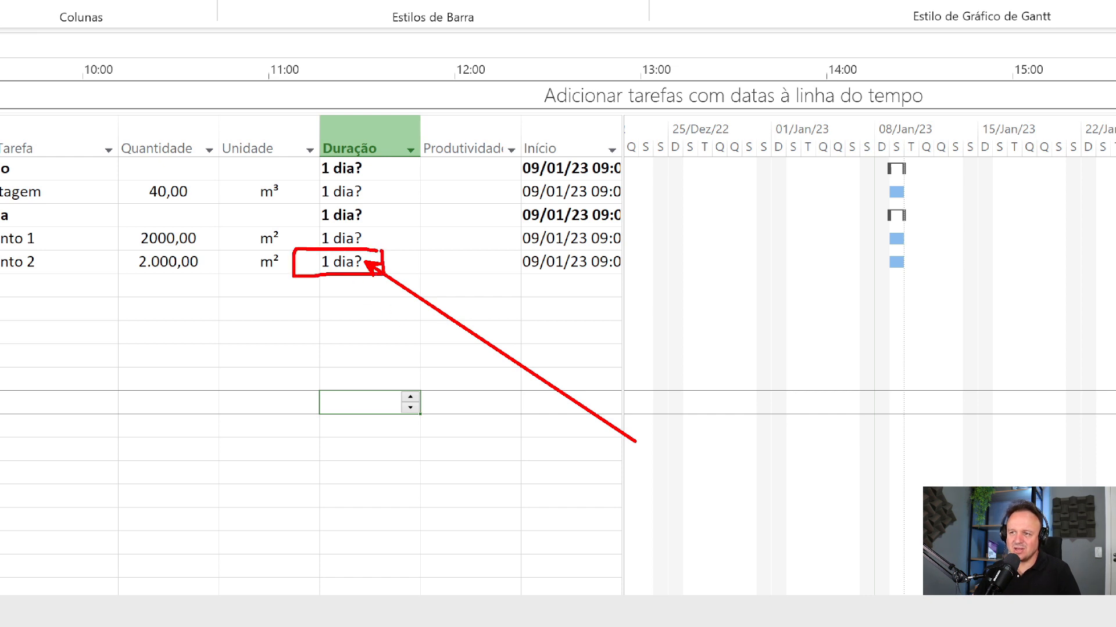
left_click_drag(376, 142, 485, 25)
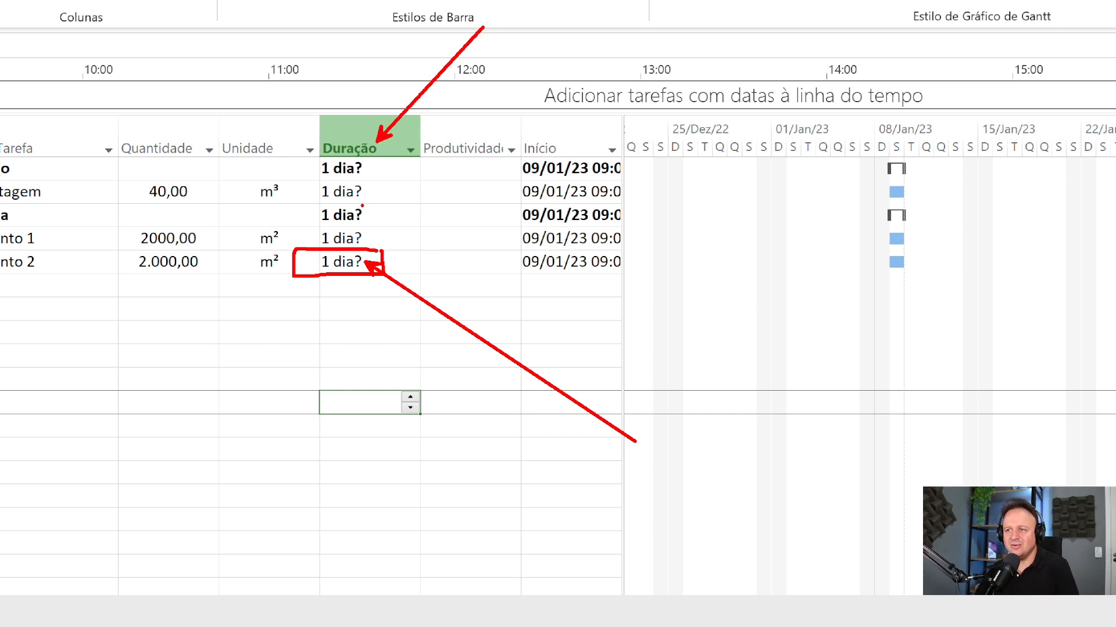
key("Escape")
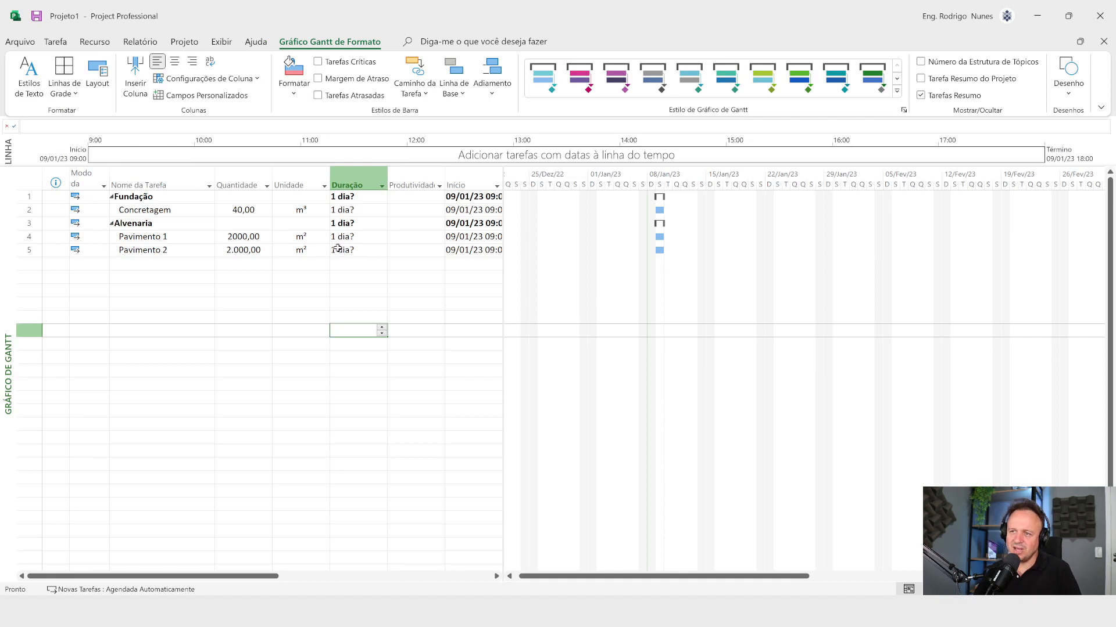
left_click(337, 248)
key("BackSpace")
key("Return")
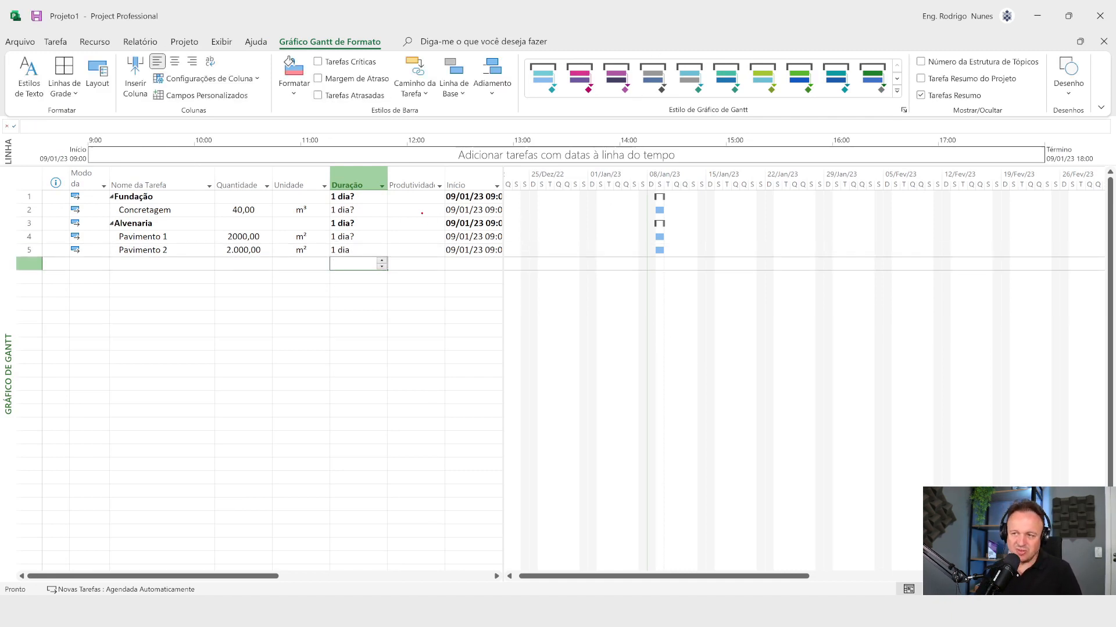
left_click_drag(356, 250, 419, 286)
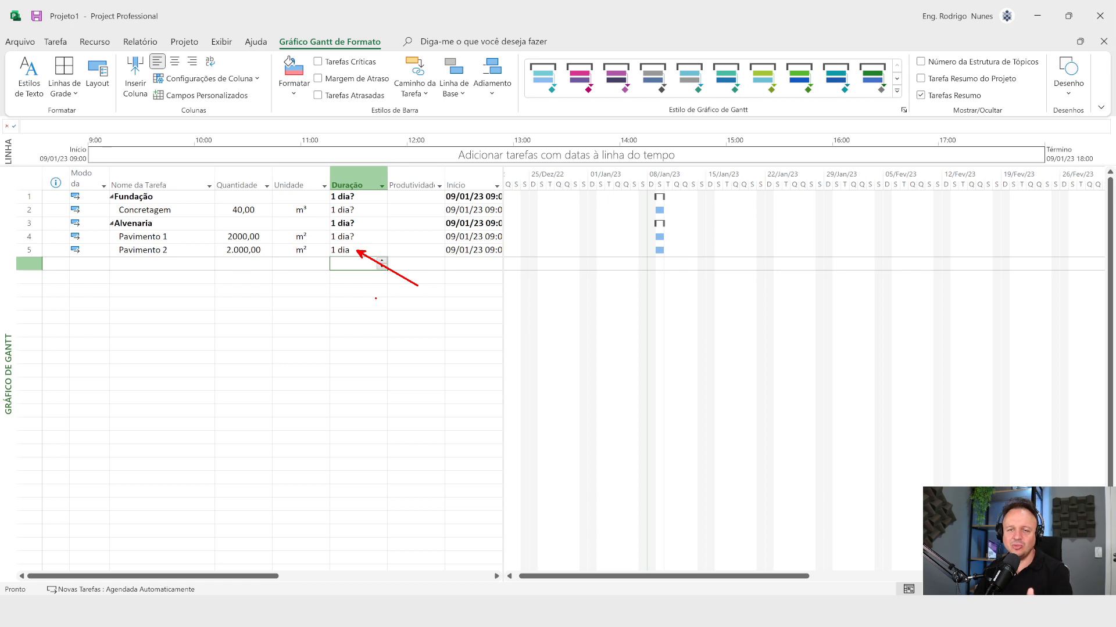
key("Escape")
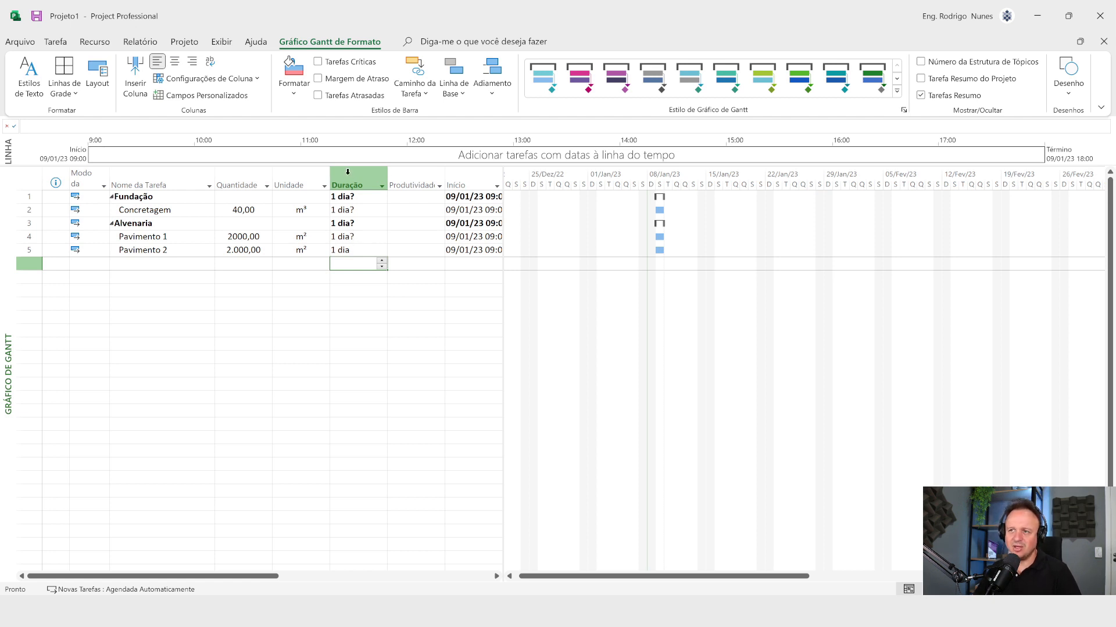
Step: Insert the Estimada column before Duração to view the estimated status of each task
right_click(348, 177)
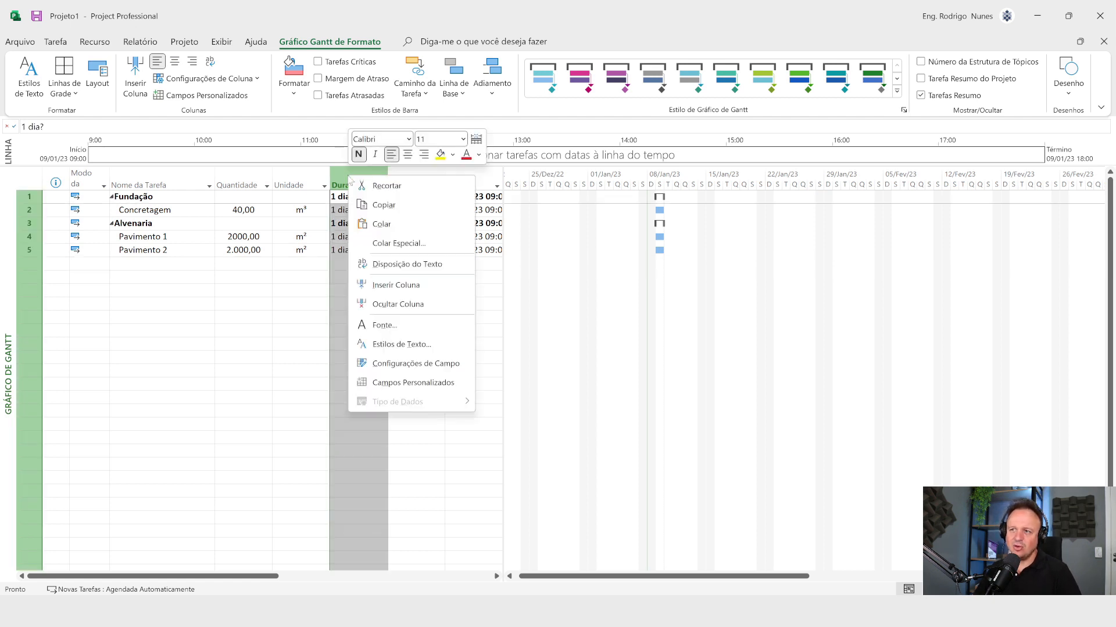
left_click(398, 286)
type("estimada")
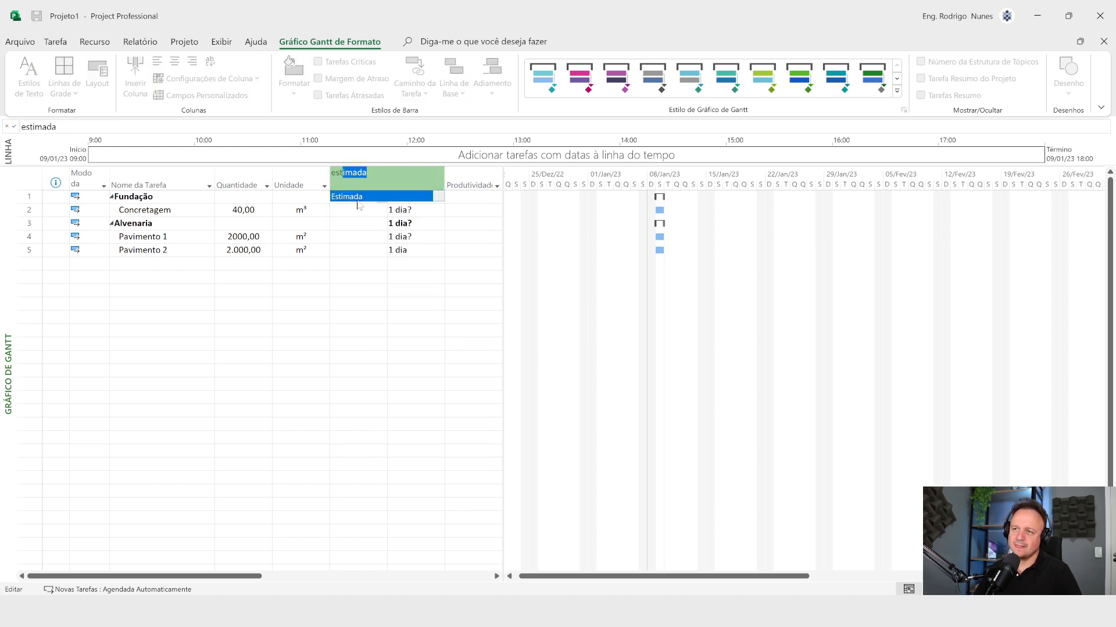
left_click(357, 197)
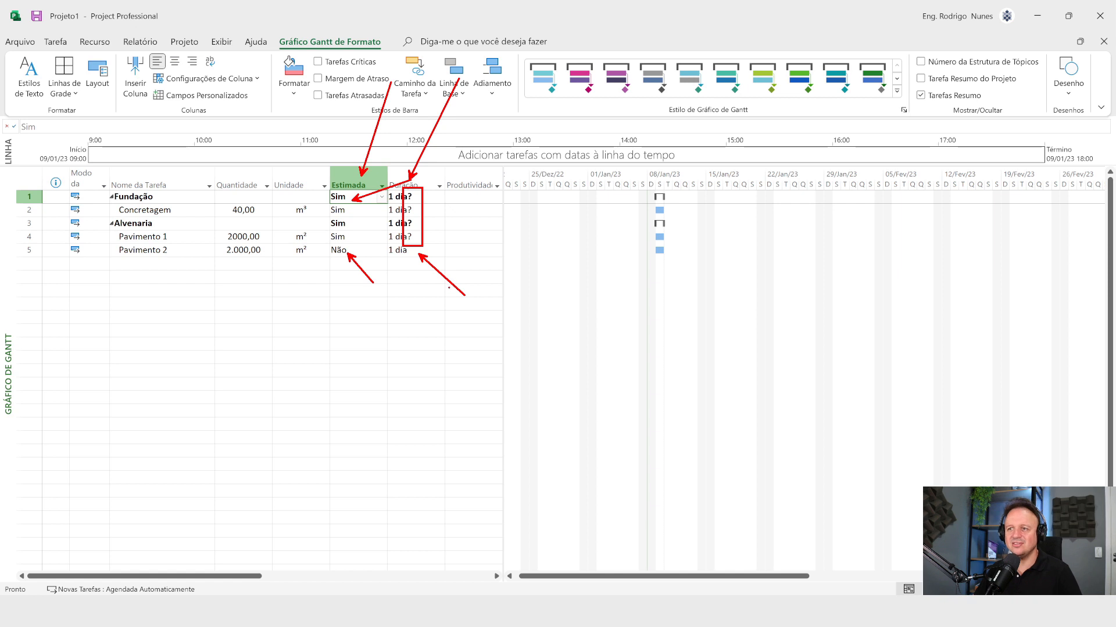
Step: Hide the Estimada column from the task table
right_click(344, 178)
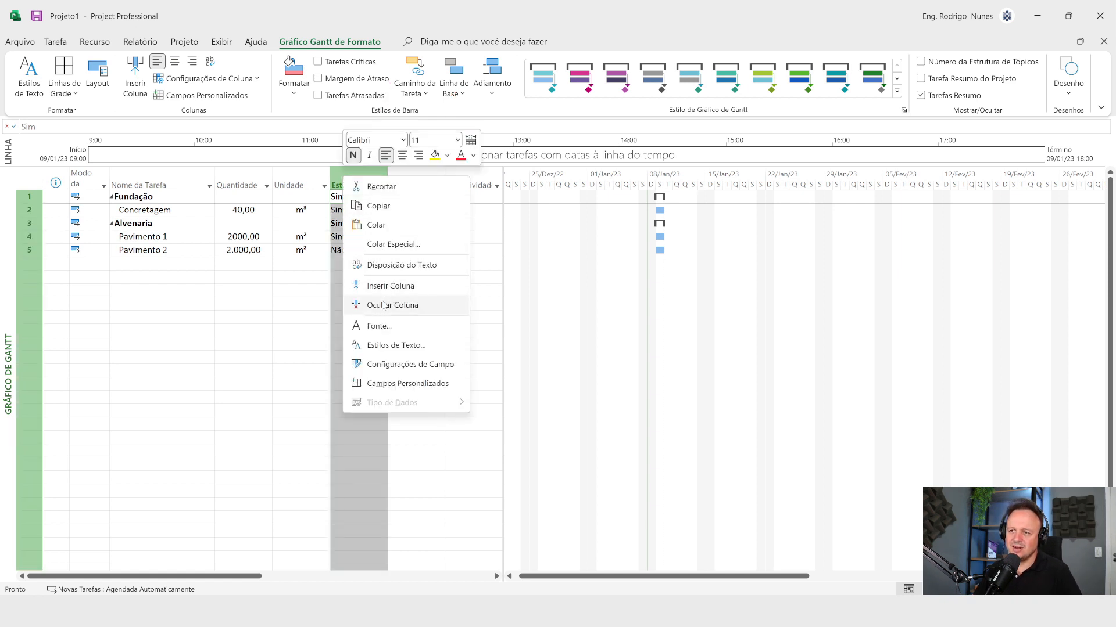
left_click(384, 305)
left_click(366, 303)
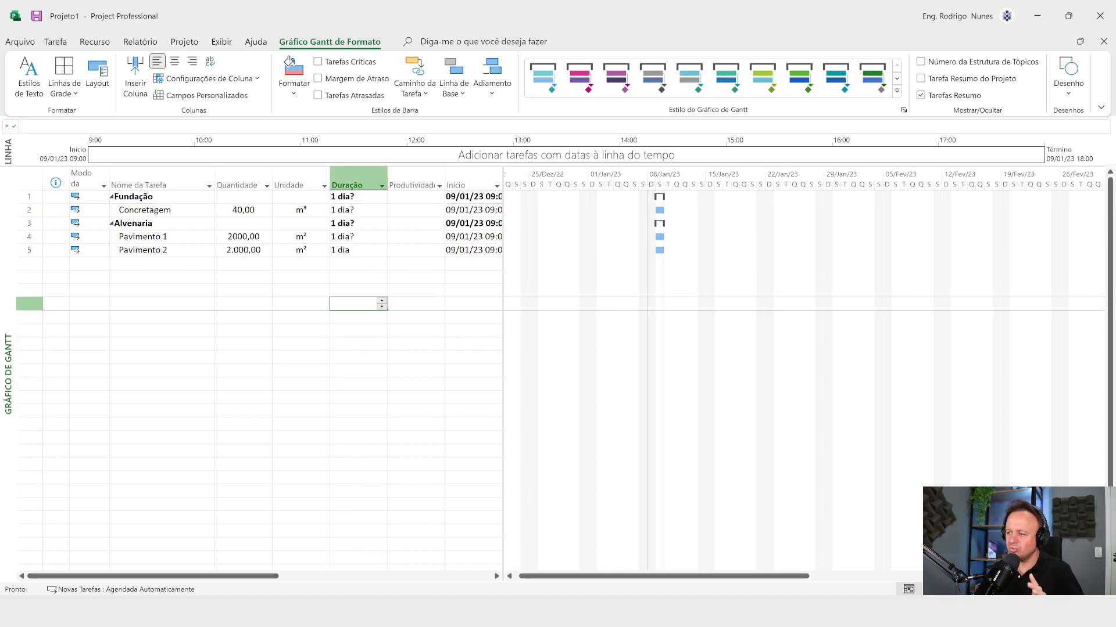
Step: Switch to Word to examine the *480 factor in the innermost IIf, and return to Microsoft Project
key("alt+Tab")
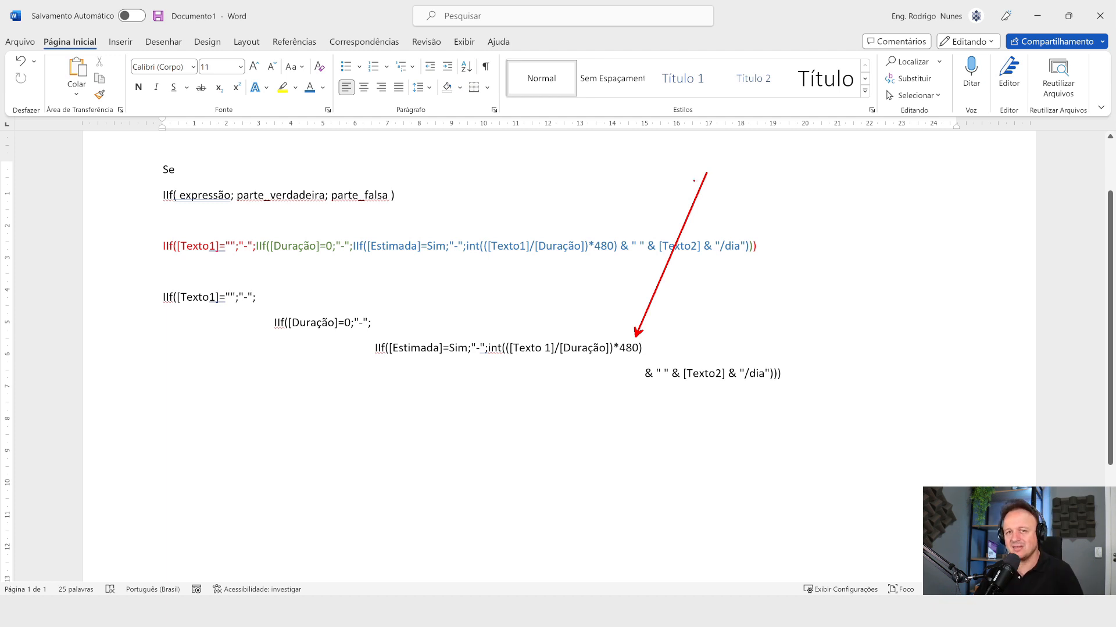
key("Escape")
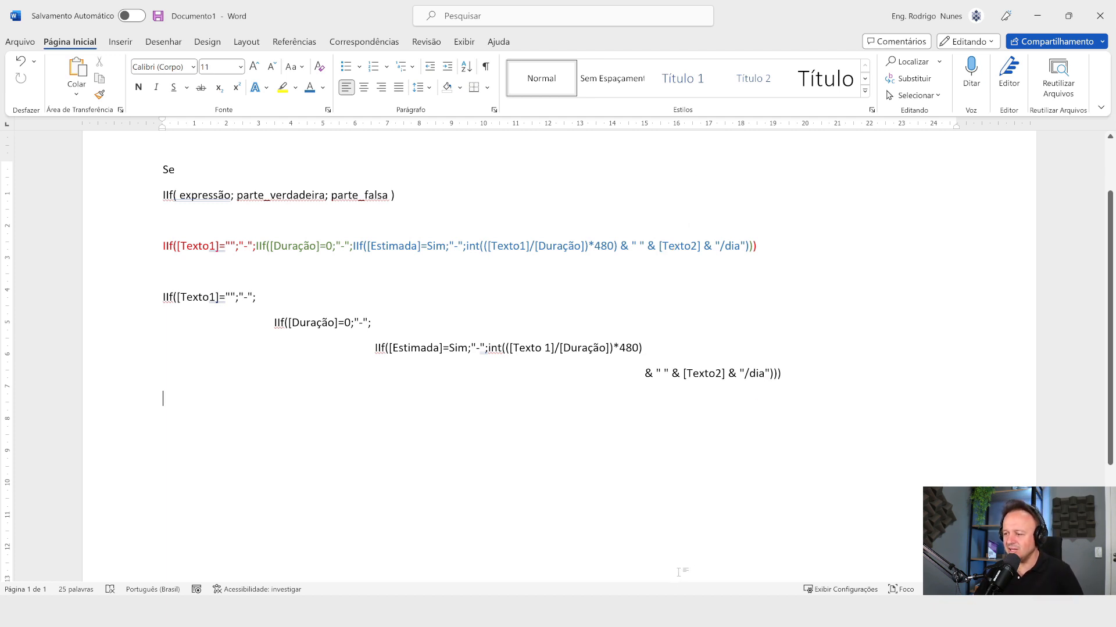
key("alt+Tab")
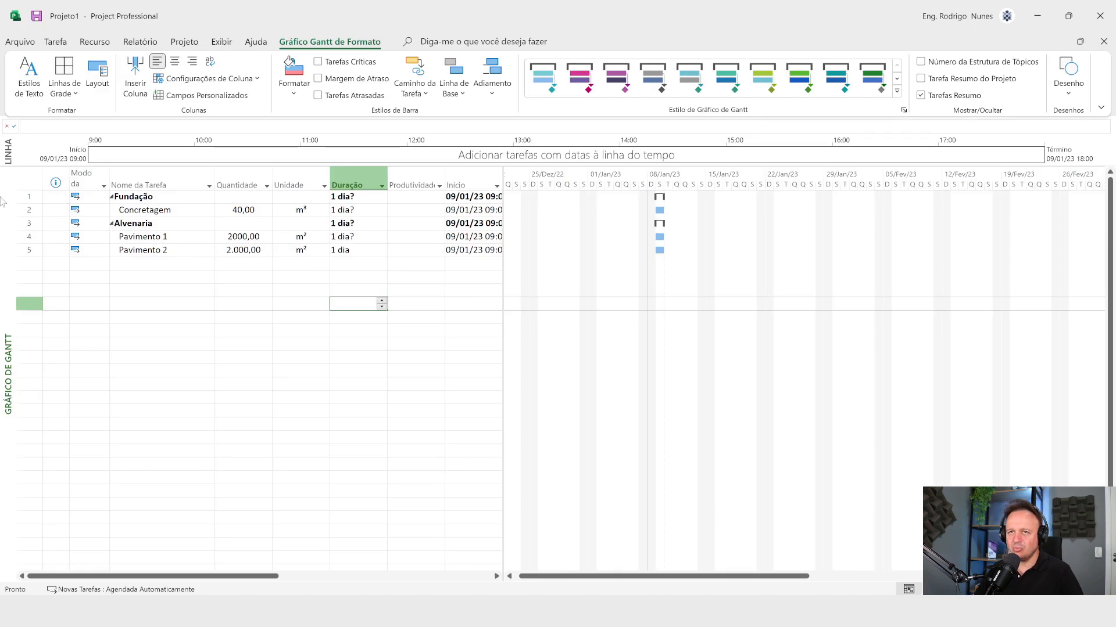
Step: Check the Horas por dia setting in the Cronograma section of the Project options and close them without changes
left_click(23, 44)
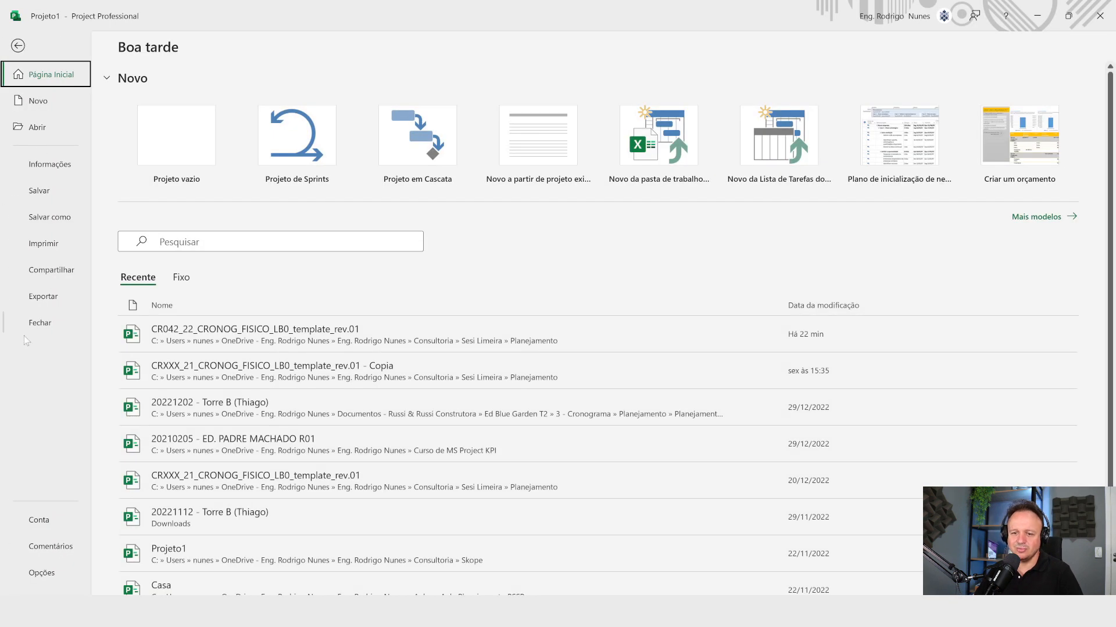
left_click(36, 572)
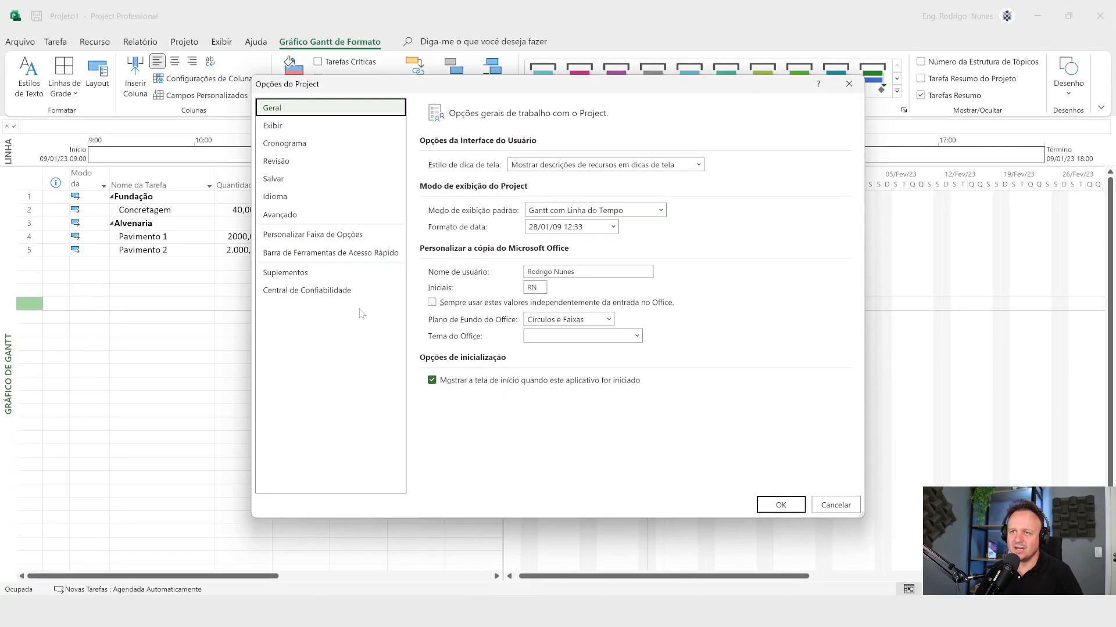
left_click(326, 147)
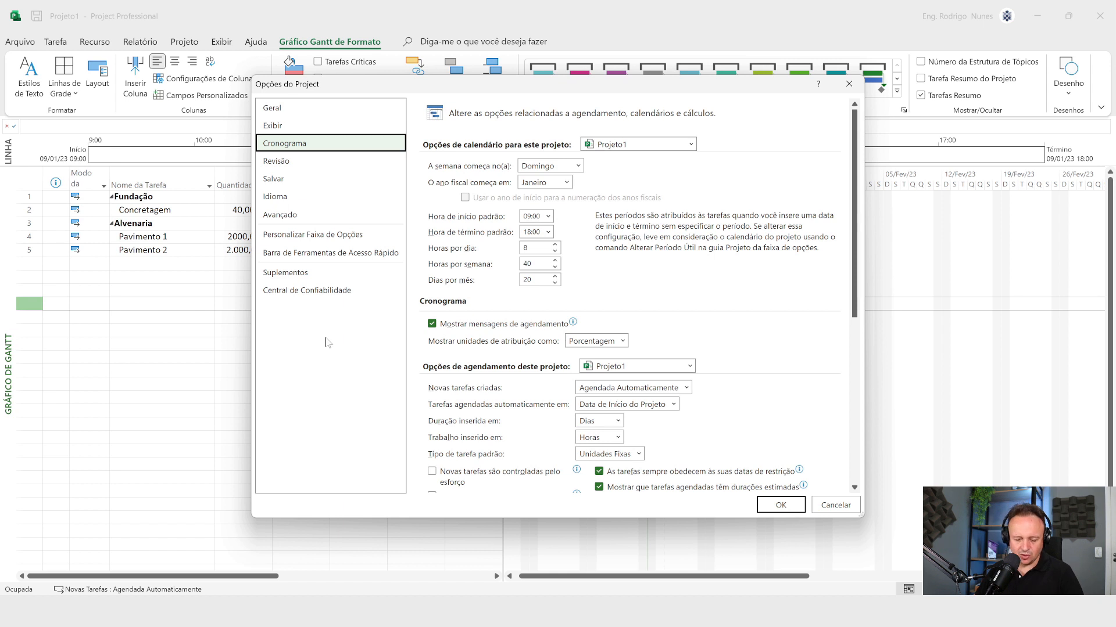
left_click_drag(318, 142, 421, 71)
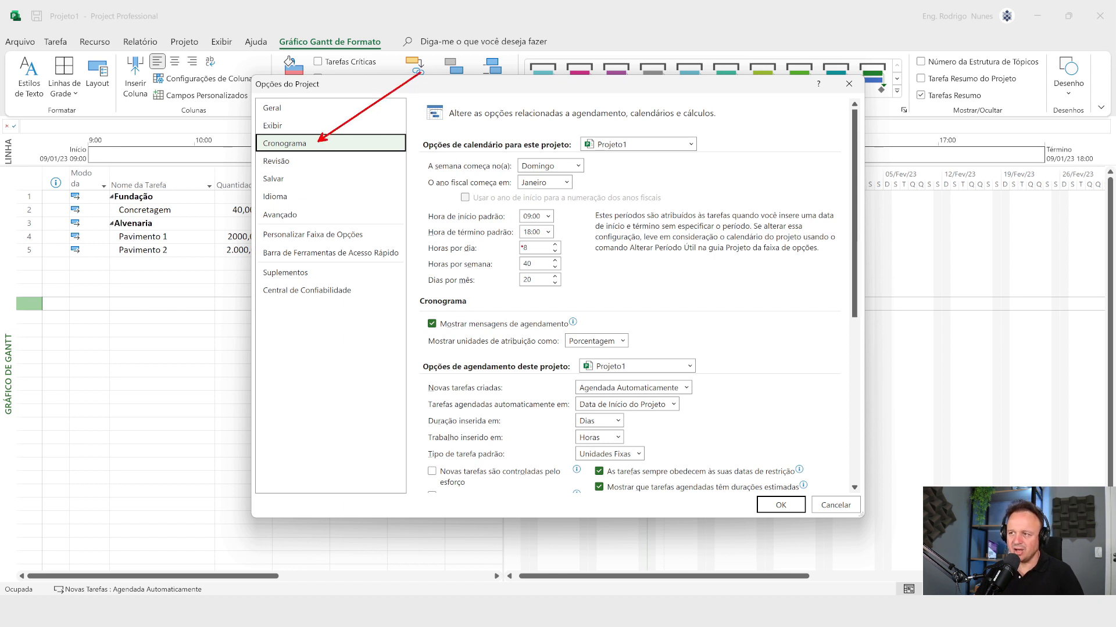
left_click_drag(540, 249, 680, 202)
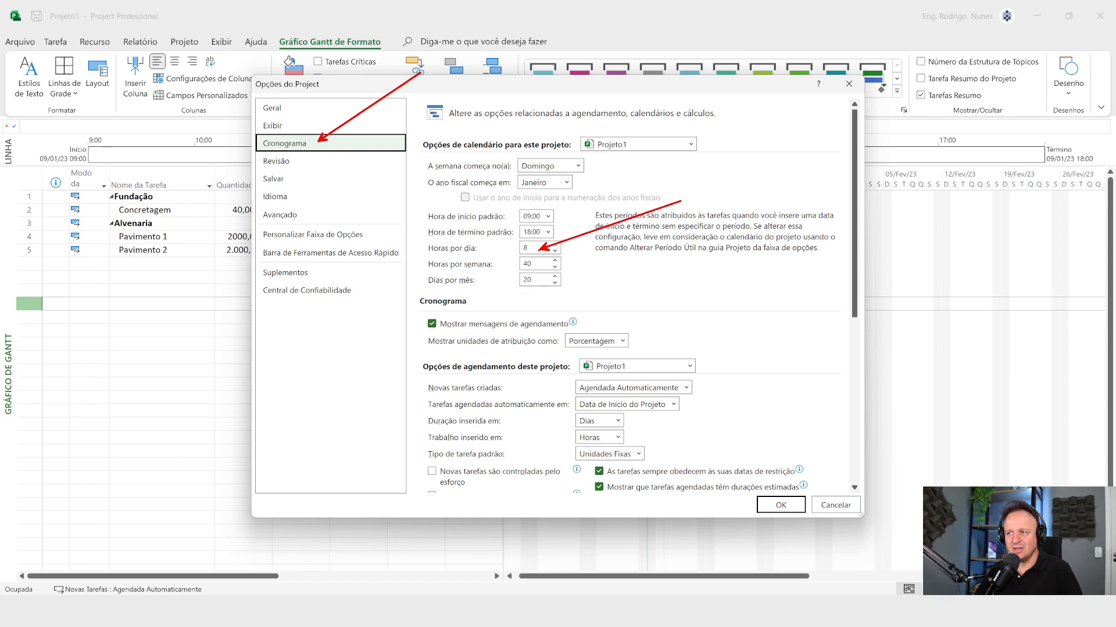
mouse_move(539, 244)
left_mouse_down()
mouse_move(528, 237)
mouse_move(499, 254)
mouse_move(540, 251)
left_mouse_up()
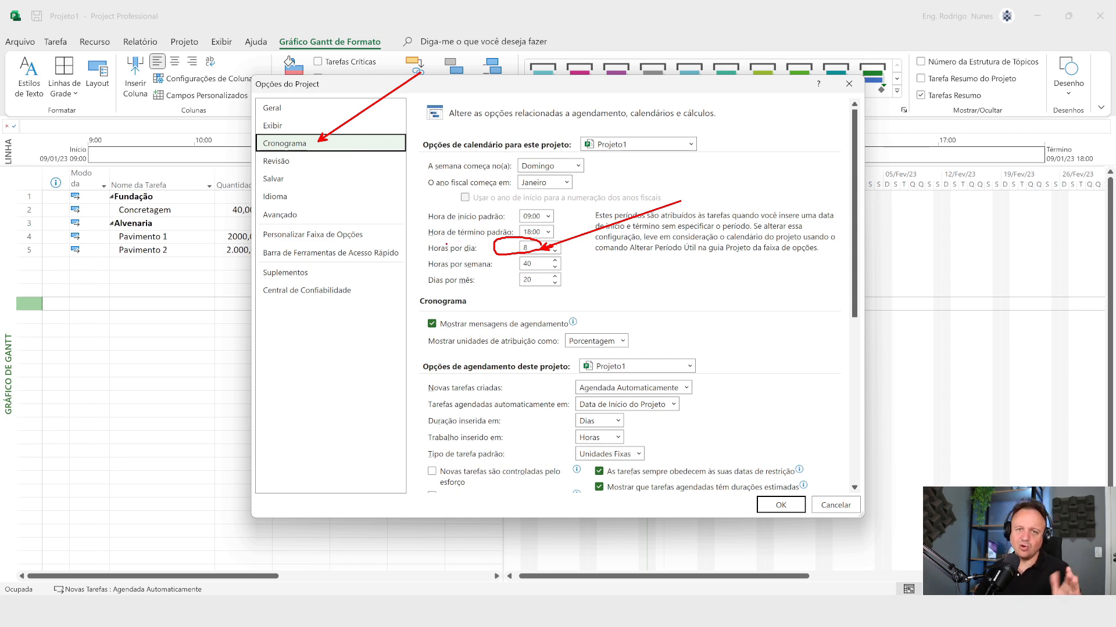
key("Escape")
left_click(848, 84)
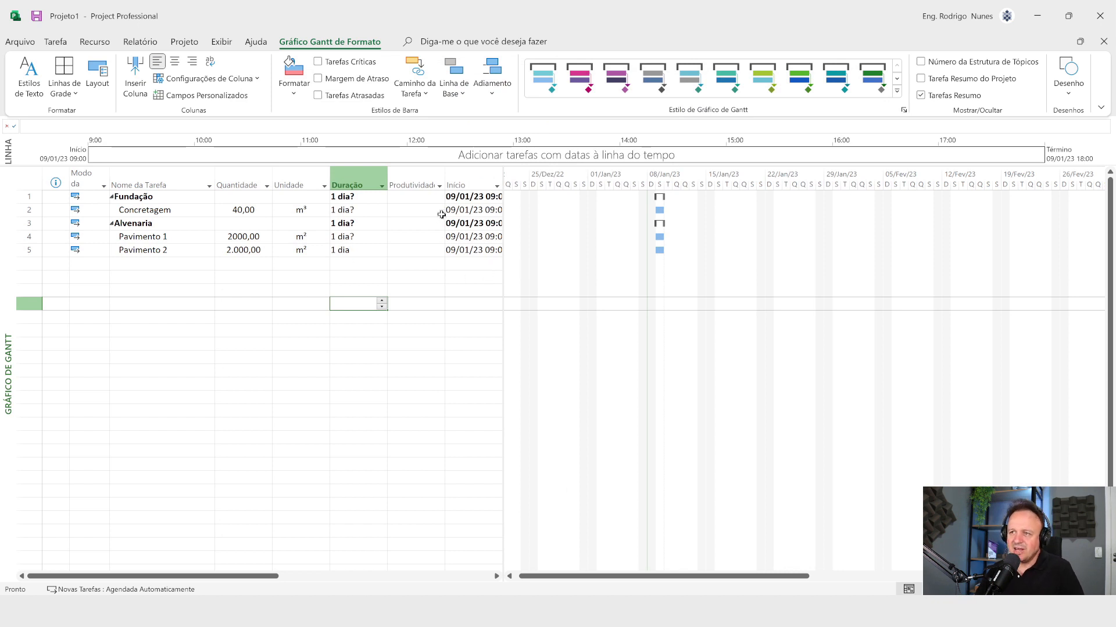
Step: Copy the complete one-line IIf formula from the Word document and return to the Produtividade column in Microsoft Project
left_click(419, 186)
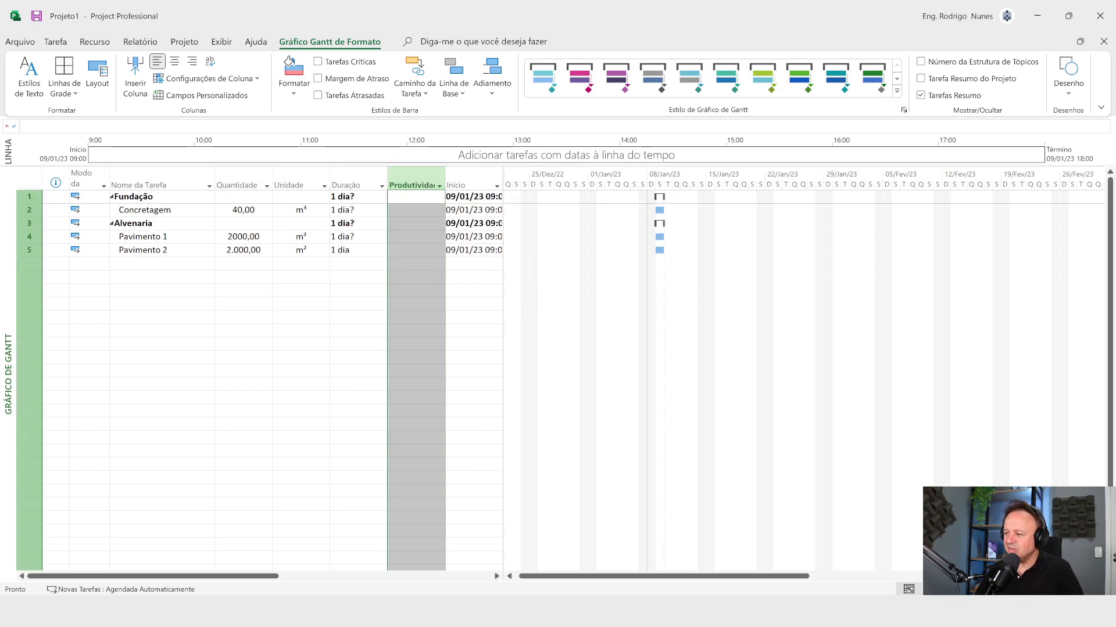
key("alt+Tab")
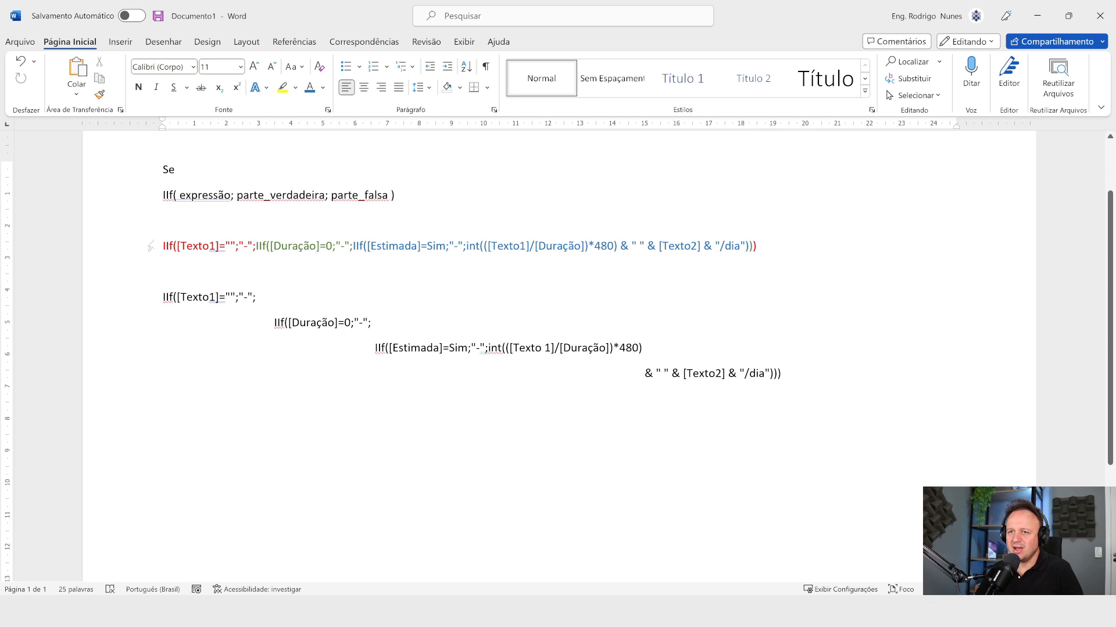
left_click(151, 245)
key("ctrl+c")
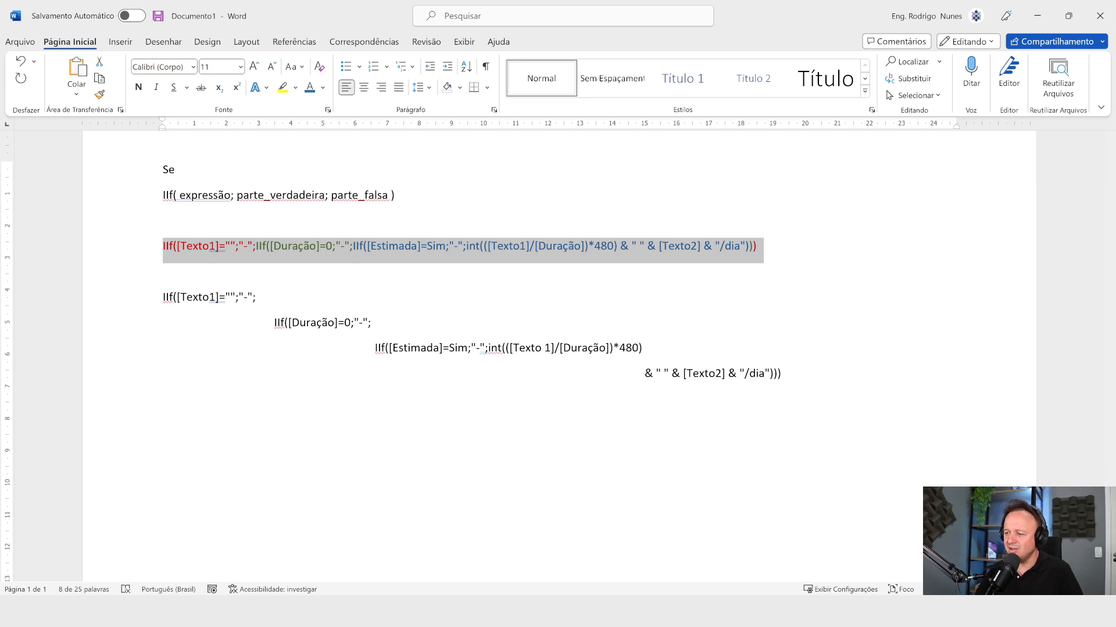
key("alt+Tab")
Step: Open the formula editor for the Produtividade (Texto3) custom field
right_click(407, 184)
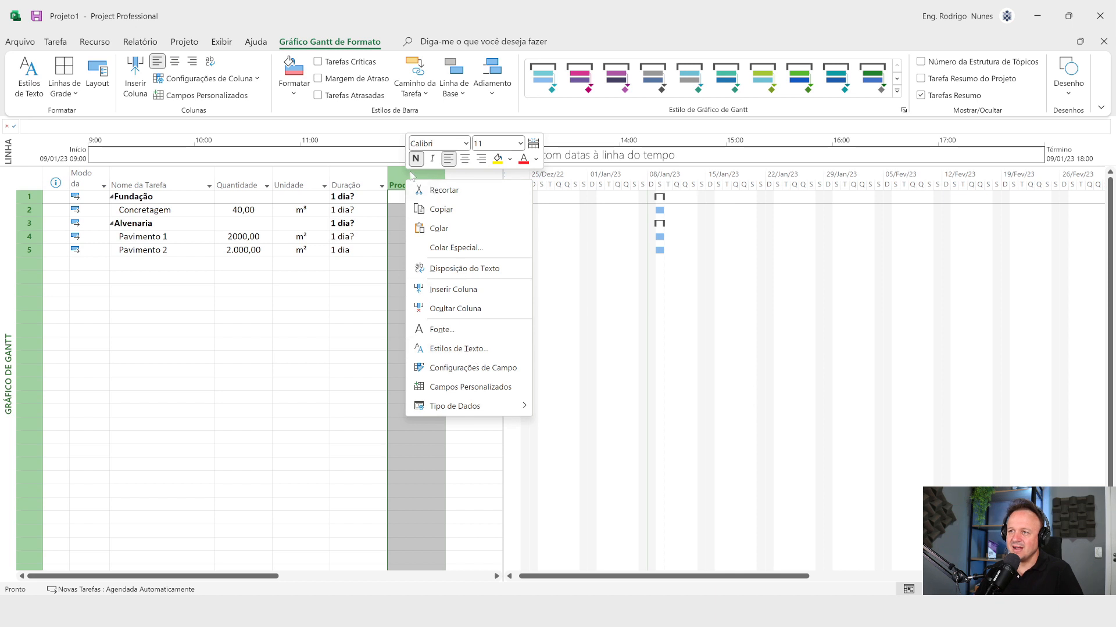
right_click(404, 177)
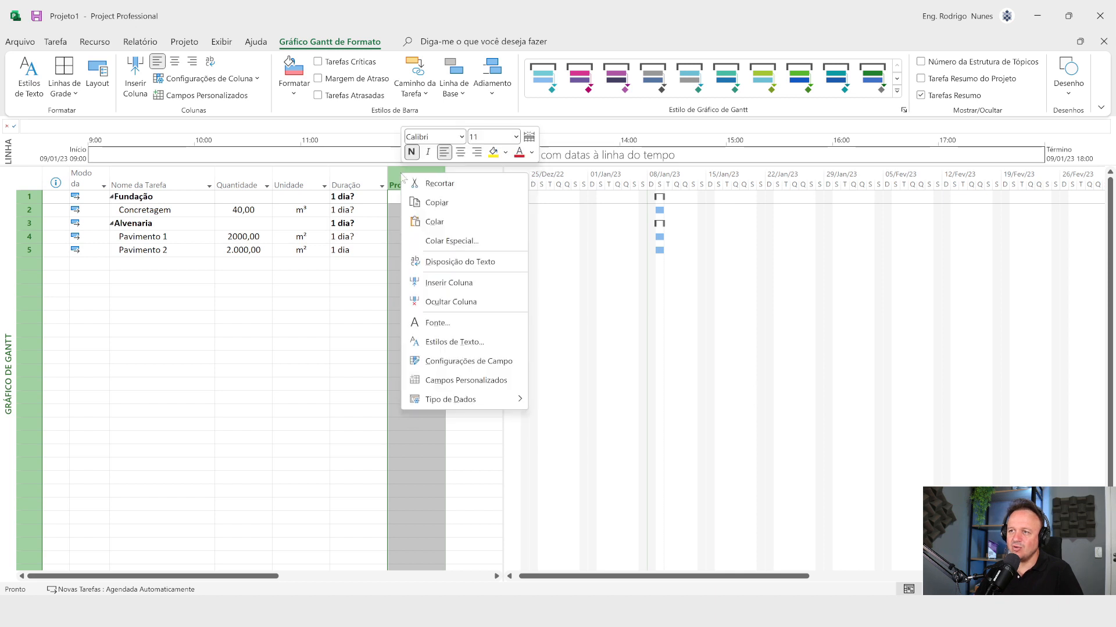
left_click(465, 380)
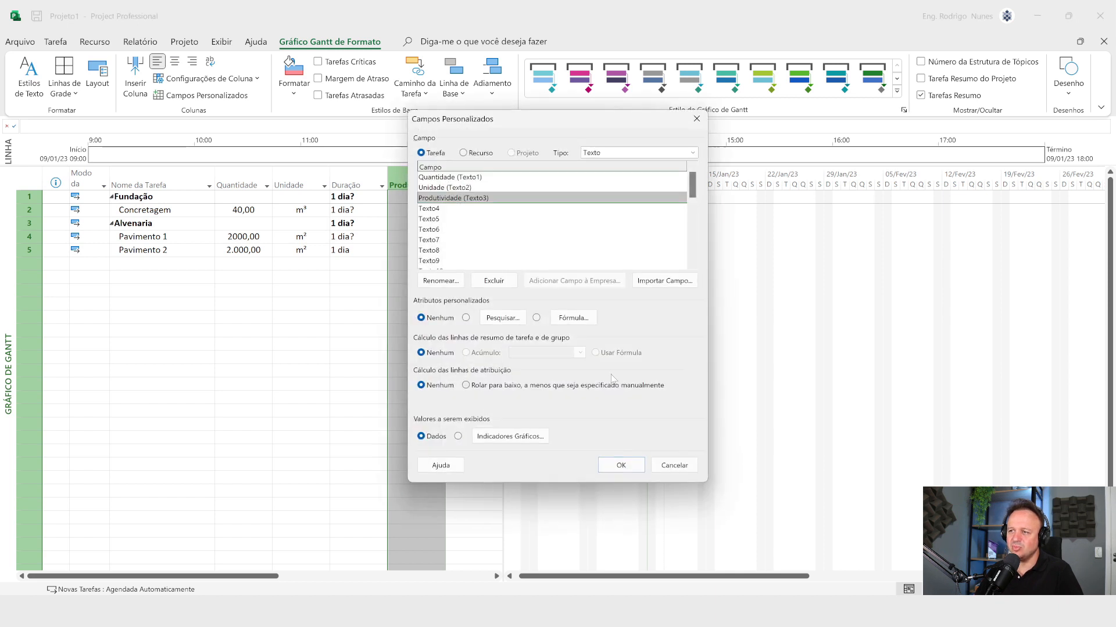
left_click(582, 315)
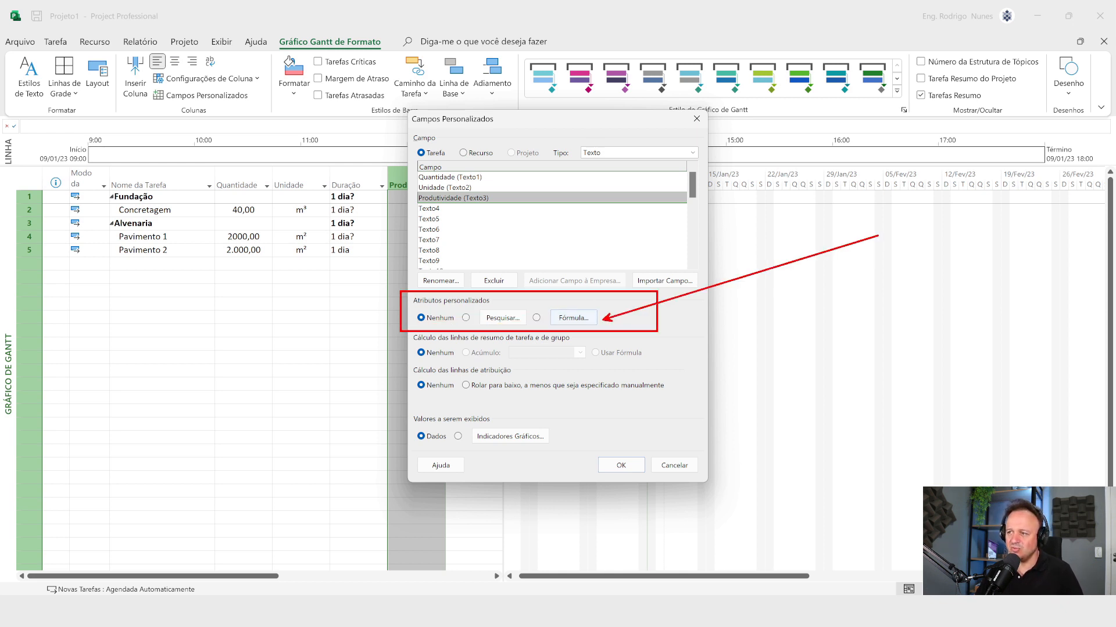
left_click(561, 319)
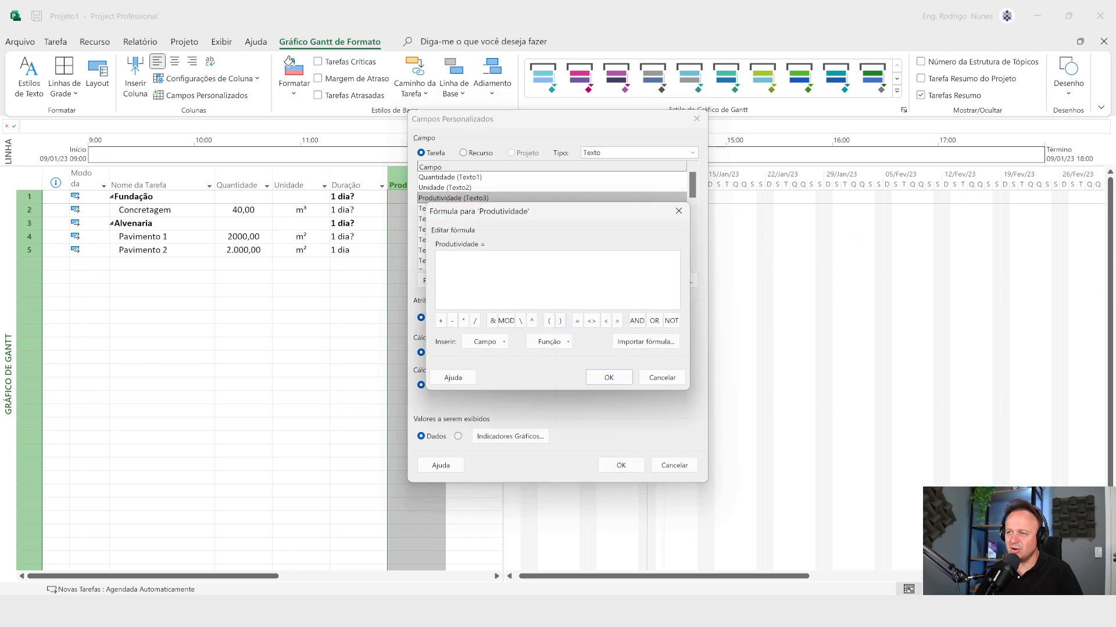
Step: Paste the copied IIf formula into Produtividade, accept replacing the field's data, and check the value calculated for Pavimento 2
key("ctrl+v")
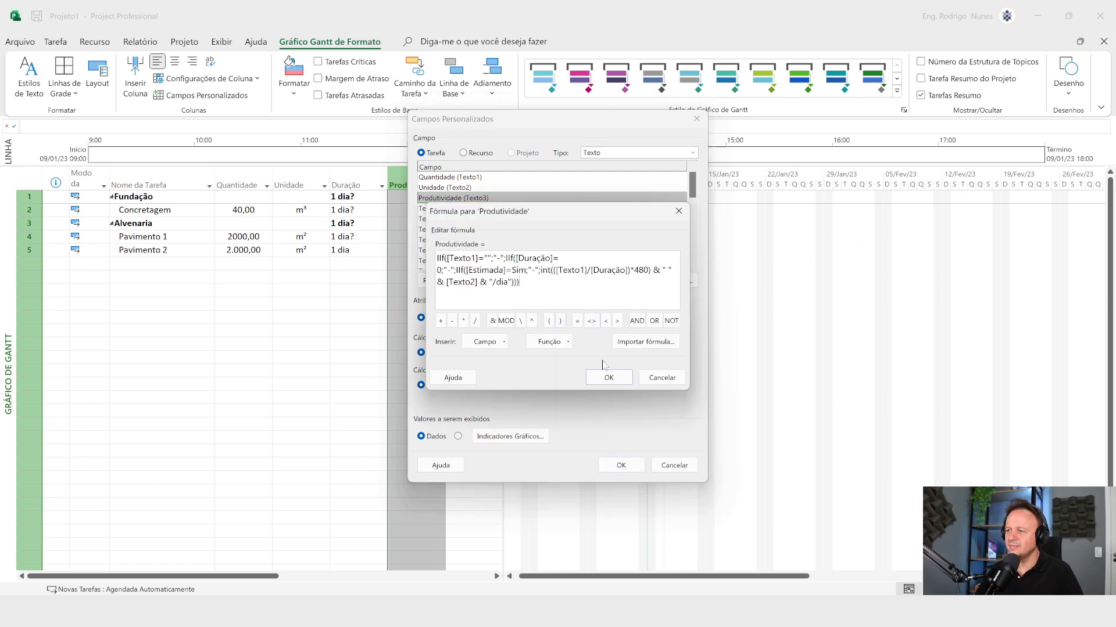
left_click(609, 378)
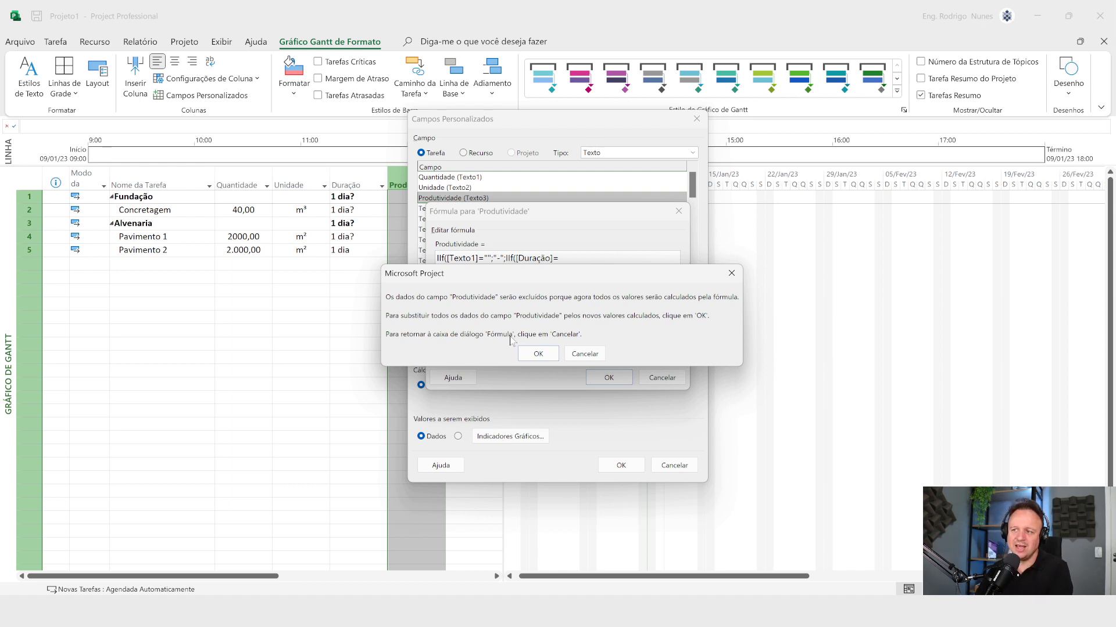
left_click(538, 354)
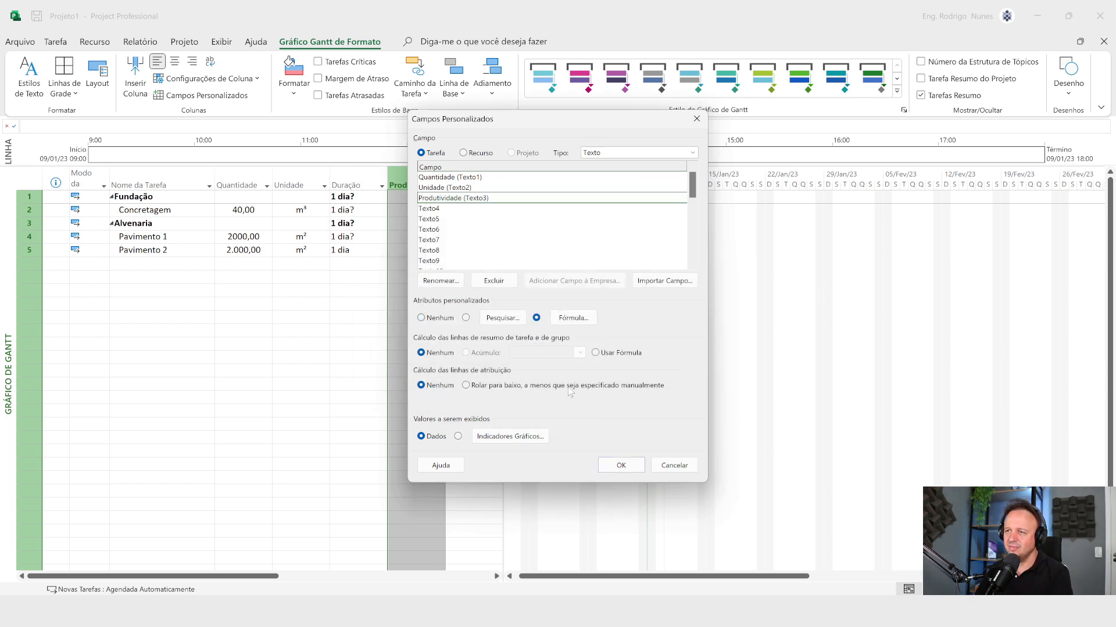
left_click(611, 467)
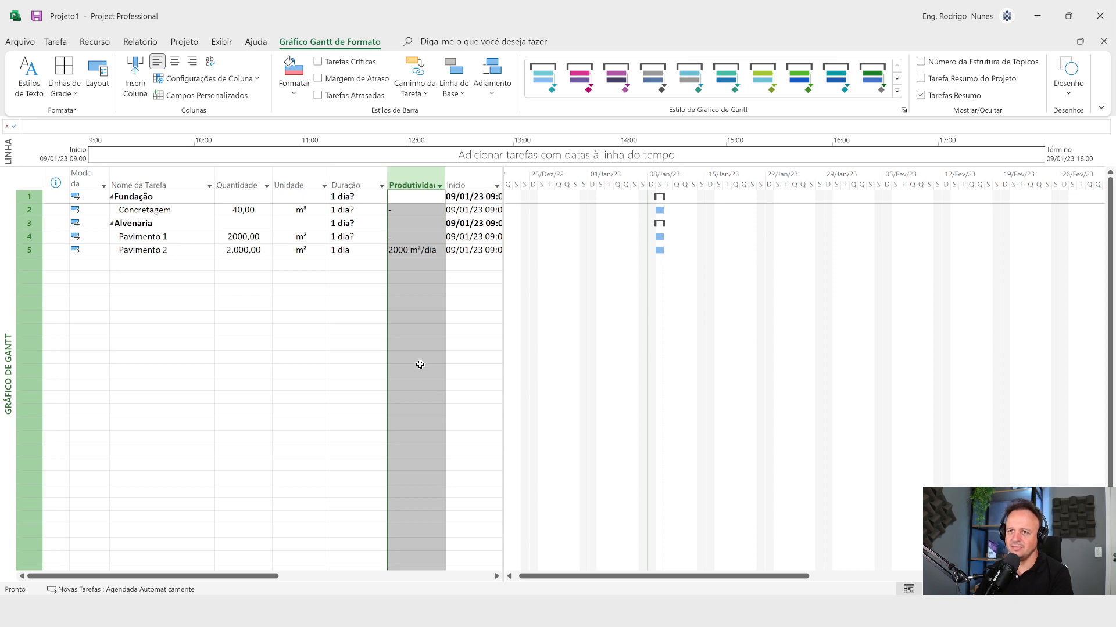
left_click(420, 368)
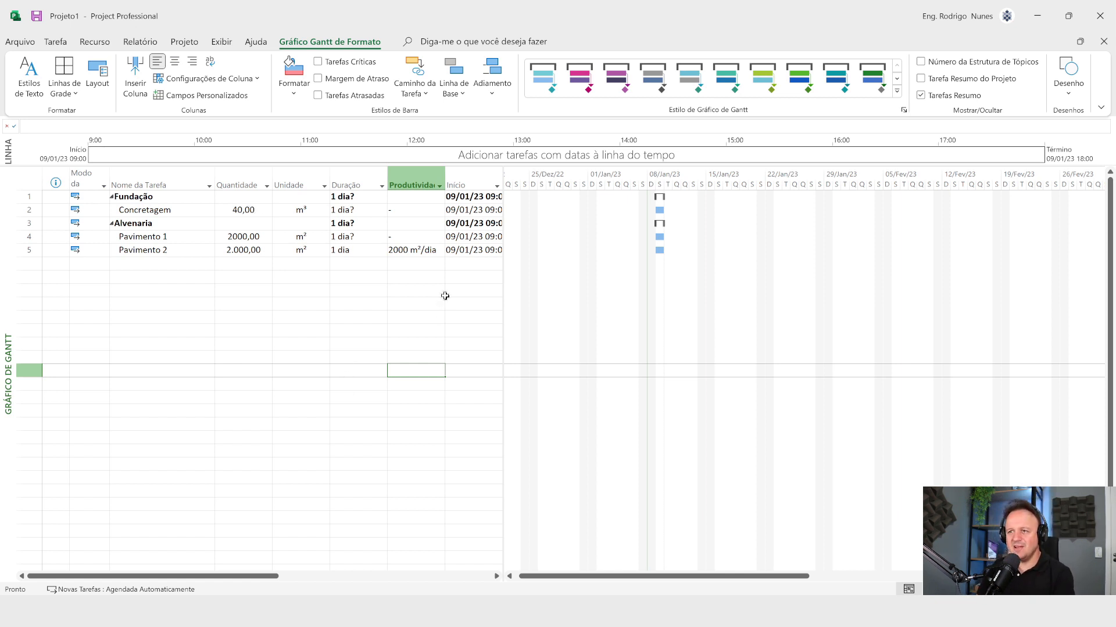
left_click_drag(428, 265, 502, 360)
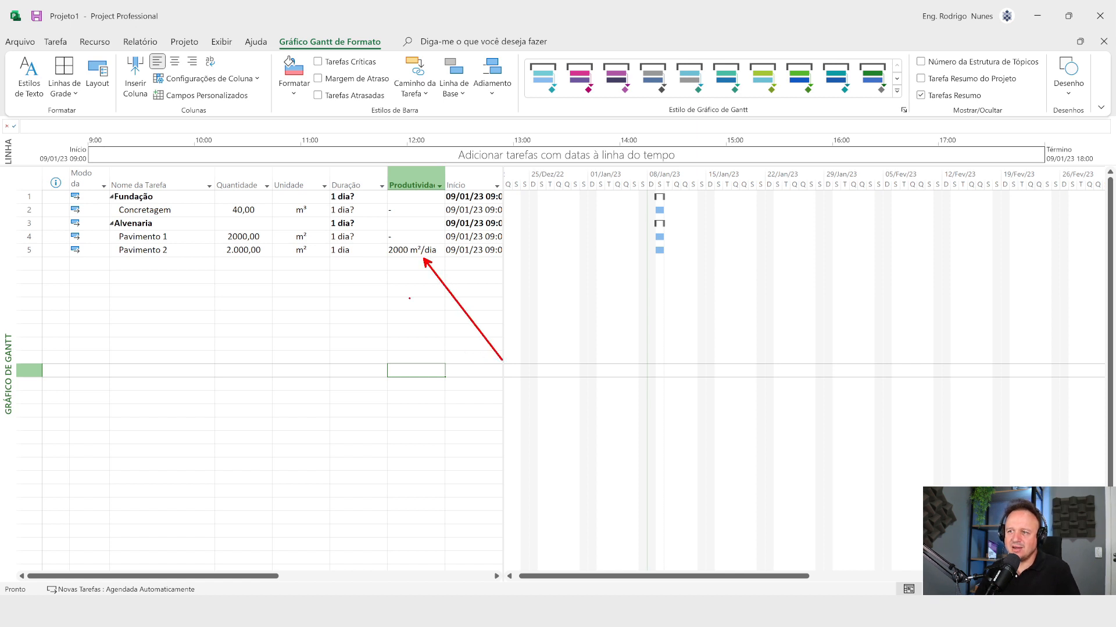
Step: Compare the Duração and Produtividade entries of Concretagem and Pavimento 1 with those of Pavimento 2
left_click_drag(362, 232, 540, 170)
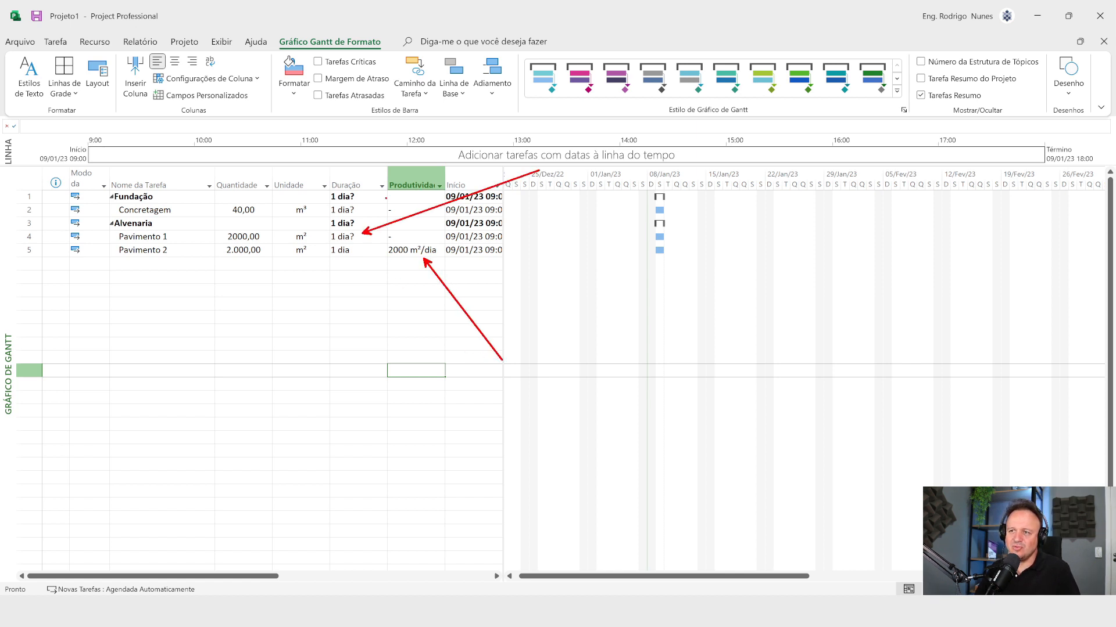
left_click_drag(373, 205, 523, 161)
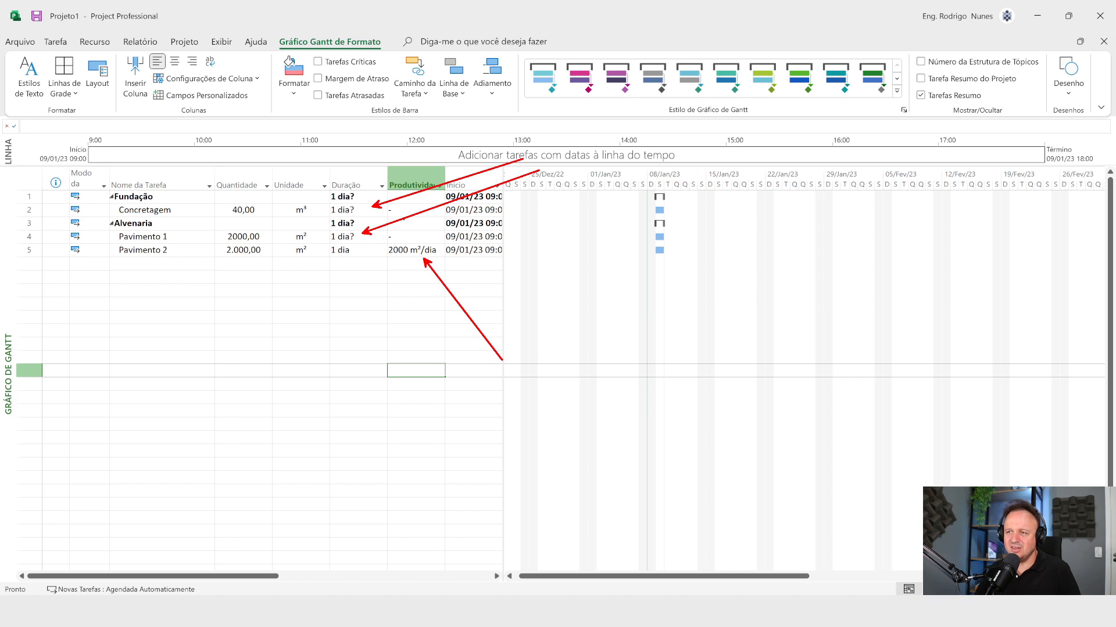
key("Escape")
left_click_drag(405, 211, 523, 157)
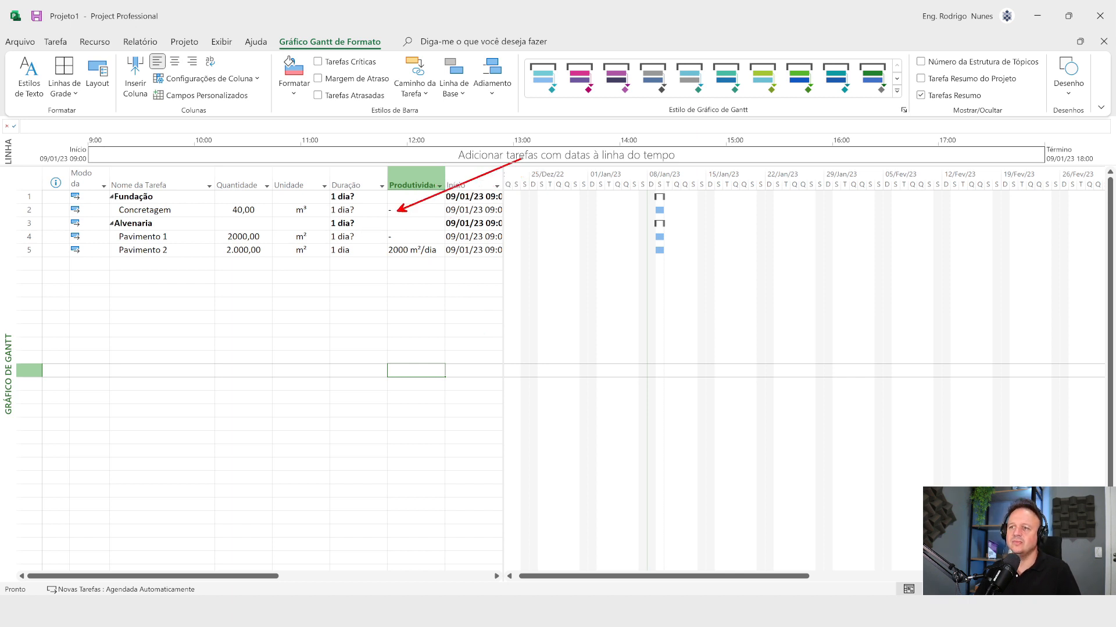
left_click_drag(402, 237, 707, 162)
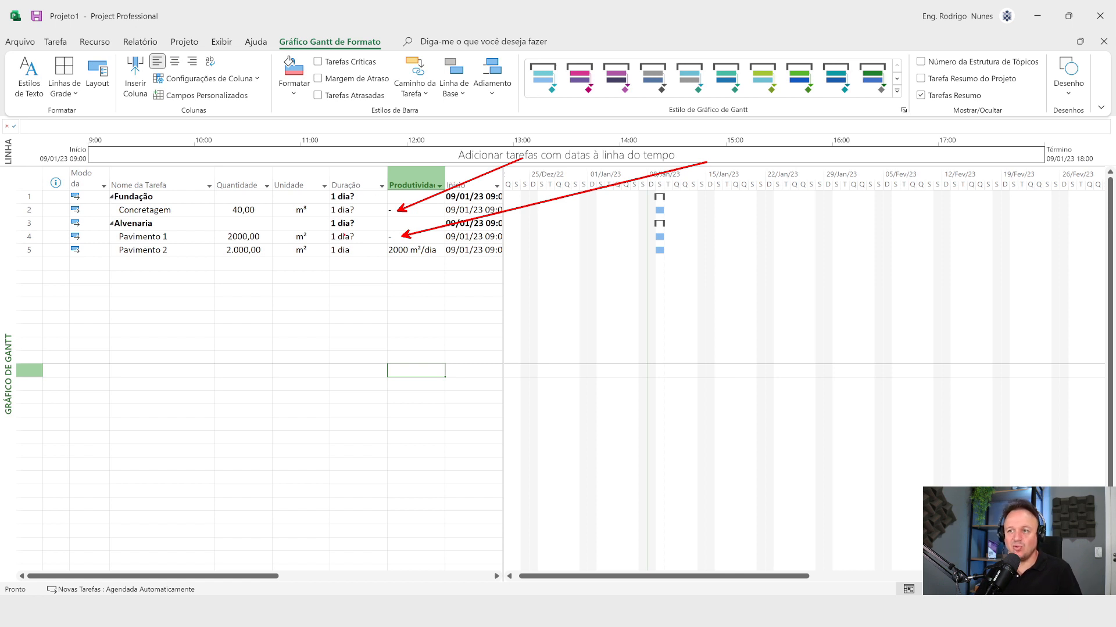
left_click_drag(354, 238, 477, 336)
left_click_drag(356, 207, 502, 134)
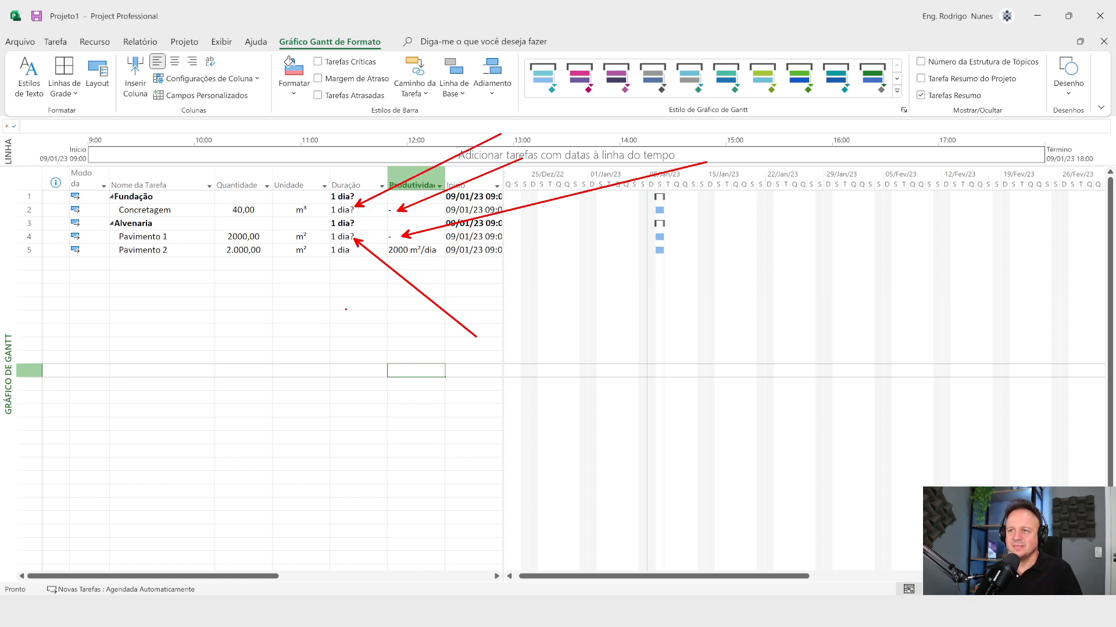
key("Escape")
Step: Set the duration of Concretagem and Pavimento 1 to 1 day each, and compare Pavimento 2's quantity with its productivity
left_click(355, 211)
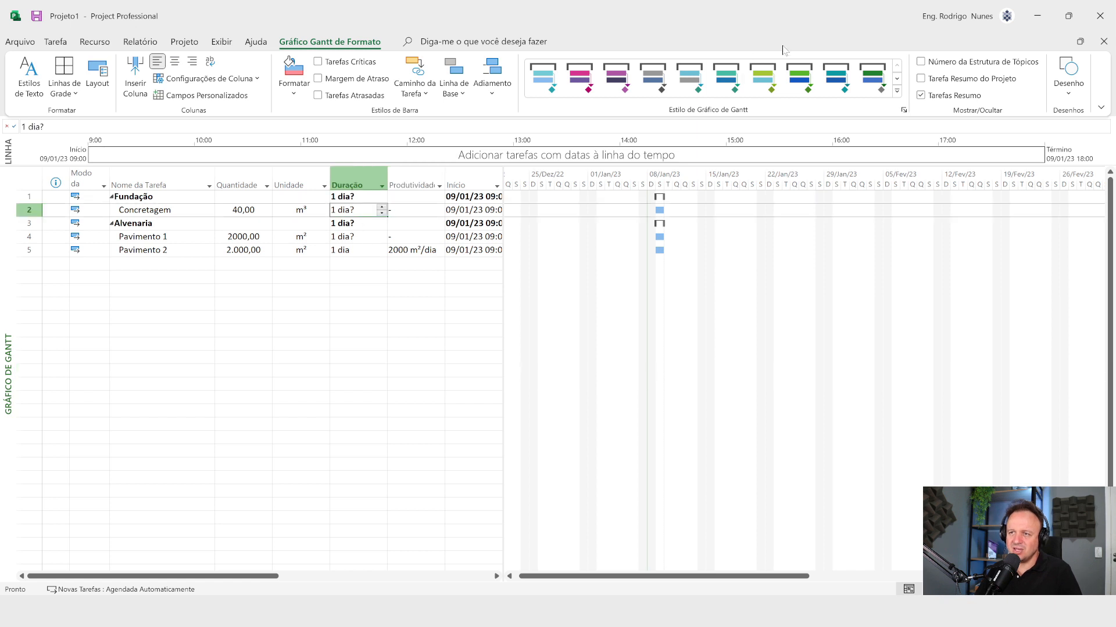
type("1")
key("Return")
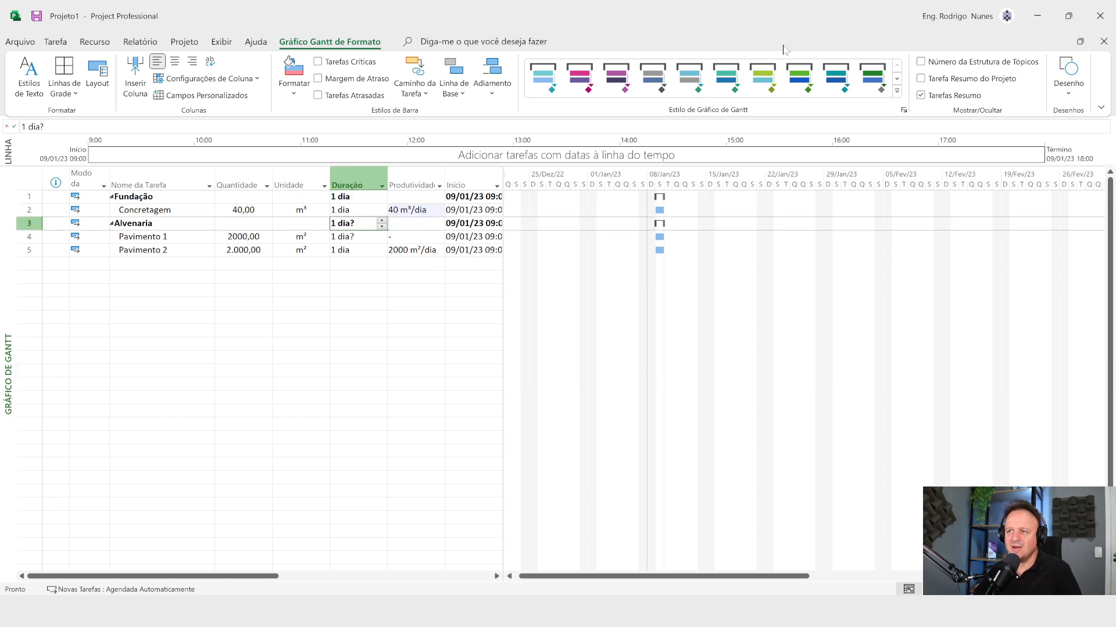
key("Down")
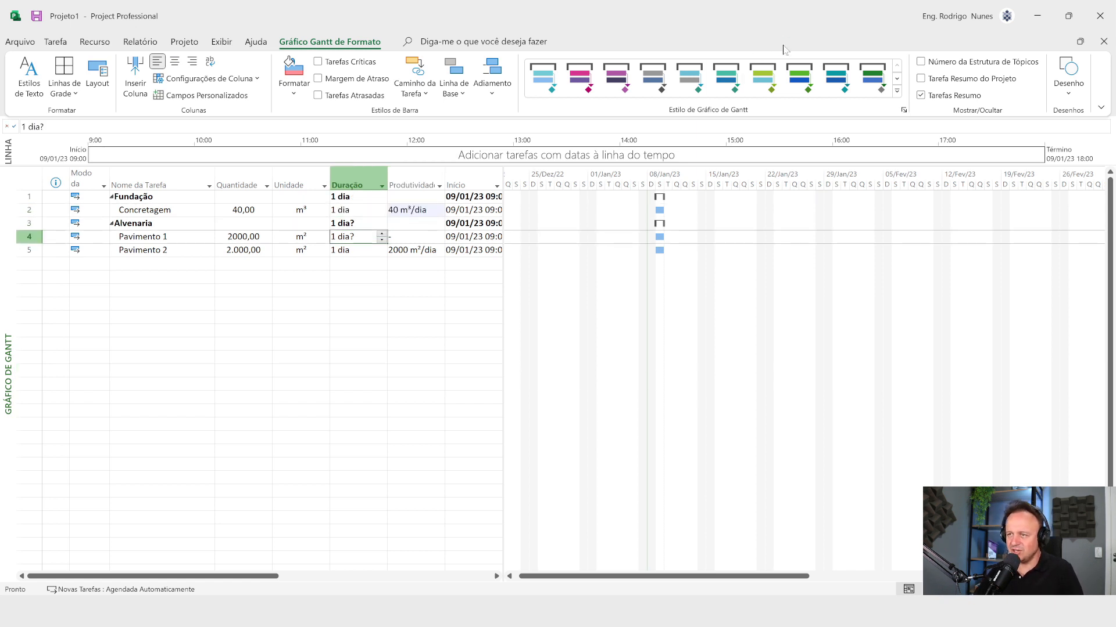
type("1")
key("Return")
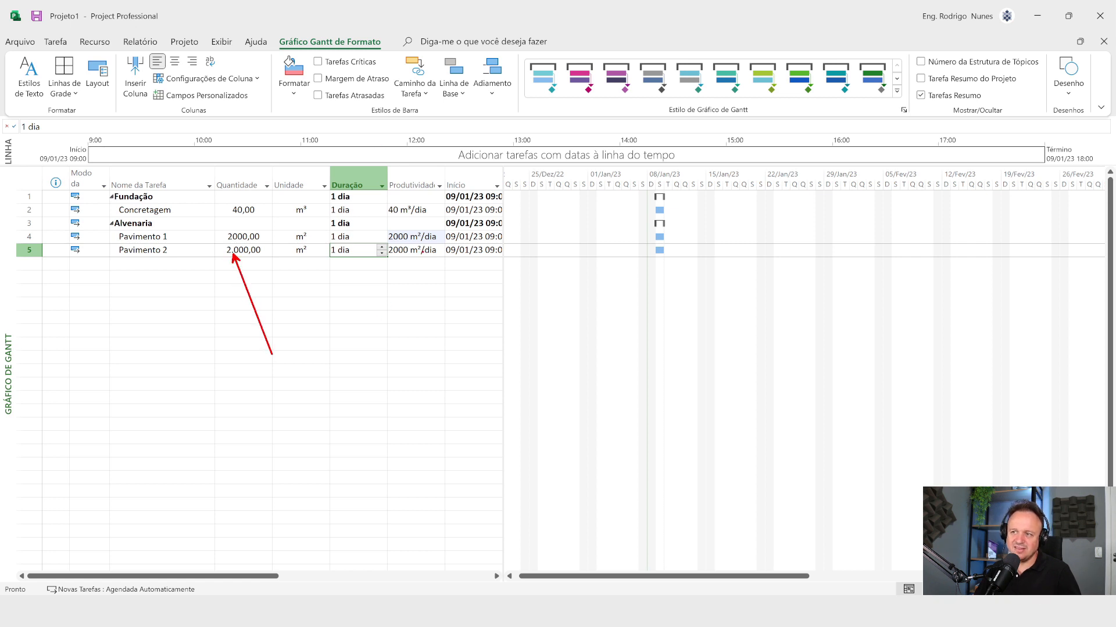
left_click_drag(403, 258, 438, 356)
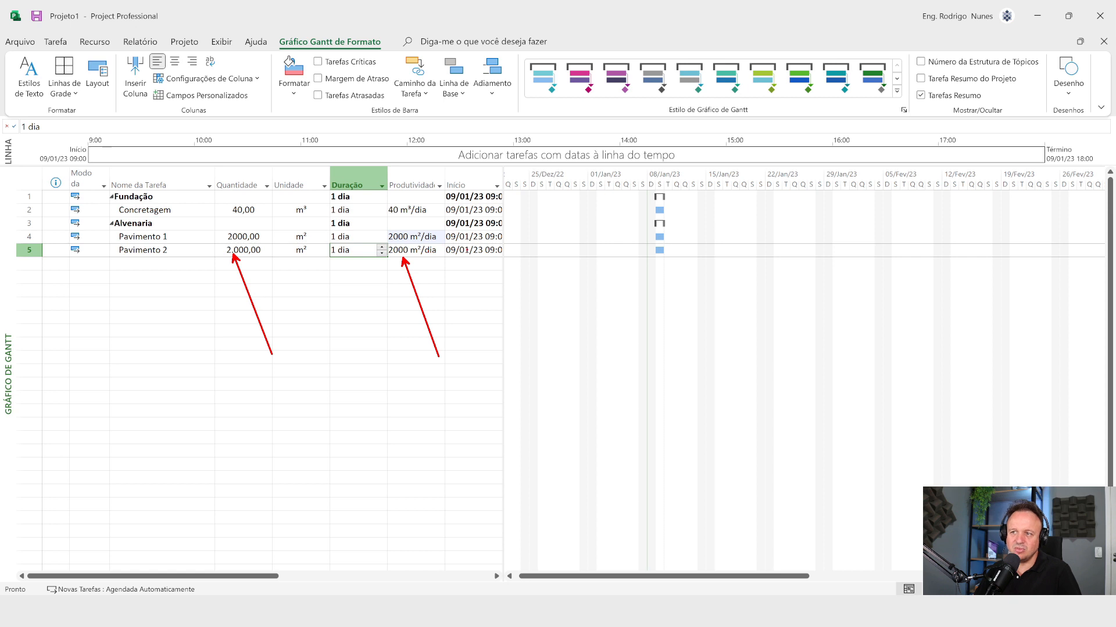
key("Escape")
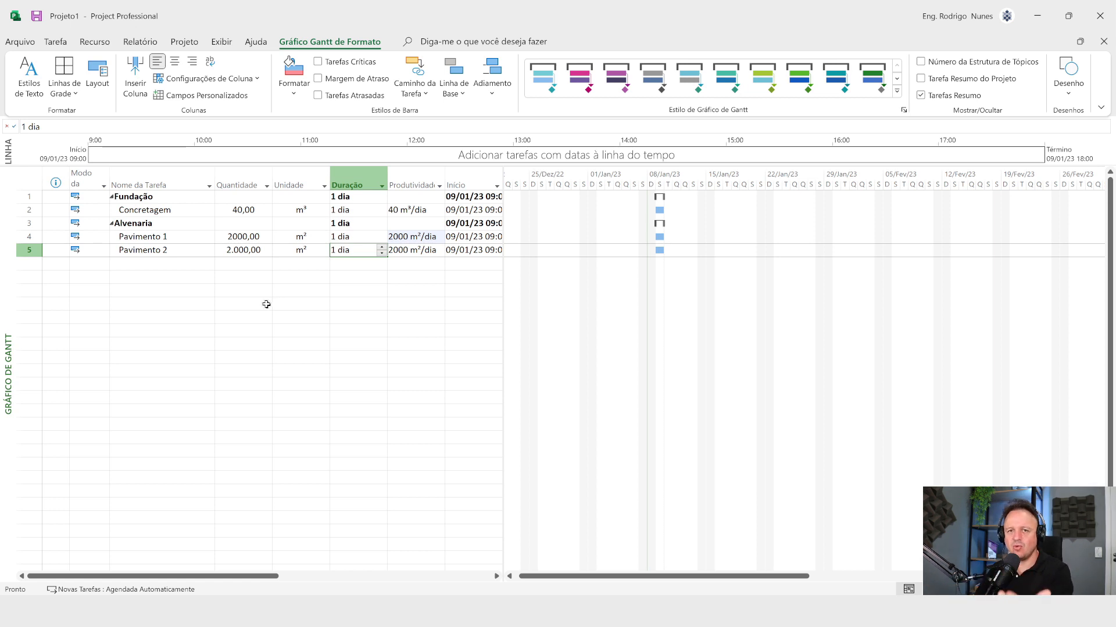
Step: Add two tasks named Pavimento 3 and Pavimento 4 below Pavimento 2 in the Alvenaria group
left_click(165, 264)
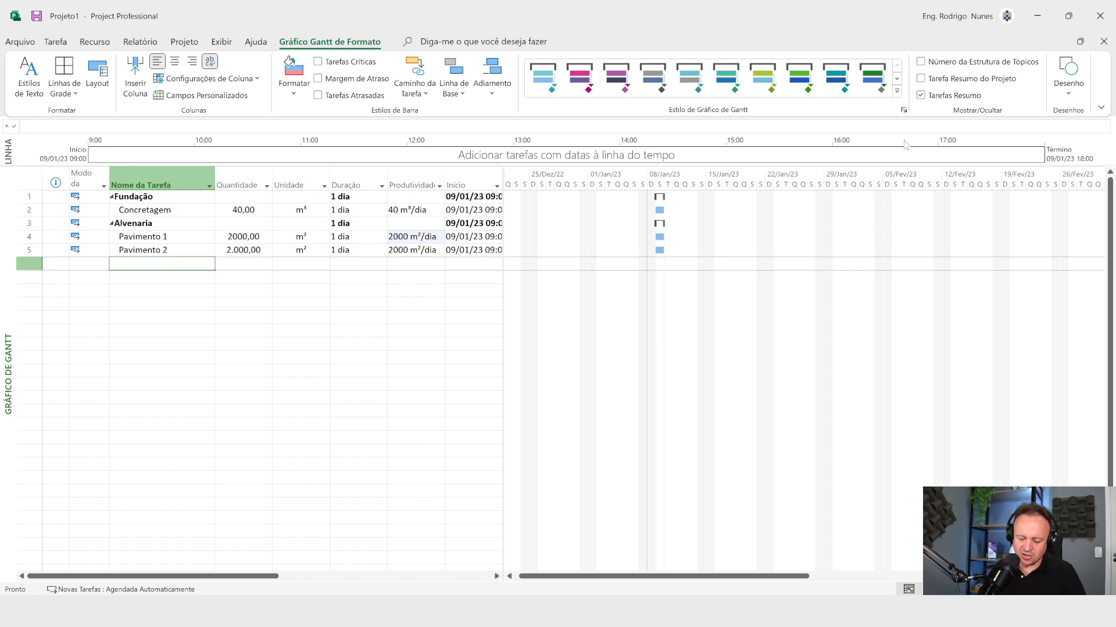
type("Pavimento 2")
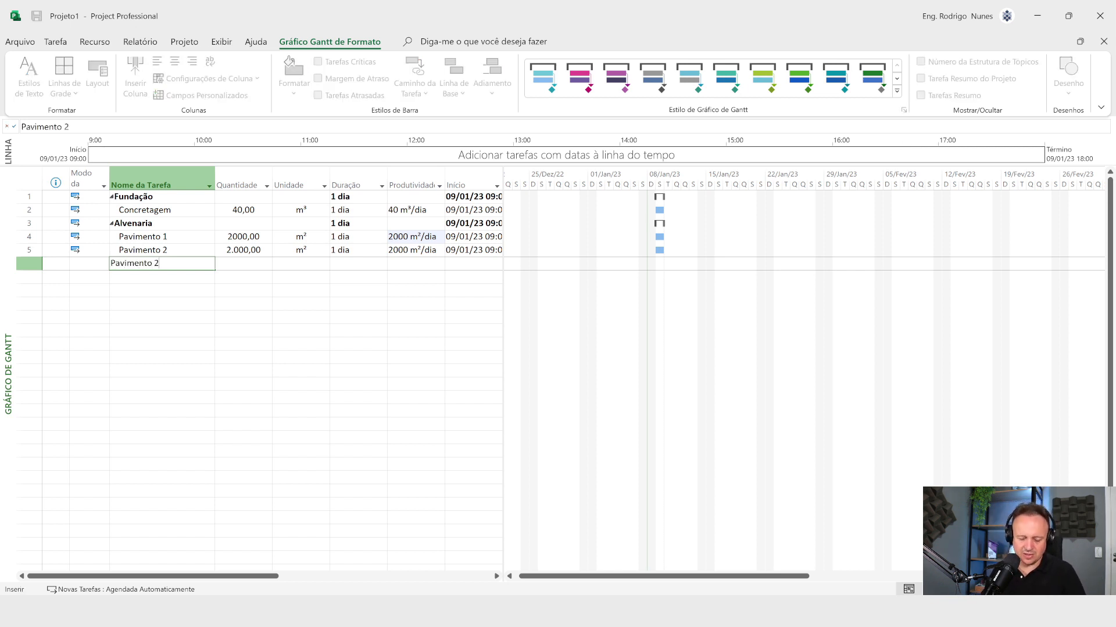
key("Return")
type("Pa")
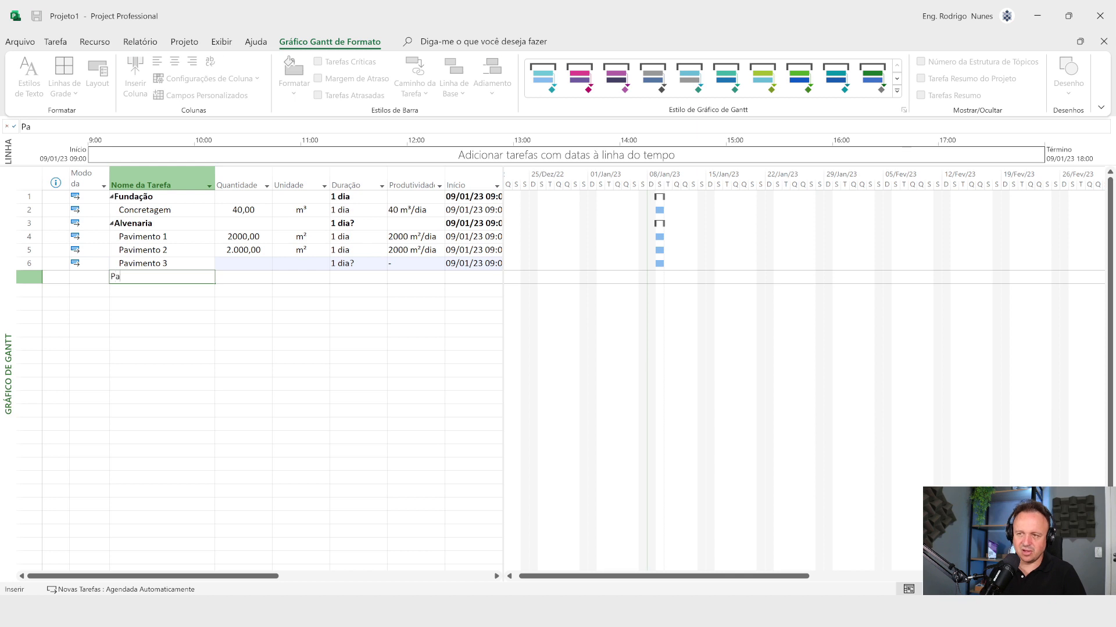
type("vimento 4")
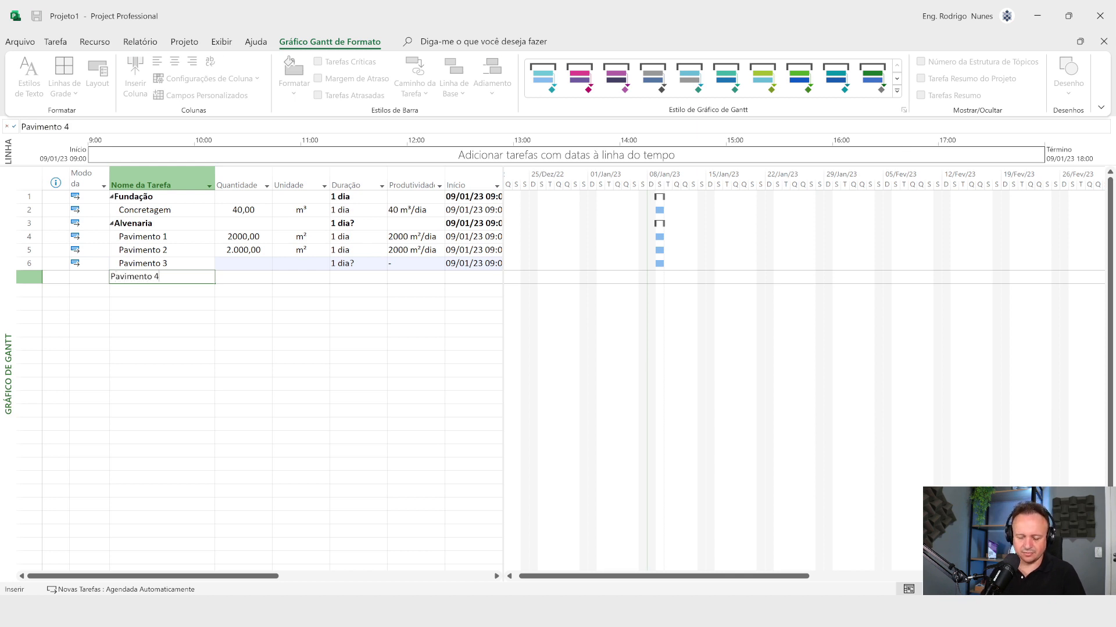
key("Return")
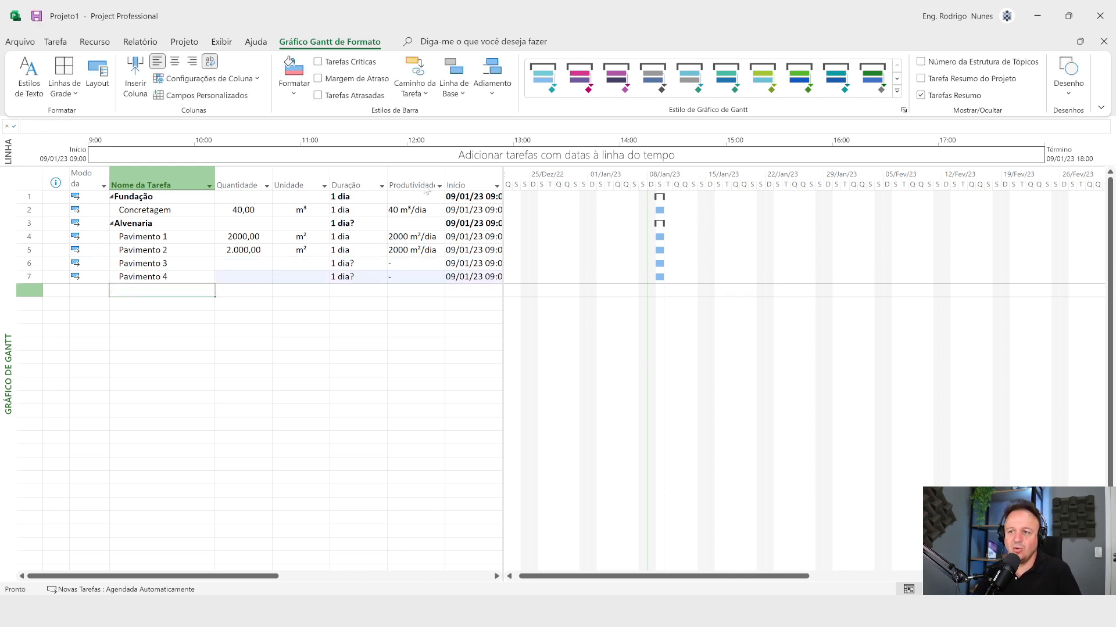
Step: Enter a Quantidade of 1000 for both Pavimento 3 and Pavimento 4
left_click(237, 263)
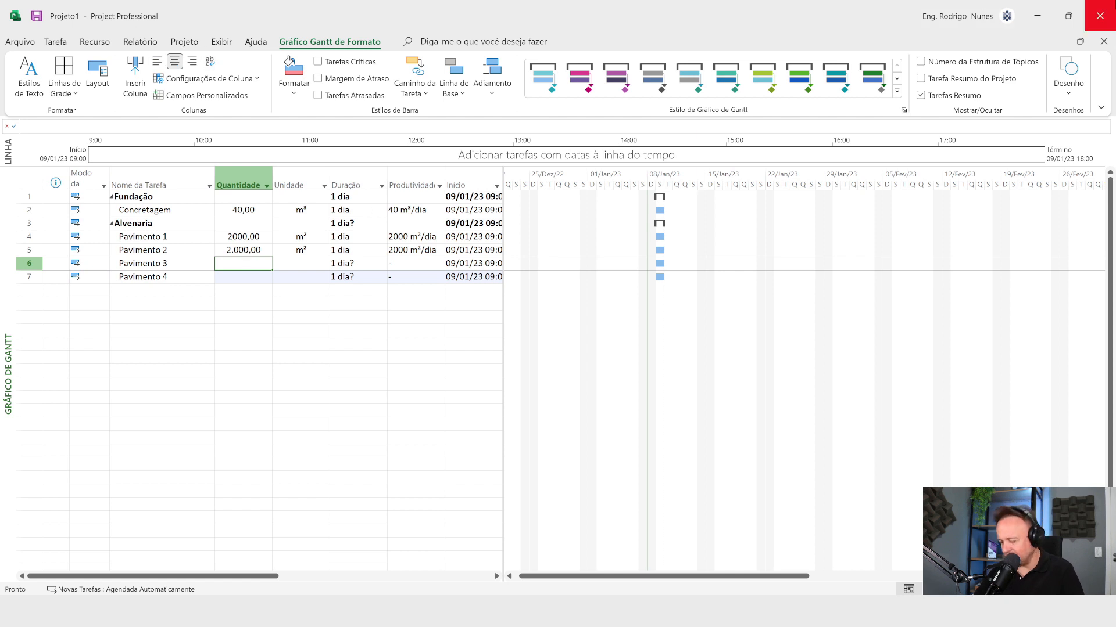
type("1000")
key("Return")
type("1")
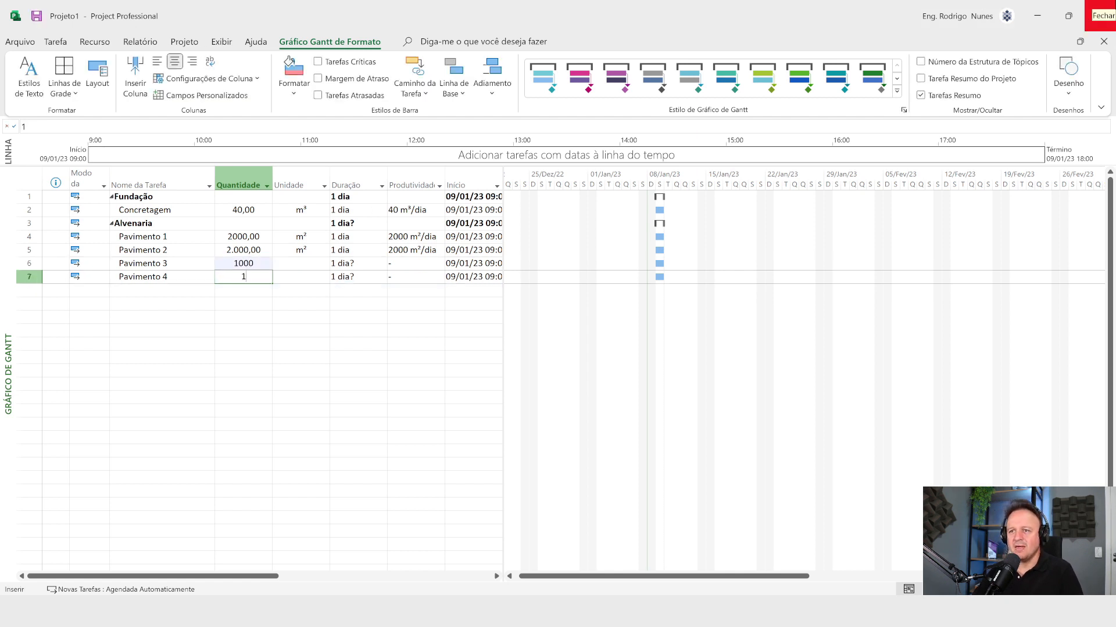
type("000")
key("Return")
Step: Enter m² as the Unidade for both Pavimento 3 and Pavimento 4
key("Up")
key("Up")
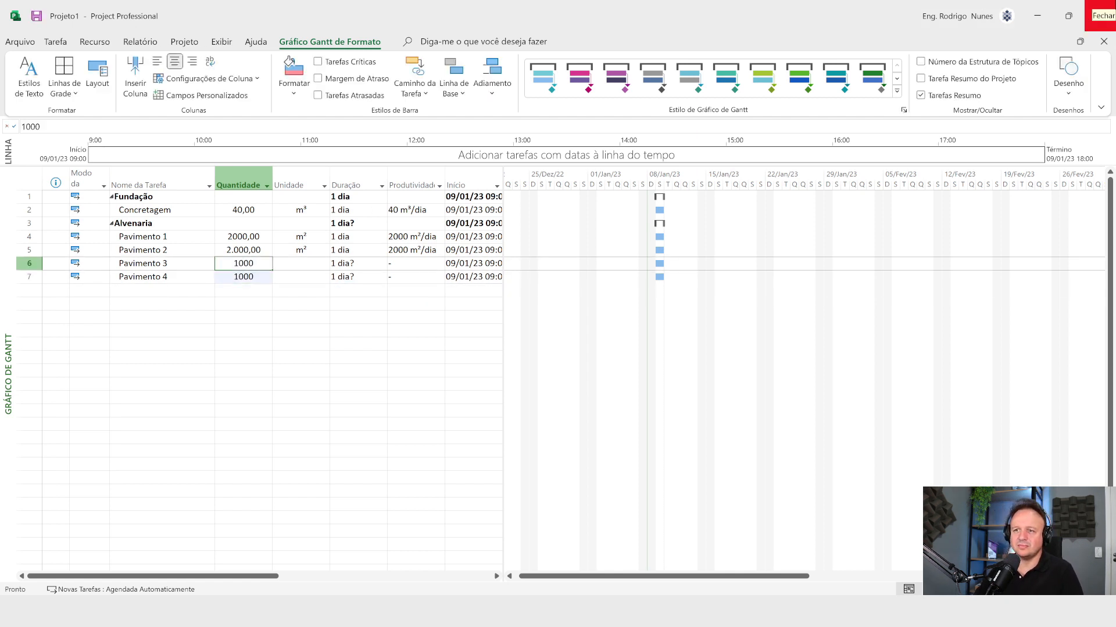
key("Right")
type("m")
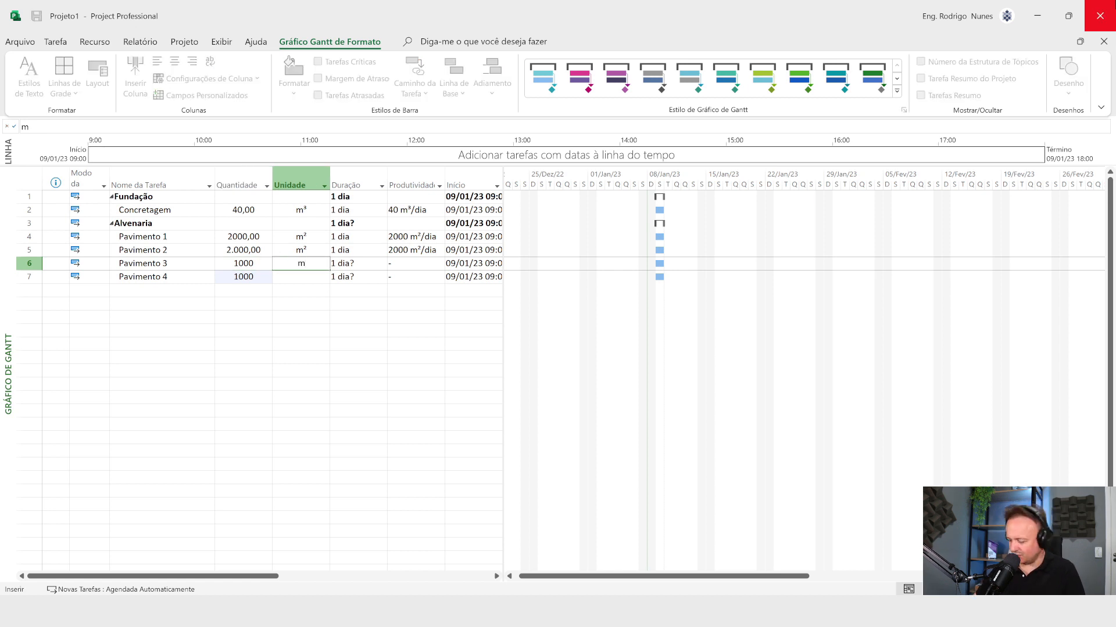
type("²")
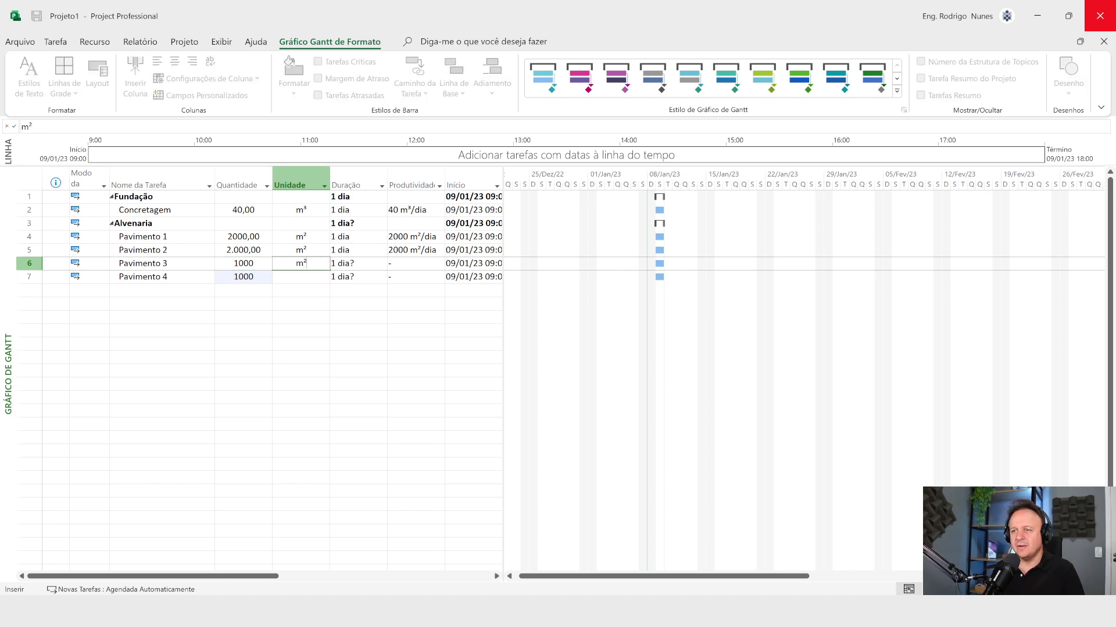
key("Return")
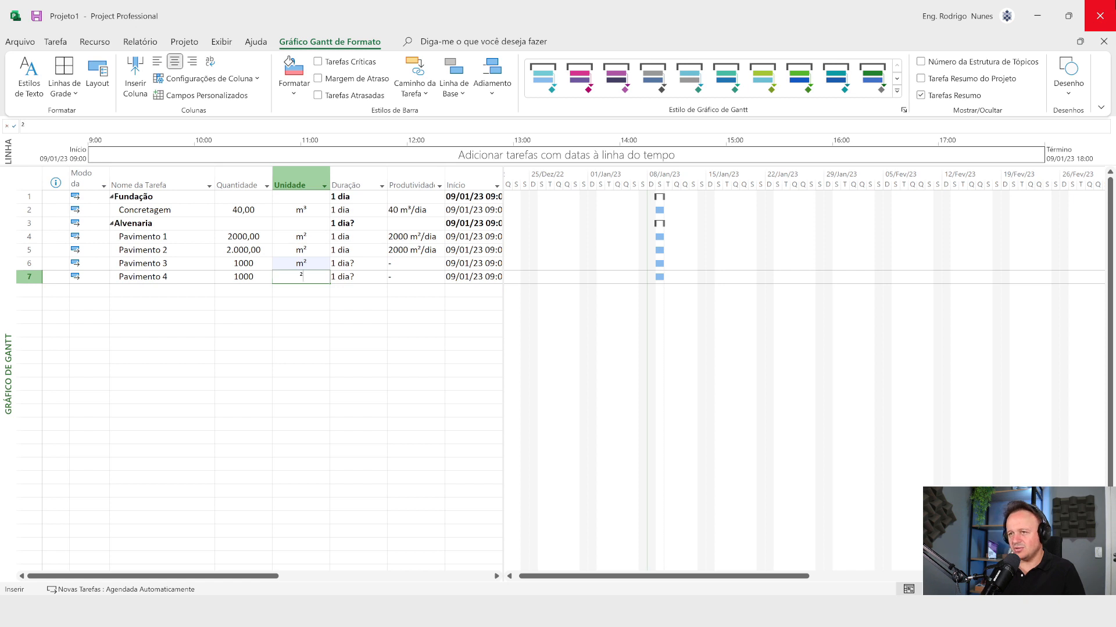
key("Return")
key("Up")
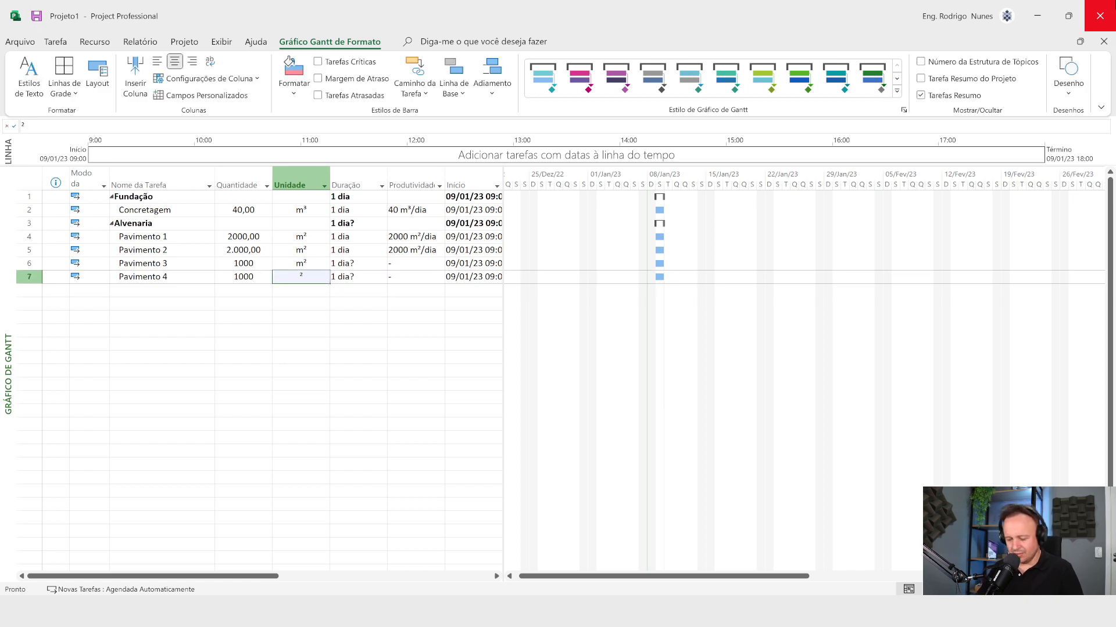
type("m²")
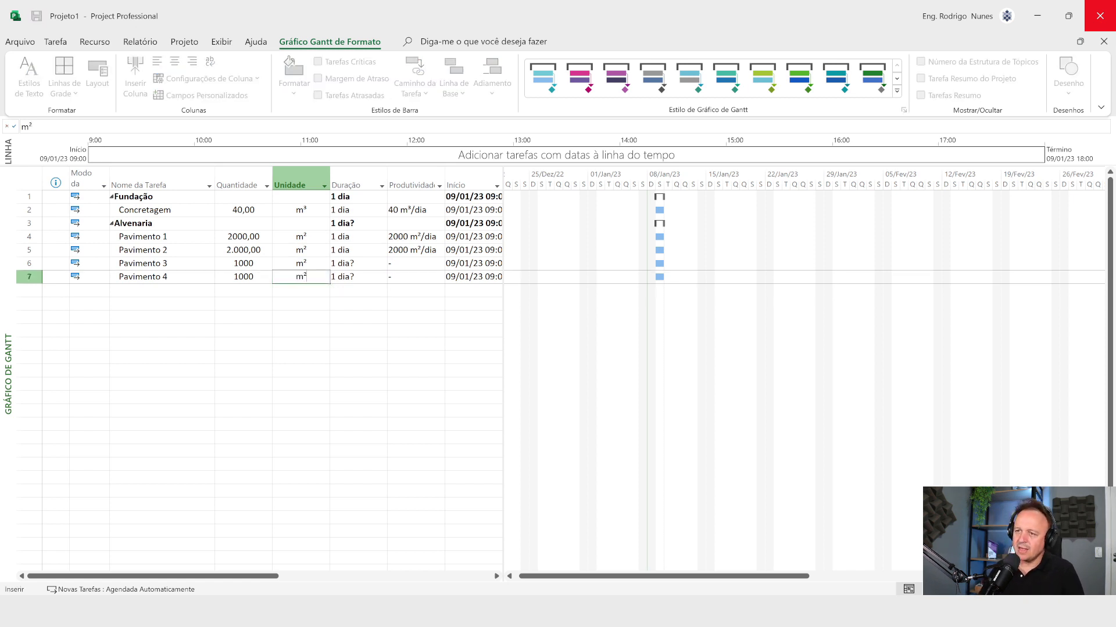
key("Return")
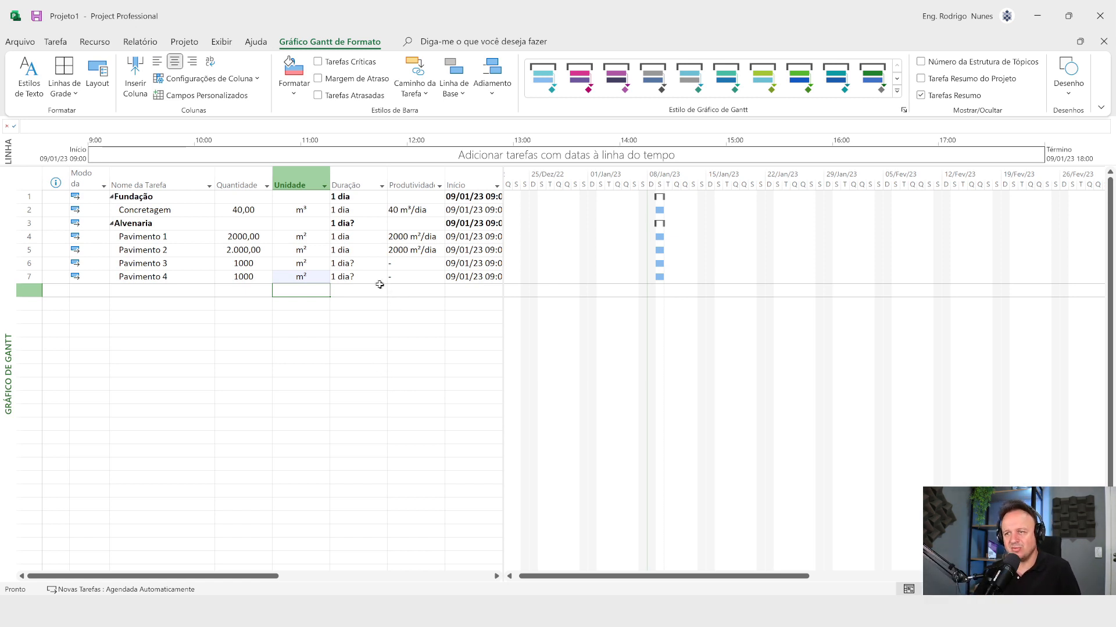
Step: Set the duration of Pavimento 3 to 5 days
left_click(352, 263)
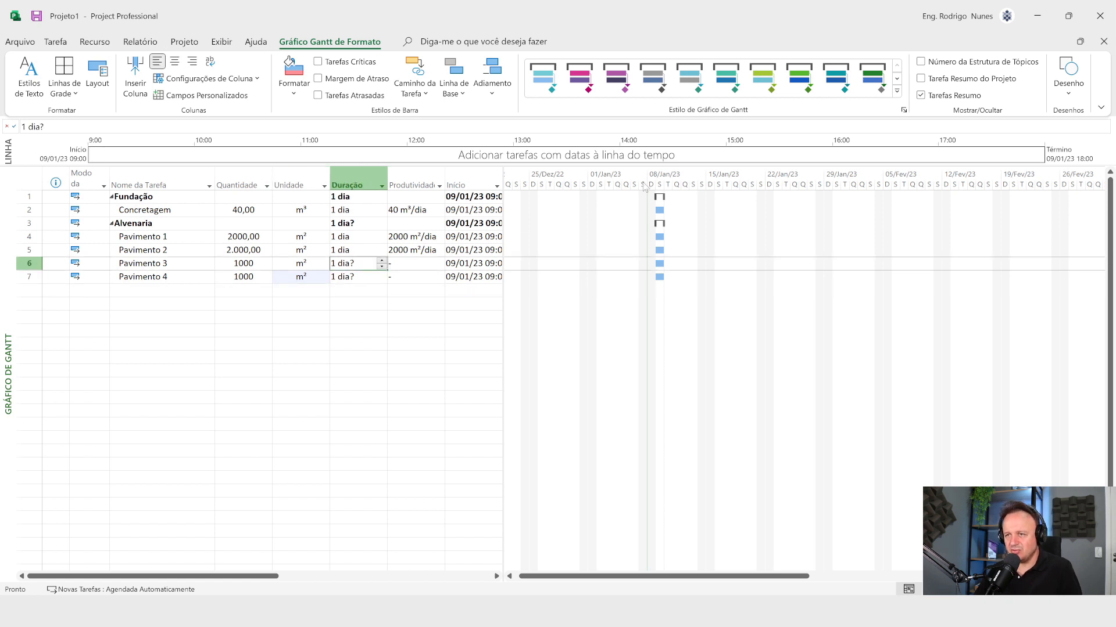
type("5")
key("Return")
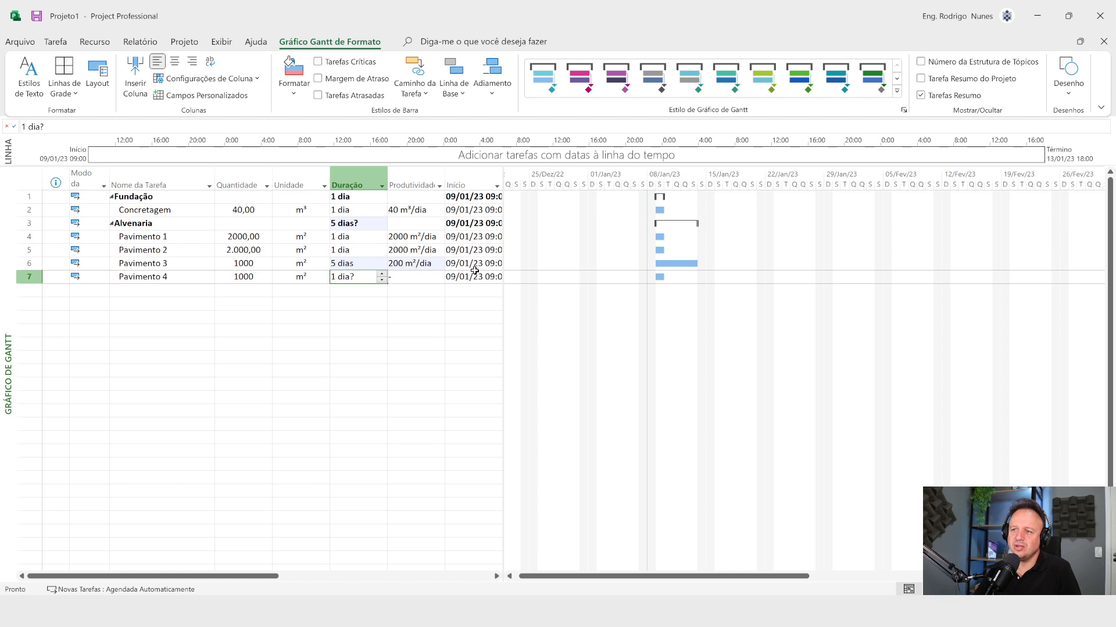
Step: Center the contents of the whole Produtividade column and deselect it
left_click(412, 181)
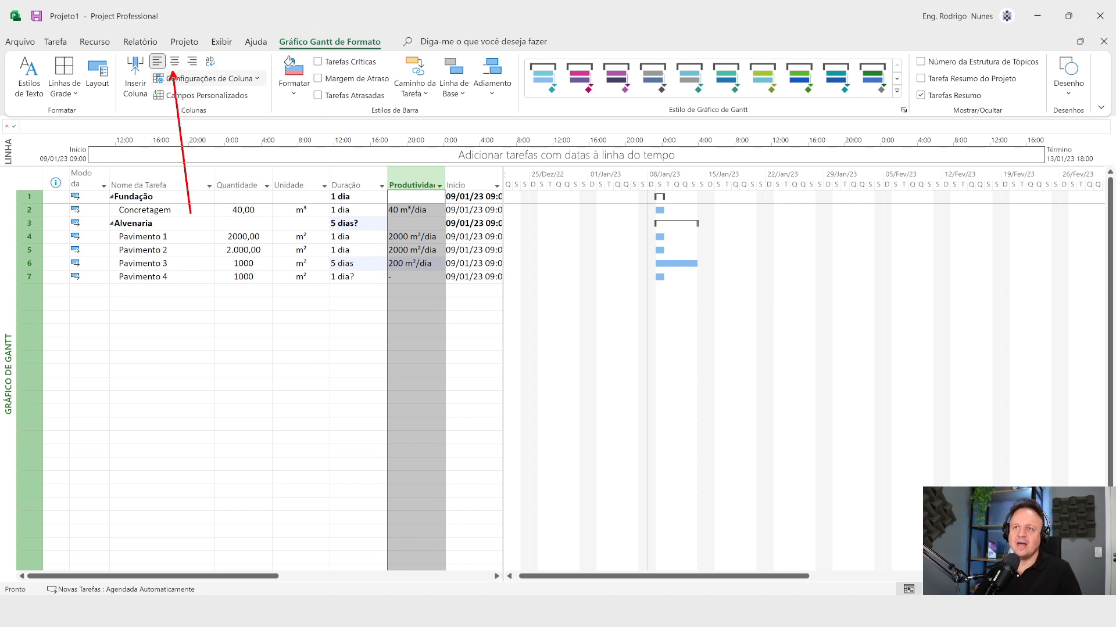
left_click(175, 61)
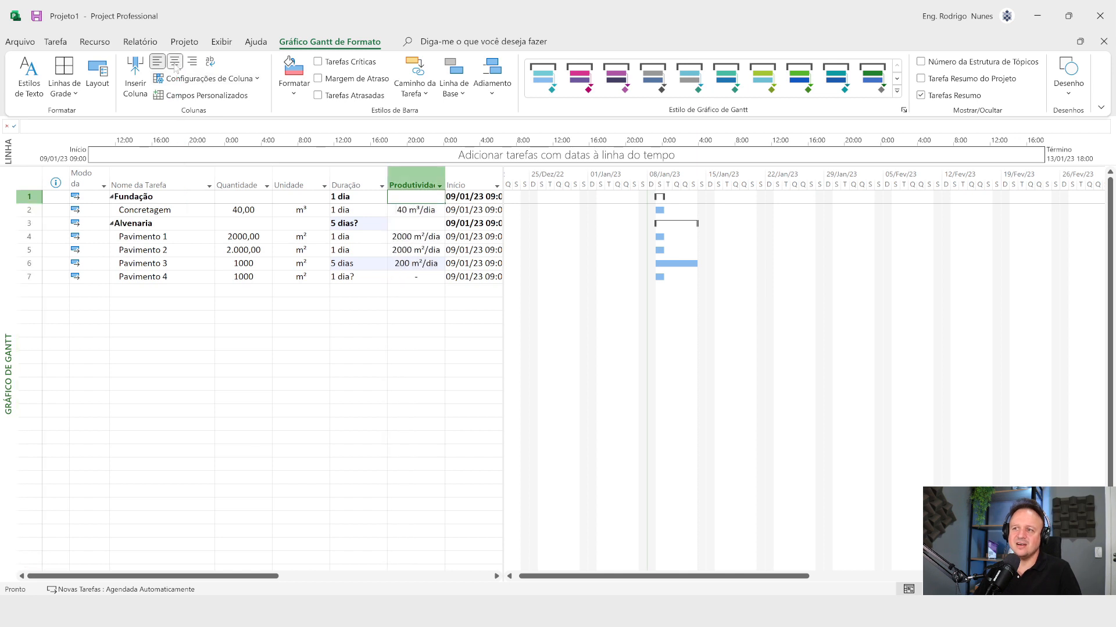
left_click(416, 303)
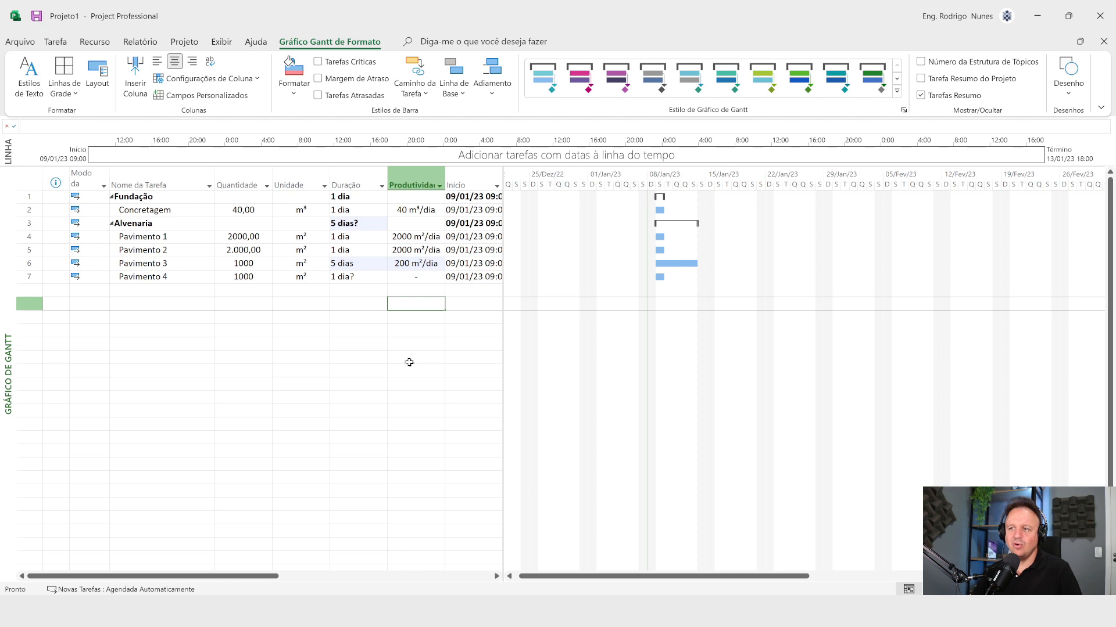
left_click(378, 344)
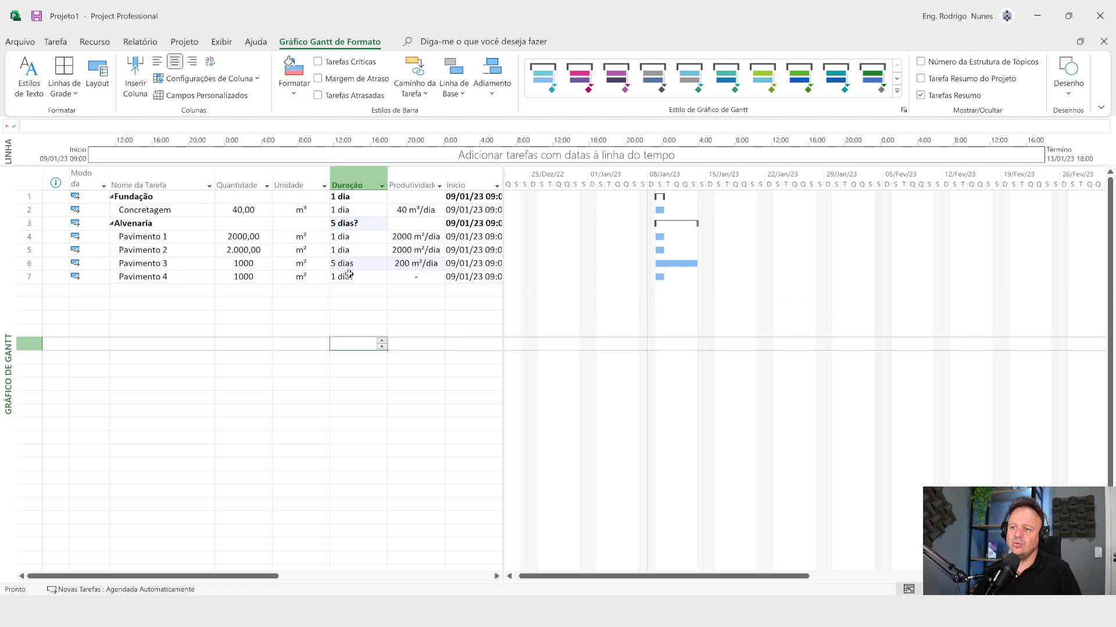
Step: Set the duration of Pavimento 1 to 5 days and check its recalculated daily productivity
left_click(348, 237)
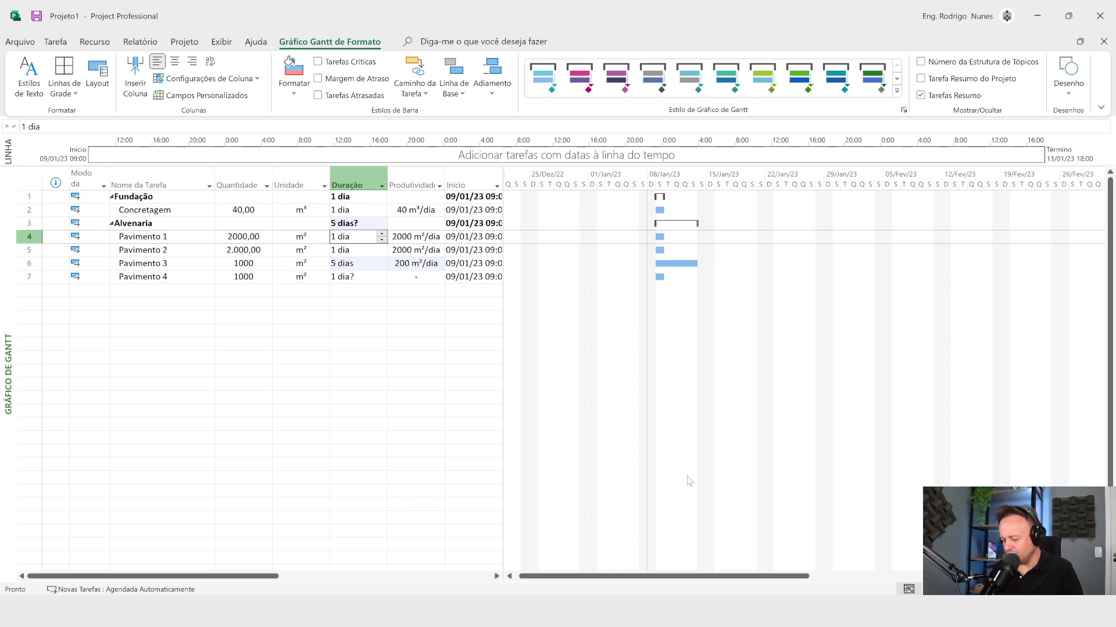
type("5")
key("Return")
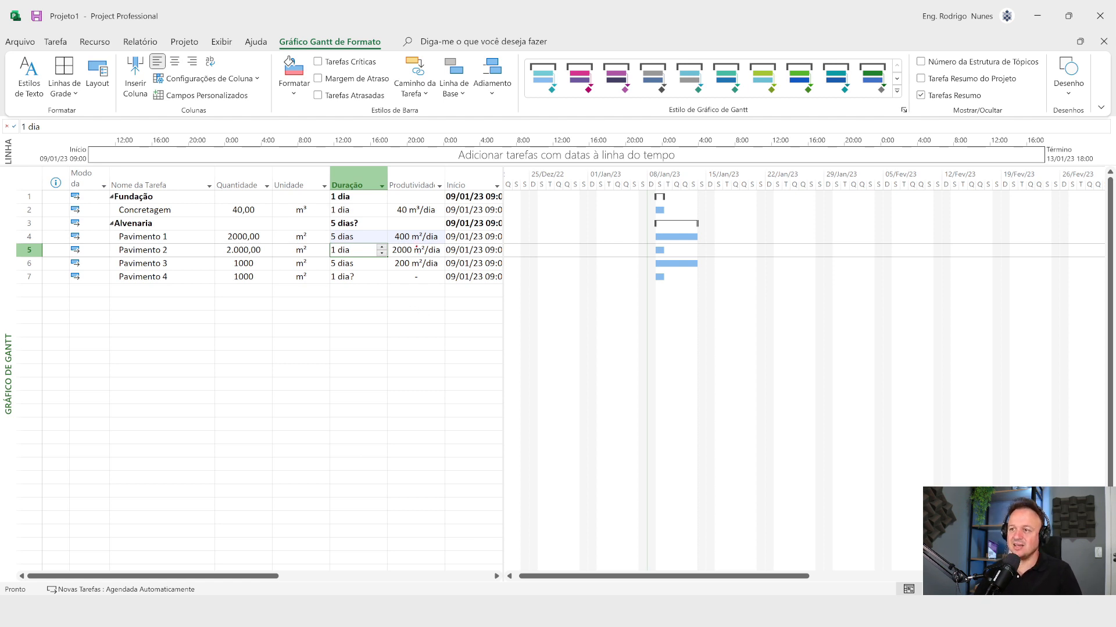
left_click_drag(416, 246, 430, 407)
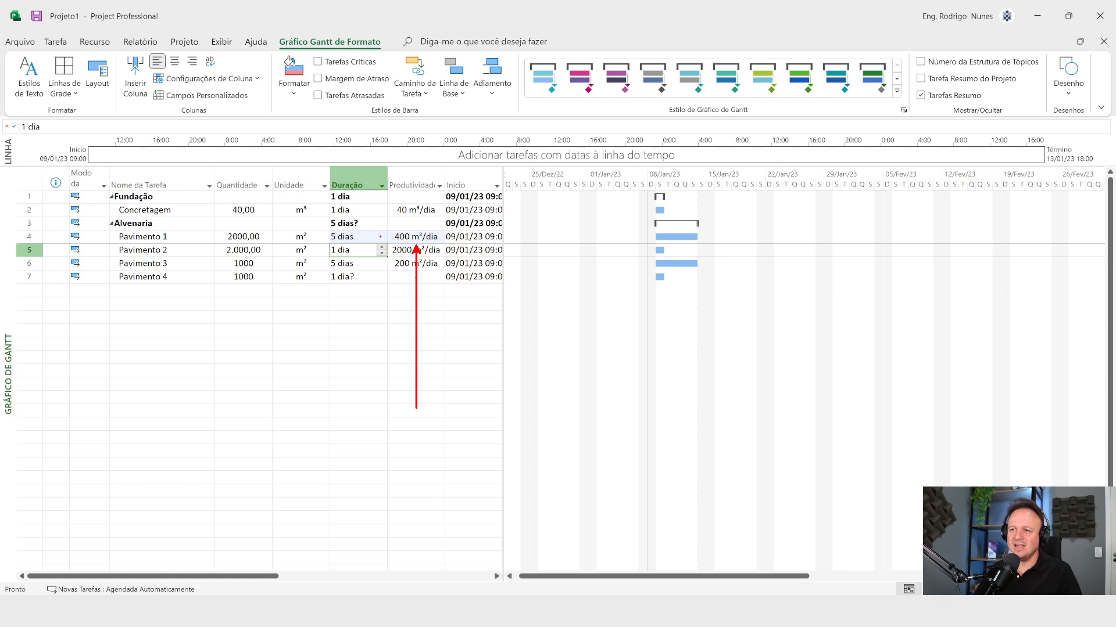
mouse_move(381, 238)
left_mouse_down()
mouse_move(330, 223)
mouse_move(328, 177)
left_mouse_up()
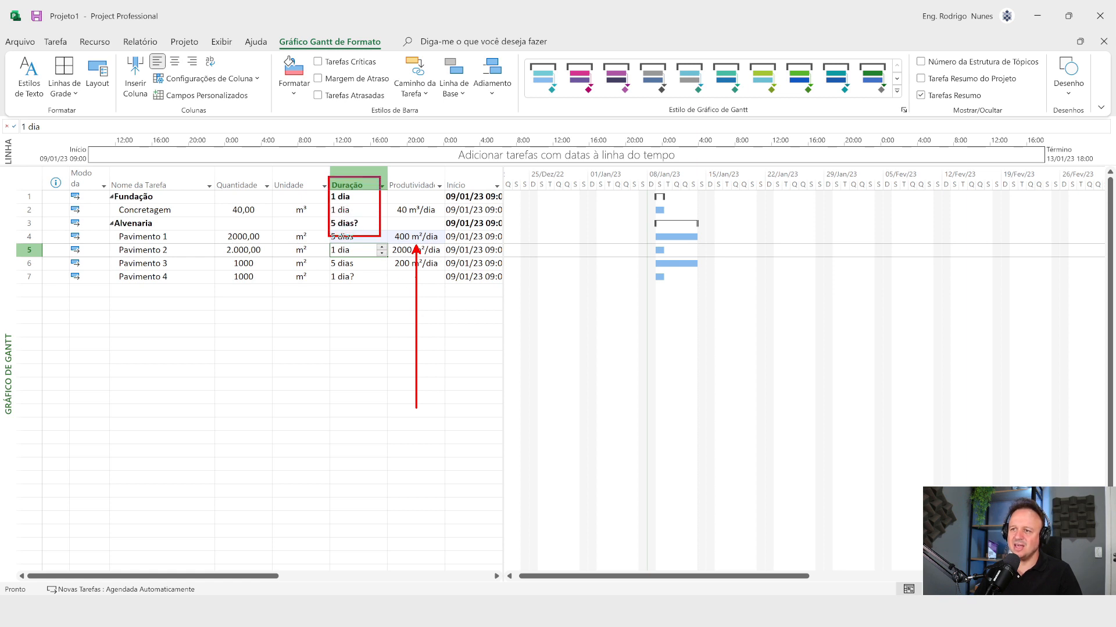
Step: Insert the Número1 column immediately before the Quantidade column
key("Escape")
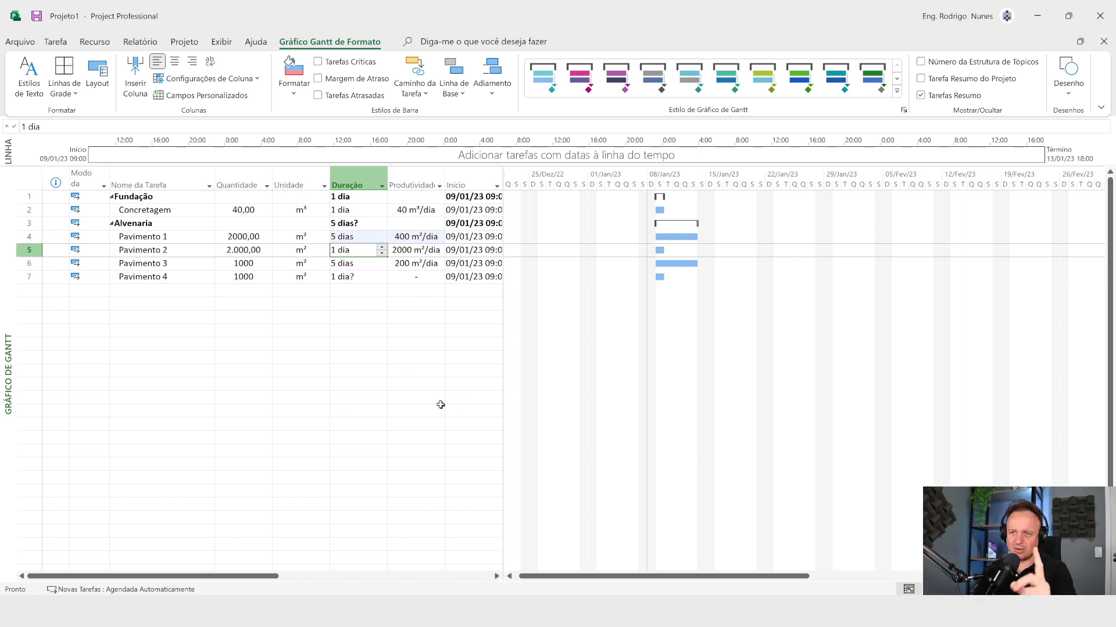
left_click(235, 181)
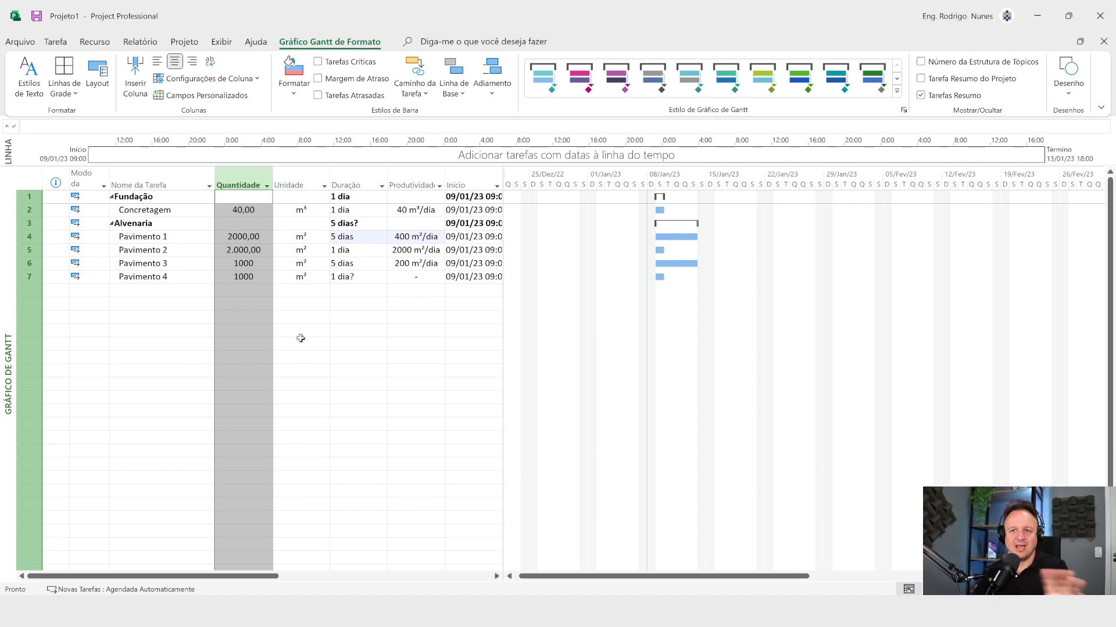
right_click(247, 185)
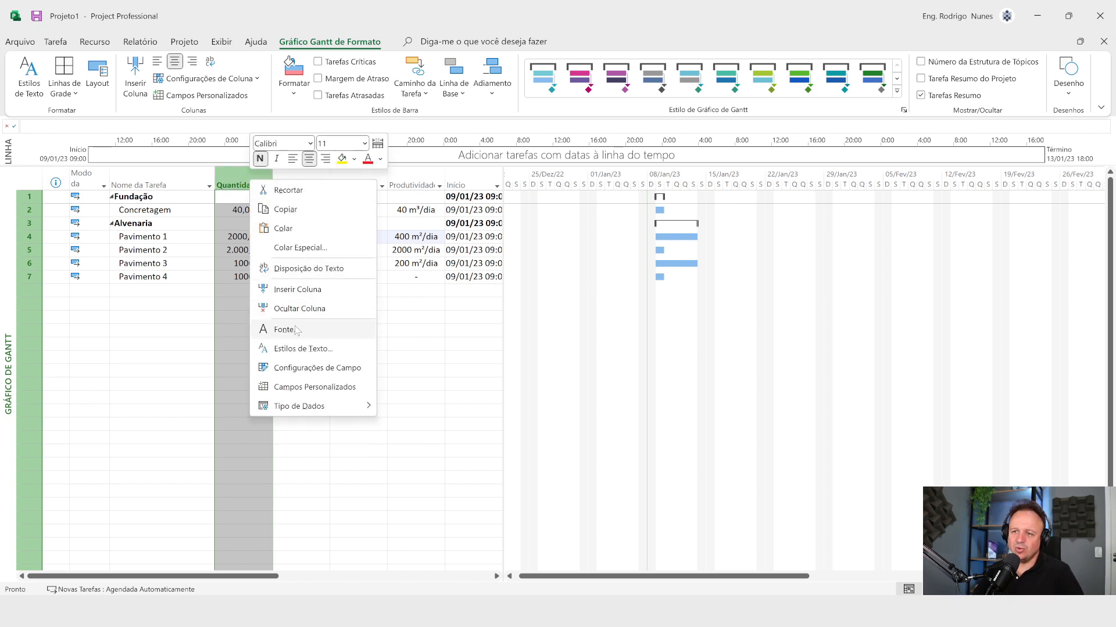
left_click(297, 289)
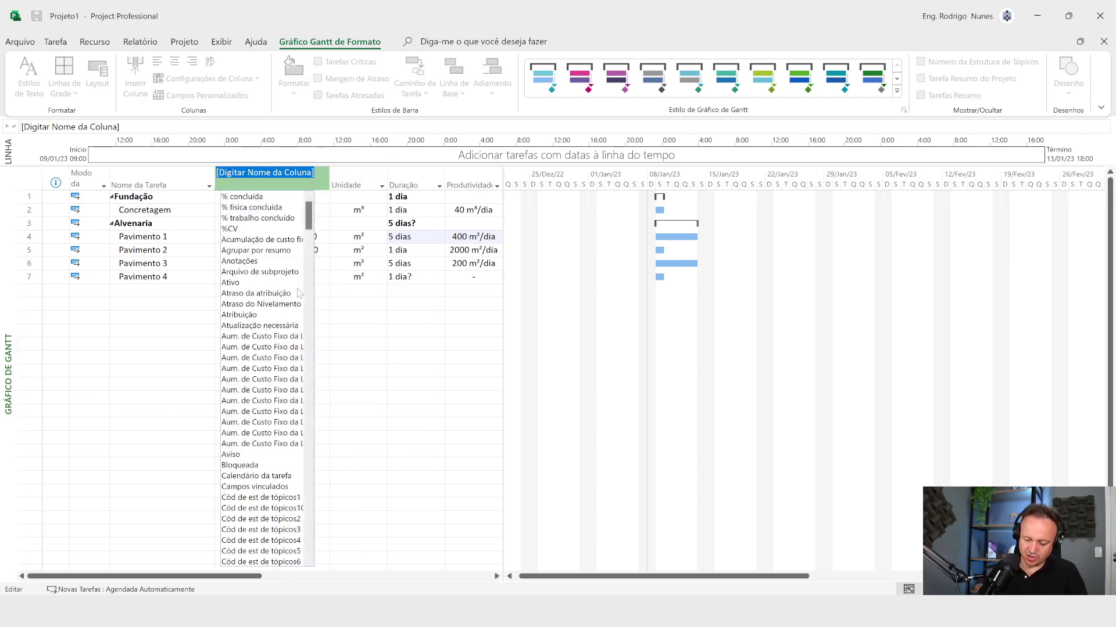
type("número da estrutura de tópicos")
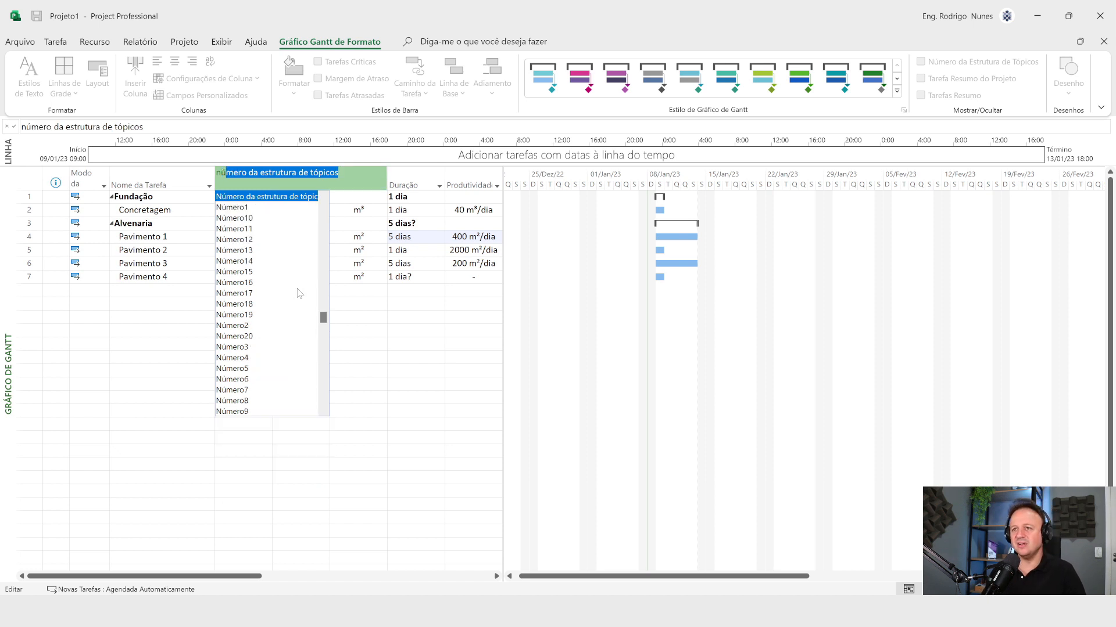
left_click(238, 208)
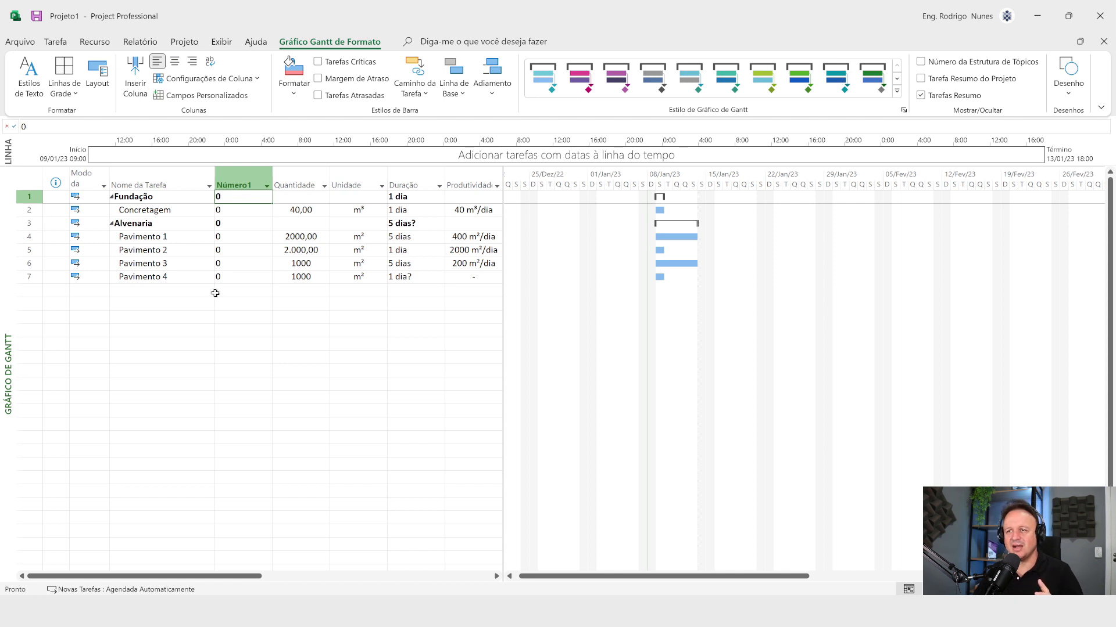
Step: Center the contents of the whole Número1 column and deselect it
left_click(243, 185)
left_click(174, 61)
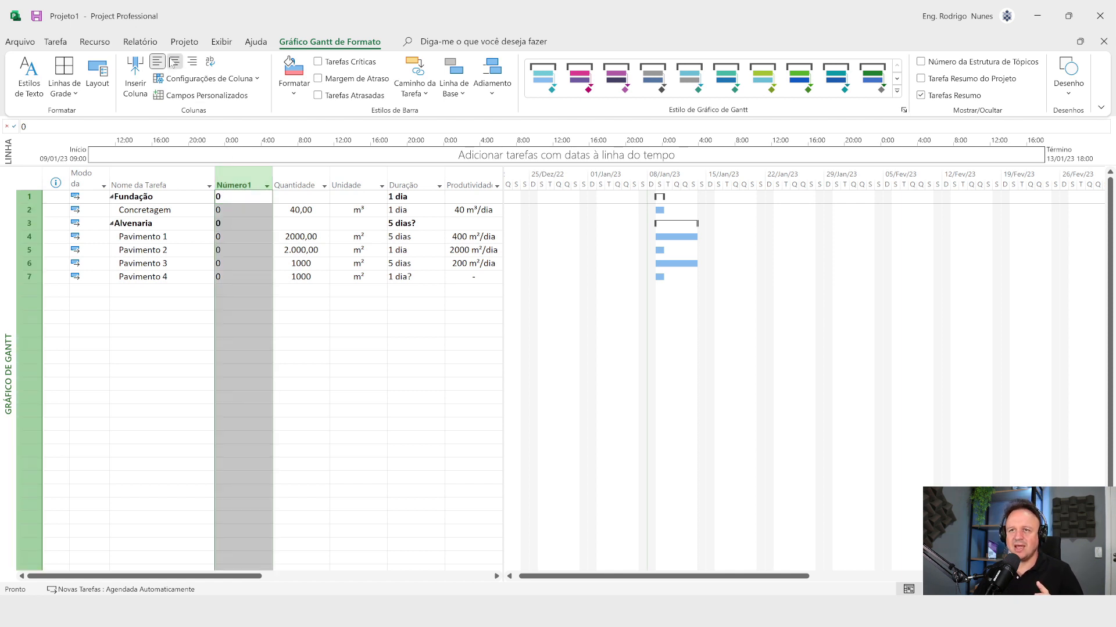
left_click(279, 339)
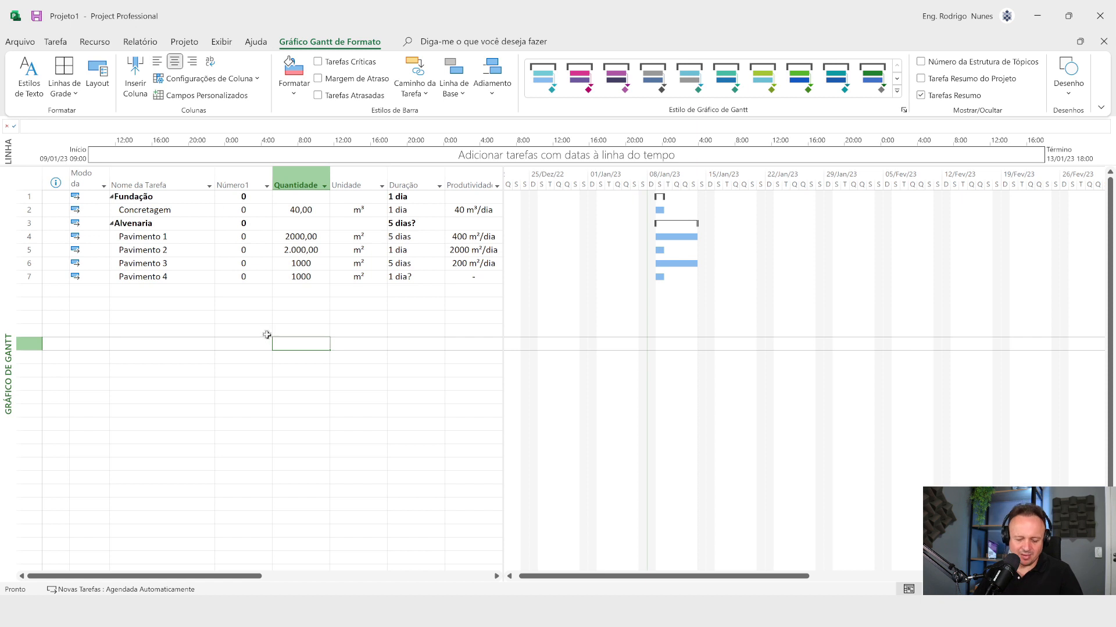
left_click_drag(252, 223, 335, 198)
mouse_move(104, 214)
left_mouse_down()
mouse_move(278, 229)
mouse_move(345, 349)
left_mouse_up()
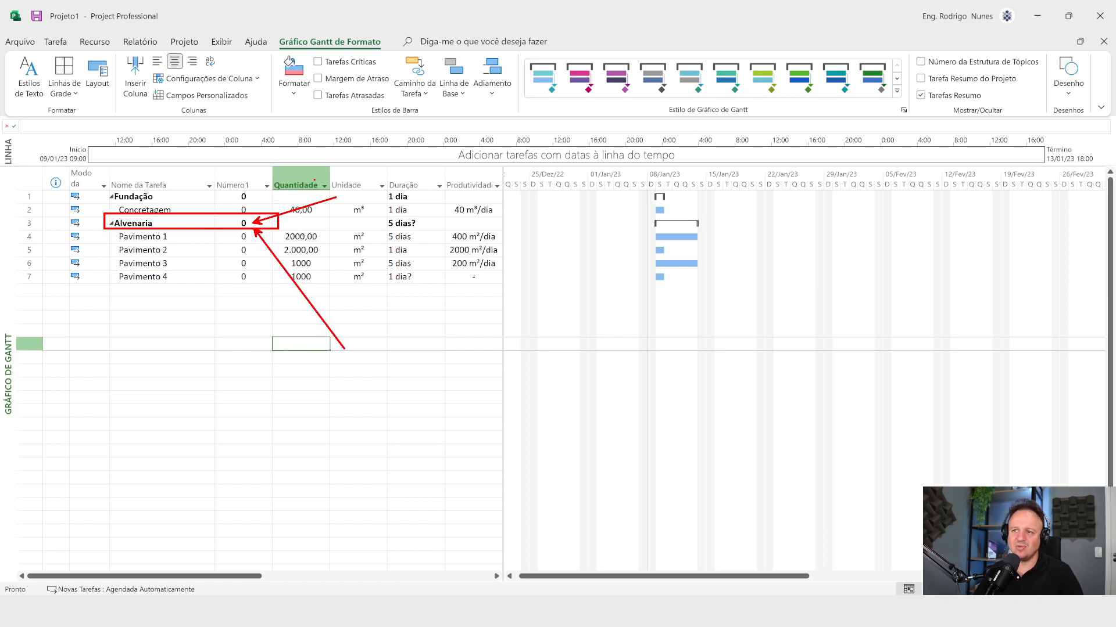
left_click_drag(315, 179, 379, 123)
left_click_drag(315, 222, 414, 184)
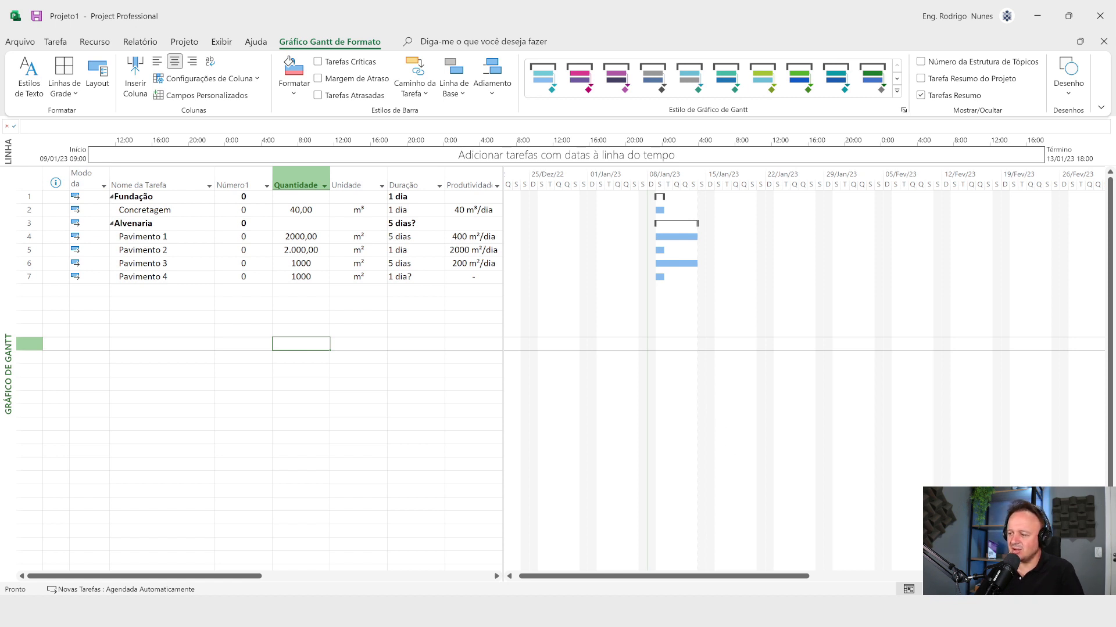
key("alt+Tab")
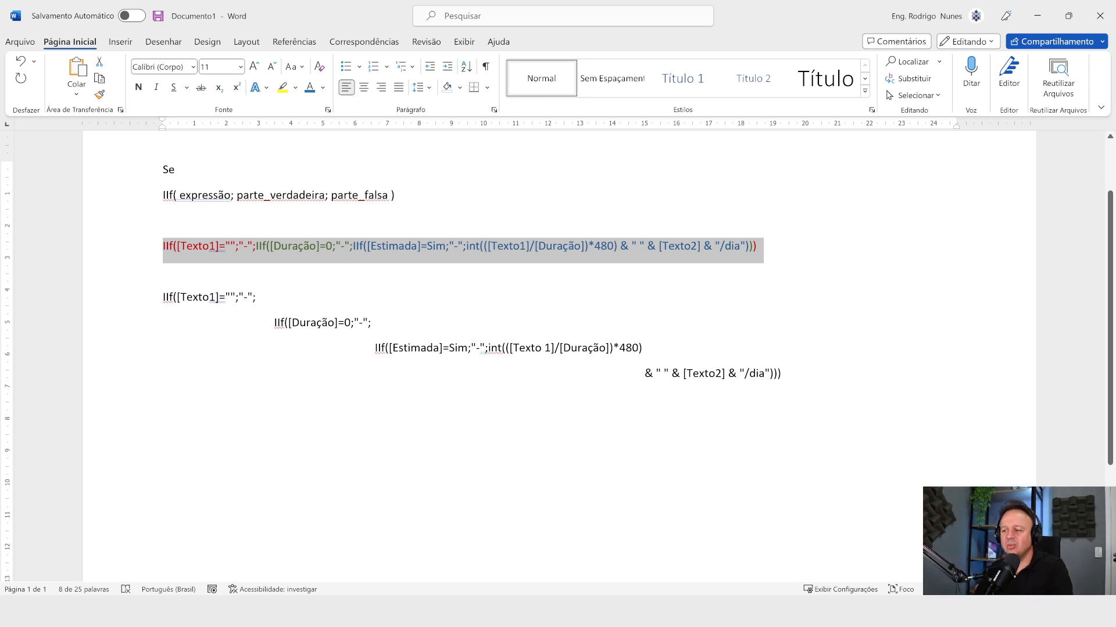
key("alt+Tab")
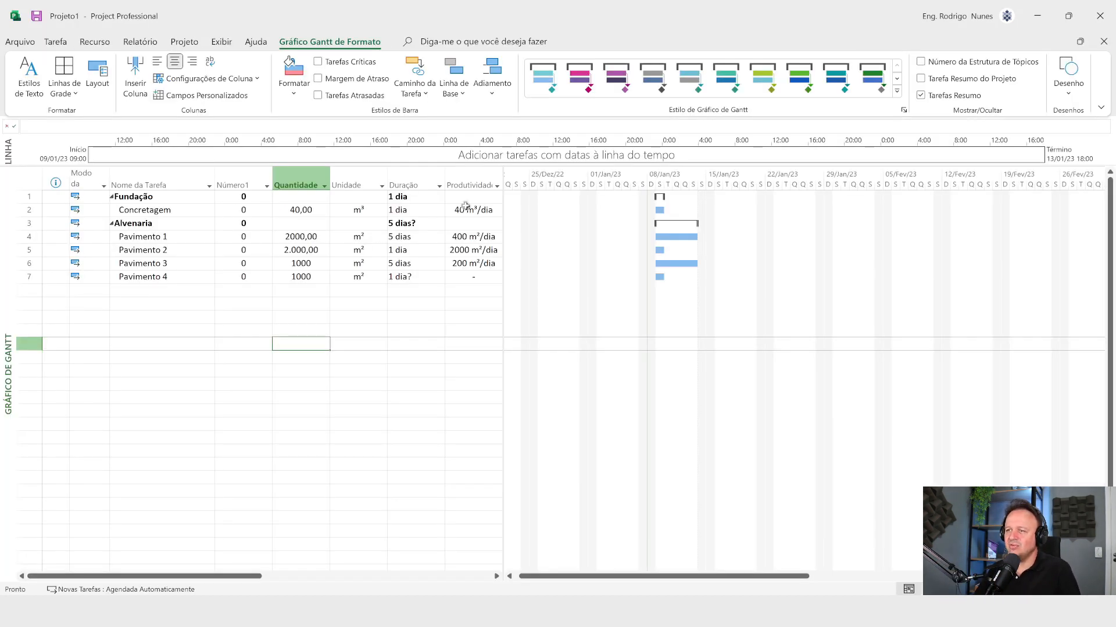
right_click(472, 184)
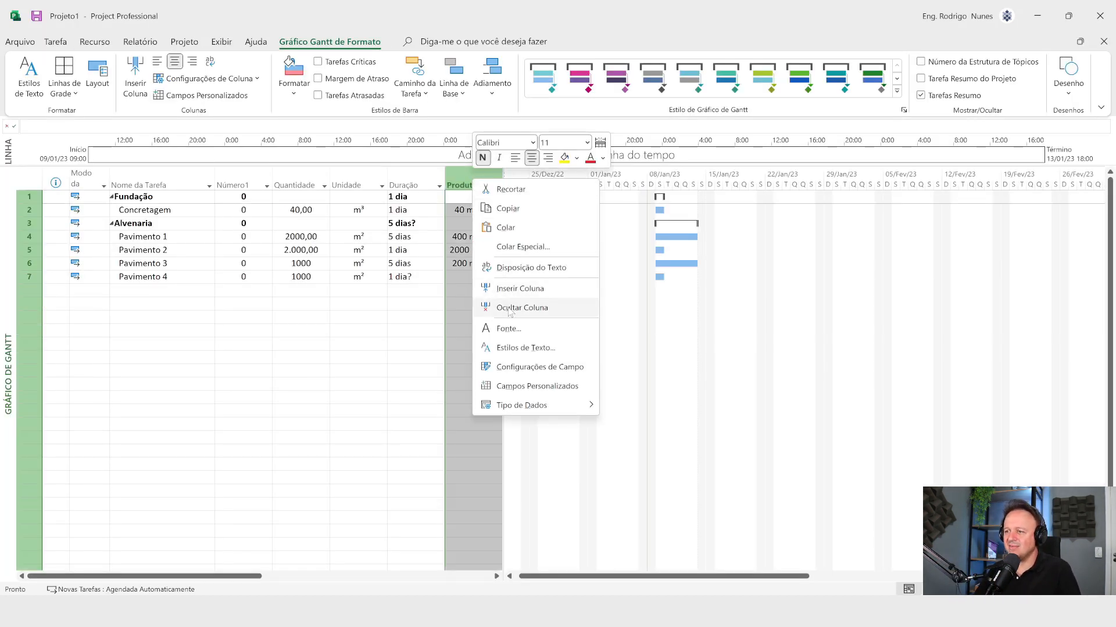
left_click(538, 367)
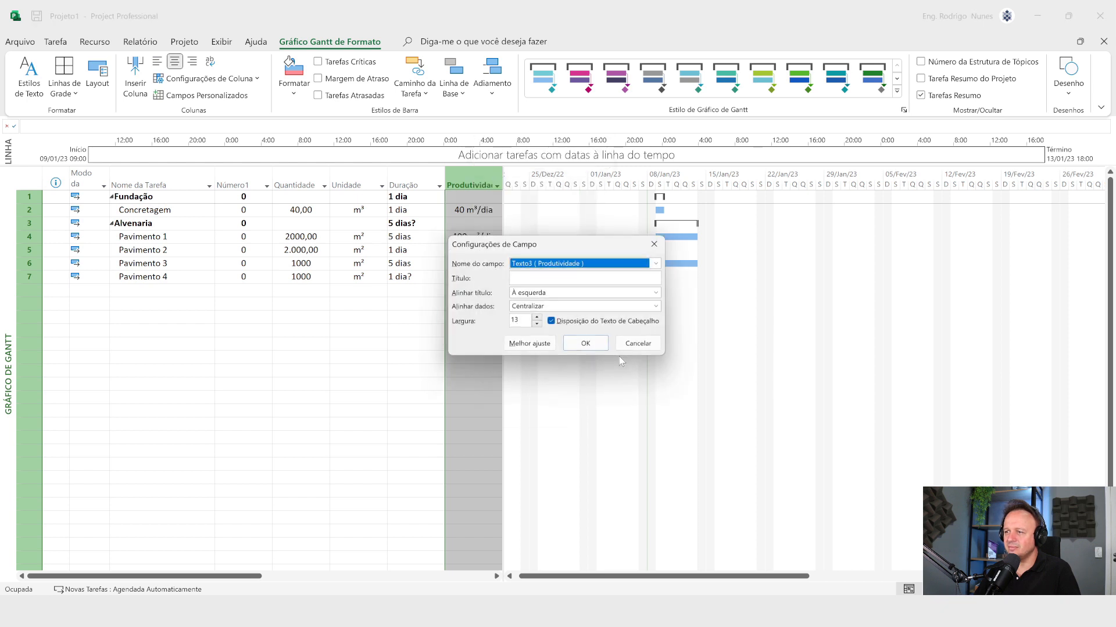
left_click(637, 344)
Step: Open the custom field definition of the Produtividade column
right_click(465, 186)
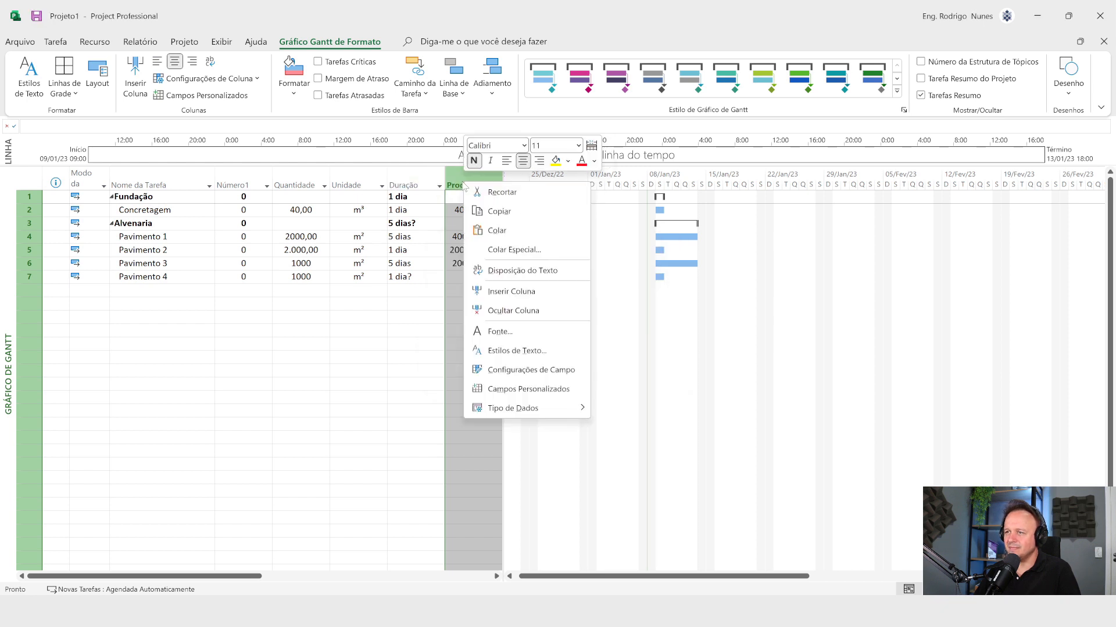
left_click(528, 389)
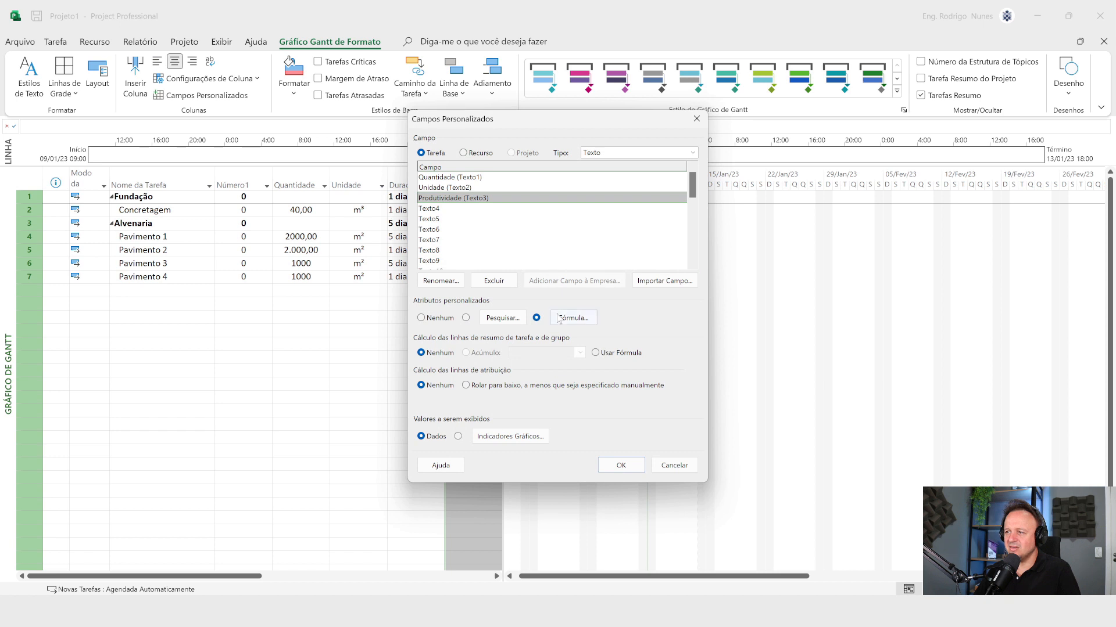
left_click(559, 319)
key("ctrl+a")
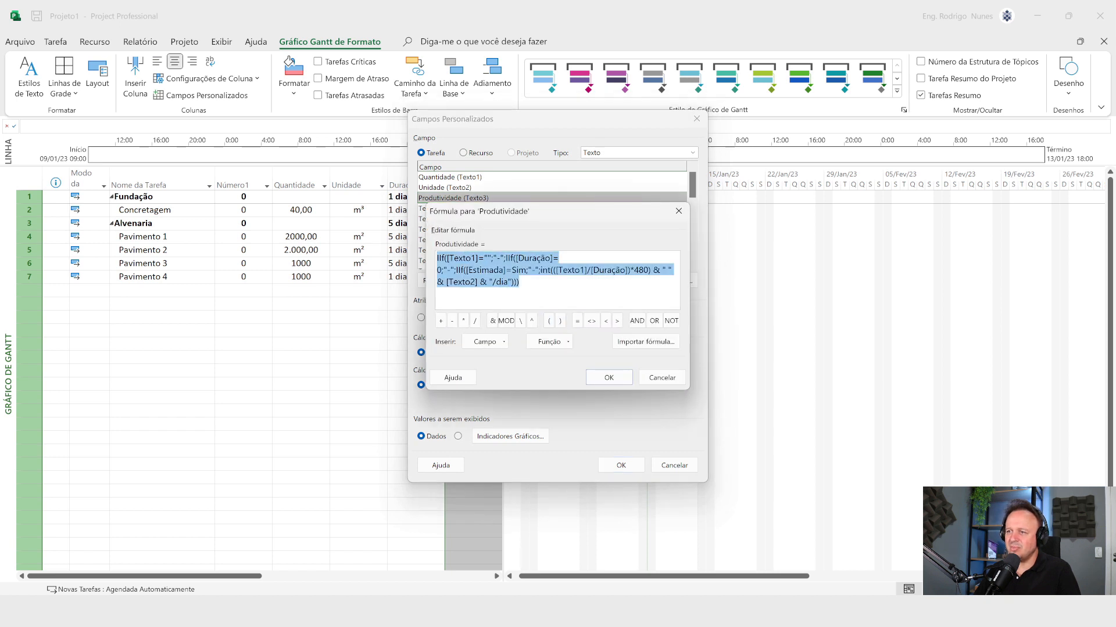
key("Delete")
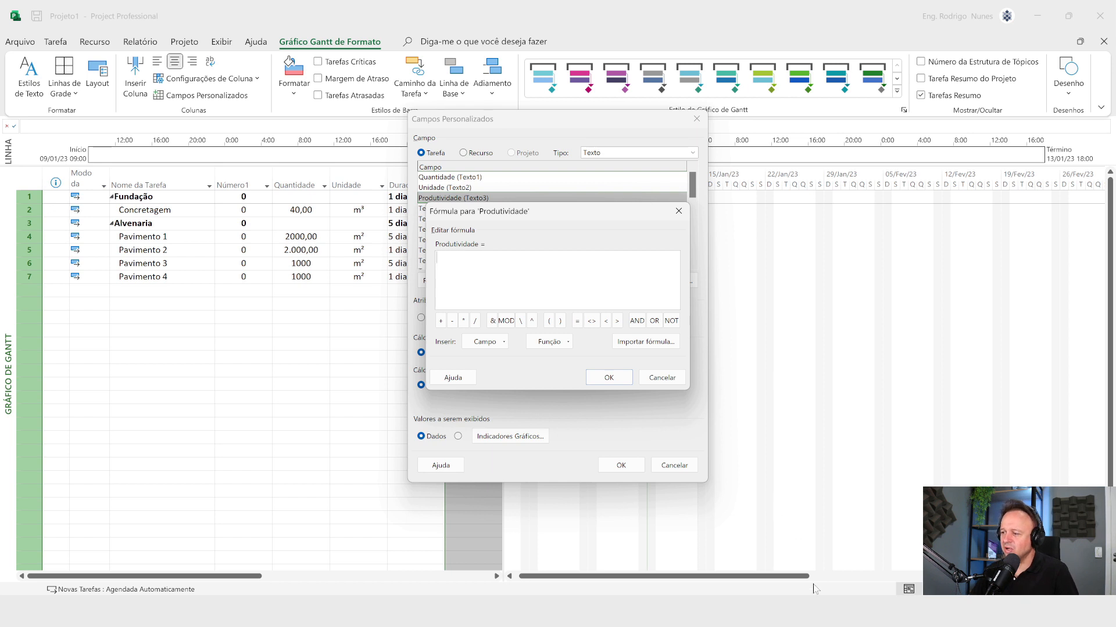
key("alt+Tab")
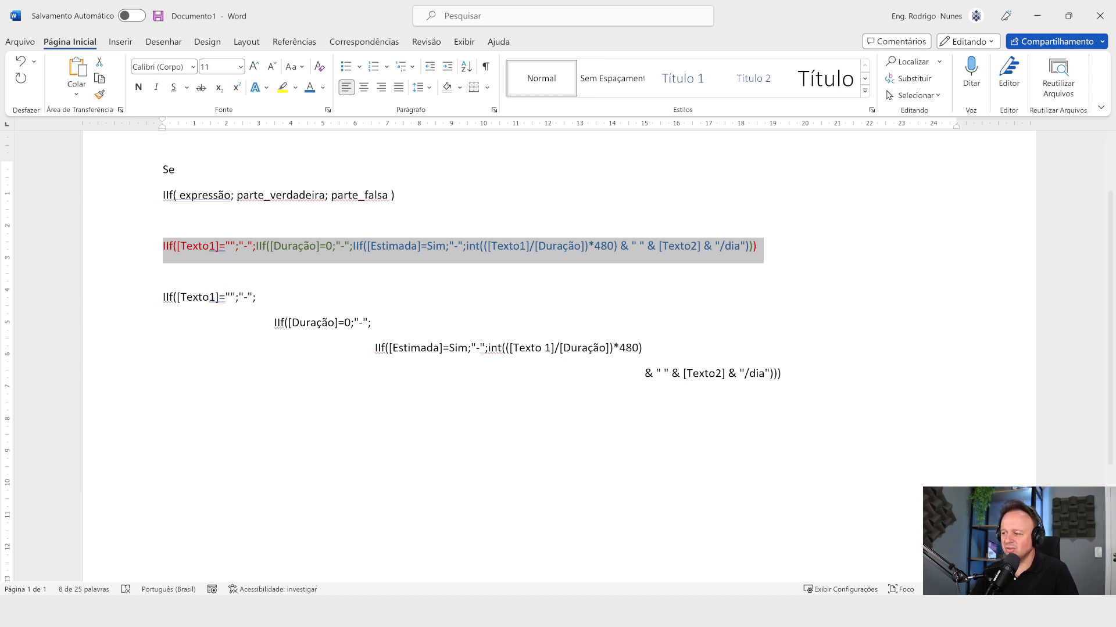
key("alt+Tab")
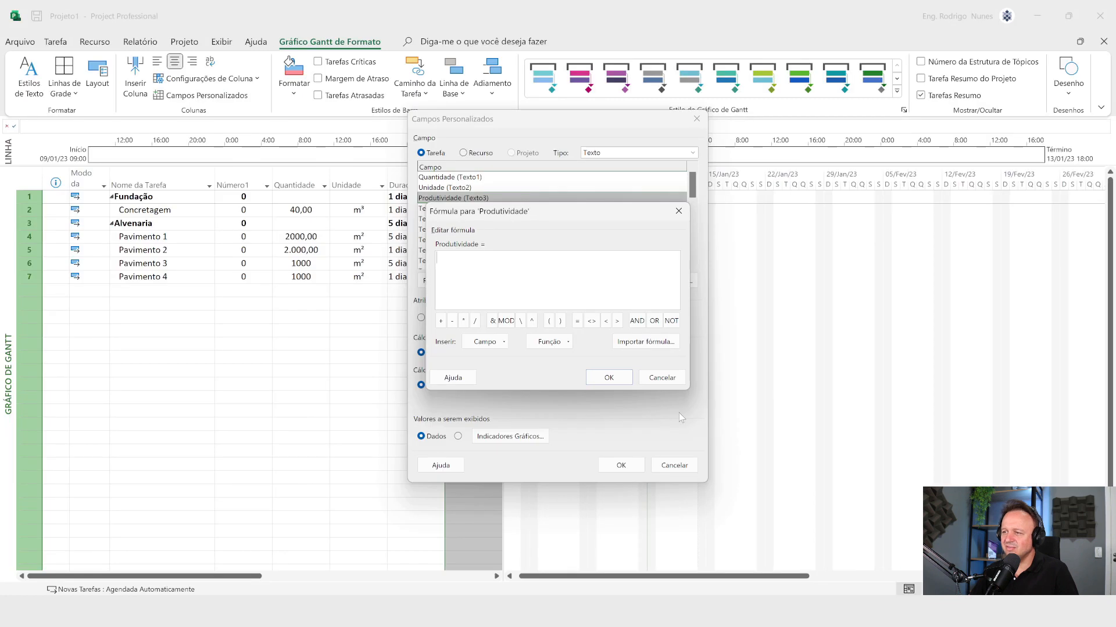
left_click(557, 342)
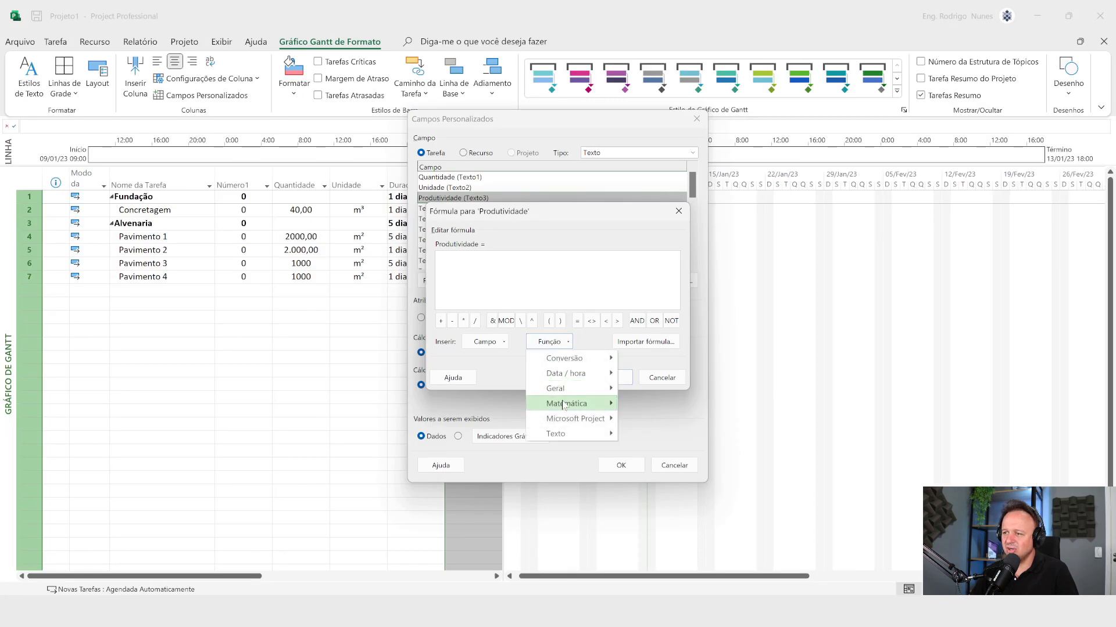
mouse_move(563, 406)
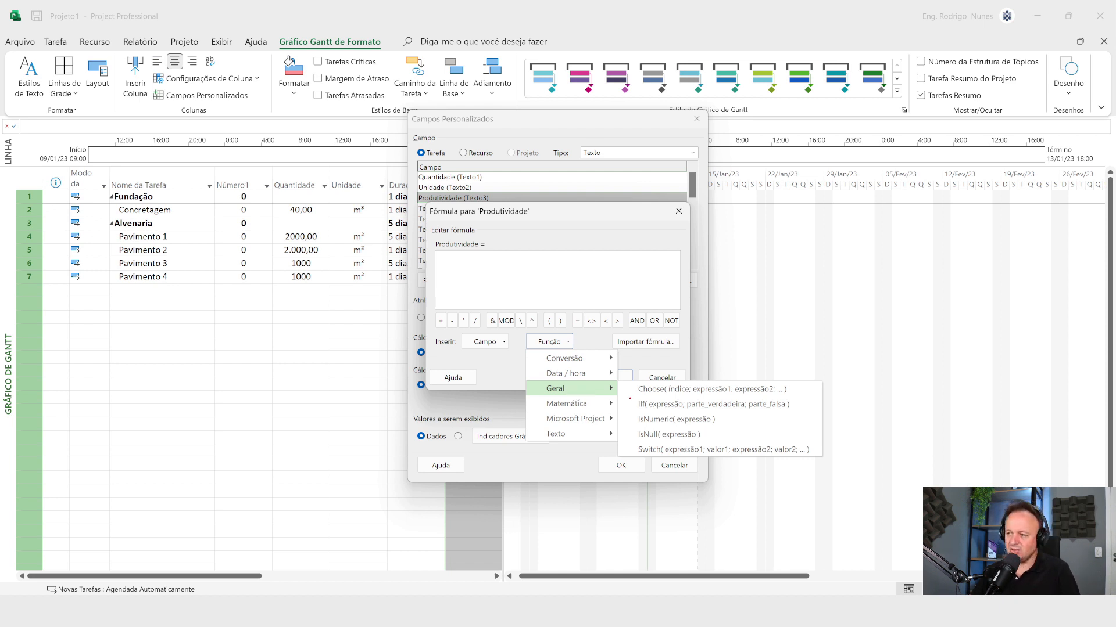
left_click_drag(651, 404, 794, 325)
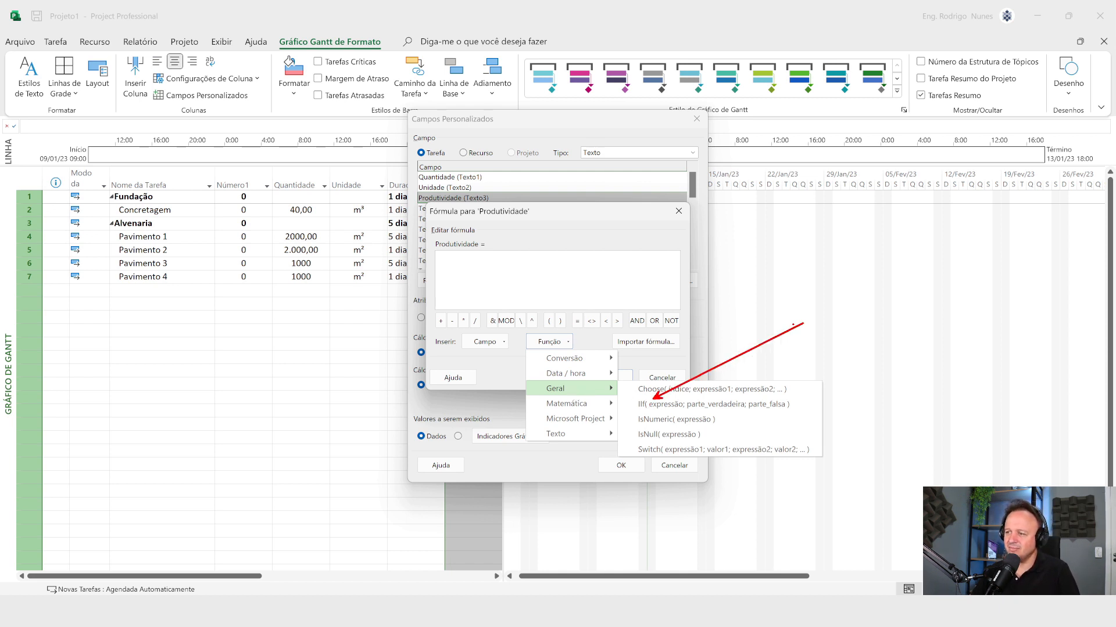
key("Escape")
key("Escape")
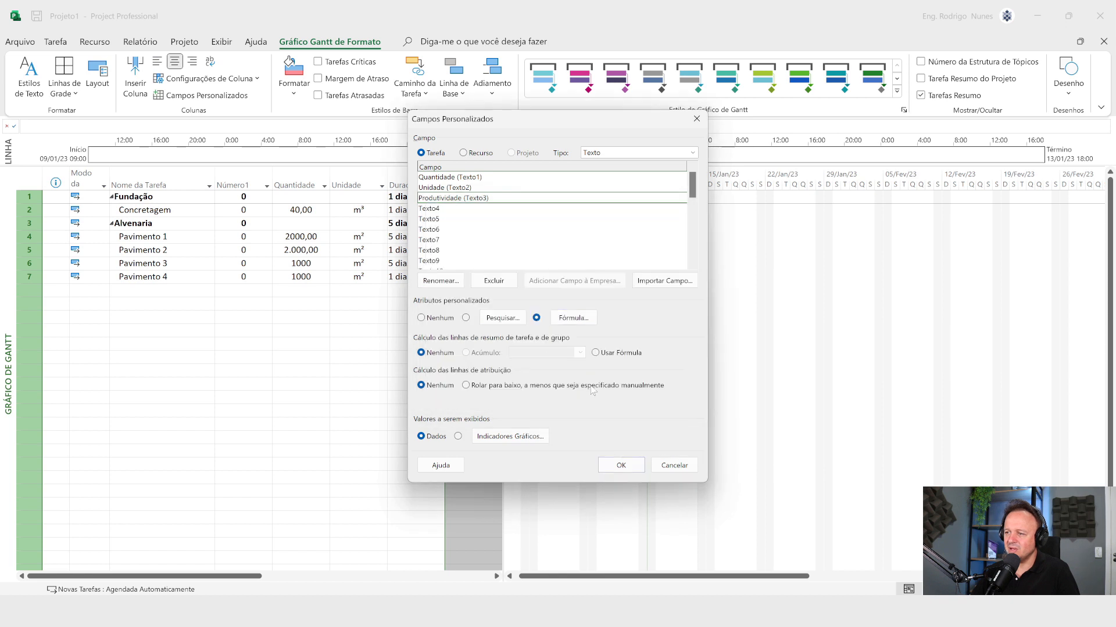
Step: Delete the entire existing formula of the Produtividade (Texto3) field and accept the empty formula
left_click(589, 320)
key("ctrl+a")
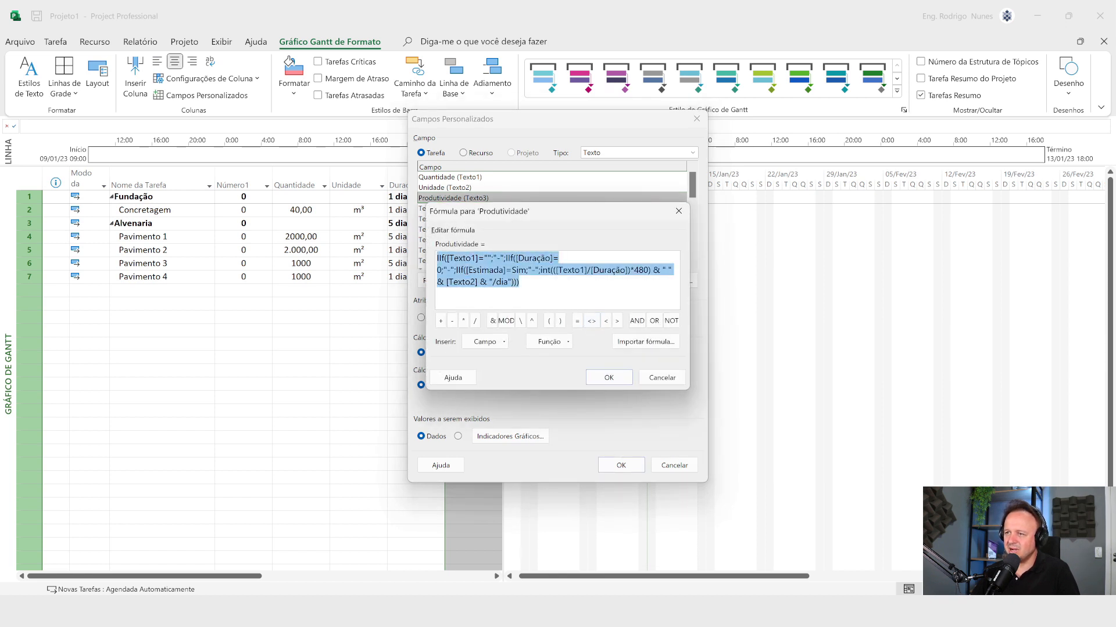
key("Delete")
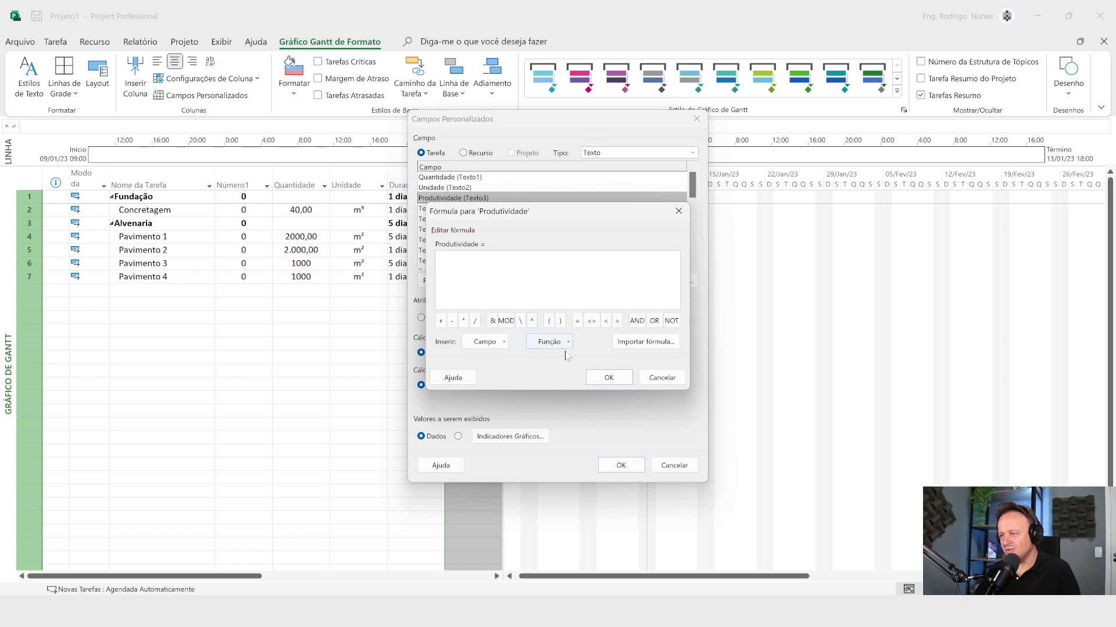
left_click(607, 378)
Step: Reopen the Produtividade formula and insert the general IIf function template with its expressão, parte_verdadeira and parte_falsa placeholders
left_click(574, 318)
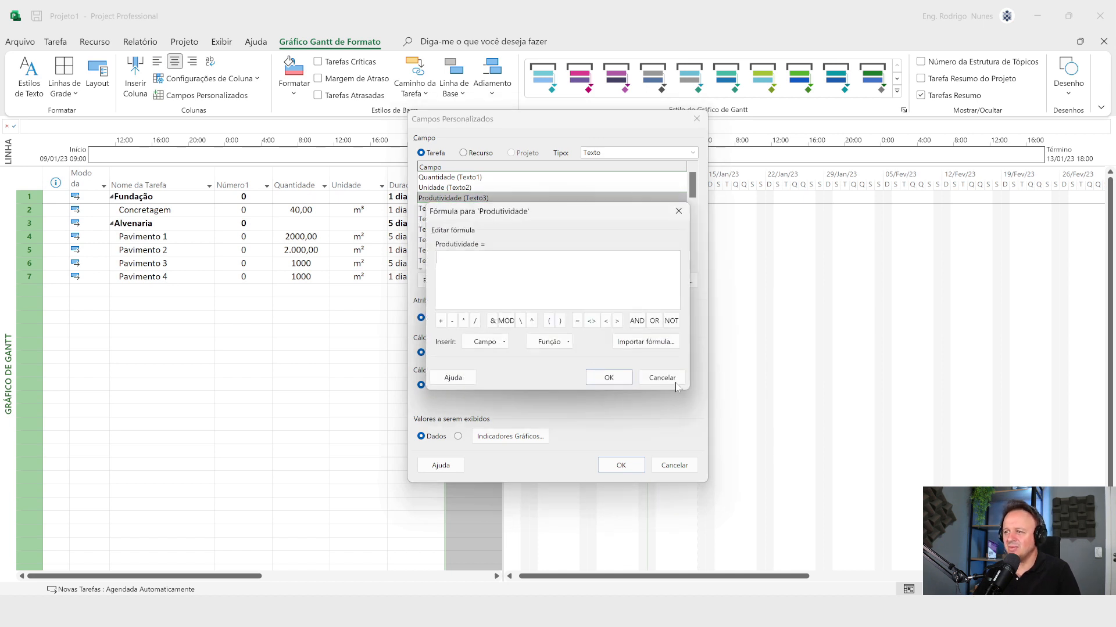
left_click(560, 341)
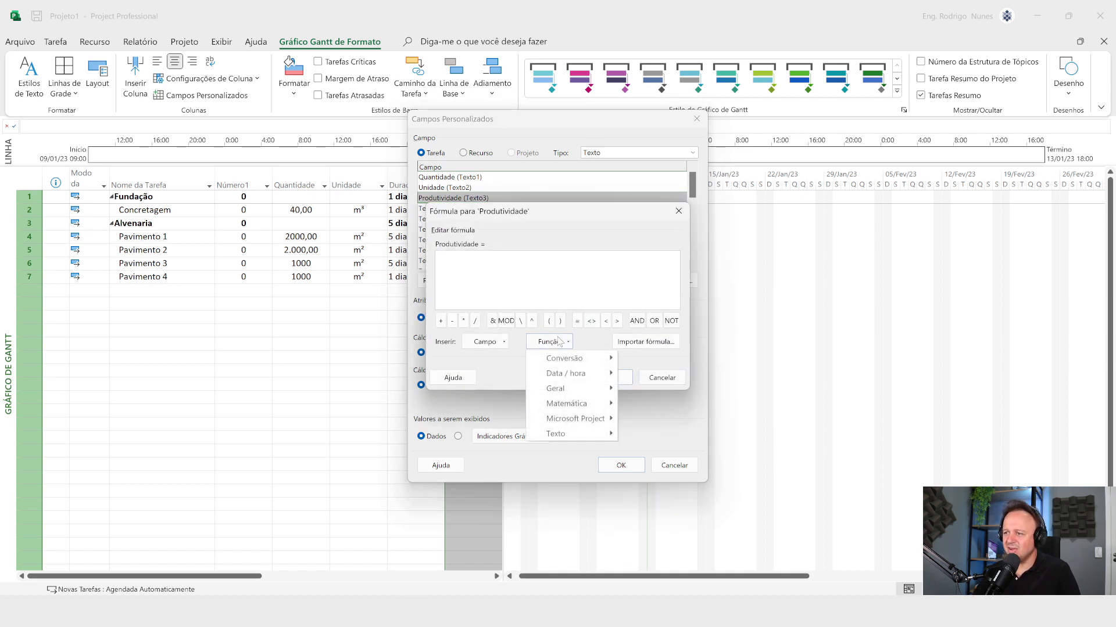
mouse_move(584, 391)
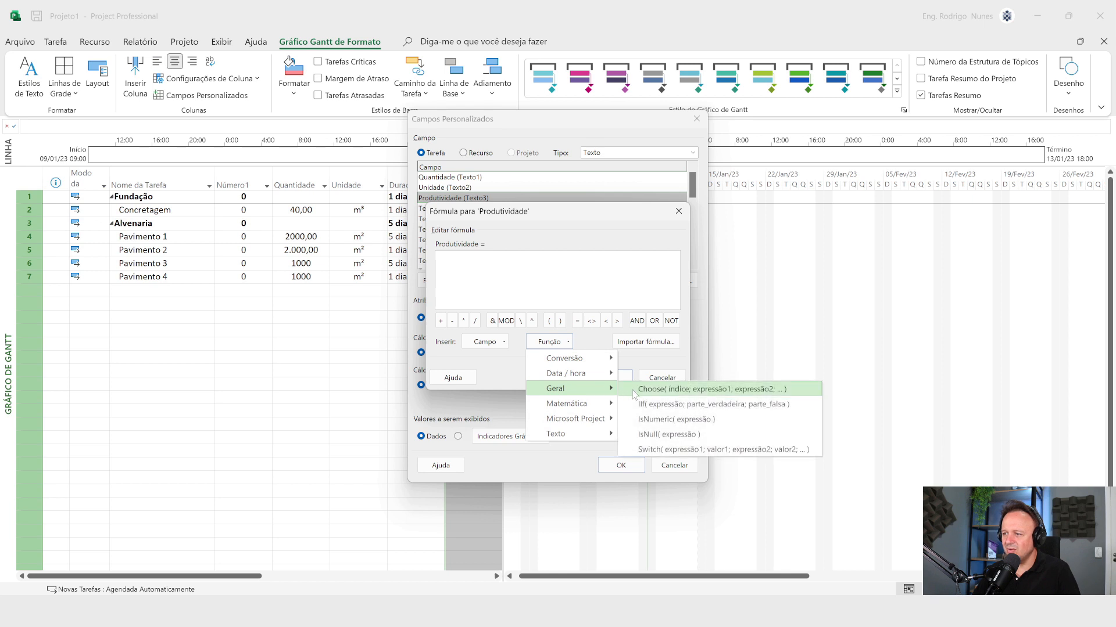
left_click(643, 405)
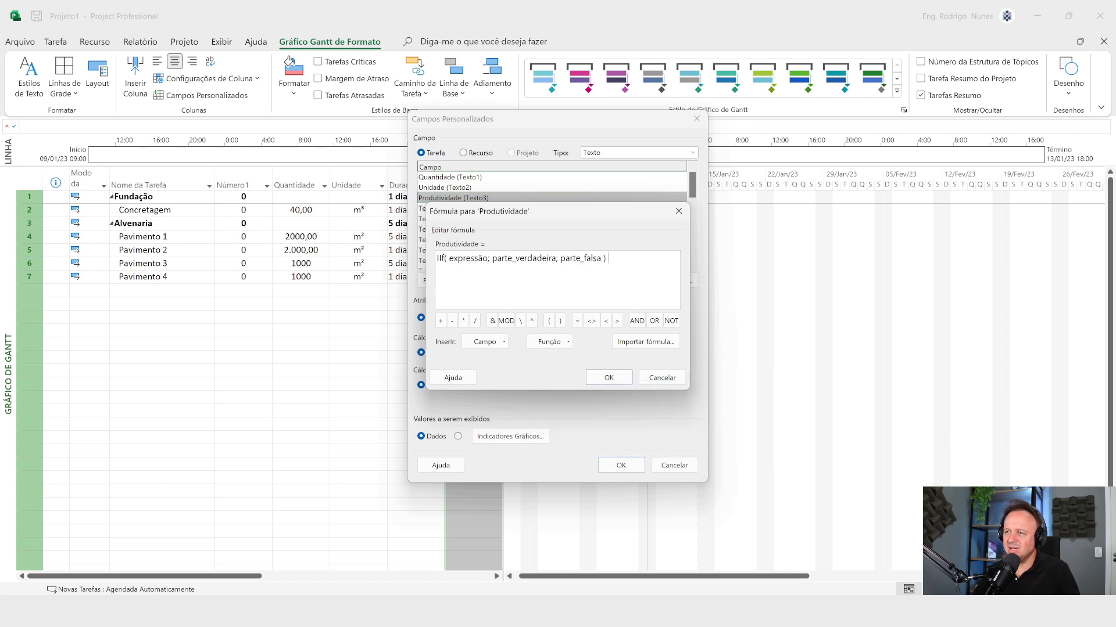
Step: Replace the expressão placeholder of the IIf function with the custom text field Quantidade (Texto1)
left_click_drag(488, 258, 448, 258)
key("Delete")
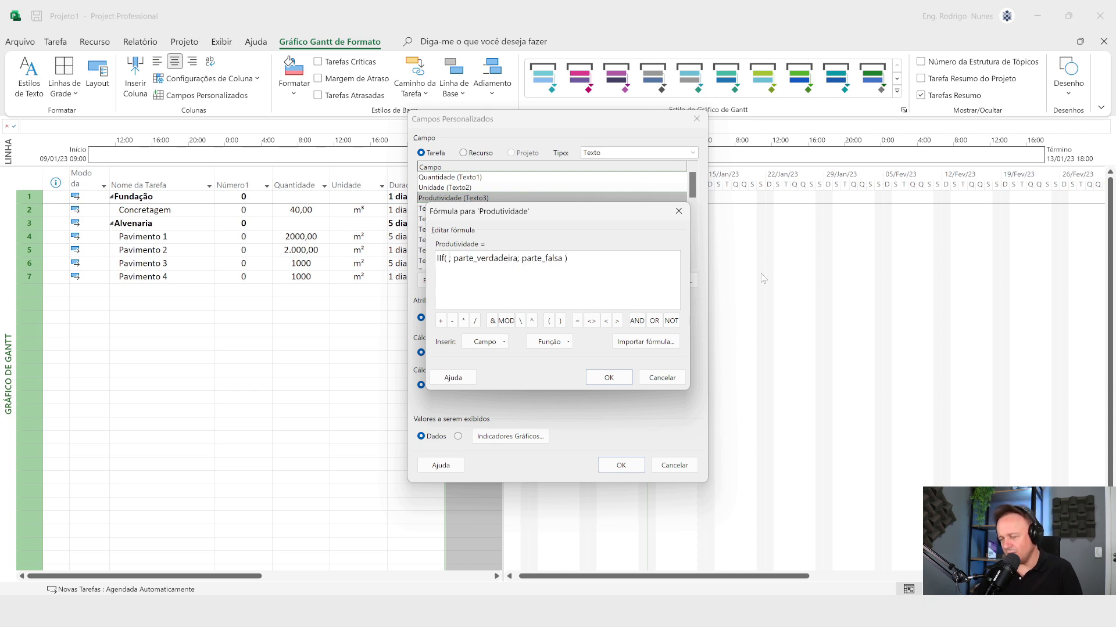
left_click(484, 342)
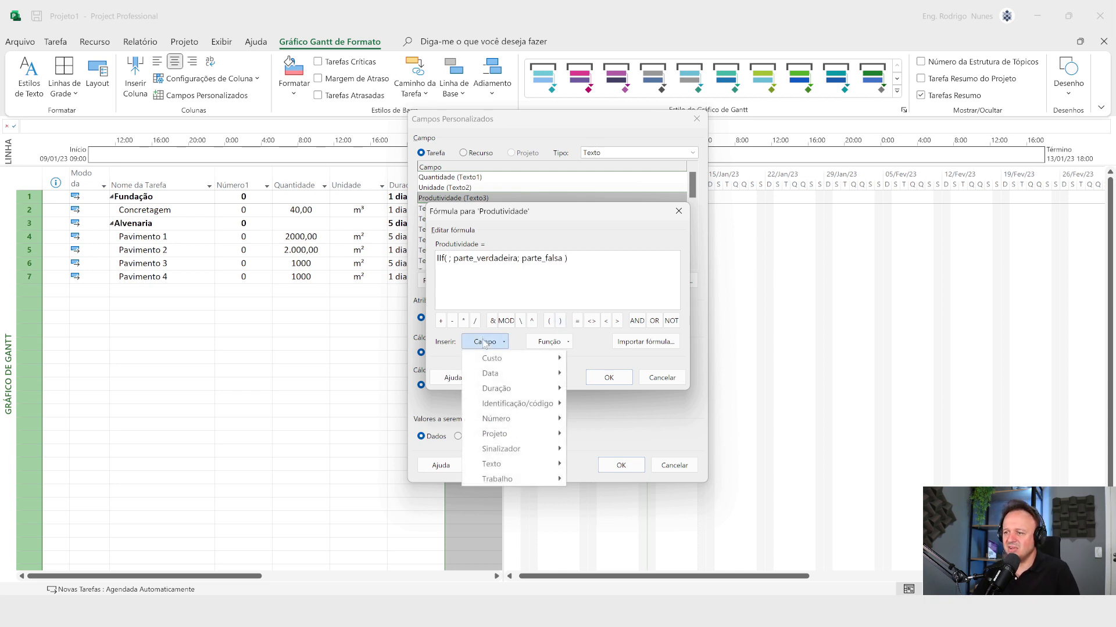
mouse_move(507, 467)
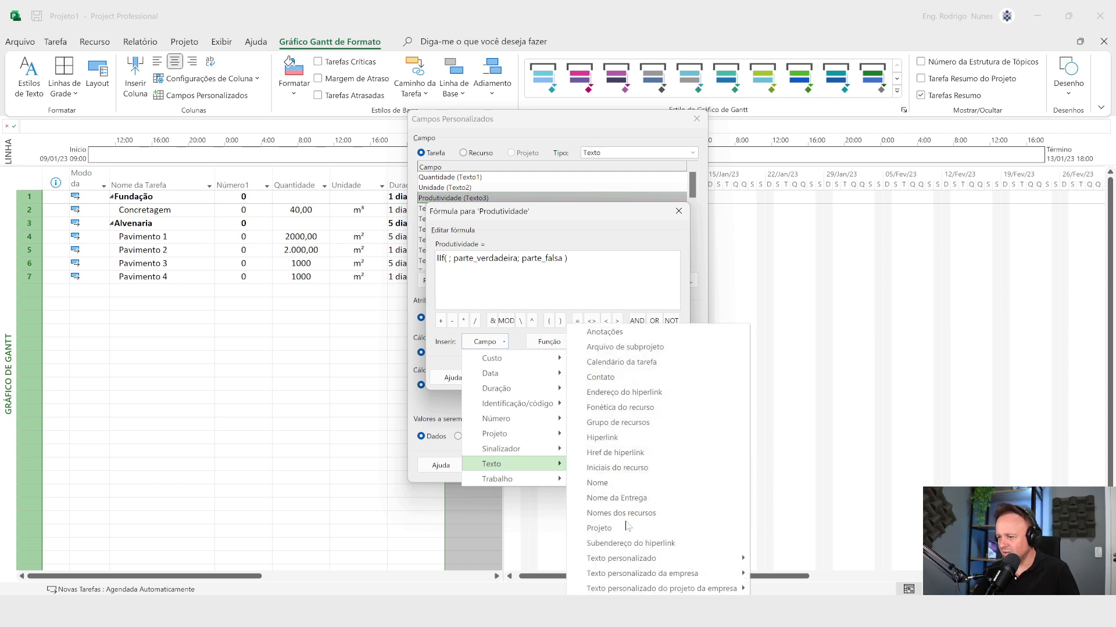
mouse_move(641, 556)
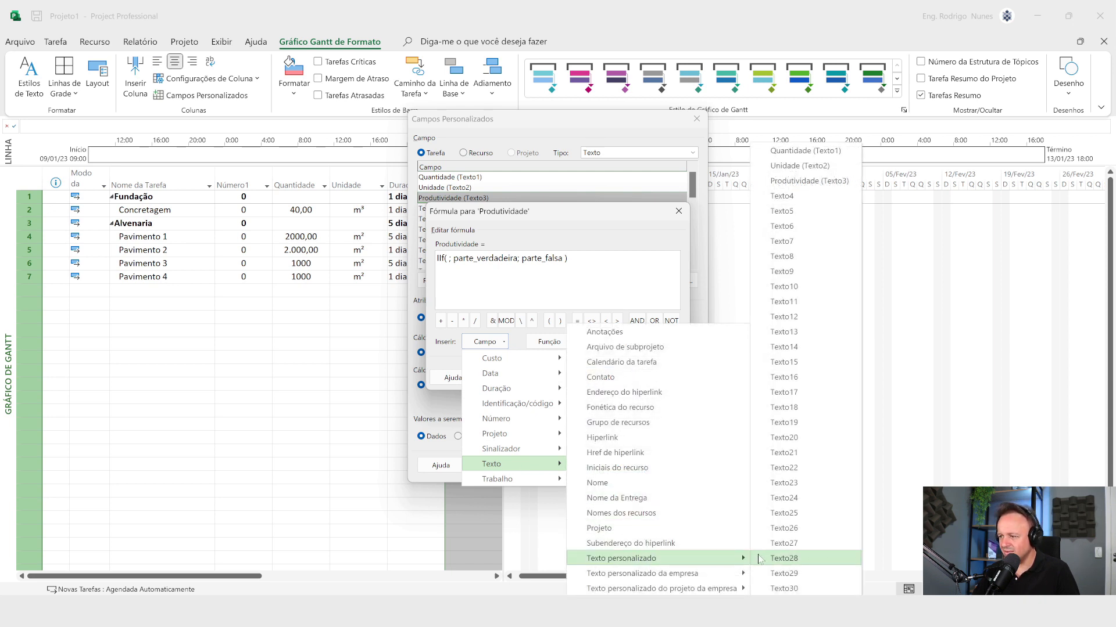
left_click(827, 151)
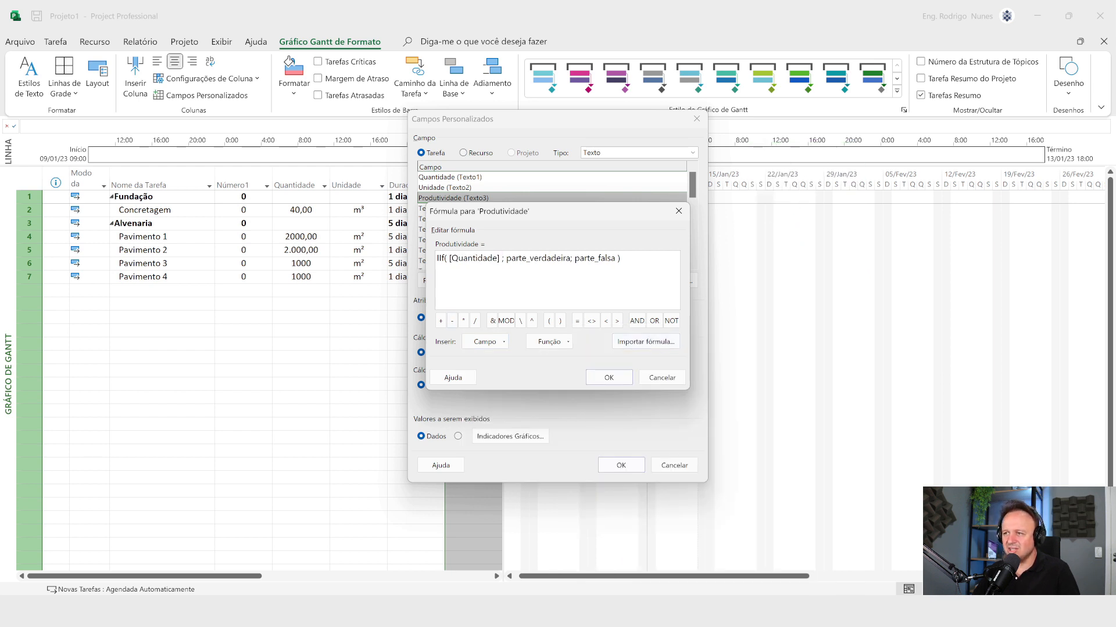
Step: Complete the IIf condition so it tests whether [Quantidade] equals an empty string (="")
type("=")
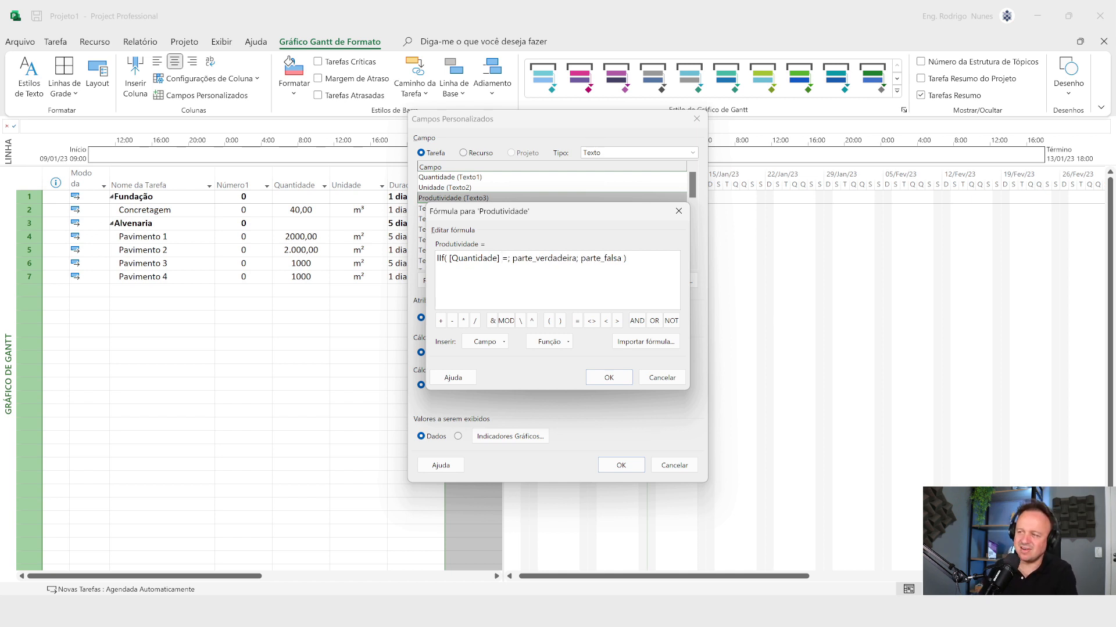
type("\"")
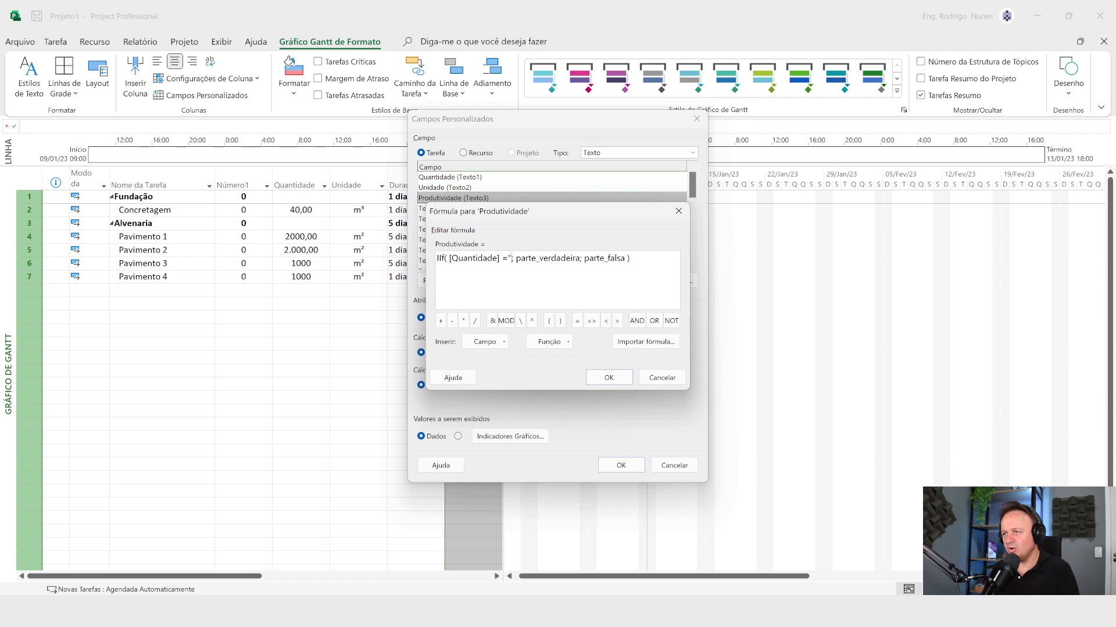
type("\"")
Step: Replace the parte_verdadeira placeholder of the first IIf with the text "-" in quotation marks
key("Right")
key("Right")
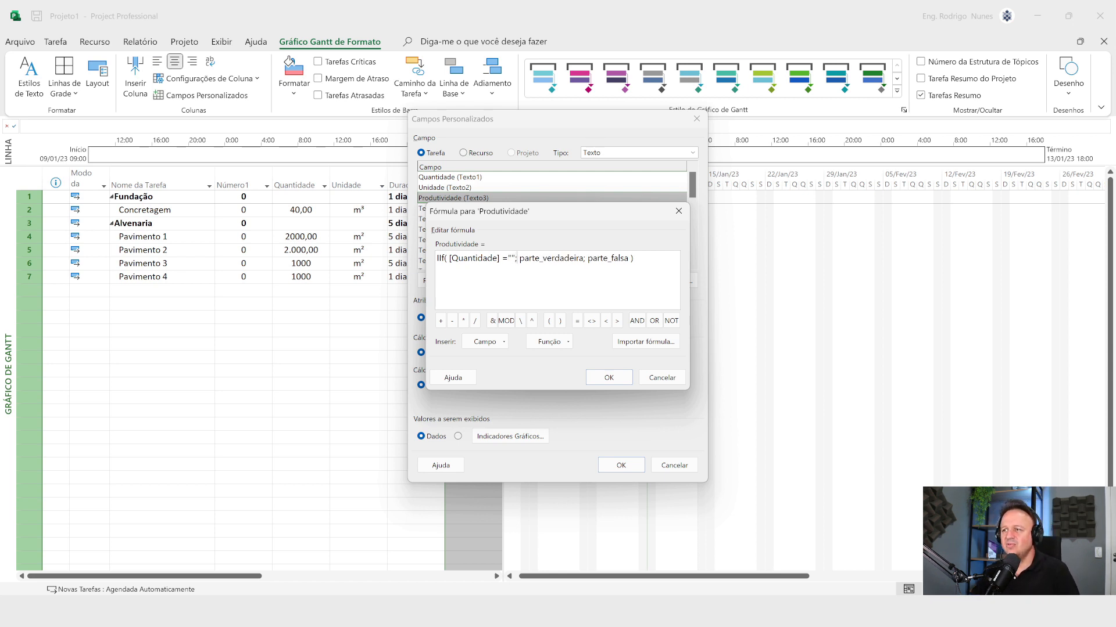
key("shift+Right")
key("shift+Right")
key("shift+Right")
key("shift+Right")
key("shift+Right")
key("shift+Right")
key("shift+Right")
key("shift+Right")
key("shift+Right")
key("shift+Right")
key("shift+Right")
key("shift+Right")
key("shift+Right")
key("shift+Right")
key("shift+Right")
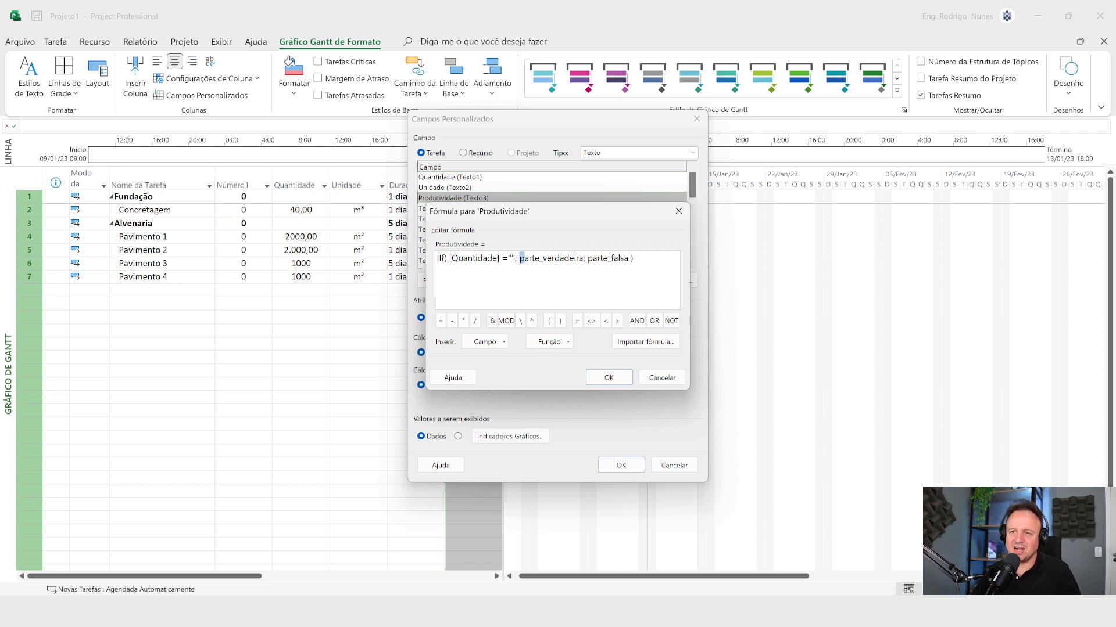
key("shift+Right")
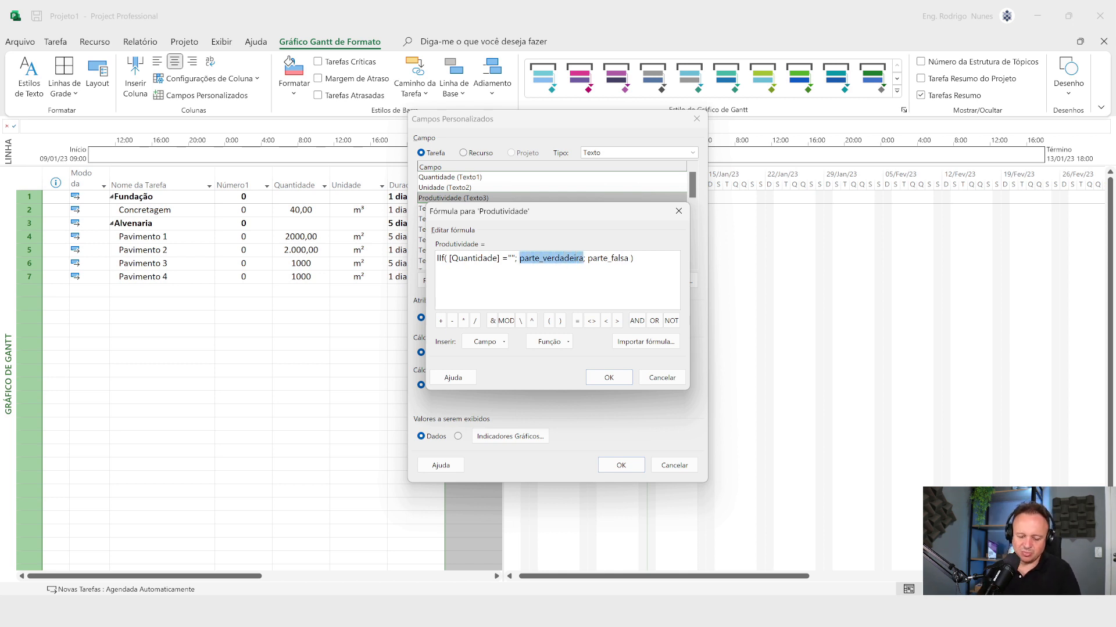
type("\"-")
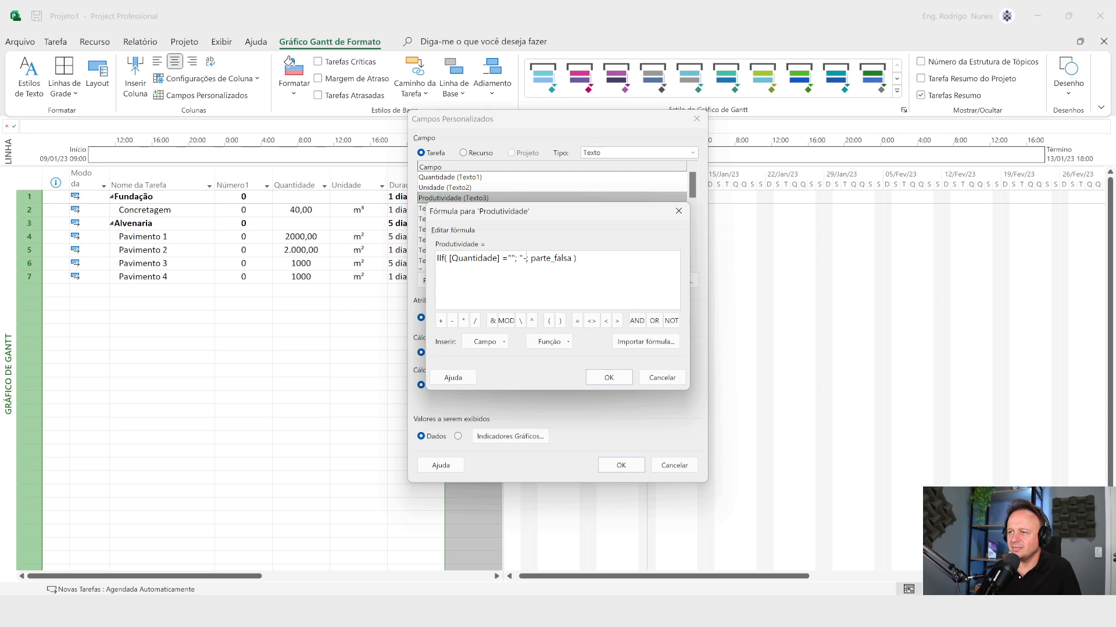
type("\"\"")
key("BackSpace")
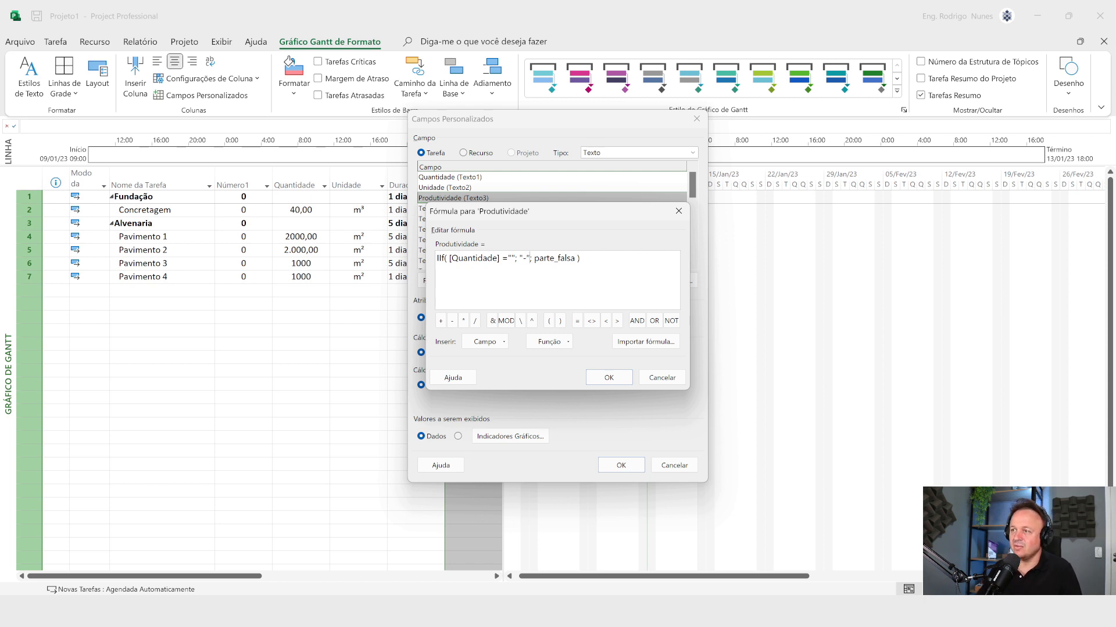
Step: Check the reference formula in Word, and replace the first IIf's parte_falsa placeholder in Project with a nested general IIf function template
left_click(534, 258)
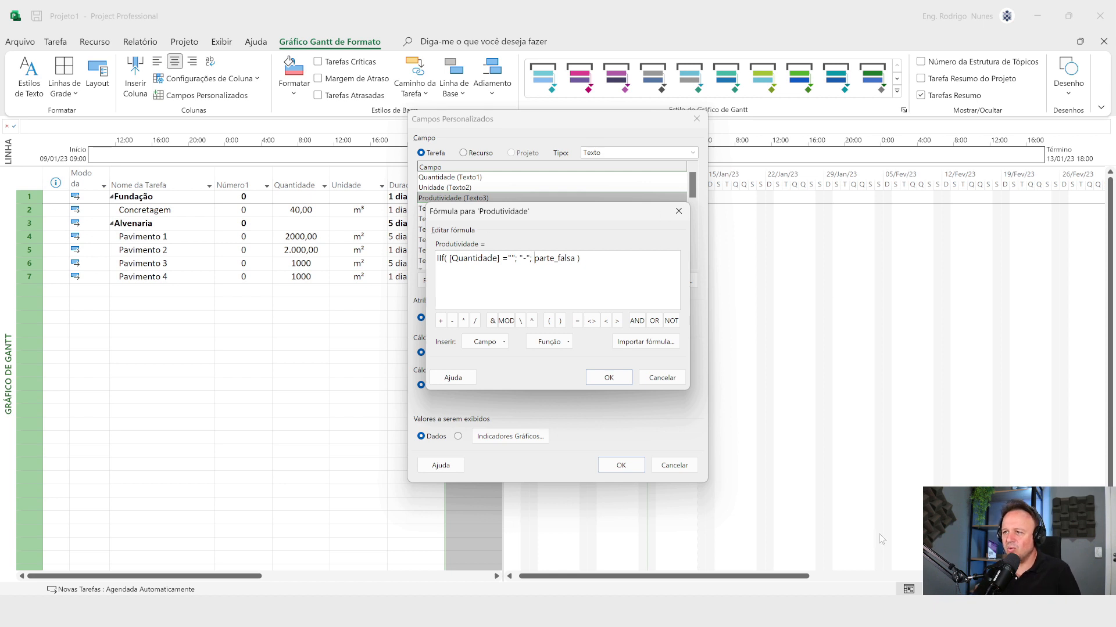
key("alt+Tab")
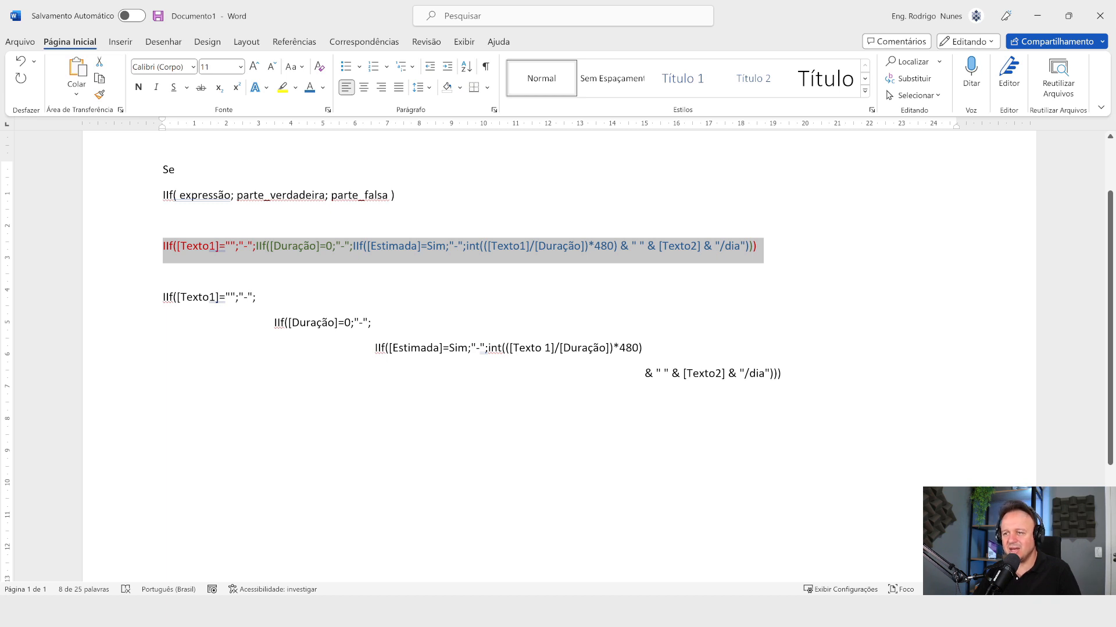
key("alt+Tab")
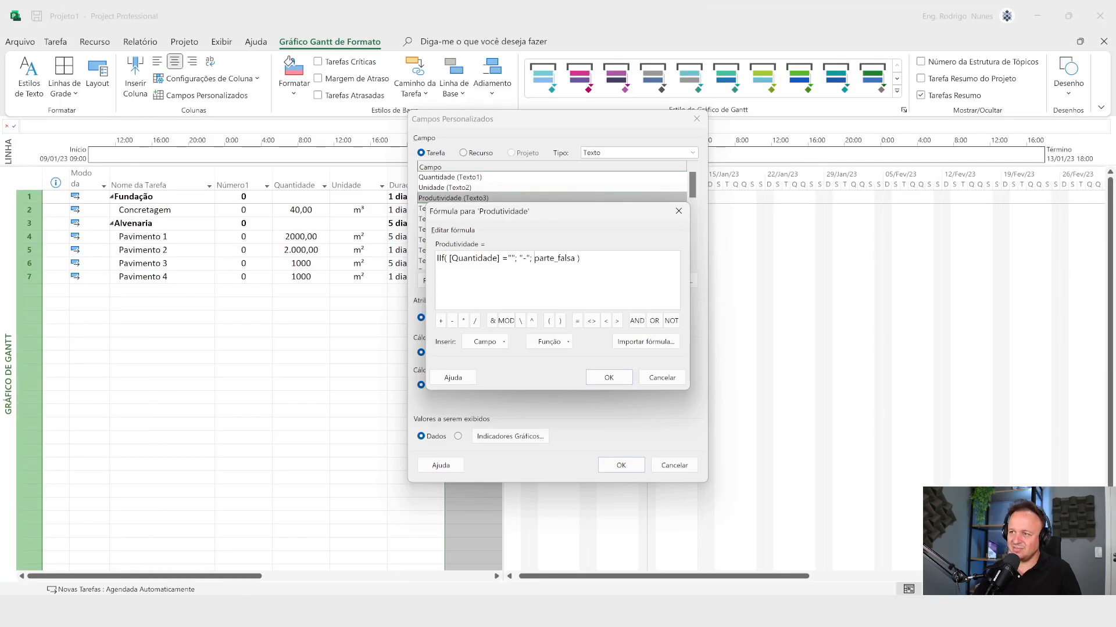
left_click_drag(534, 258, 575, 258)
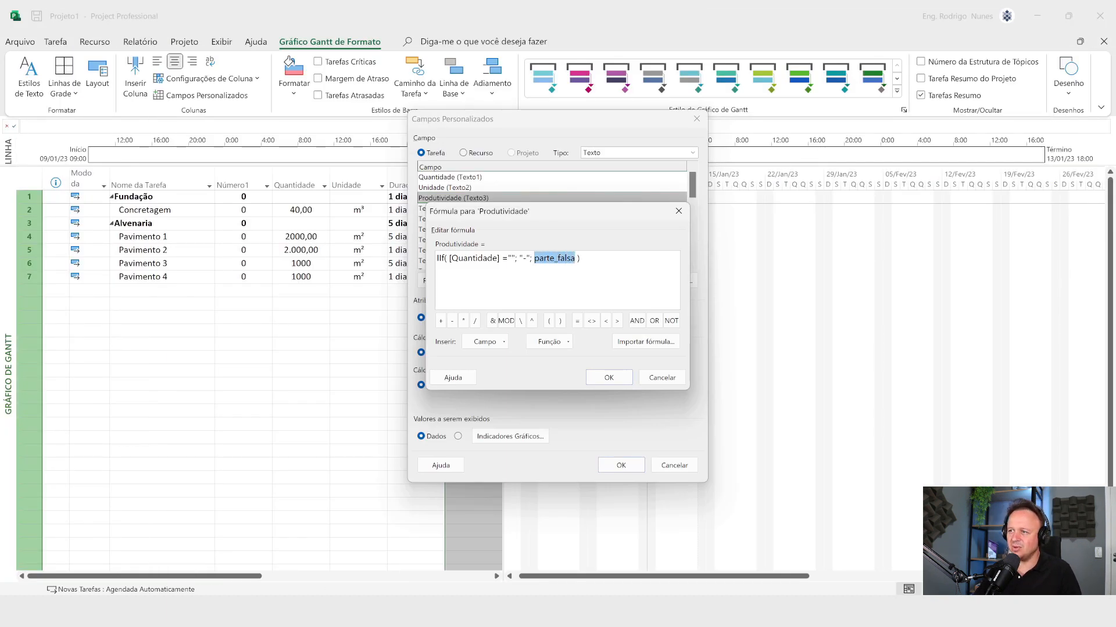
left_click(555, 342)
mouse_move(561, 389)
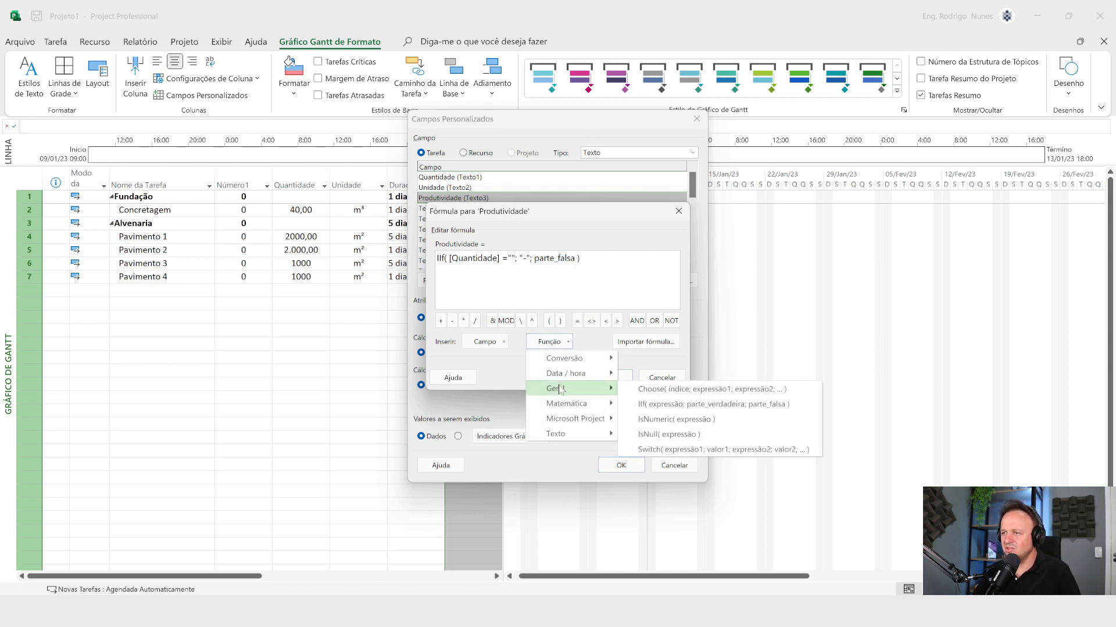
left_click(647, 405)
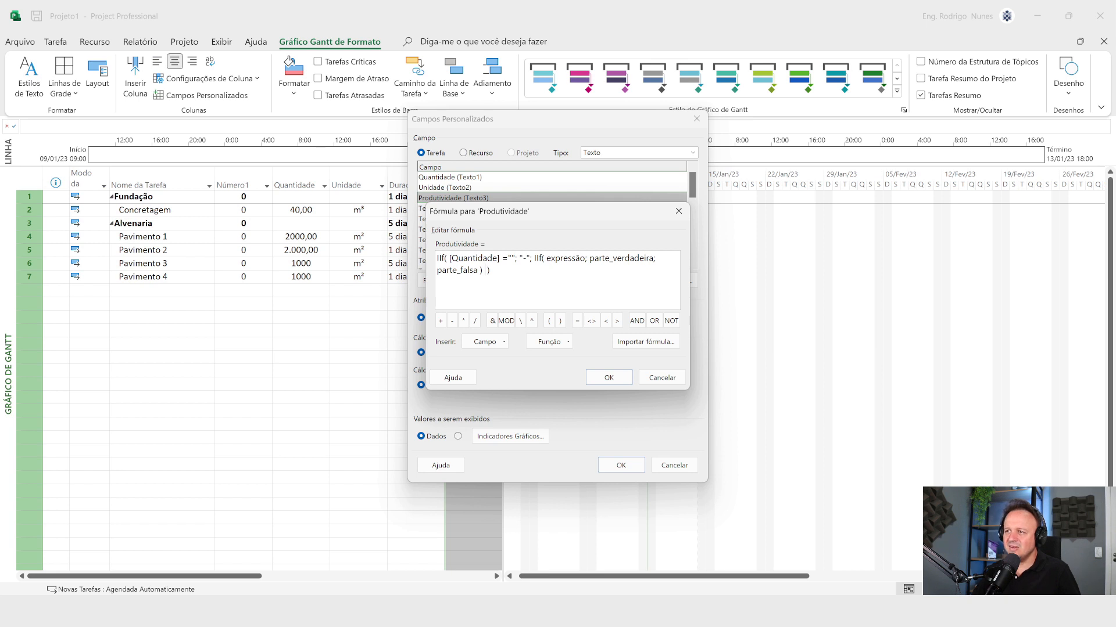
Step: Replace the nested IIf's expressão placeholder with the duration field Duração and the condition =0
left_click_drag(546, 259, 584, 258)
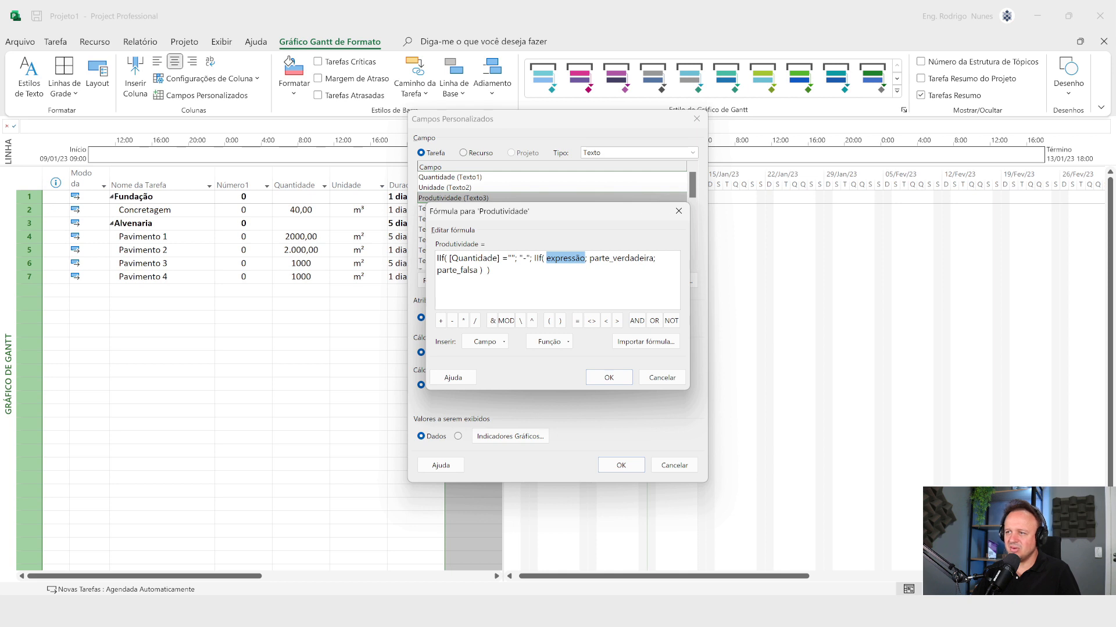
key("Delete")
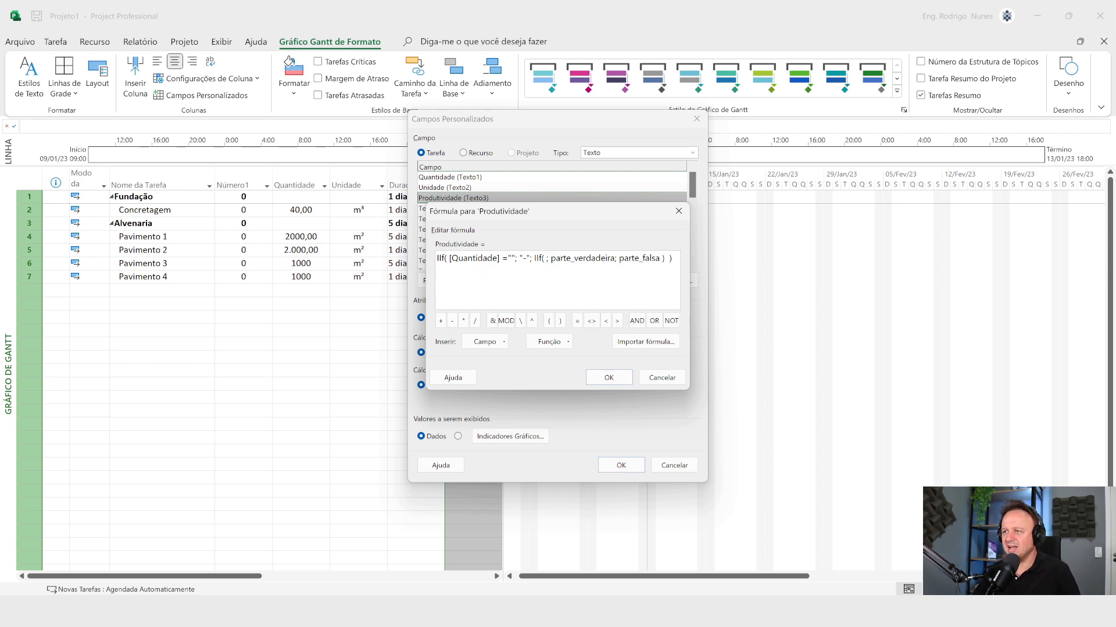
left_click(490, 342)
mouse_move(503, 394)
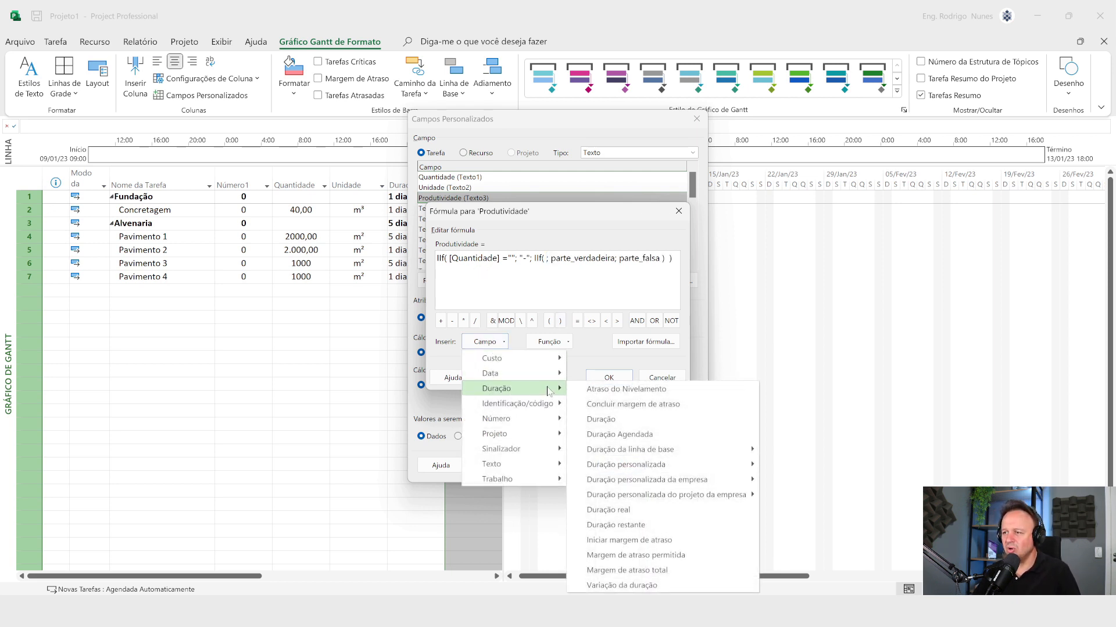
left_click(601, 419)
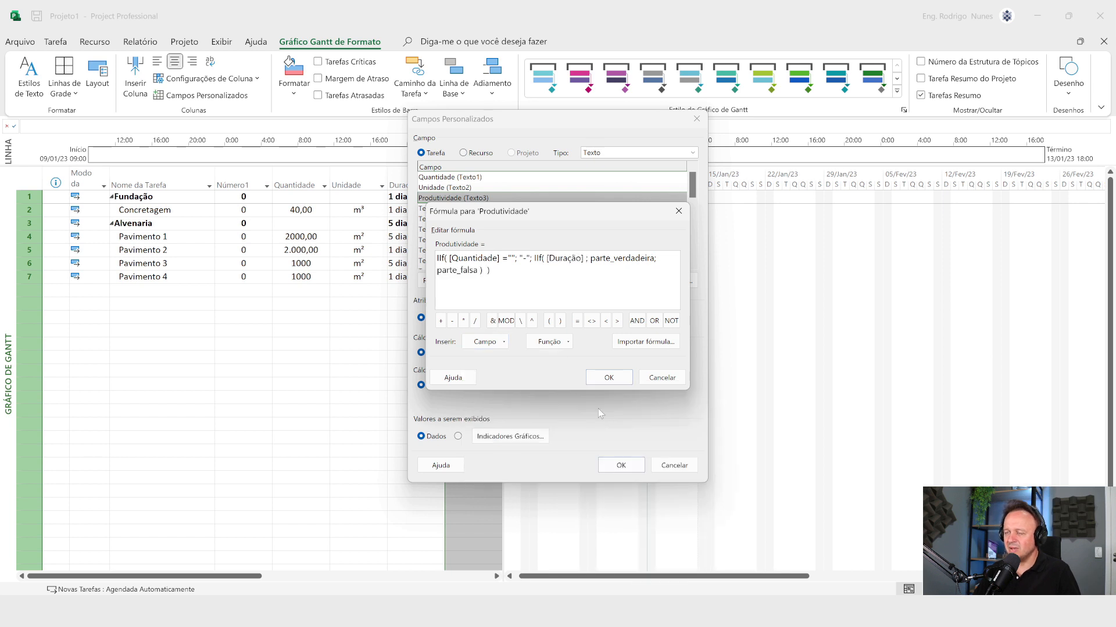
type("=0")
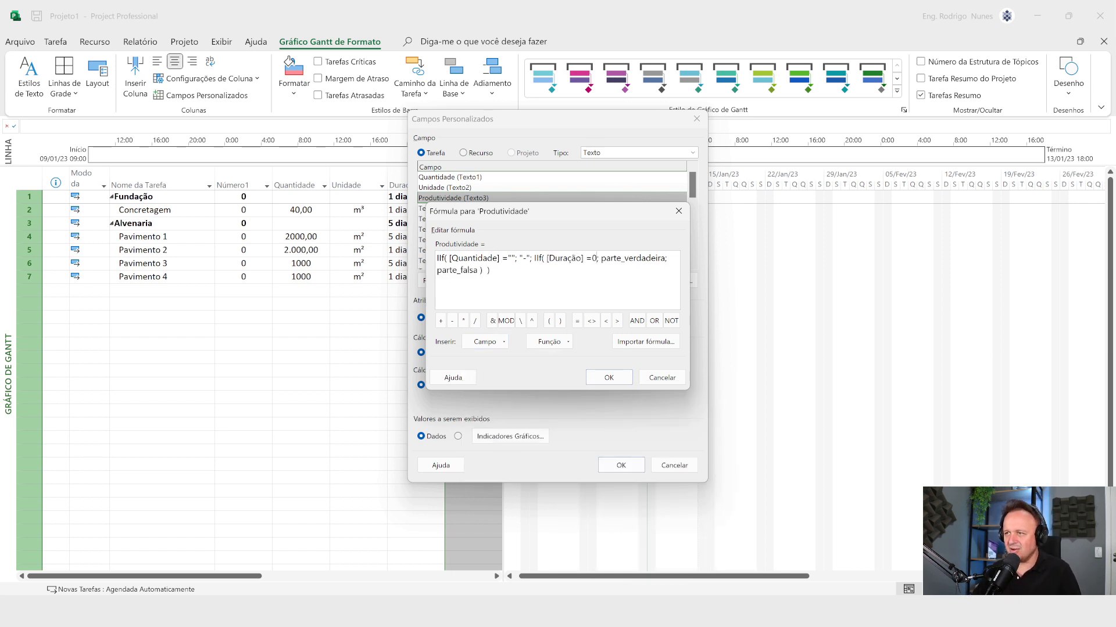
Step: Replace the parte_verdadeira placeholder of the Duração IIf with the quoted text "-"
left_click_drag(601, 258, 665, 258)
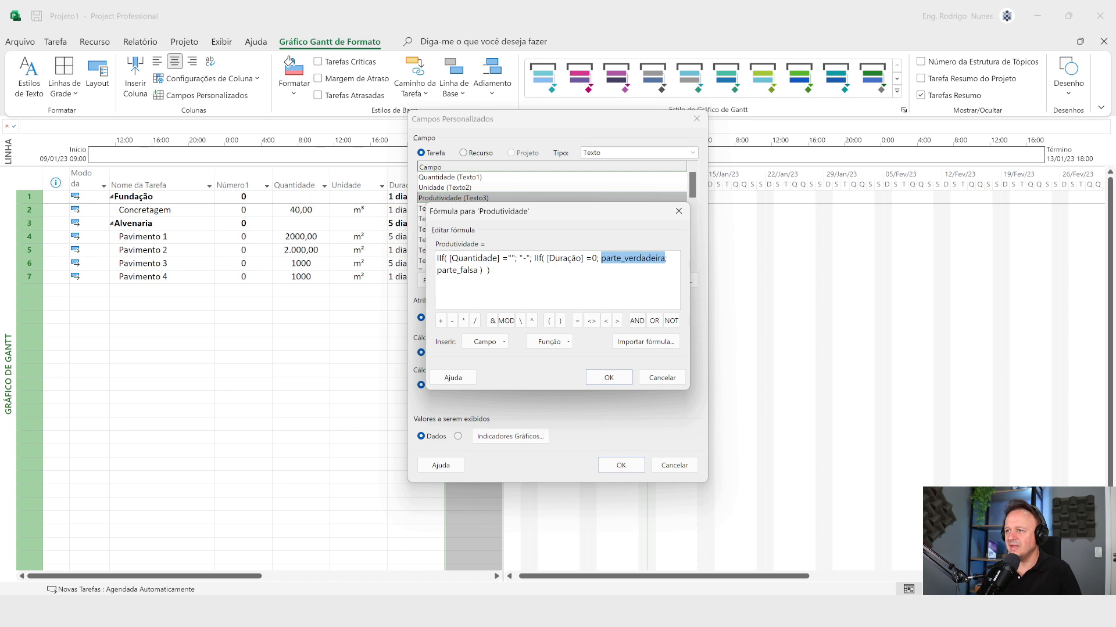
type("\"")
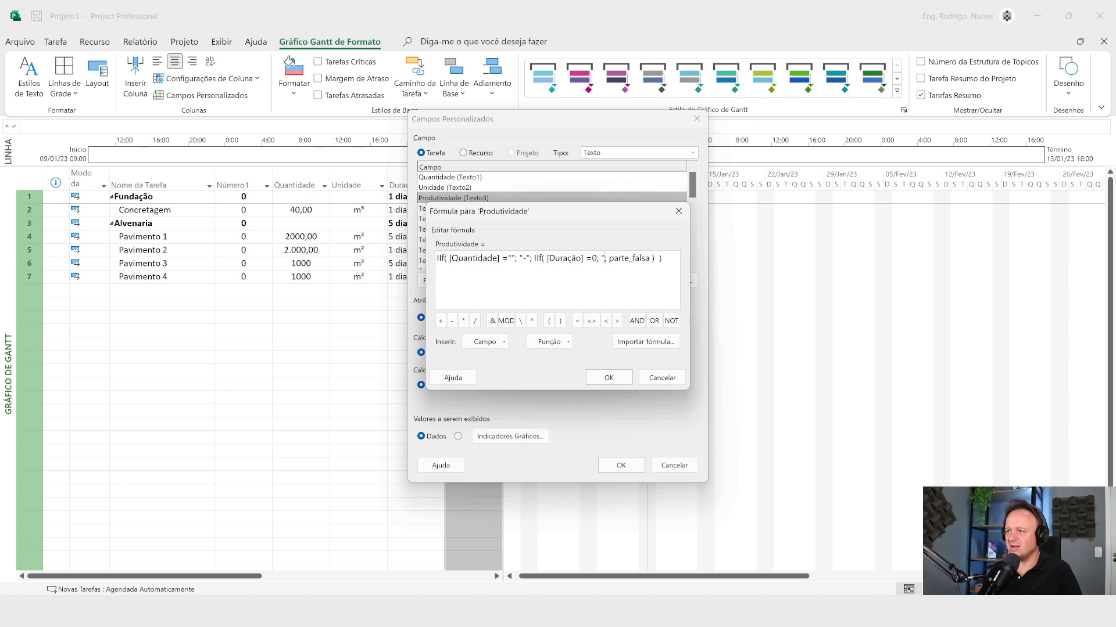
type("-")
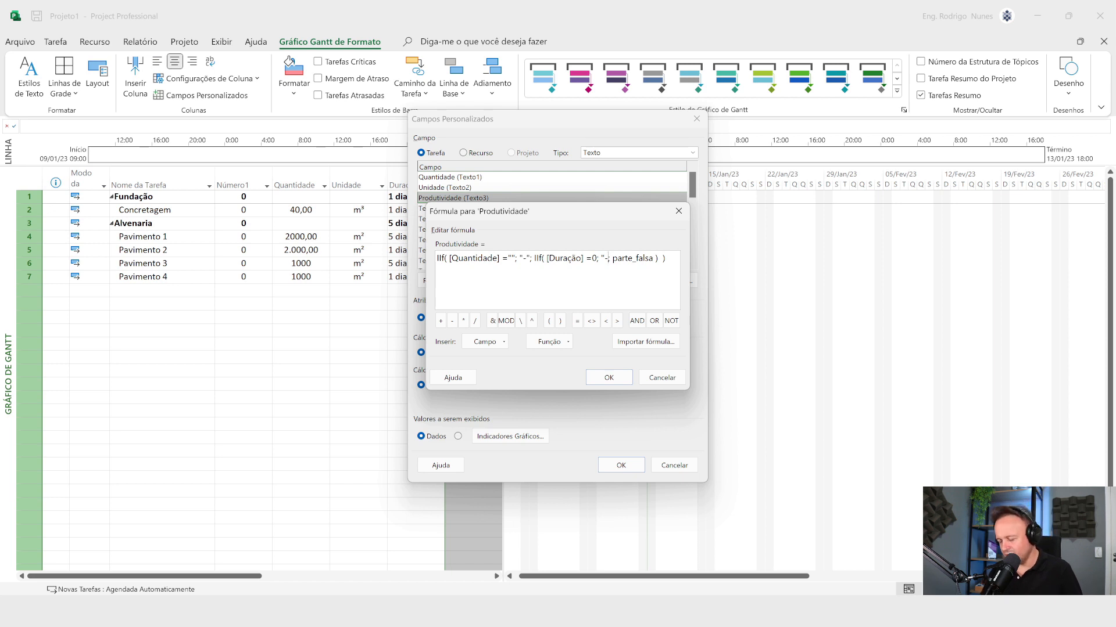
type("\"")
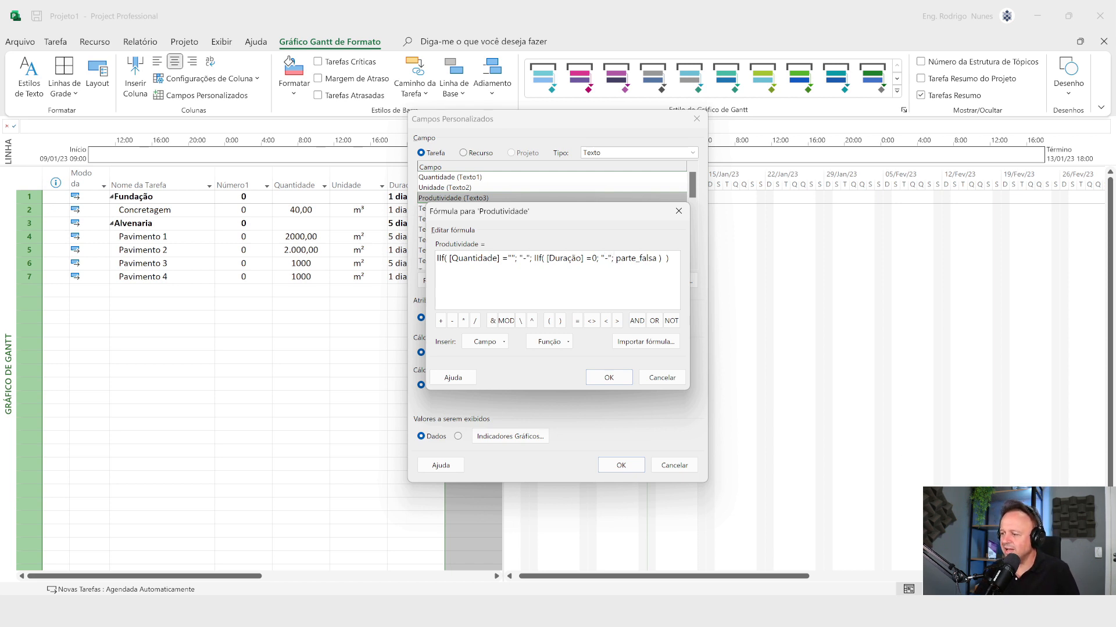
Step: Consult the reference formula in Word again, and replace the Duração IIf's parte_falsa placeholder in Project with a third IIf function template
key("alt+Tab")
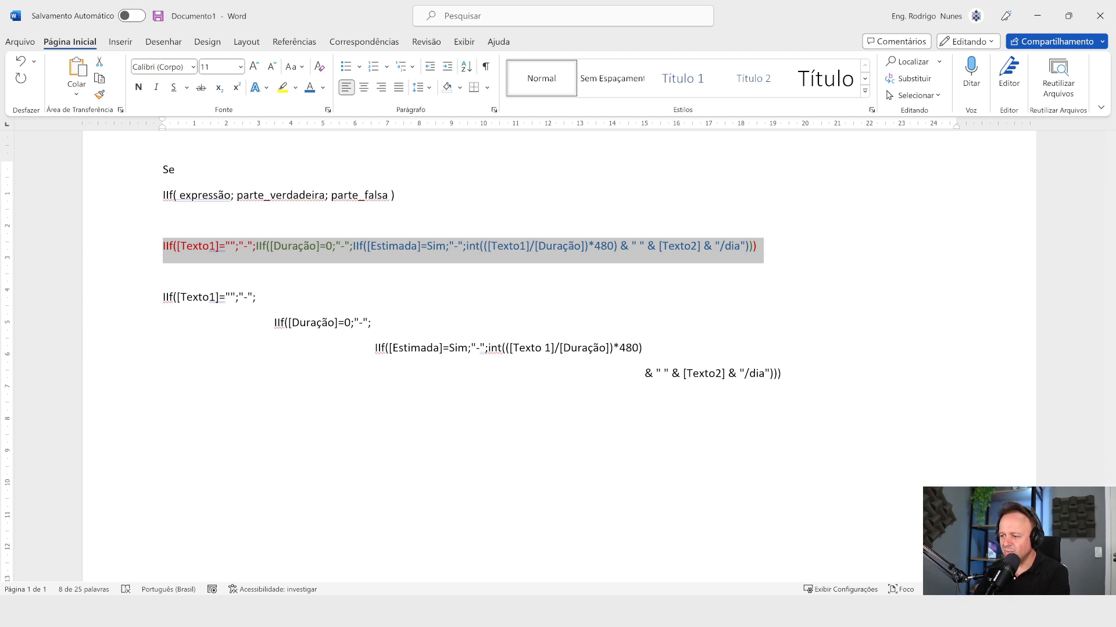
key("alt+Tab")
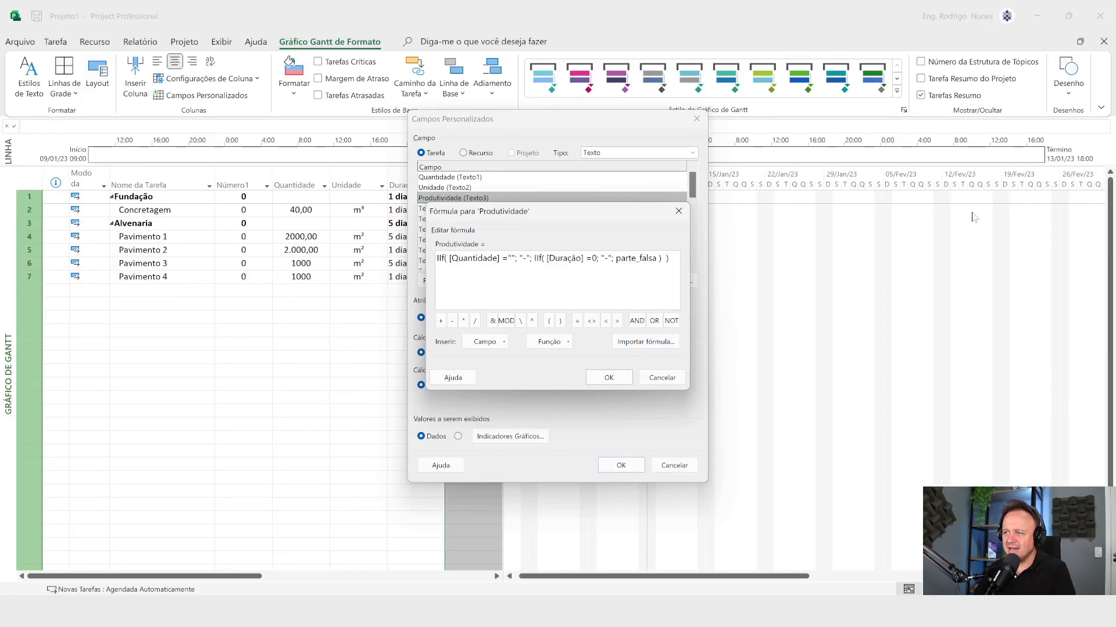
key("shift+Right")
key("shift+Right")
key("shift+Right")
key("shift+Right")
key("shift+Right")
key("shift+Right")
key("shift+Right")
key("shift+Right")
key("shift+Right")
key("shift+Right")
key("shift+Right")
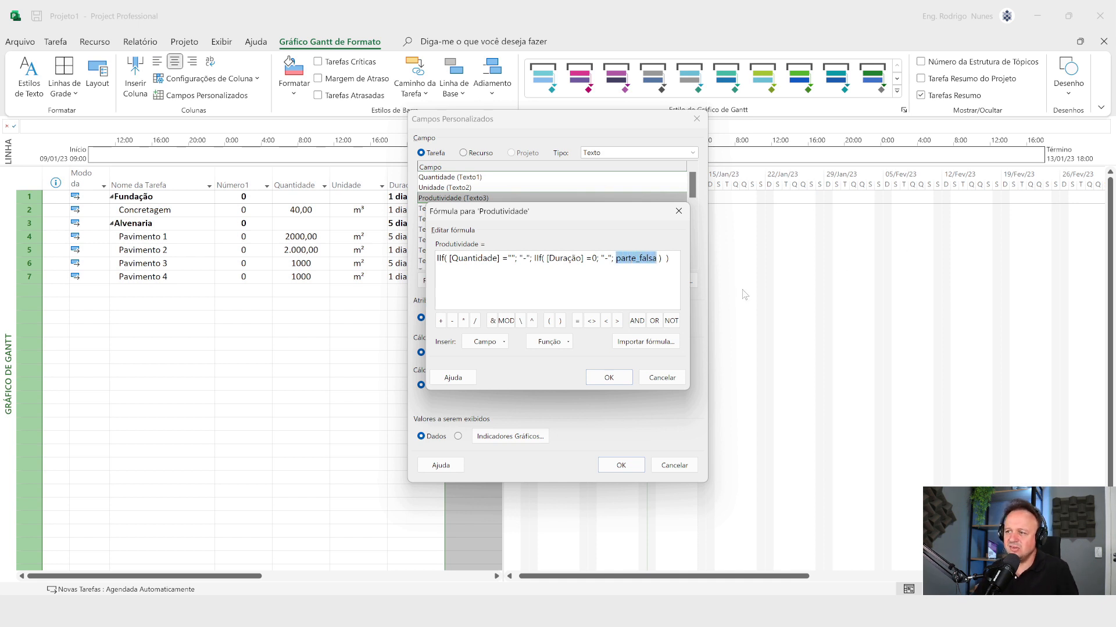
left_click(550, 342)
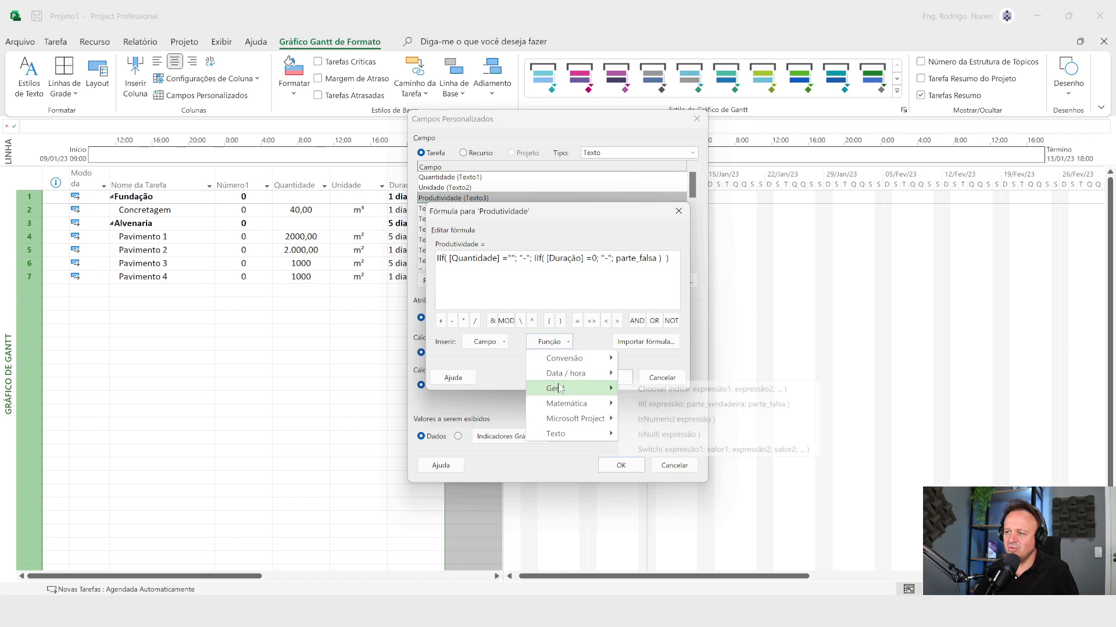
mouse_move(559, 388)
left_click(667, 405)
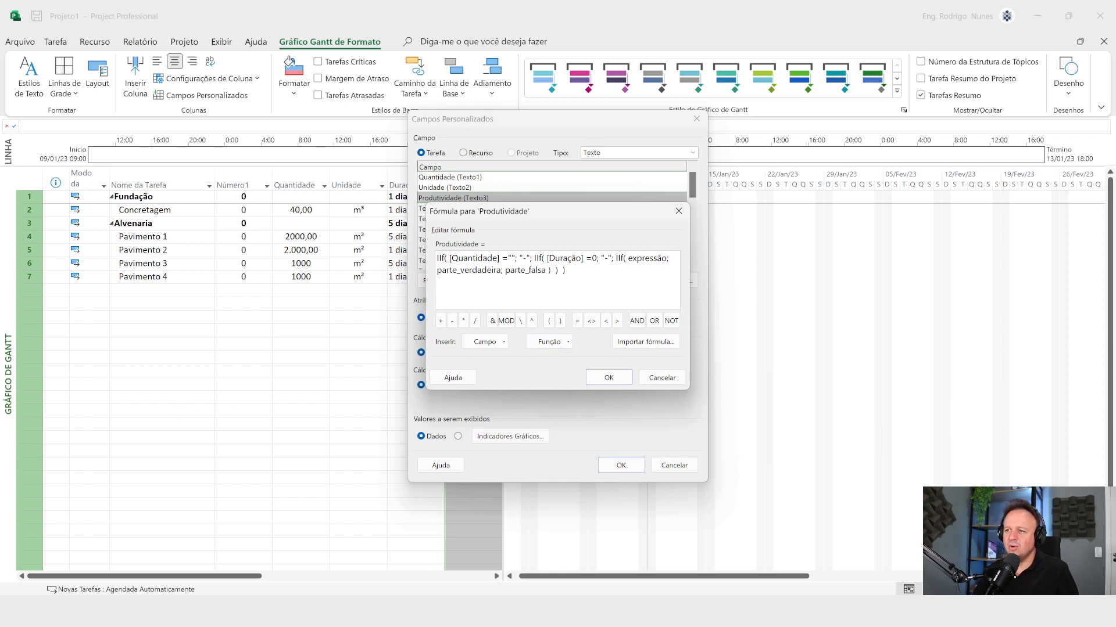
Step: Replace the third IIf's expressão placeholder with the flag field Estimada and the condition =sim
key("shift+Right")
key("shift+Right")
key("shift+Right")
key("shift+Right")
key("shift+Right")
key("shift+Right")
key("shift+Right")
key("shift+Right")
key("shift+Right")
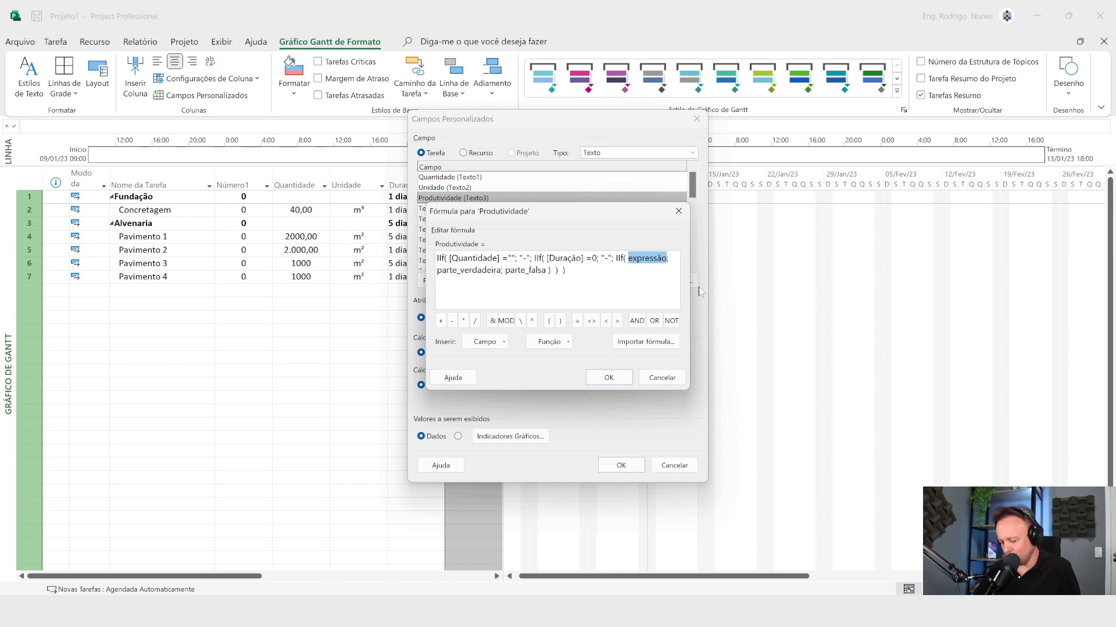
key("BackSpace")
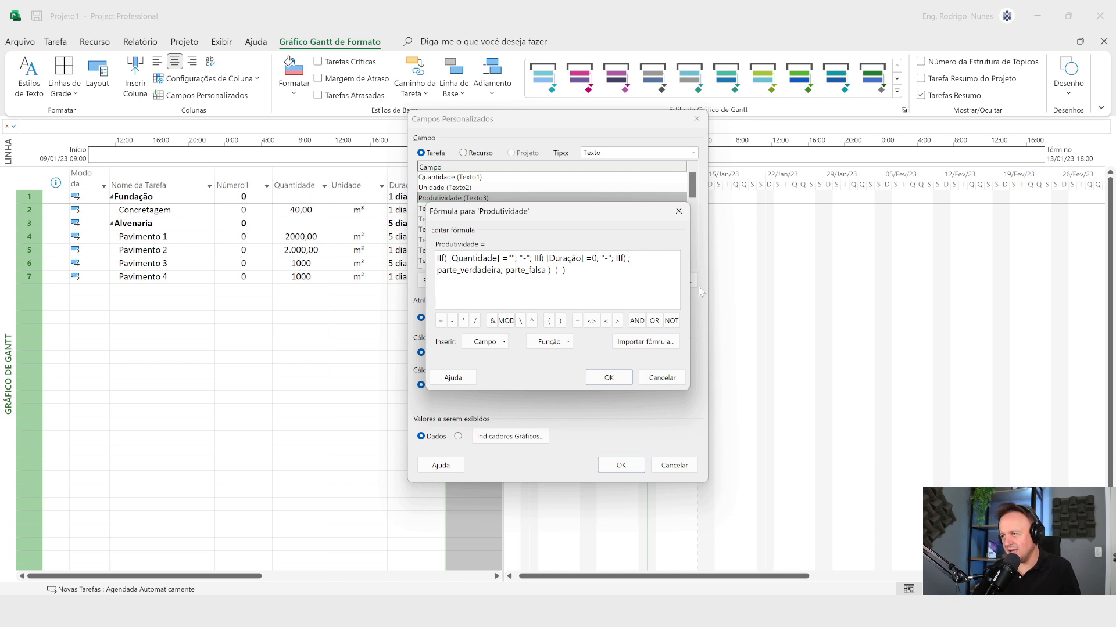
left_click(492, 341)
mouse_move(498, 361)
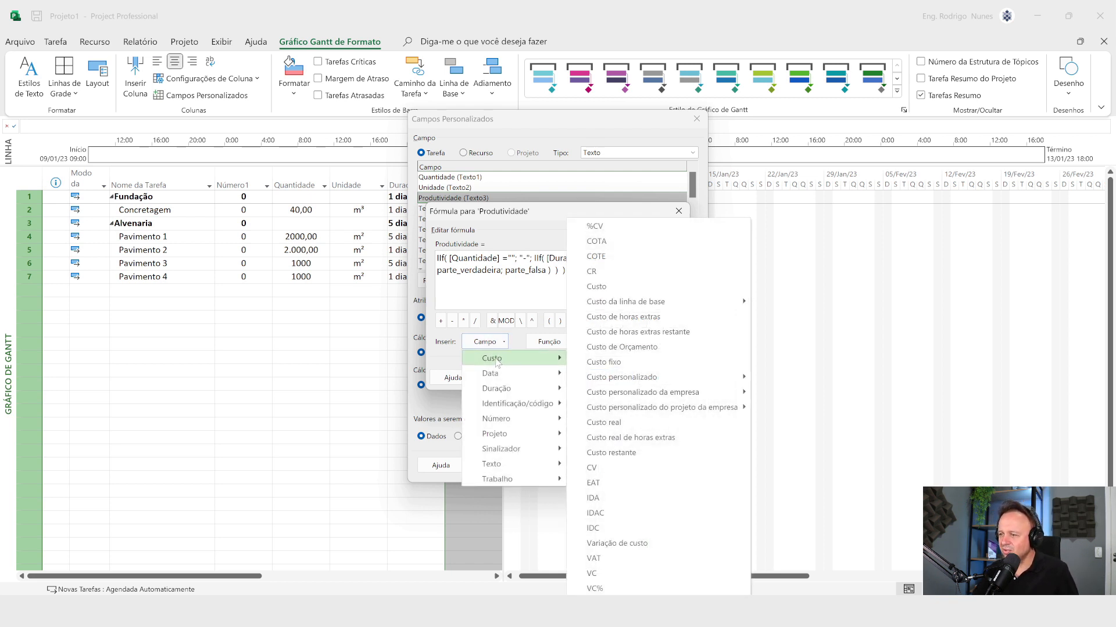
mouse_move(500, 379)
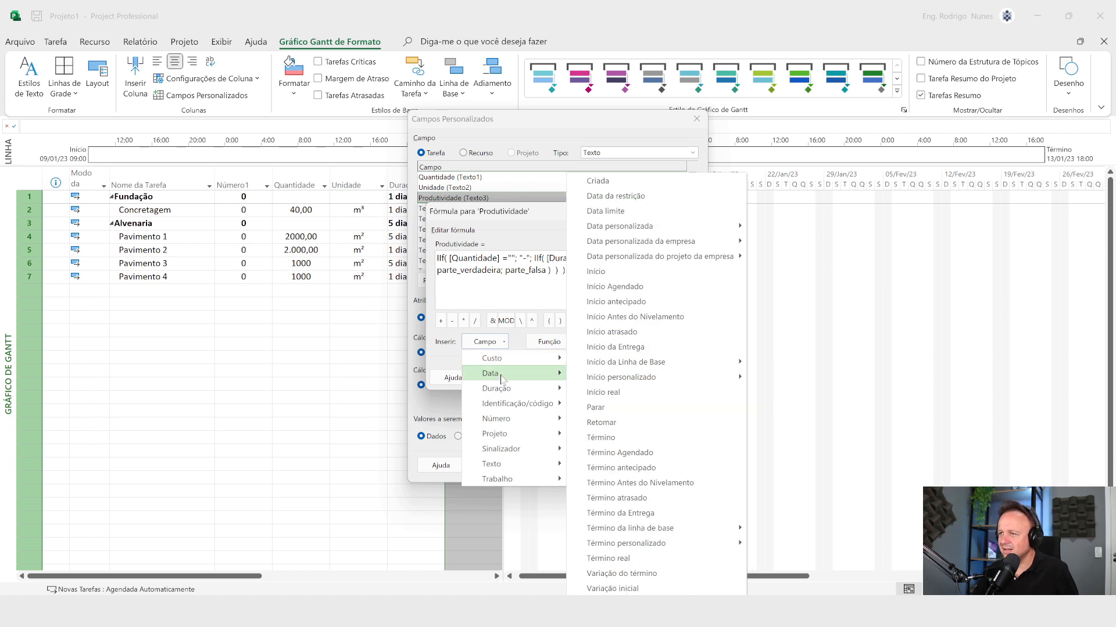
mouse_move(505, 434)
mouse_move(588, 434)
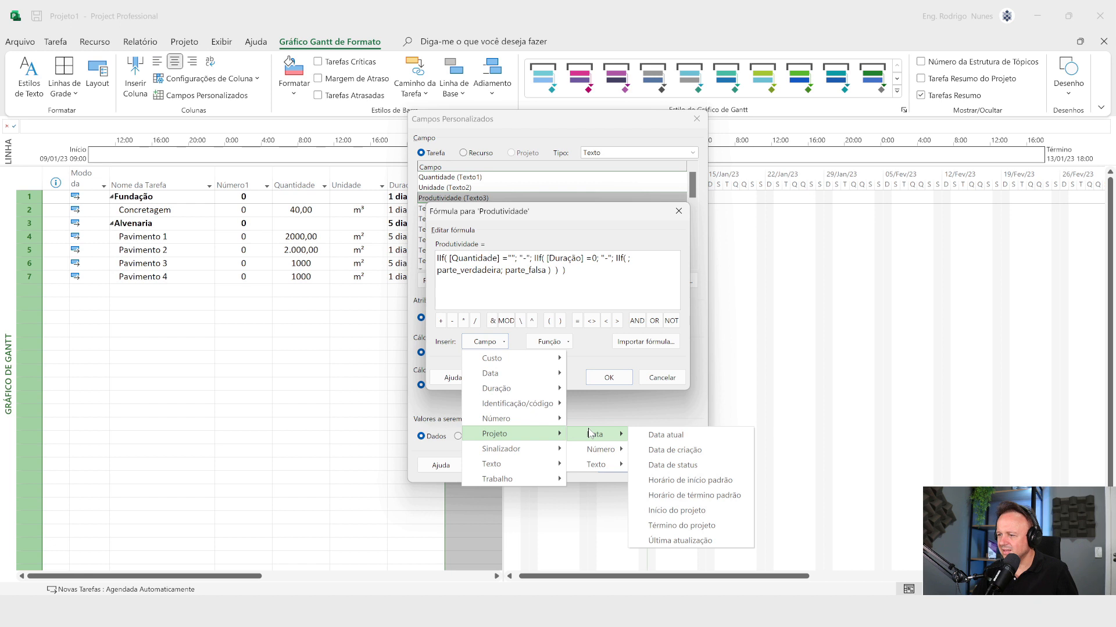
mouse_move(497, 454)
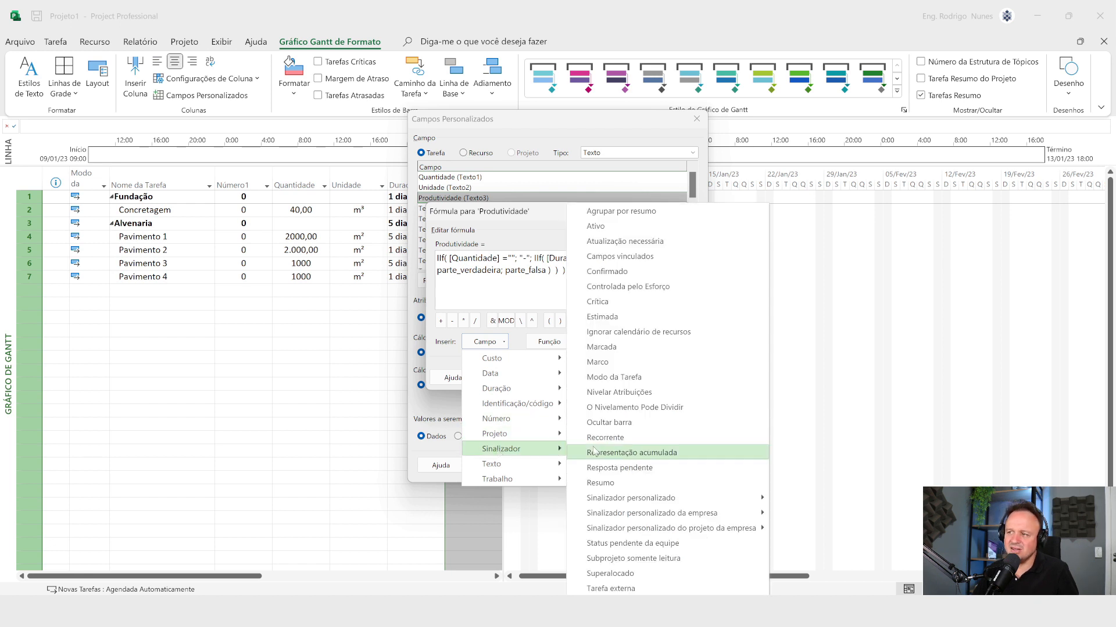
left_click(616, 316)
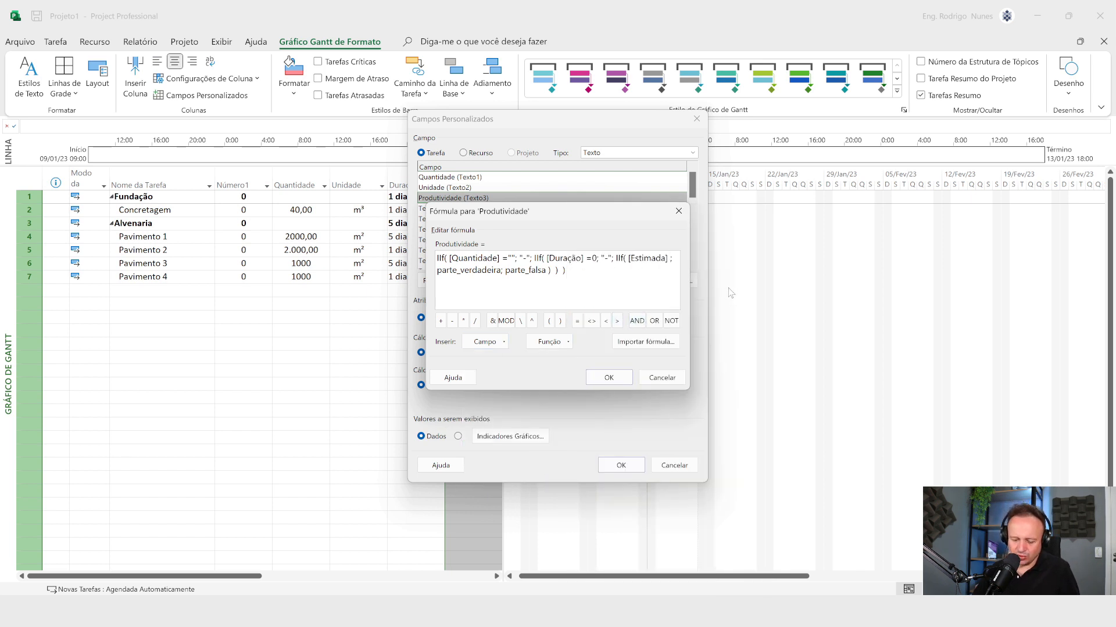
type("=sim")
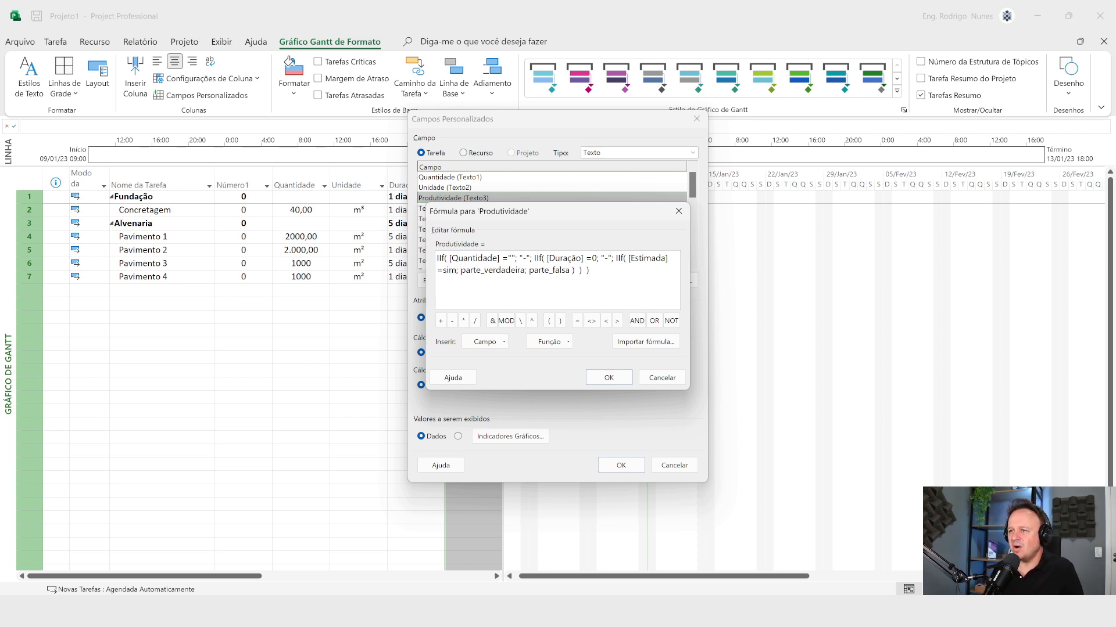
Step: Replace the parte_verdadeira placeholder of the Estimada IIf with the quoted text "-"
left_click_drag(460, 271, 524, 270)
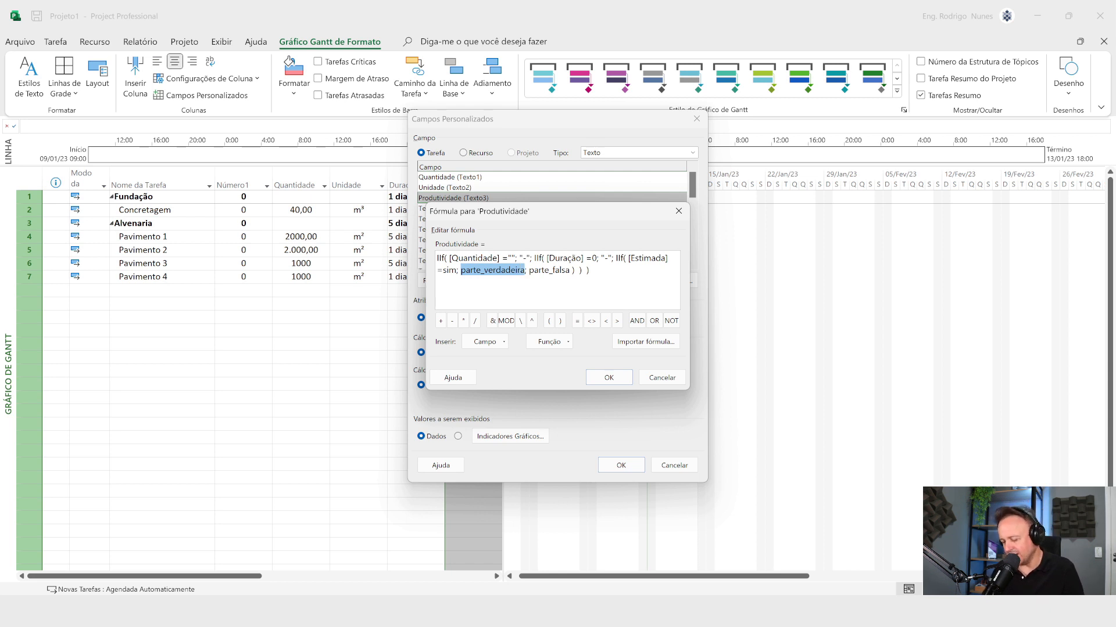
key("Delete")
key("BackSpace")
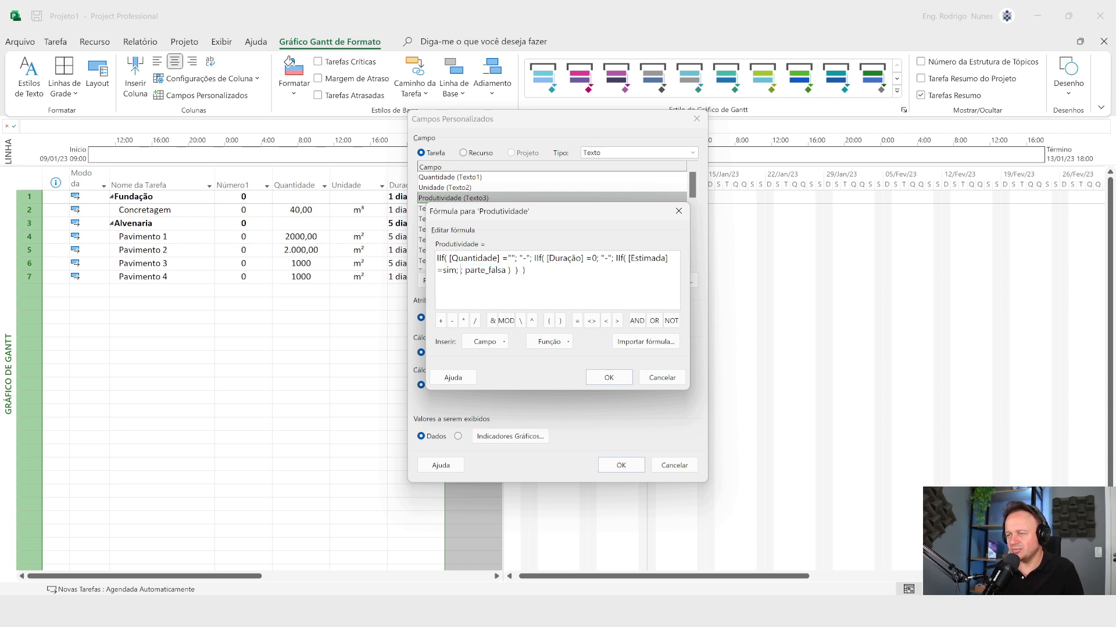
type("\"-")
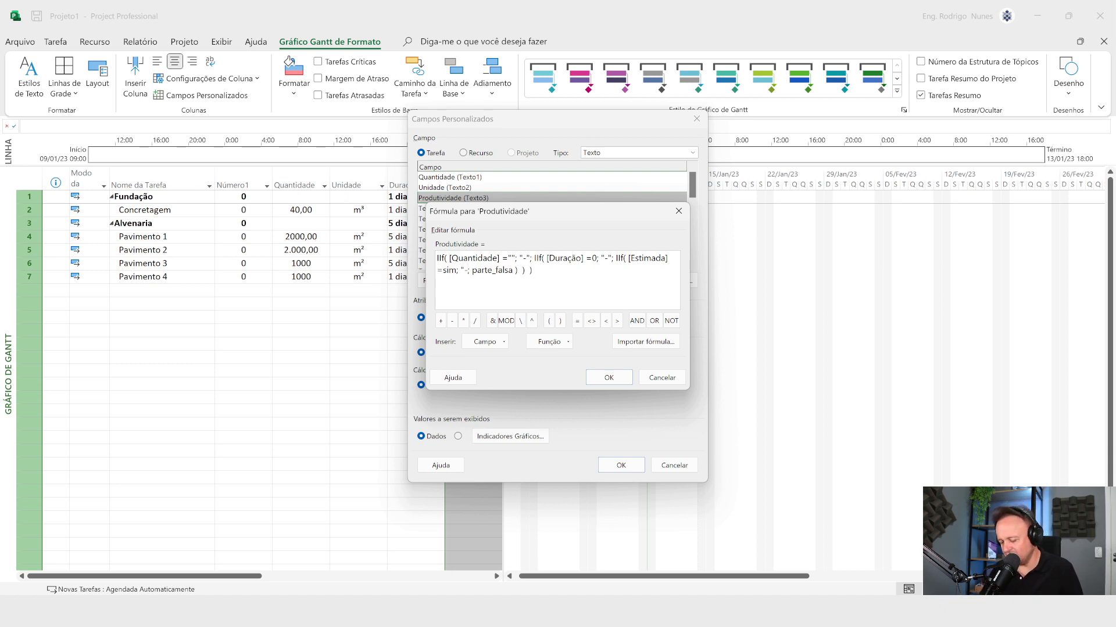
type("\"")
key("Right")
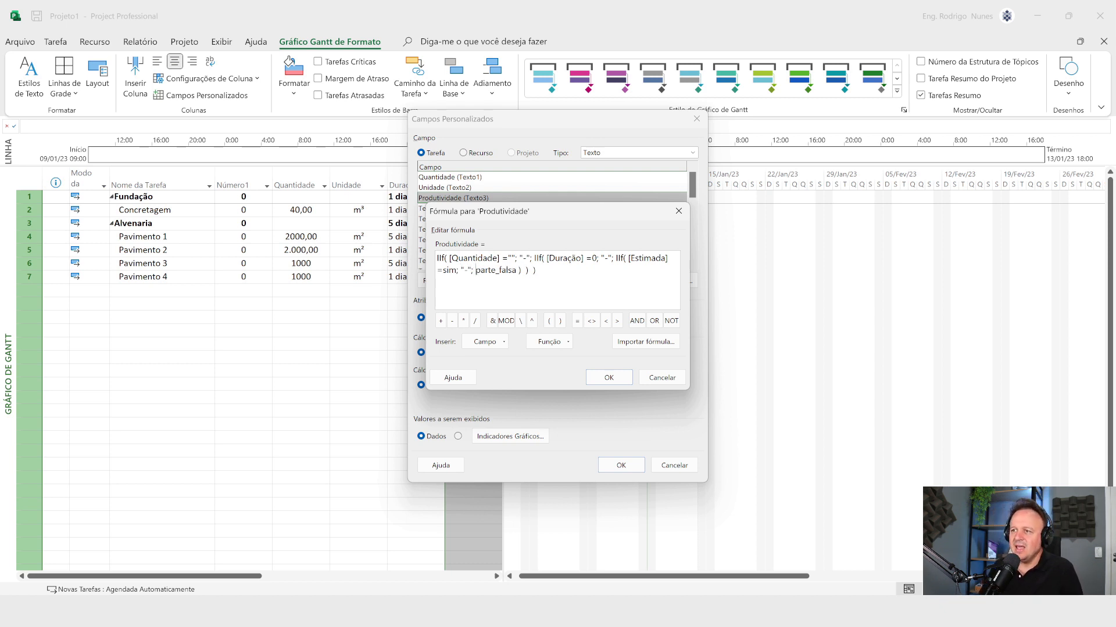
Step: Consult the reference formula in Word, and replace the Estimada IIf's parte_falsa placeholder in Project with the mathematical Int function template
key("shift+Right")
key("shift+Right")
key("shift+Right")
key("shift+Right")
key("shift+Right")
key("shift+Right")
key("shift+Right")
key("shift+Right")
key("shift+Right")
key("shift+Right")
key("shift+Right")
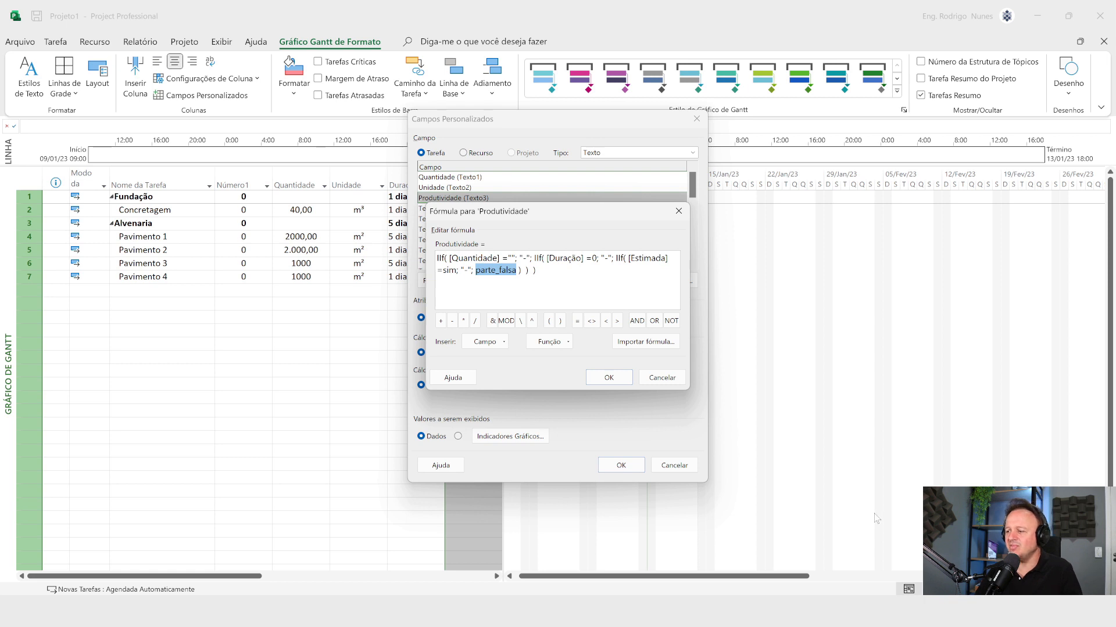
left_click(798, 611)
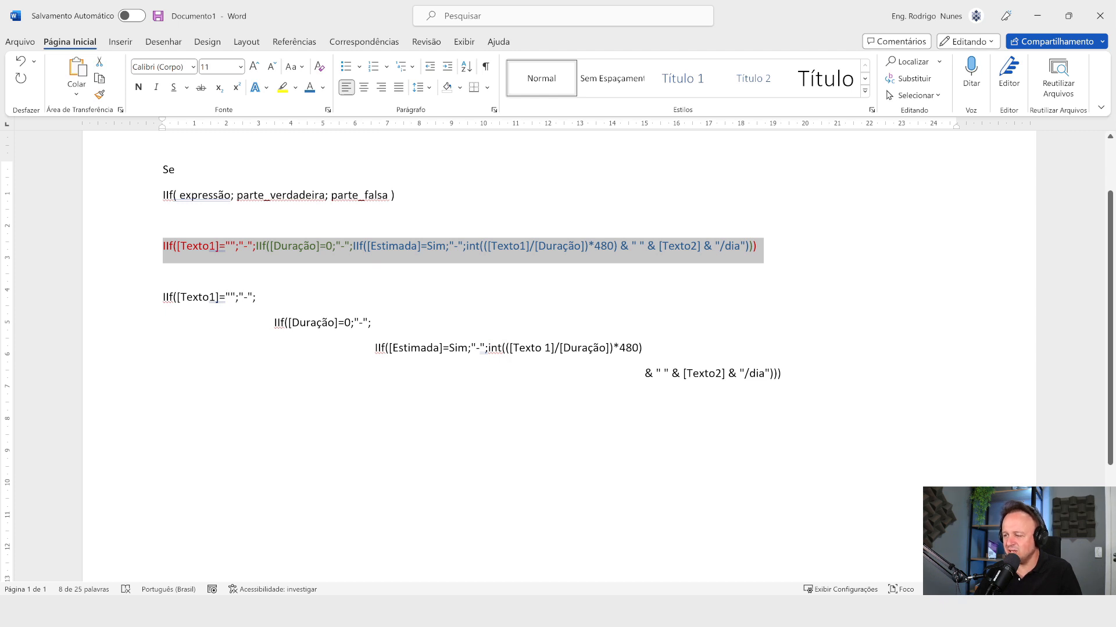
key("alt+Tab")
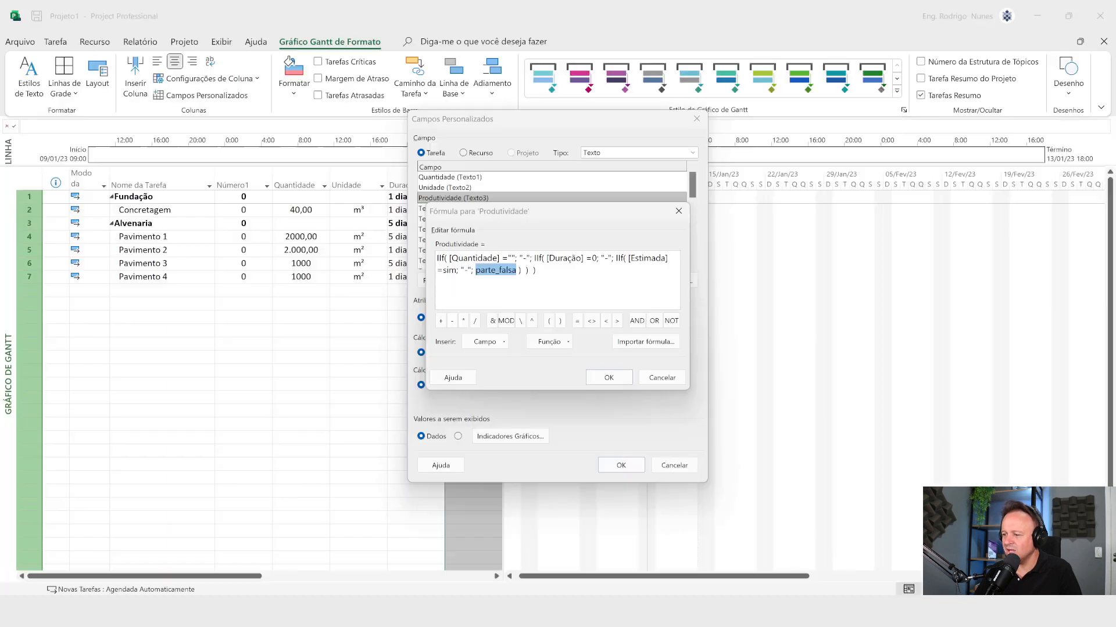
left_click(551, 341)
mouse_move(559, 361)
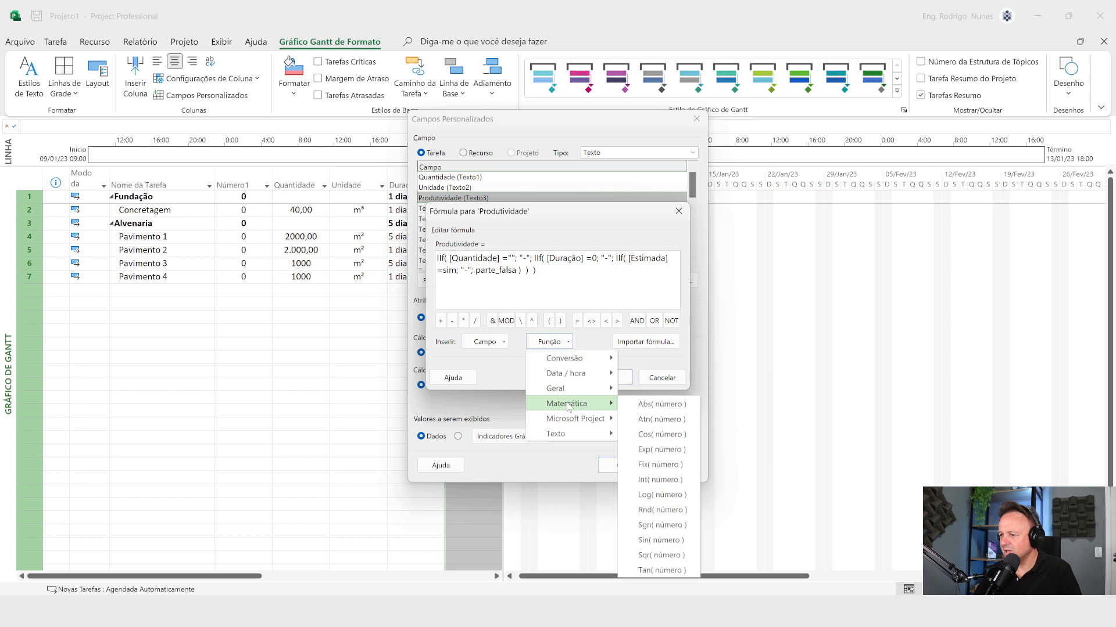
left_click(659, 480)
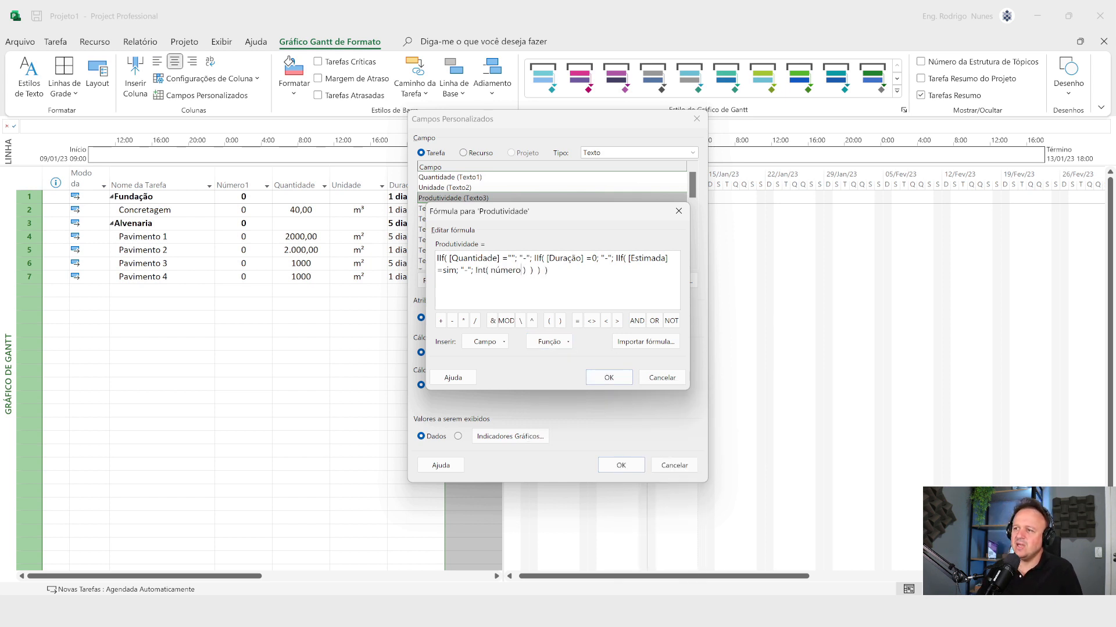
Step: Start replacing the Int function's número placeholder with a field
left_click_drag(521, 270, 490, 271)
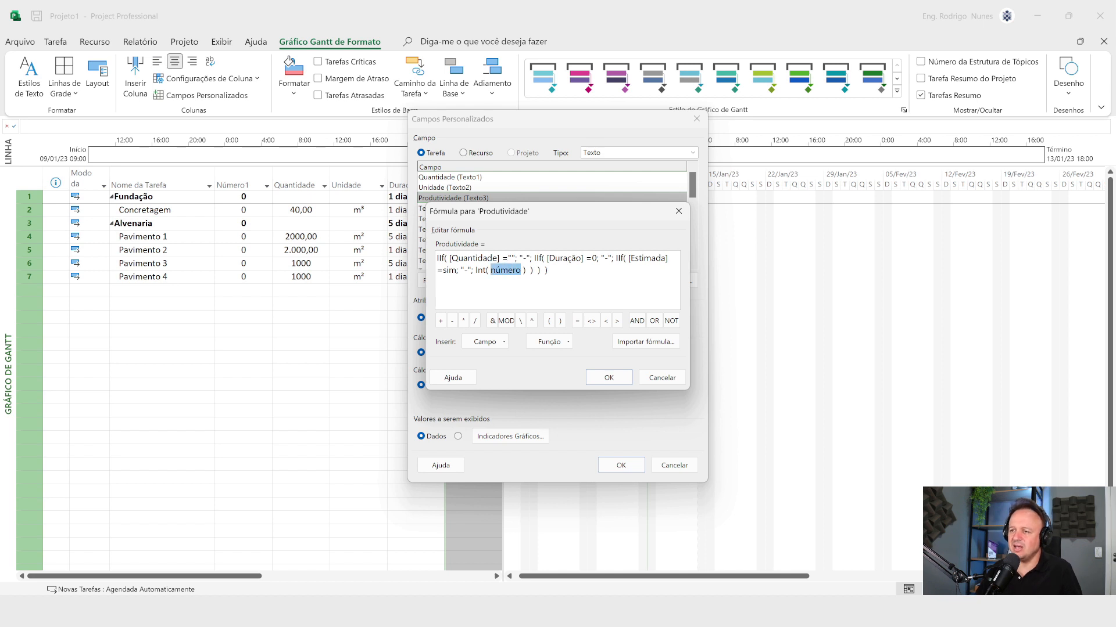
left_click(498, 348)
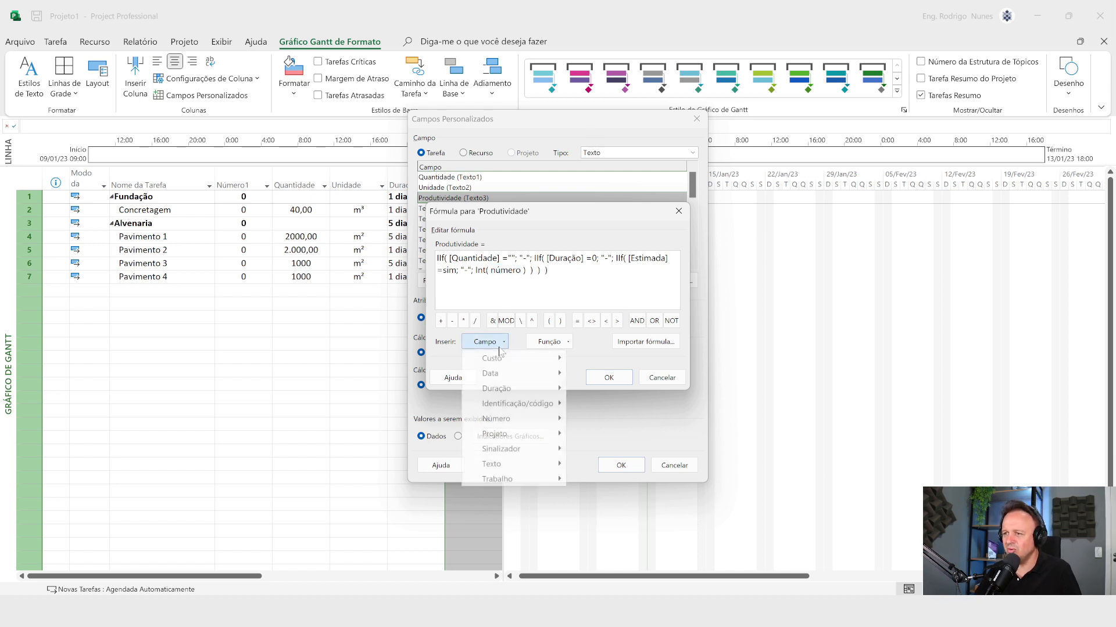
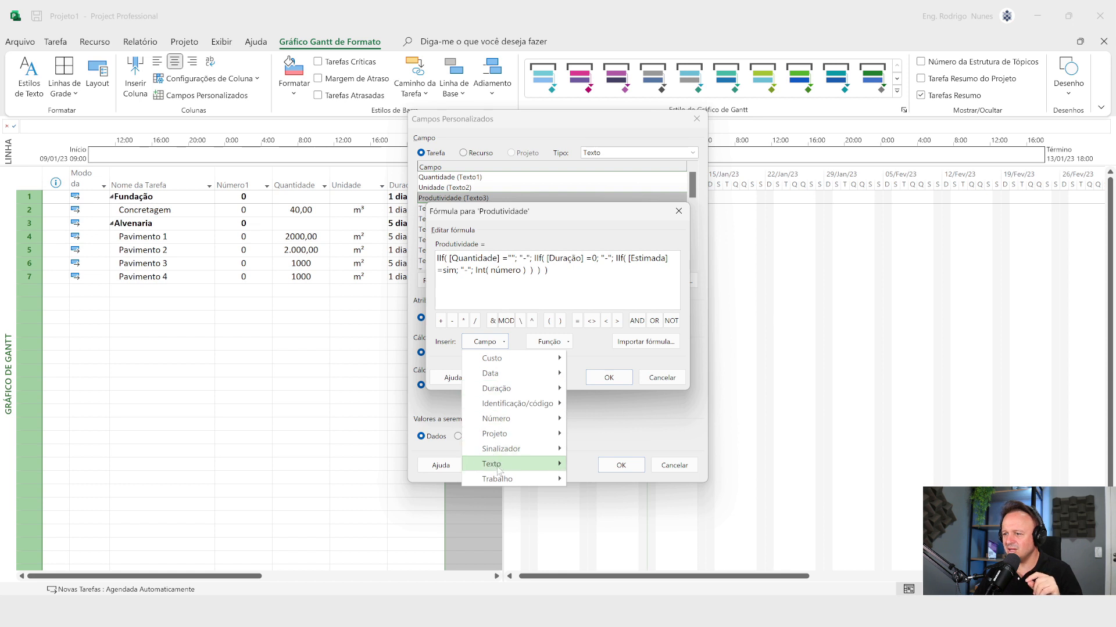
Step: Fill the Int function's argument with the custom text field Quantidade divided by the Duração field
mouse_move(493, 463)
mouse_move(647, 559)
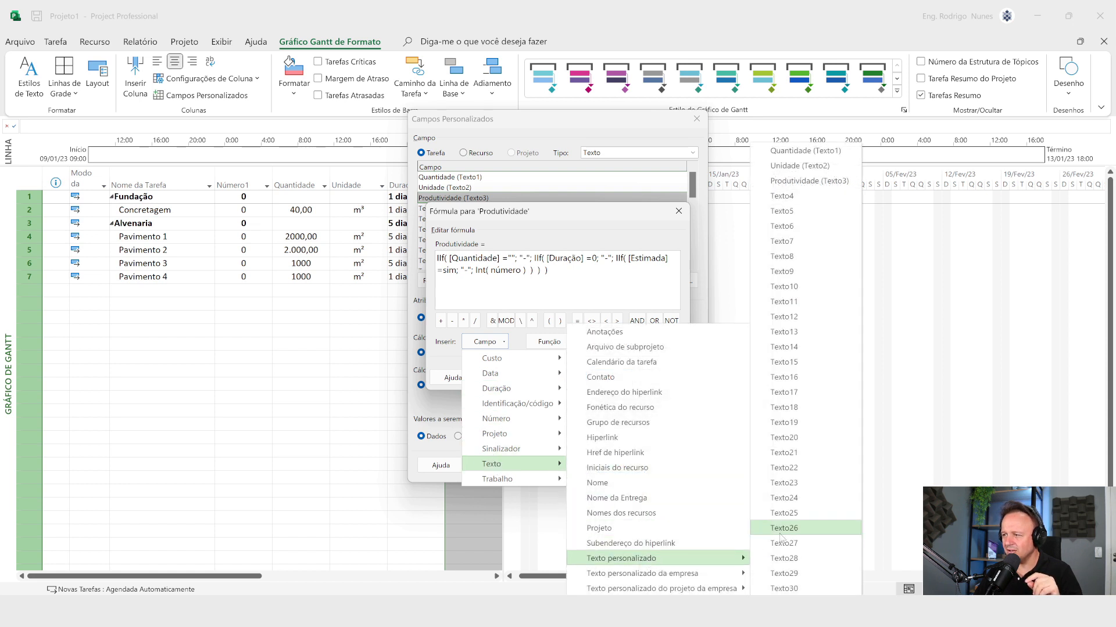
left_click(851, 152)
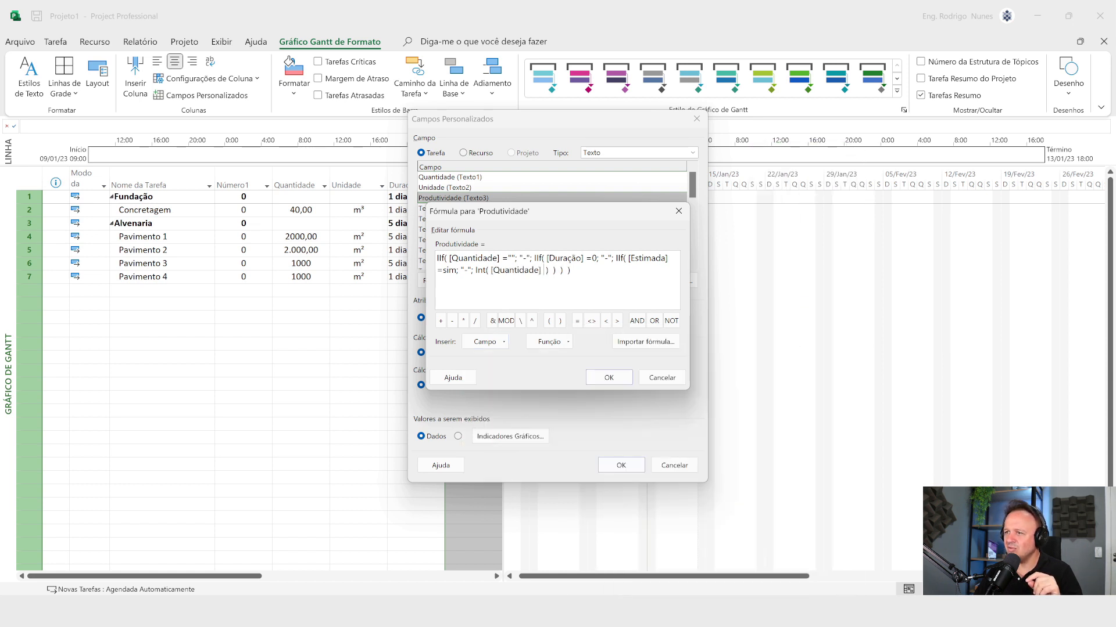
type("/")
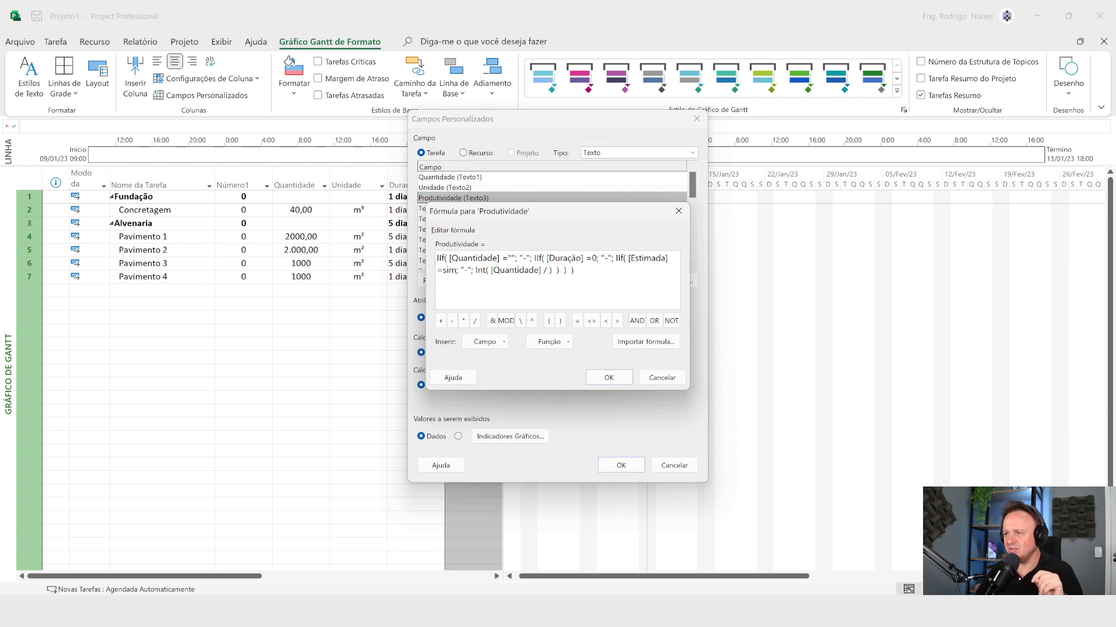
left_click(485, 342)
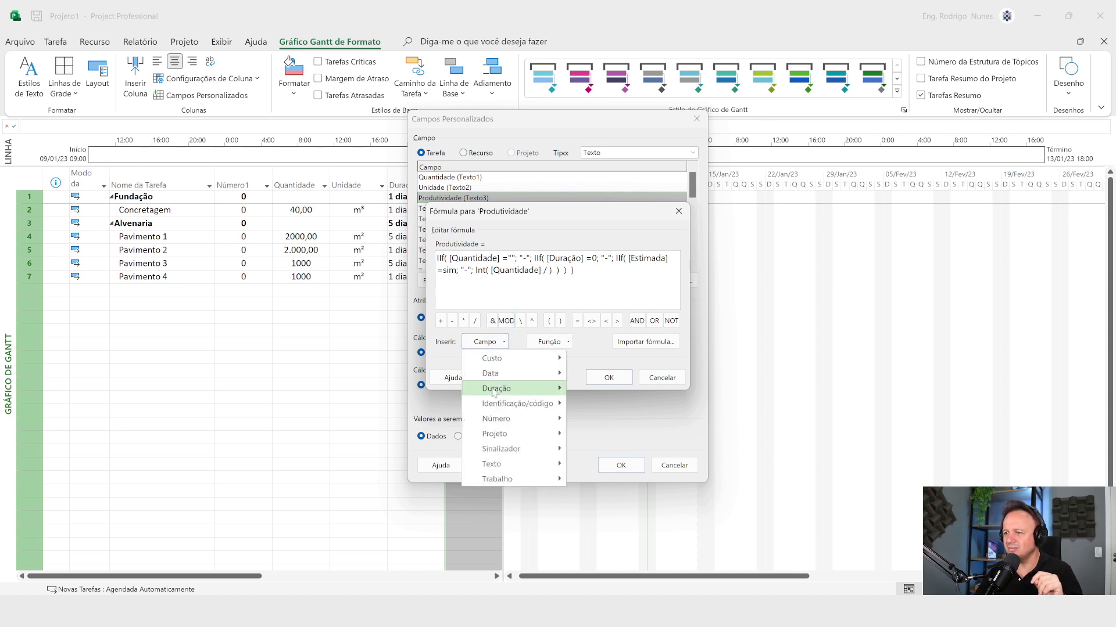
mouse_move(492, 393)
left_click(598, 422)
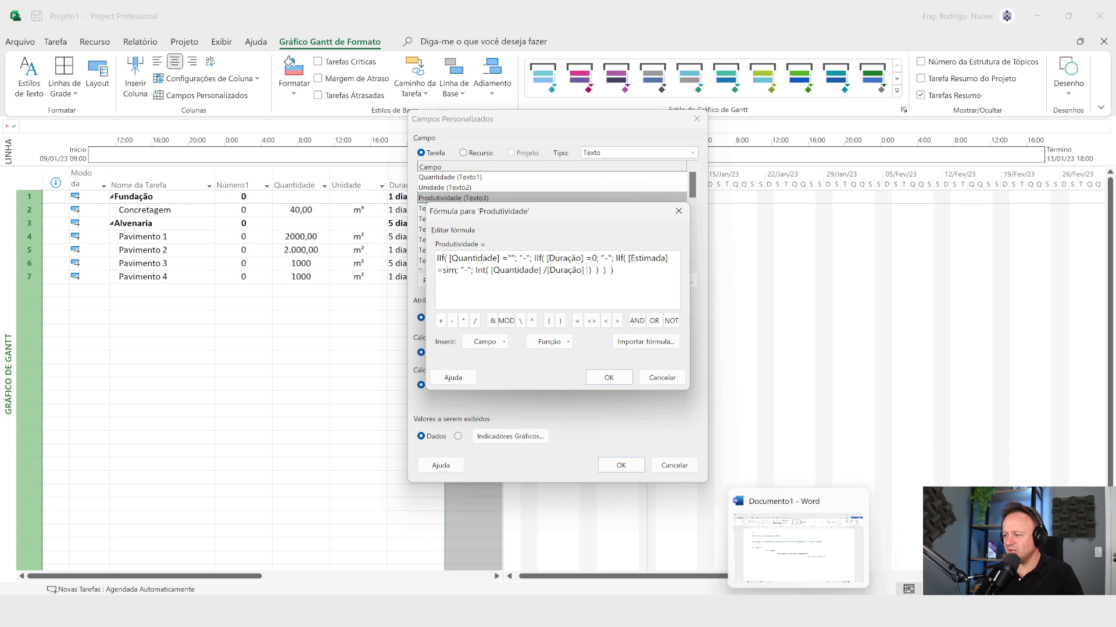
Step: Consult the reference formula in Word, and in Project enclose the Quantidade/Duração division in parentheses and multiply it by 480
left_click(798, 611)
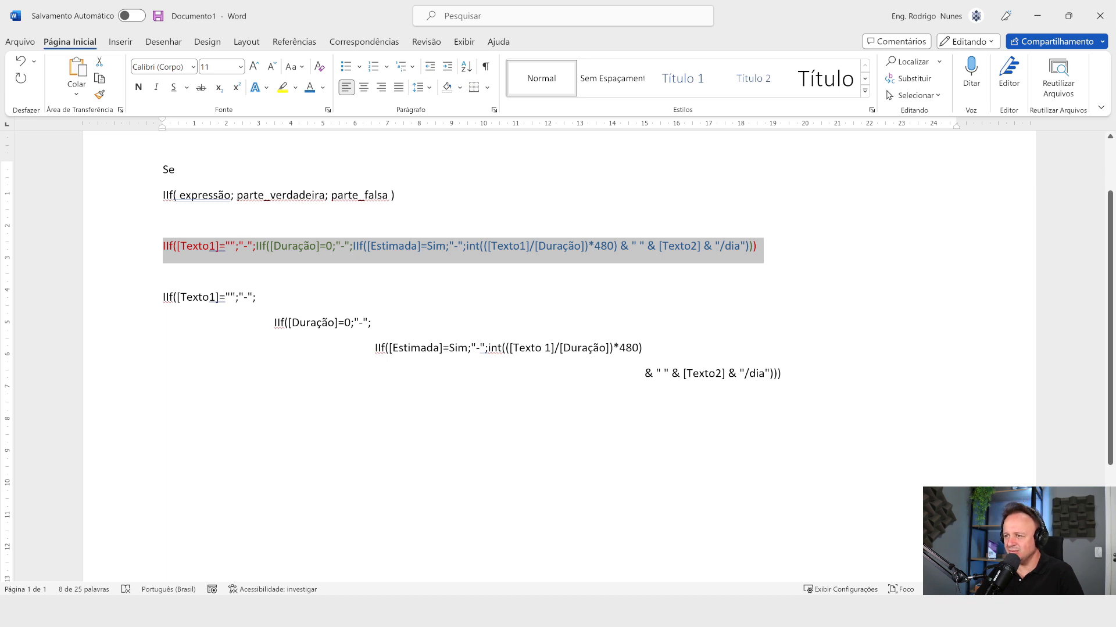
mouse_move(798, 611)
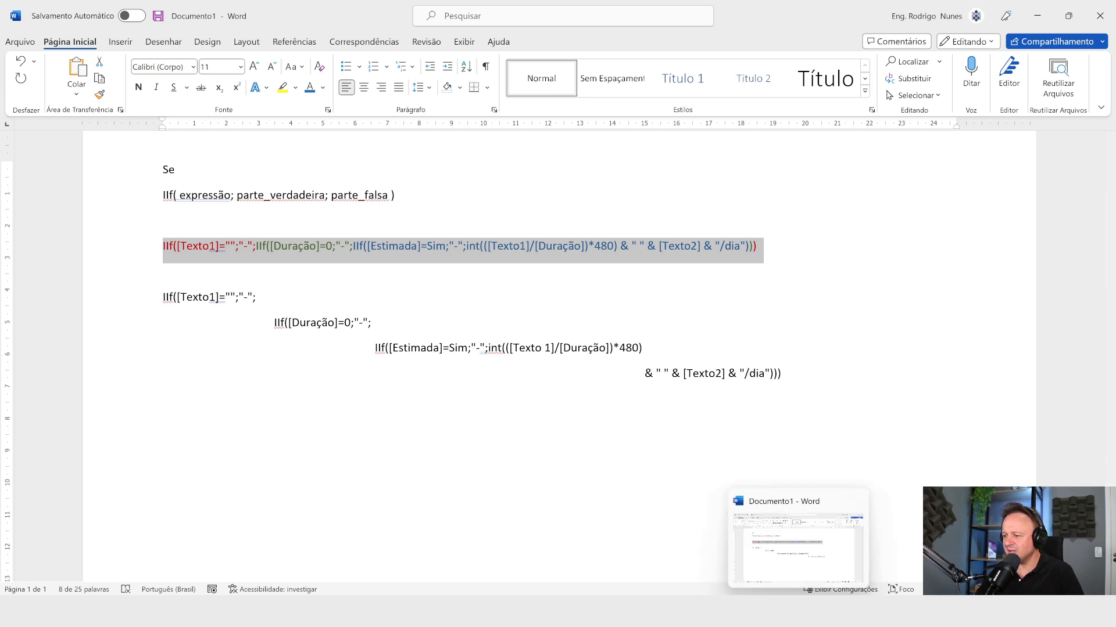
left_click(760, 611)
left_click(722, 611)
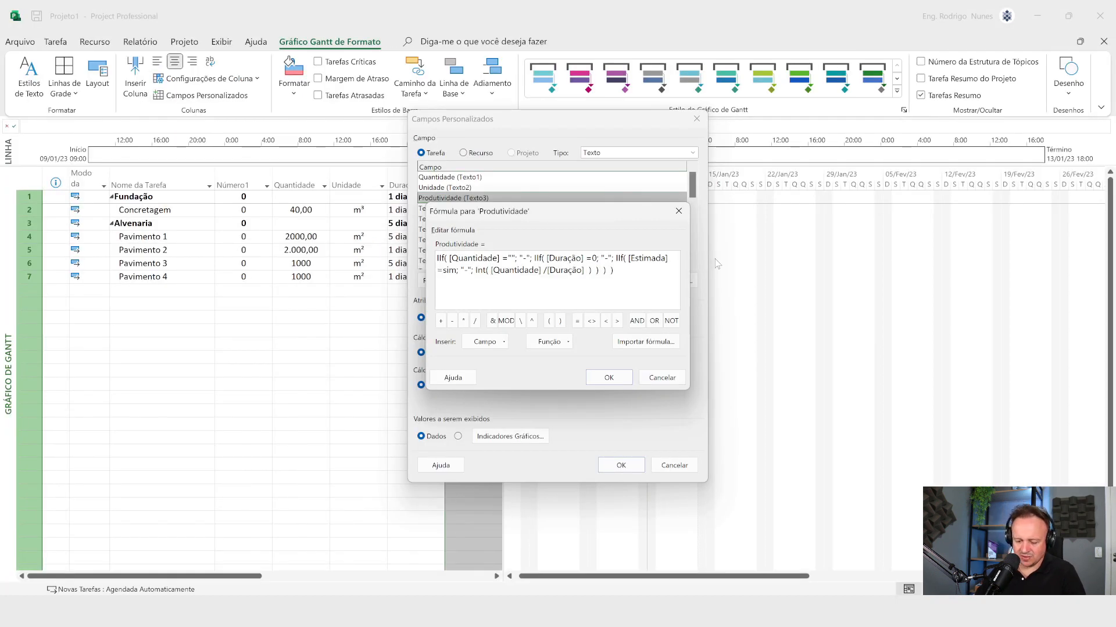
type("(")
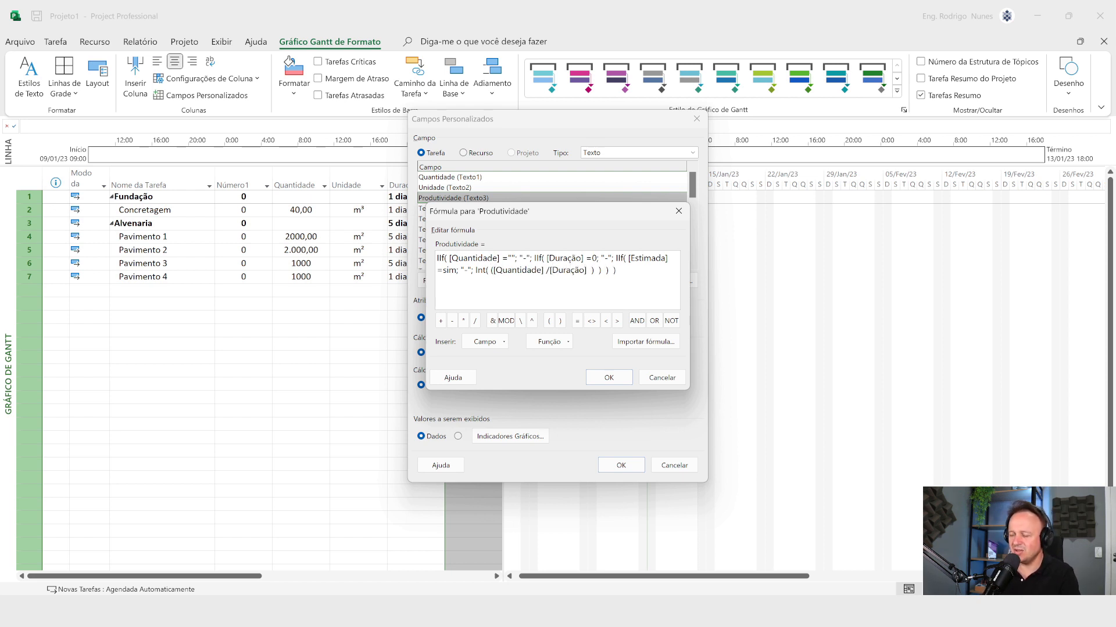
type(")")
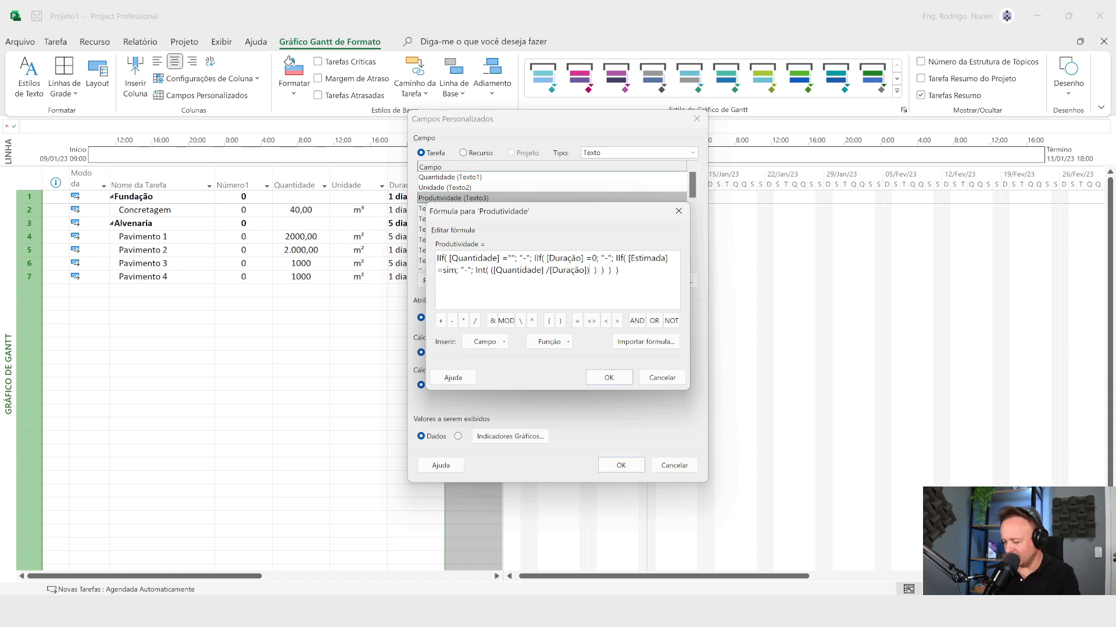
type("*480")
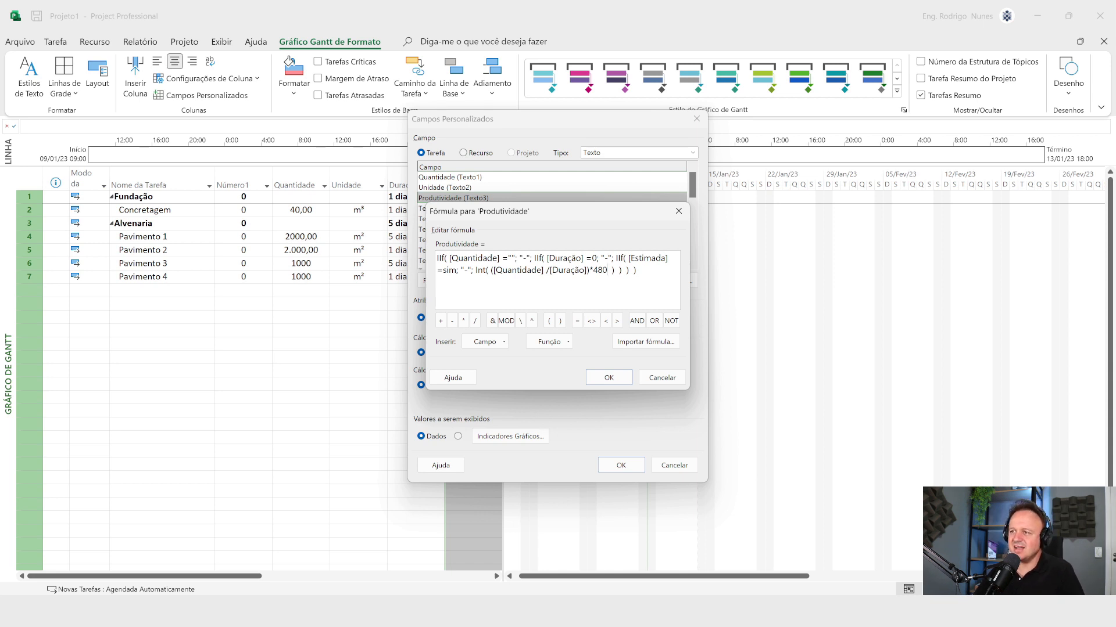
Step: Apply the formula to the Produtividade field, accepting replacement of its existing data with calculated values
left_click(610, 378)
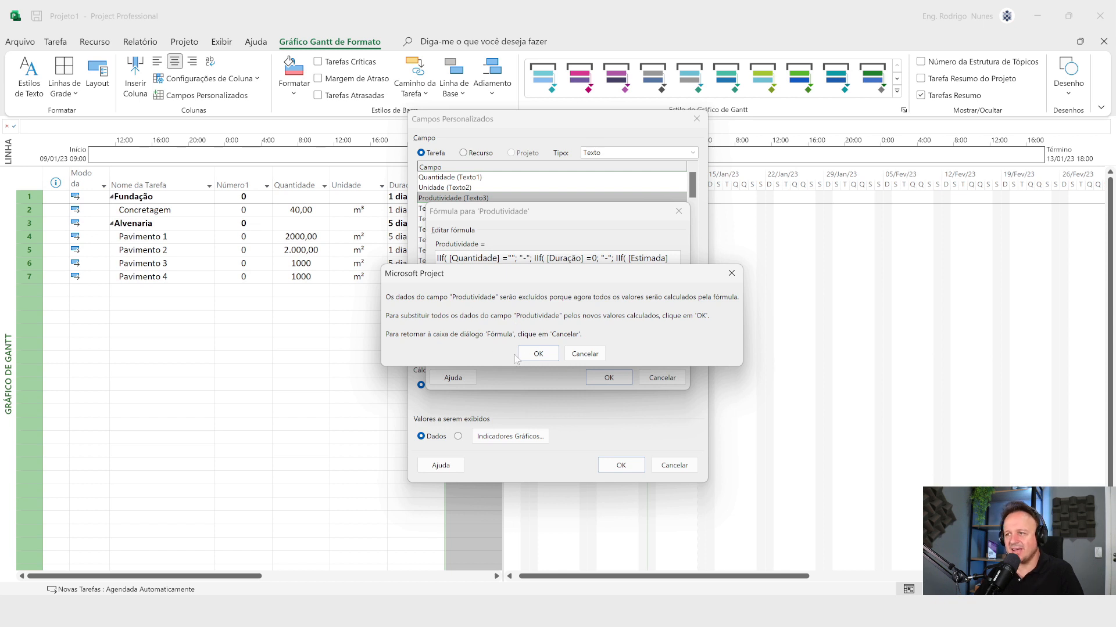
left_click(537, 354)
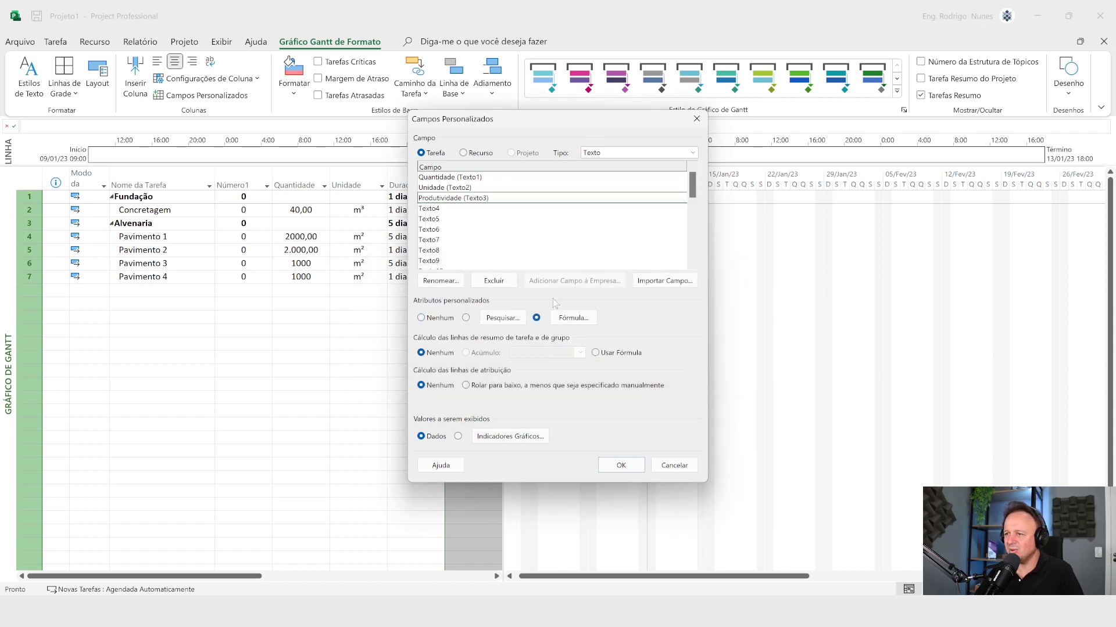
left_click(621, 465)
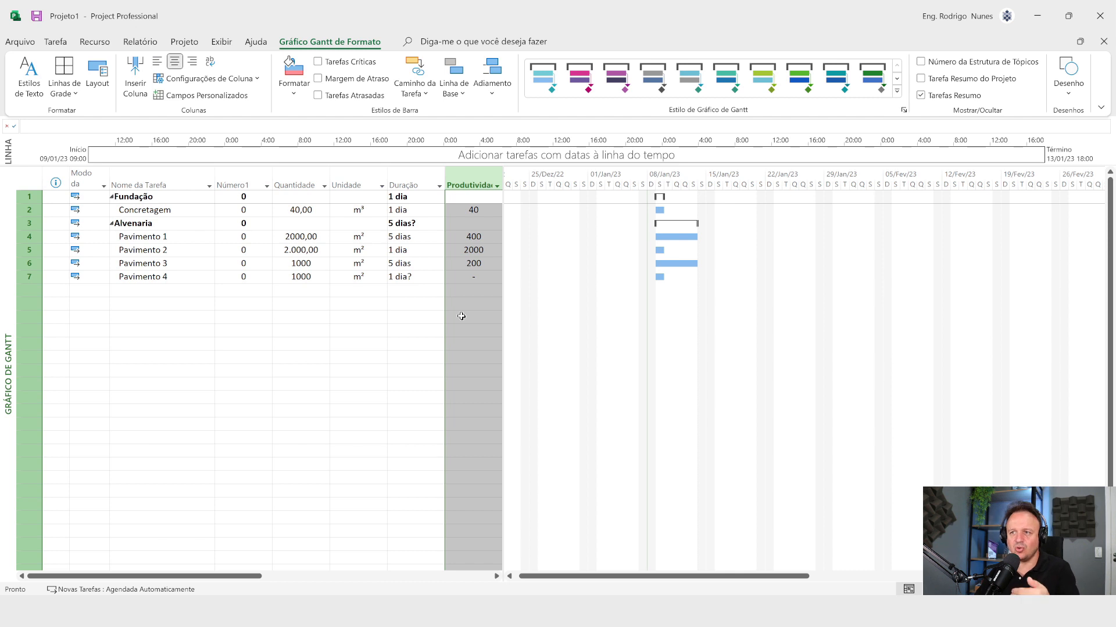
Step: Reopen the Produtividade formula, consult the Word reference, and append &" "& after the Int expression in Project
right_click(464, 178)
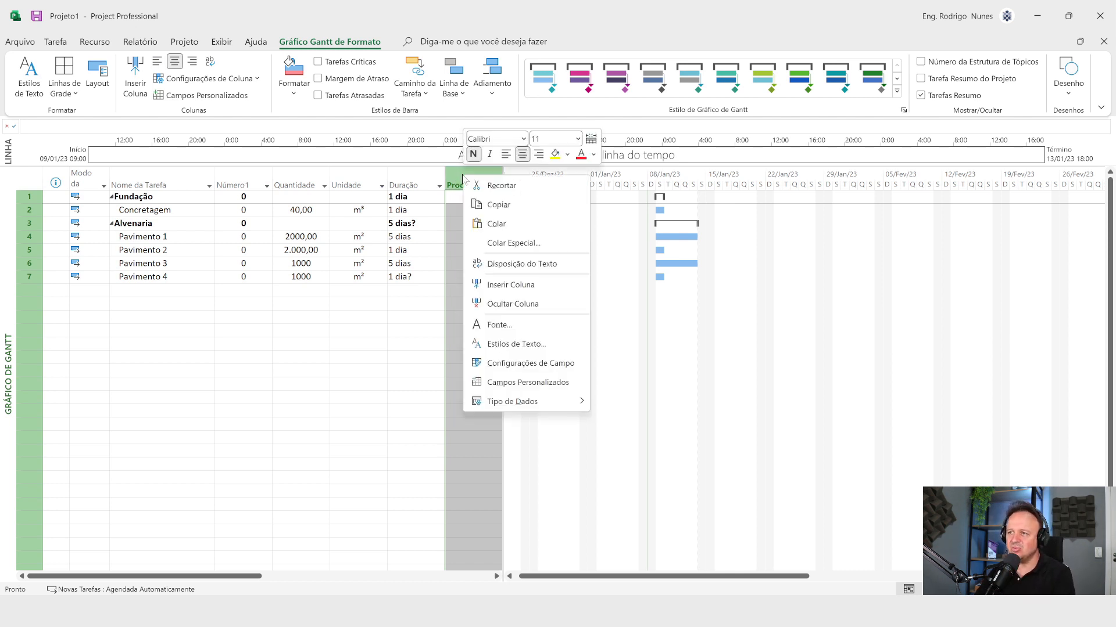
left_click(540, 385)
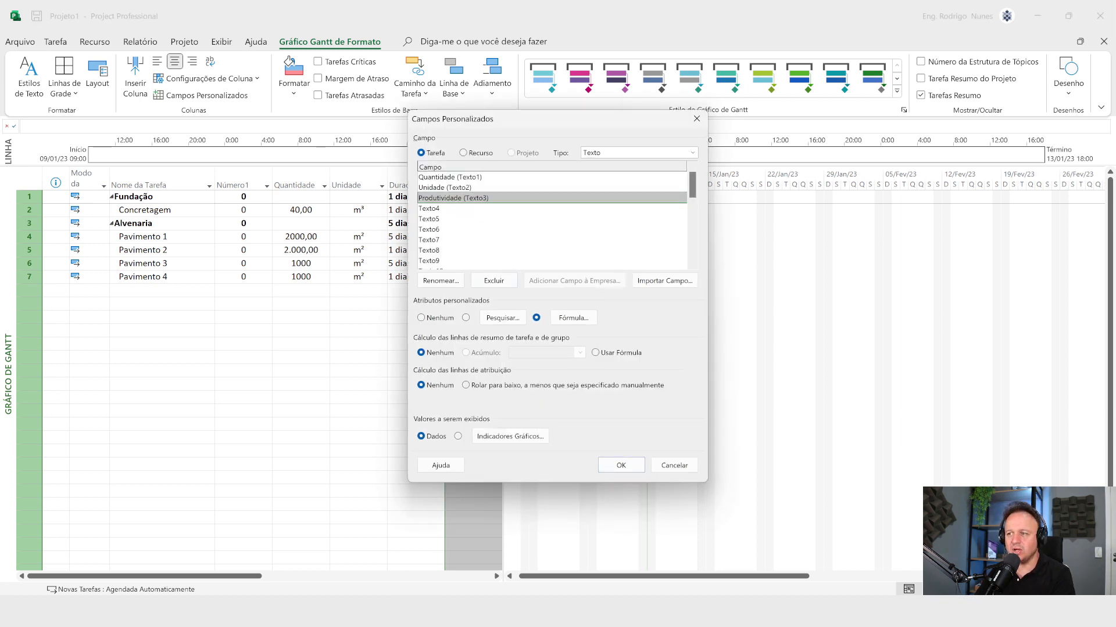
left_click(574, 318)
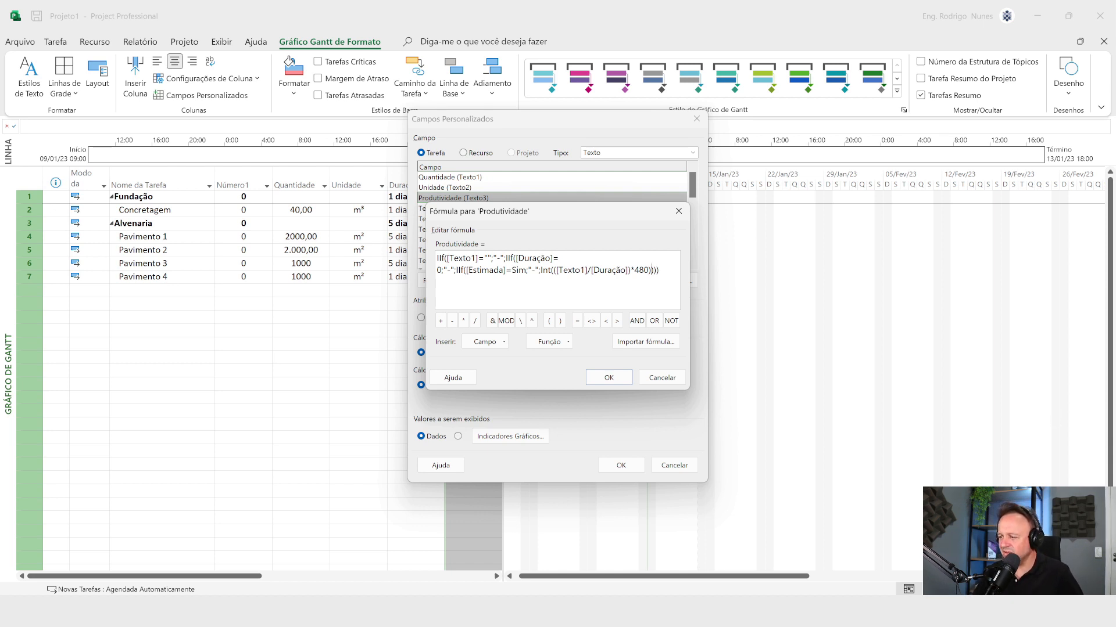
key("alt+Tab")
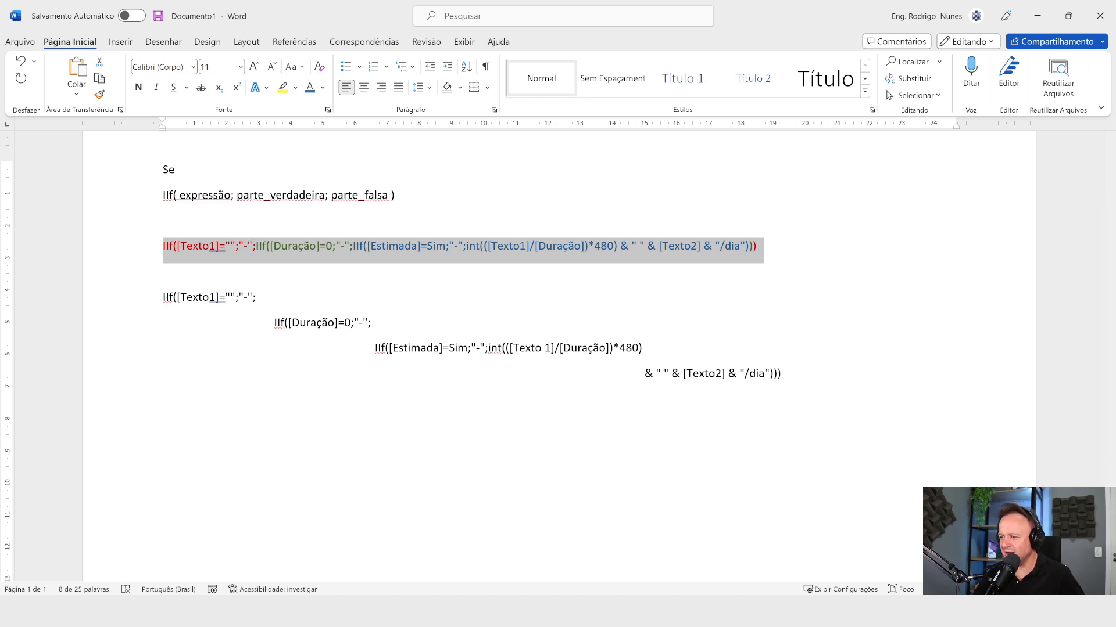
key("alt+Tab")
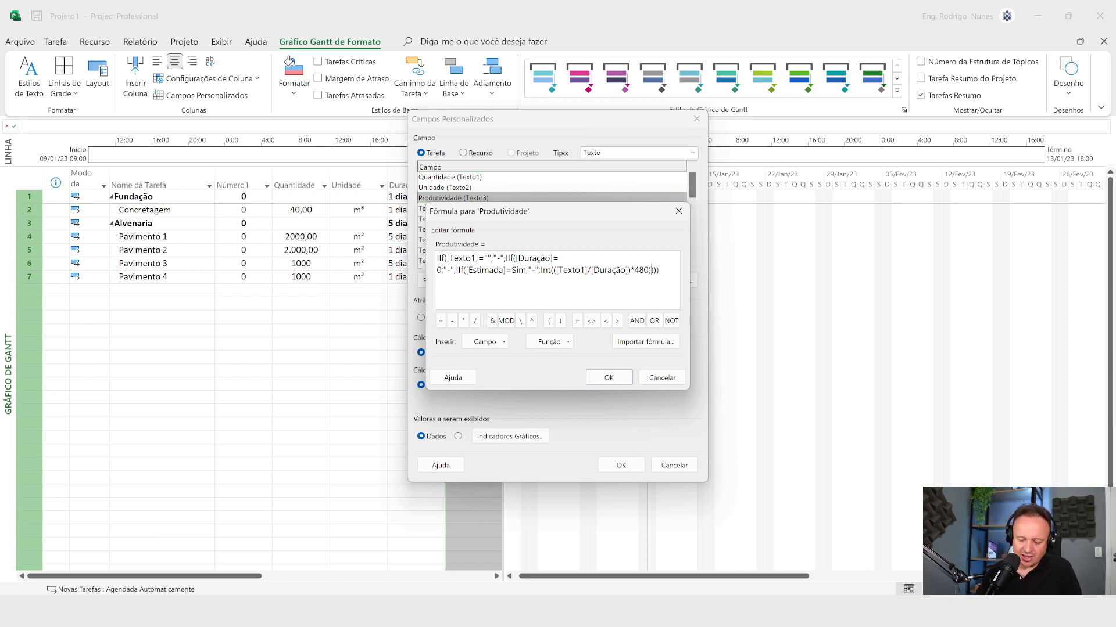
type("&")
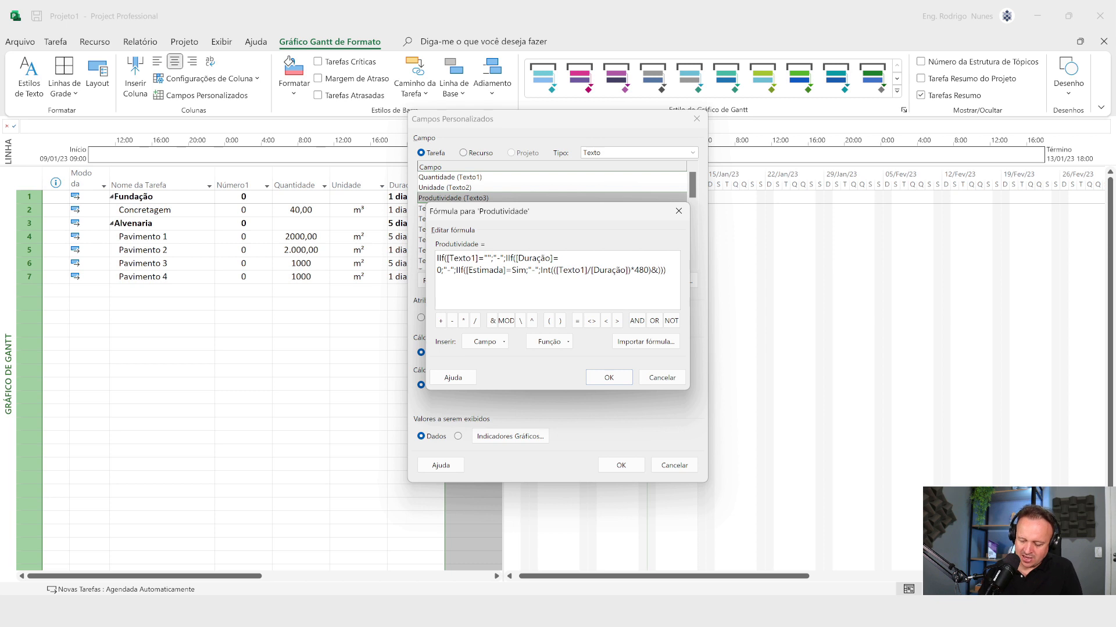
type("\"\"")
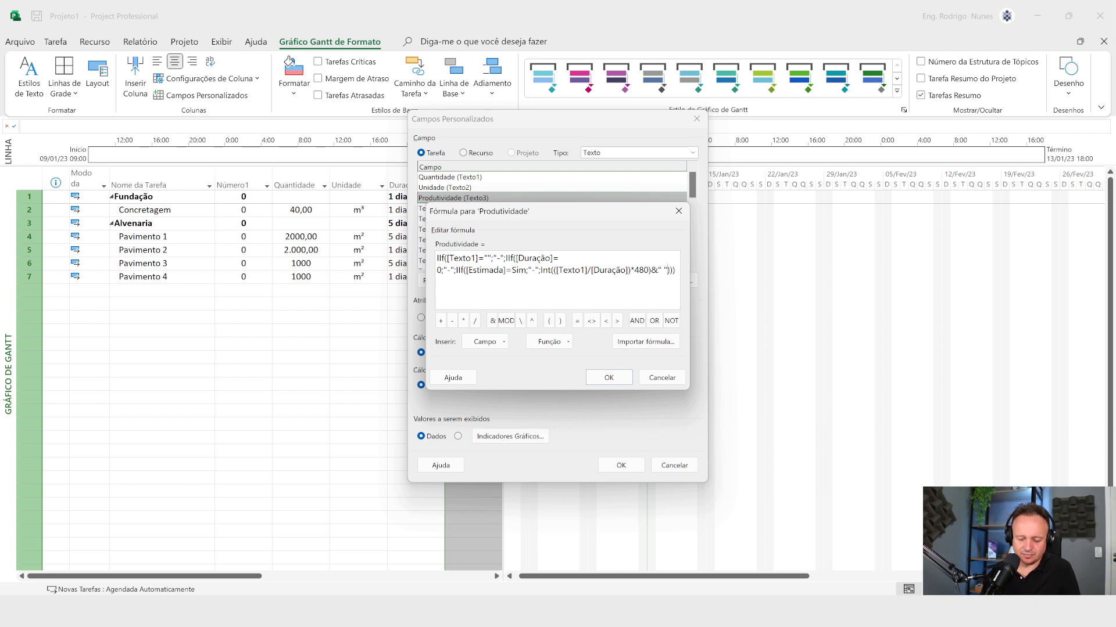
type(" &")
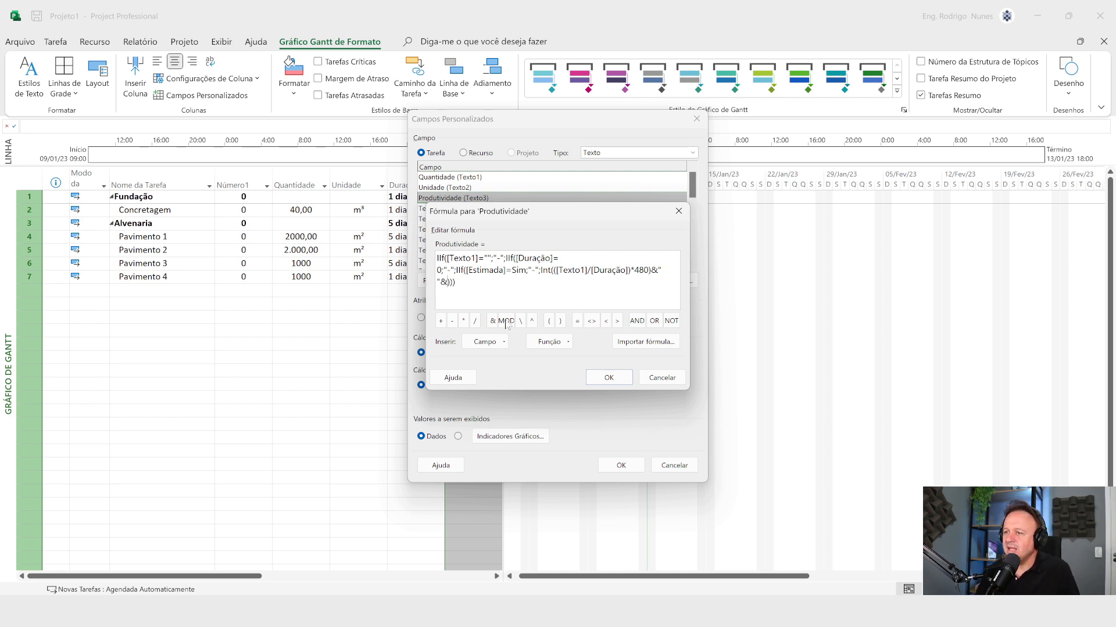
Step: Insert the custom text field Unidade (Texto2) after the last & in the formula
left_click(503, 344)
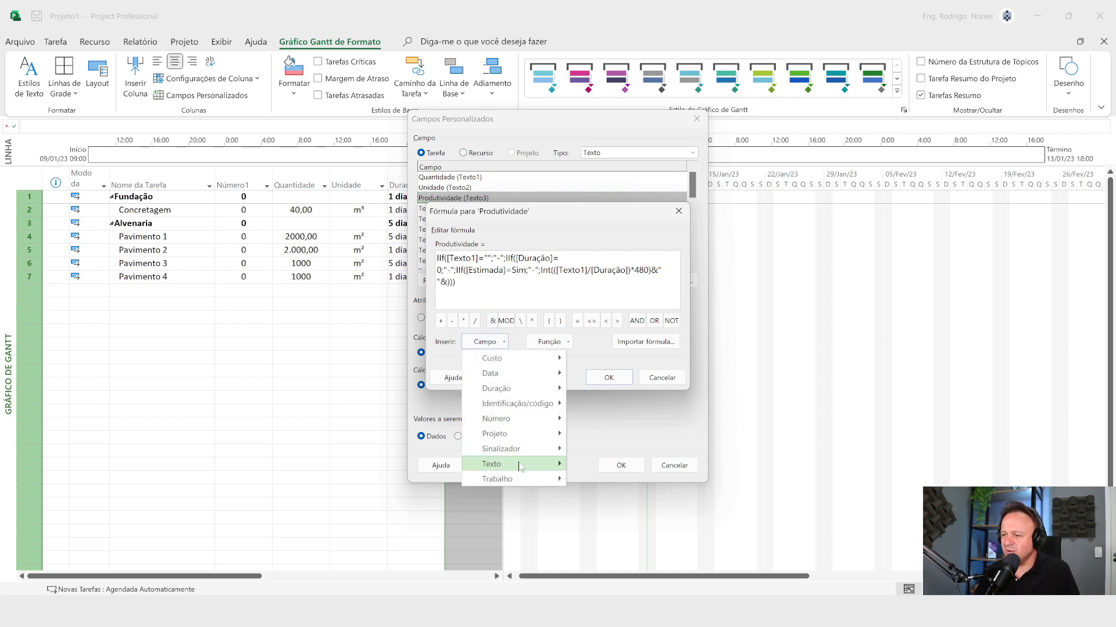
mouse_move(522, 465)
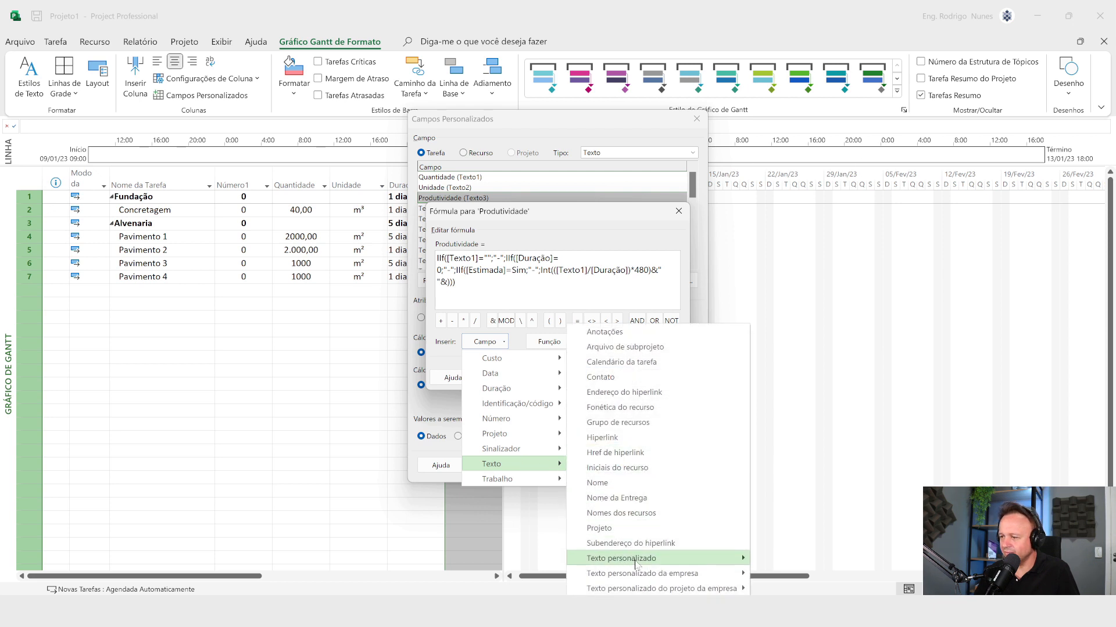
mouse_move(649, 561)
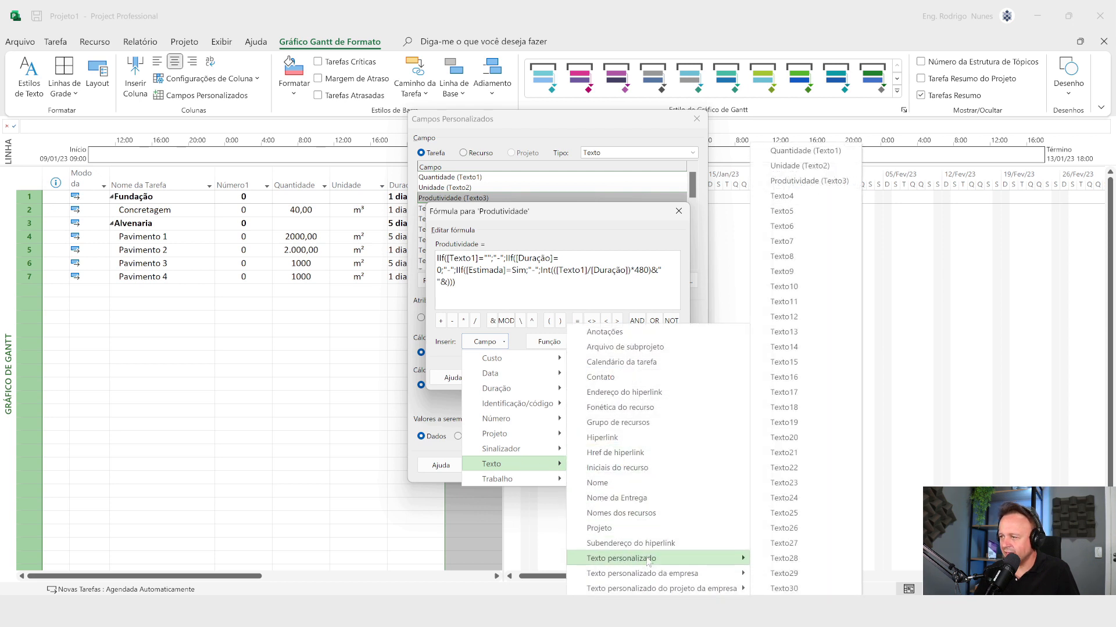
left_click(836, 166)
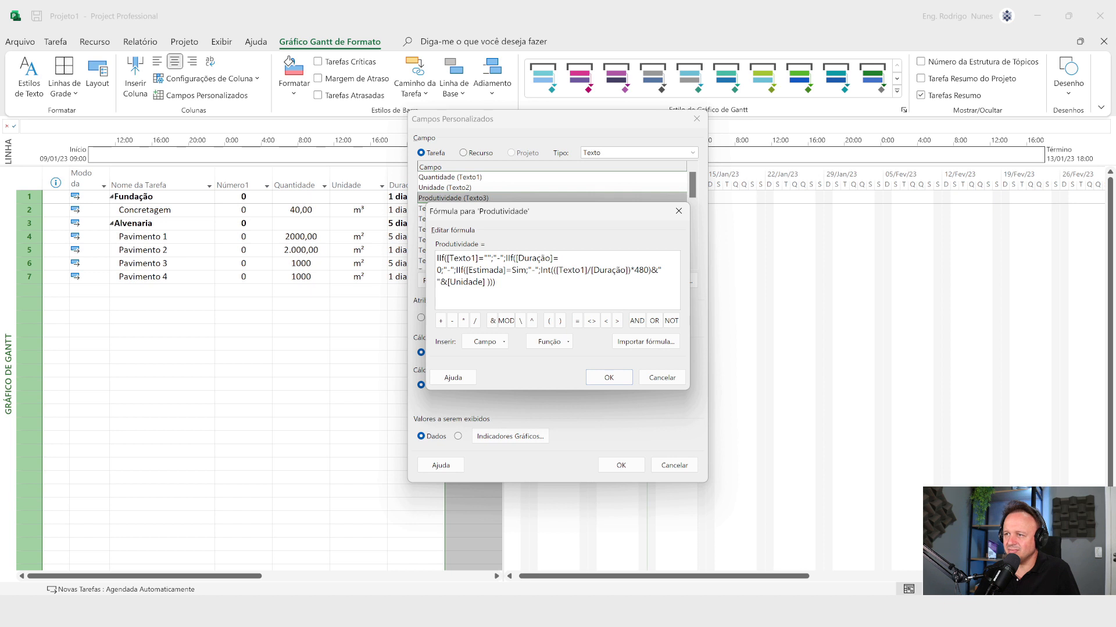
Step: Append &"/dia" after the Unidade field, with the text closed in quotes, and apply the completed formula to the Produtividade field
type("&")
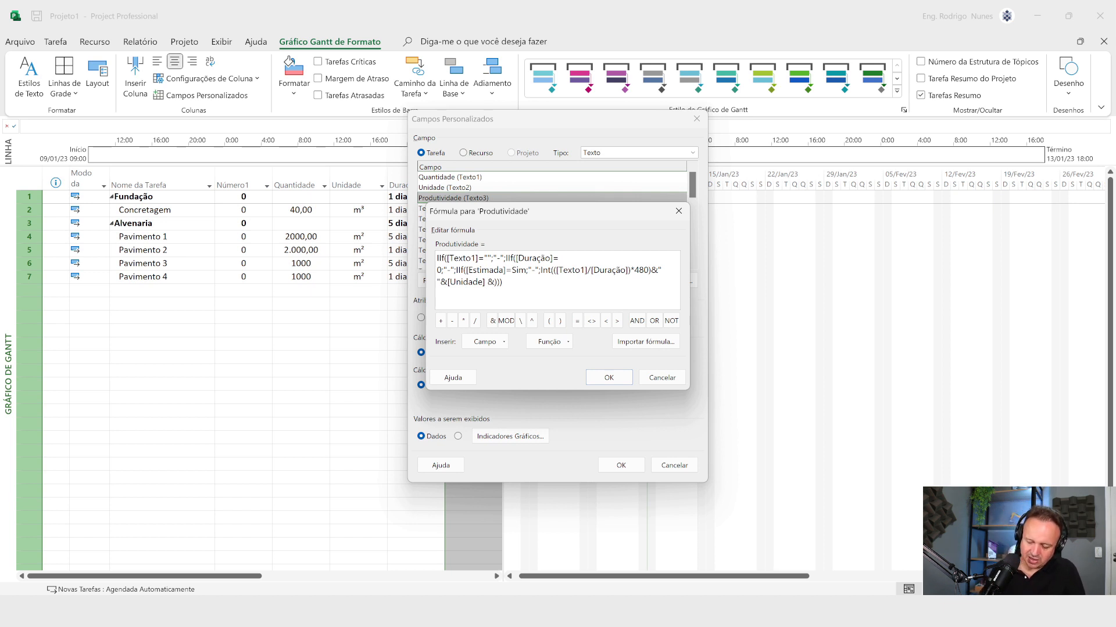
type("\"")
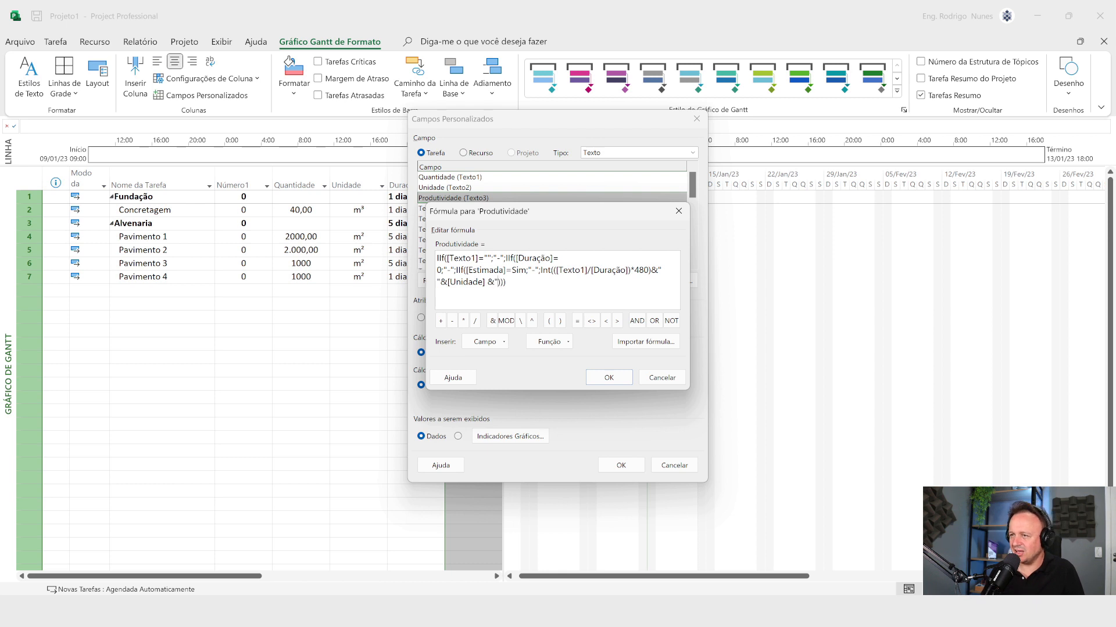
type("/dia")
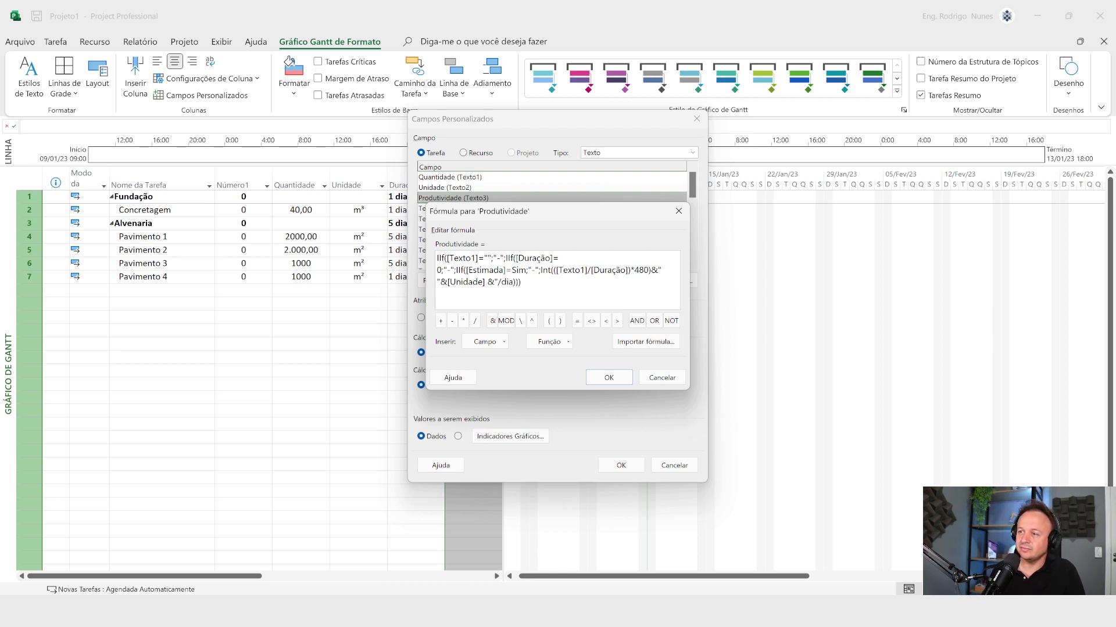
key("Return")
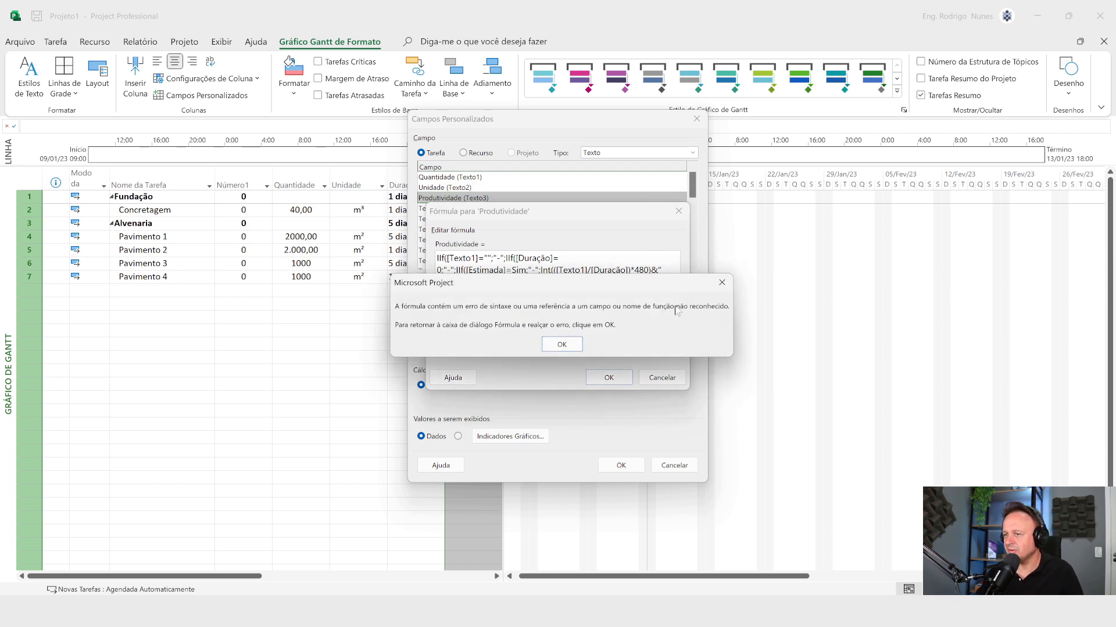
left_click(721, 282)
left_click(523, 282)
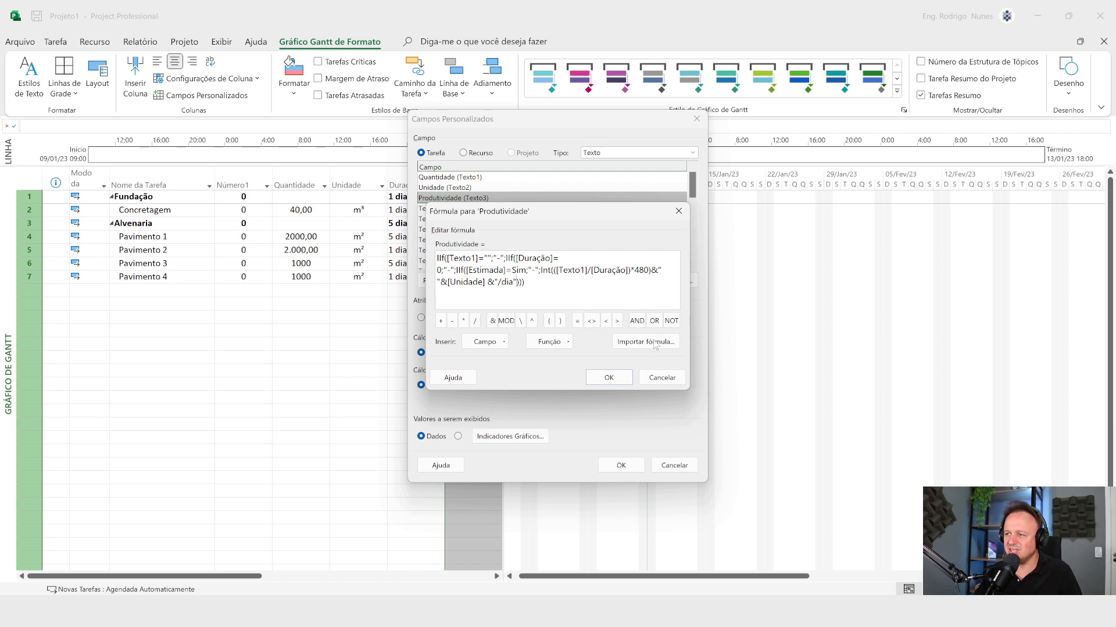
left_click(618, 379)
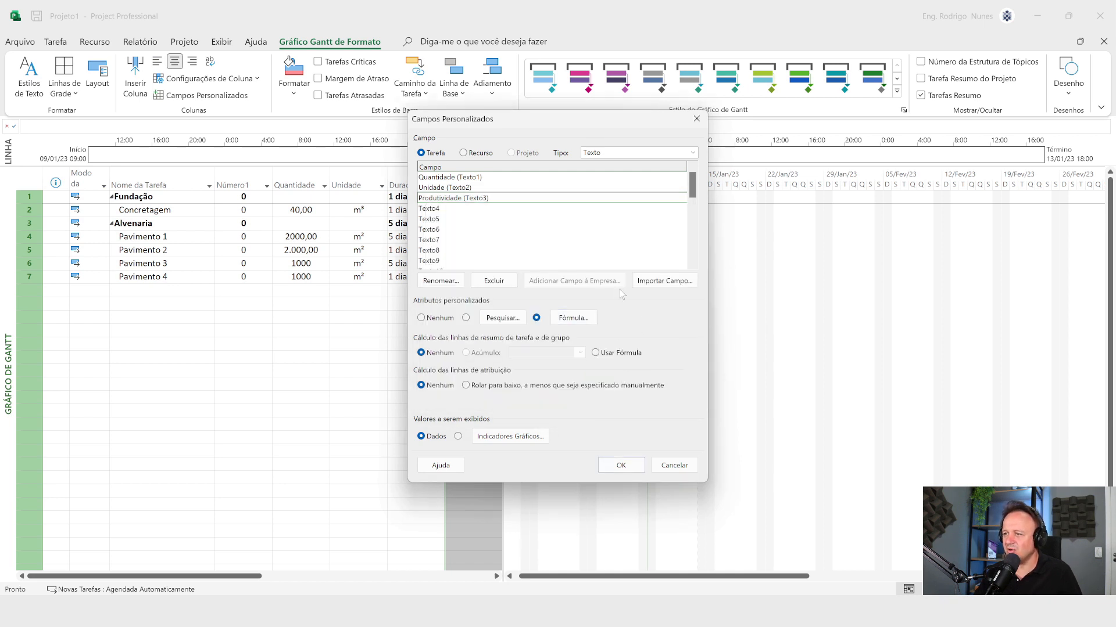
left_click(629, 468)
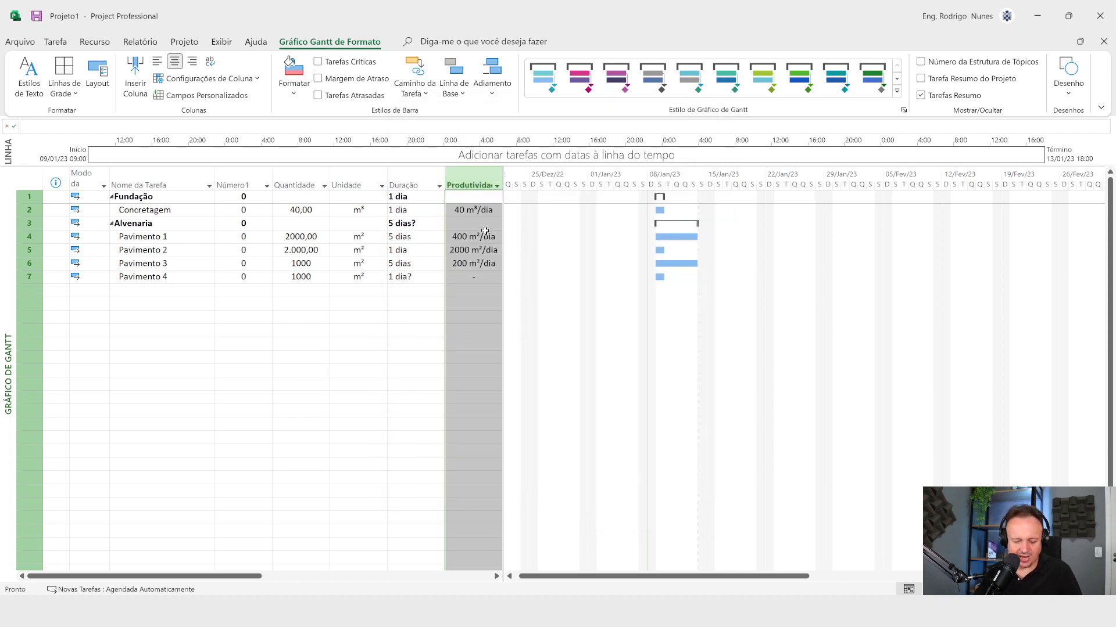
left_click_drag(460, 219, 479, 308)
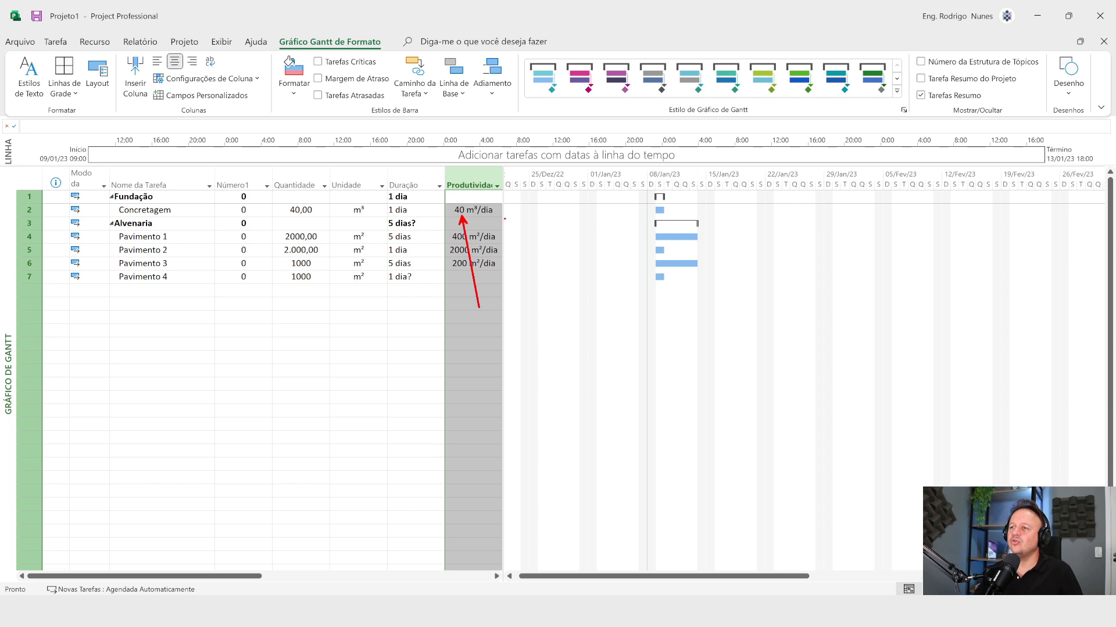
left_click_drag(457, 244, 468, 330)
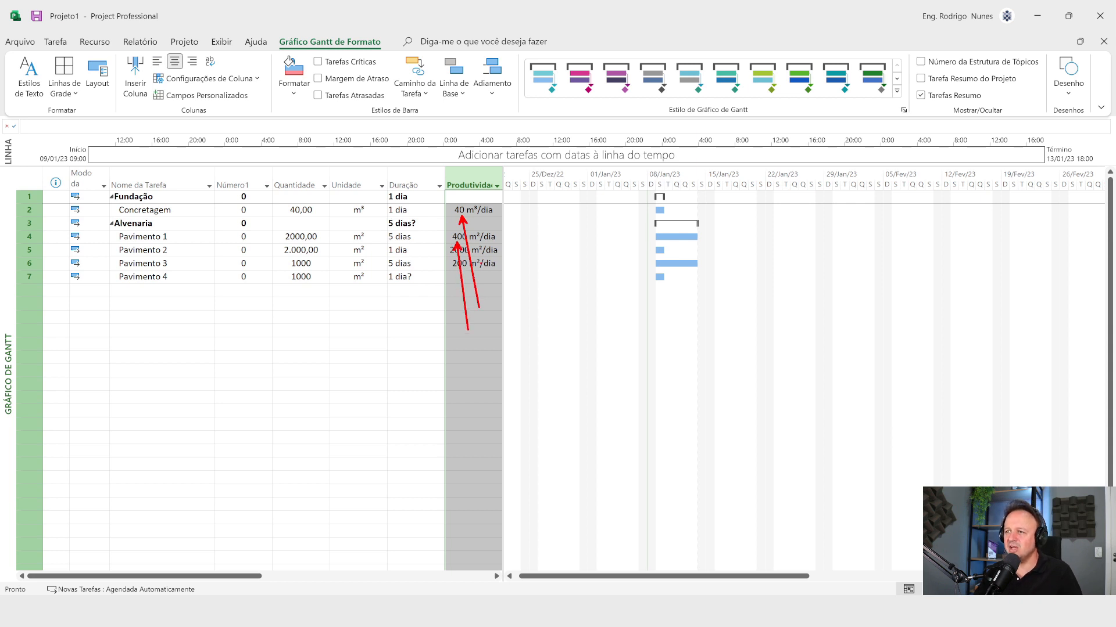
key("Escape")
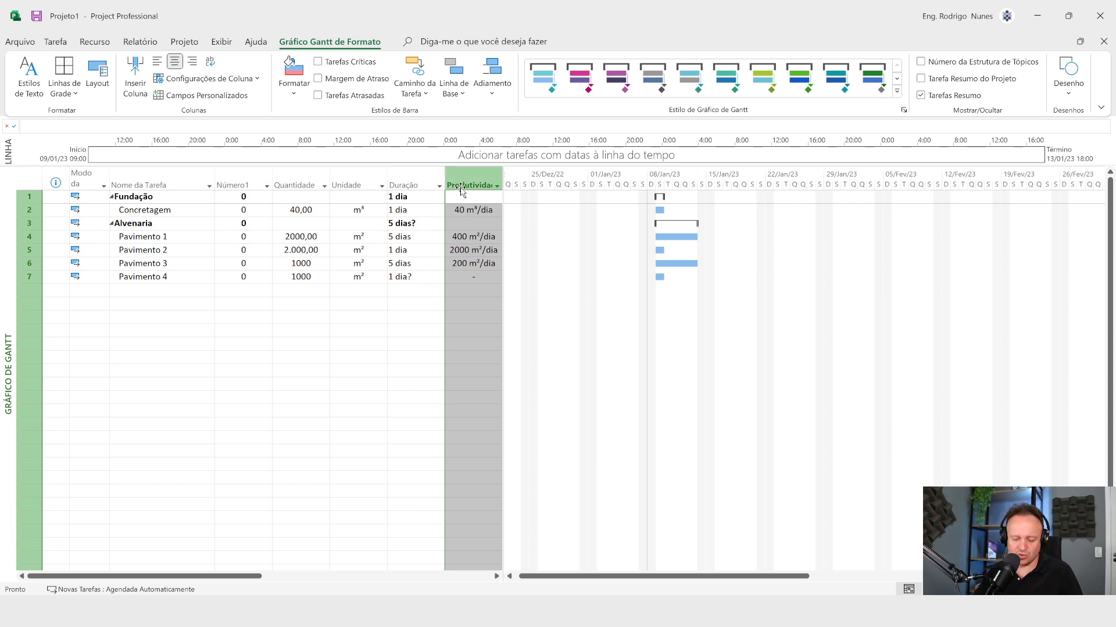
key("ctrl+2")
mouse_move(443, 164)
left_mouse_down()
mouse_move(513, 266)
mouse_move(524, 311)
left_mouse_up()
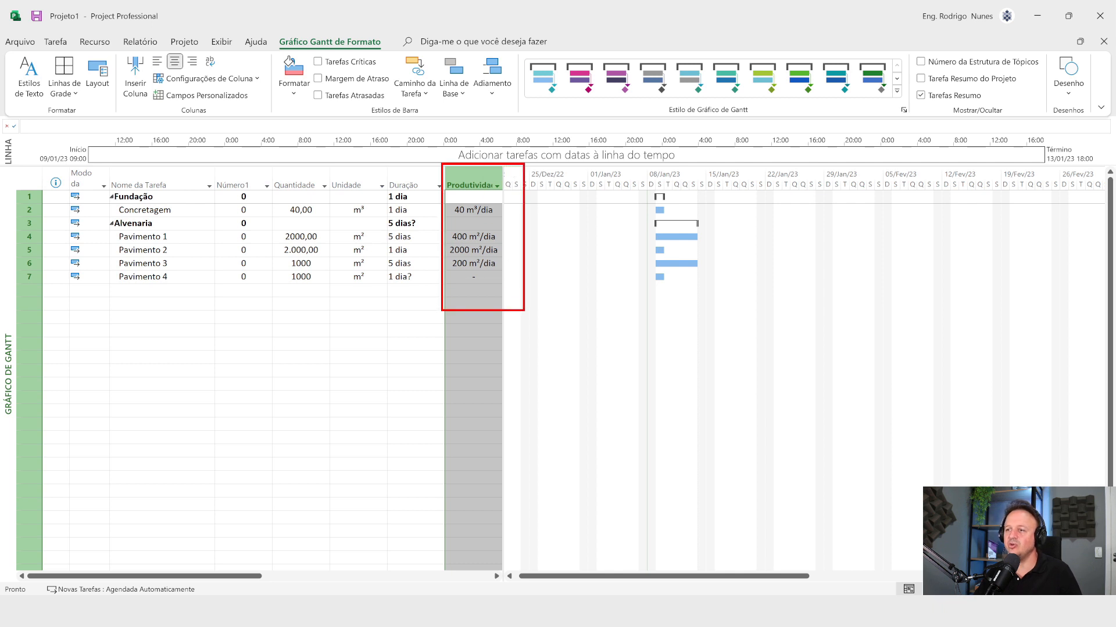
key("Escape")
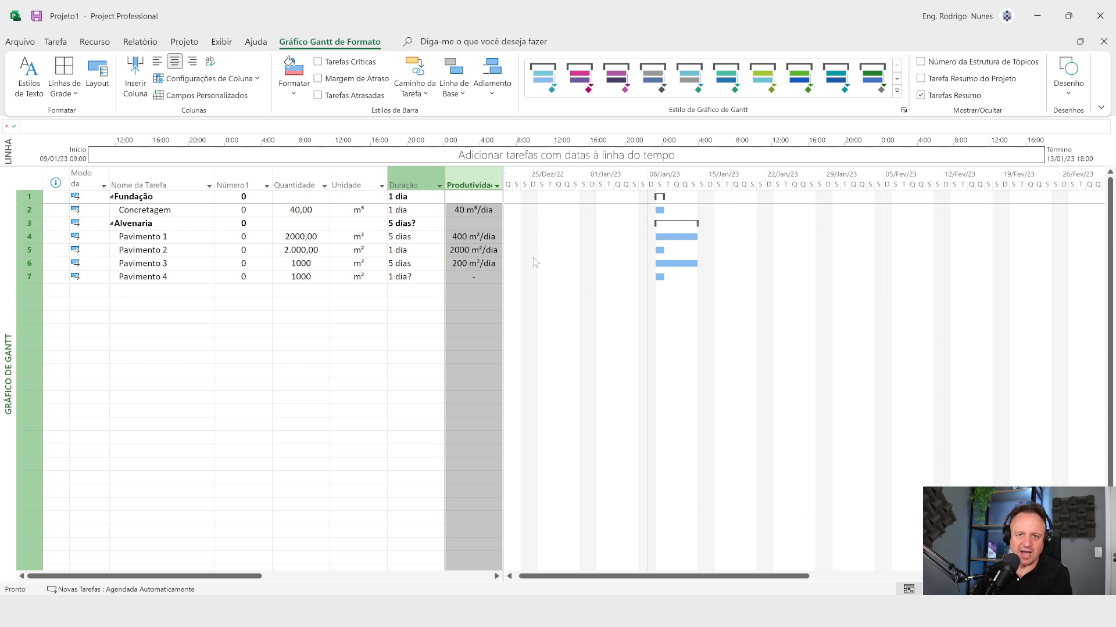
Step: Hide the Número1 column from the Gantt task table and clear the column selection
right_click(244, 183)
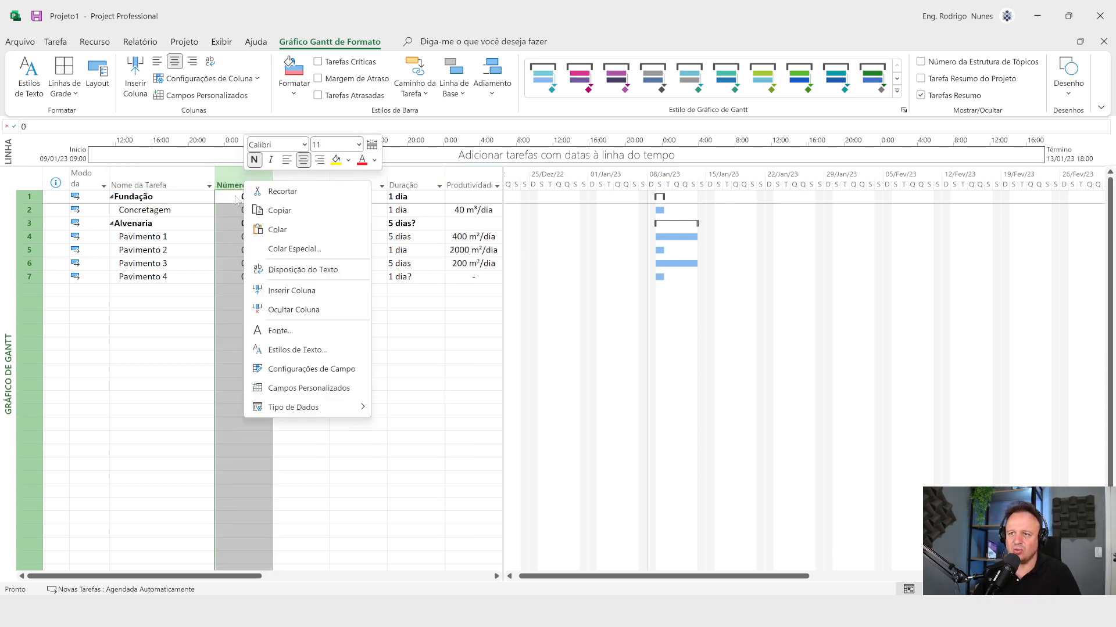
left_click(289, 315)
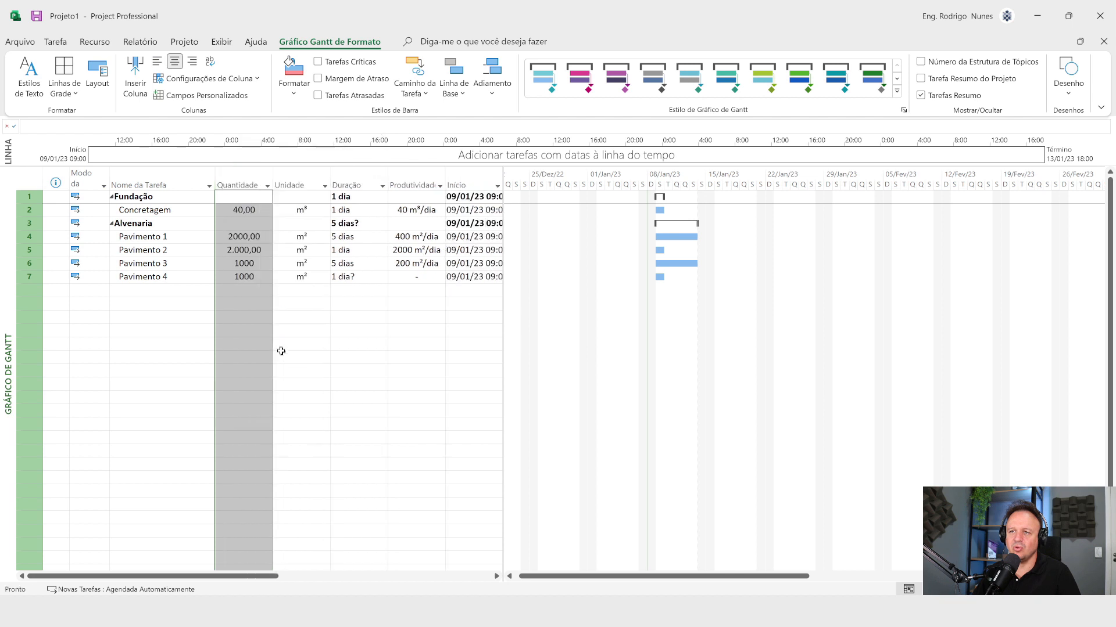
left_click(287, 371)
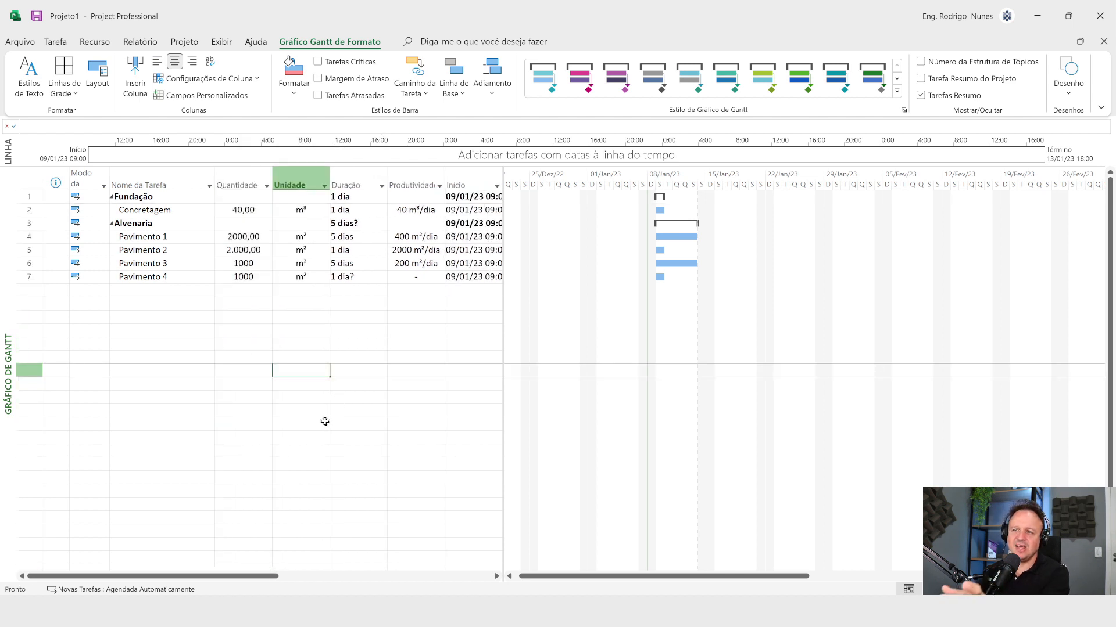